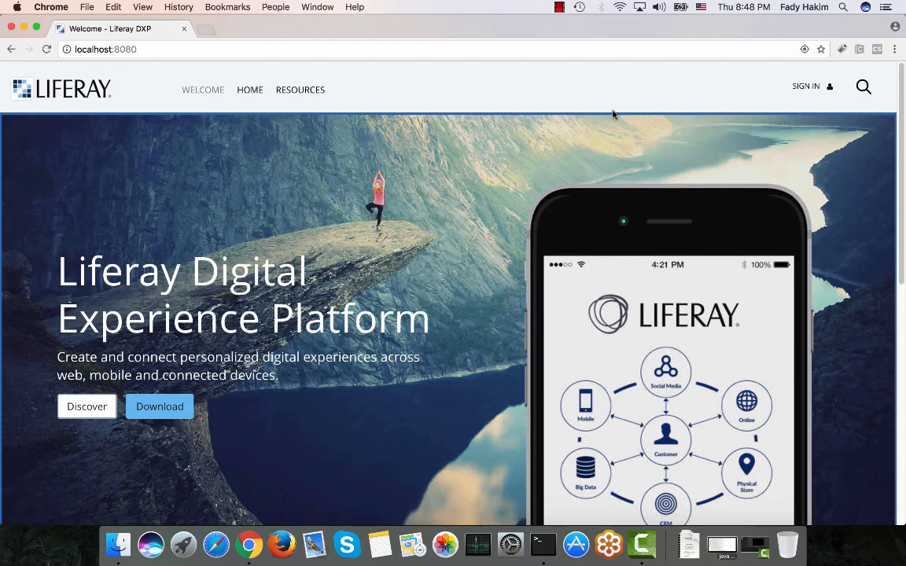
# Sign in to the portal with the user's screen name and account password.
pyautogui.click(811, 89)
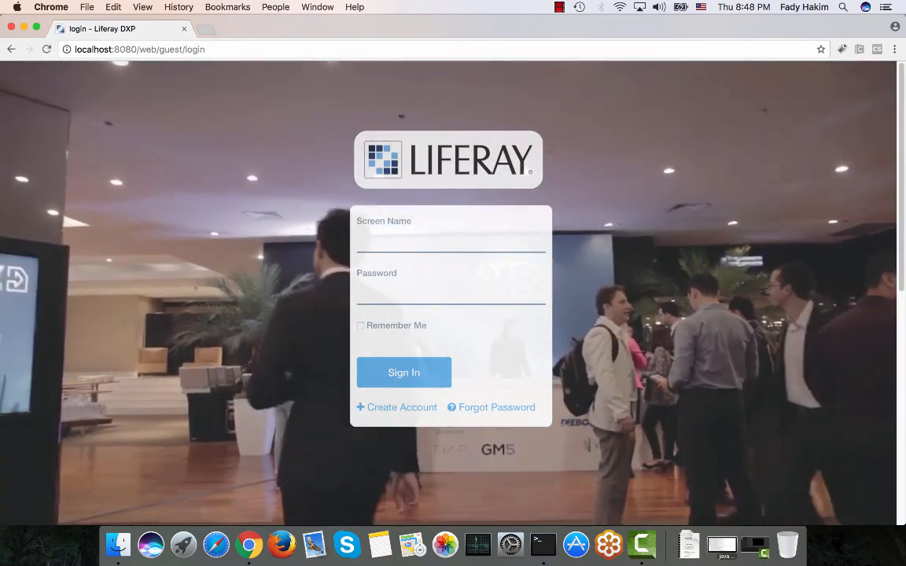
pyautogui.click(413, 243)
pyautogui.write('ri')
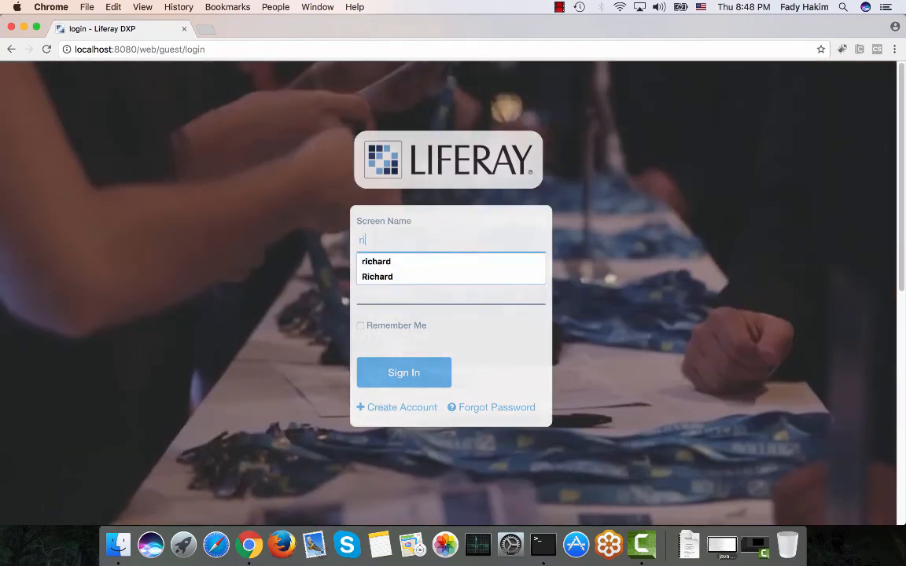
pyautogui.write('chard')
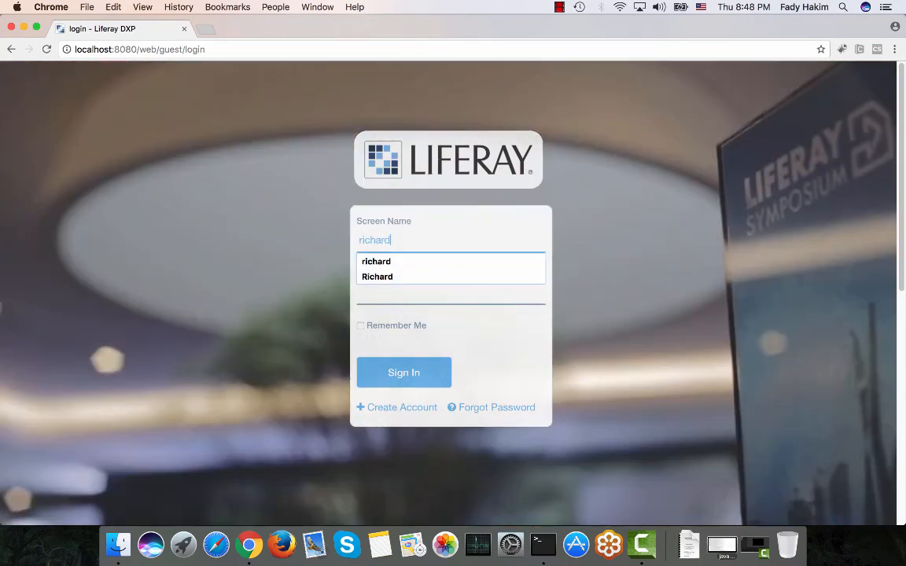
pyautogui.press('Tab')
pyautogui.write('liferay')
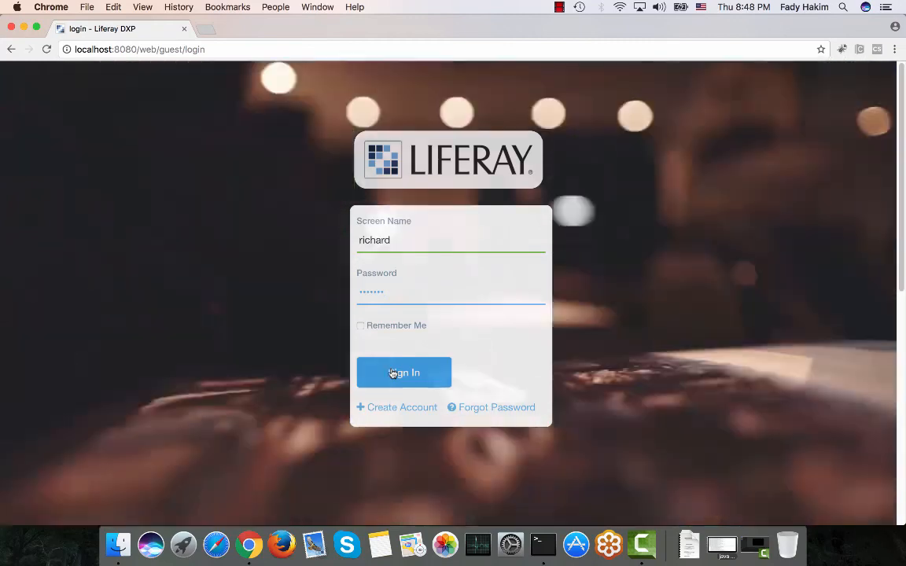
pyautogui.click(393, 374)
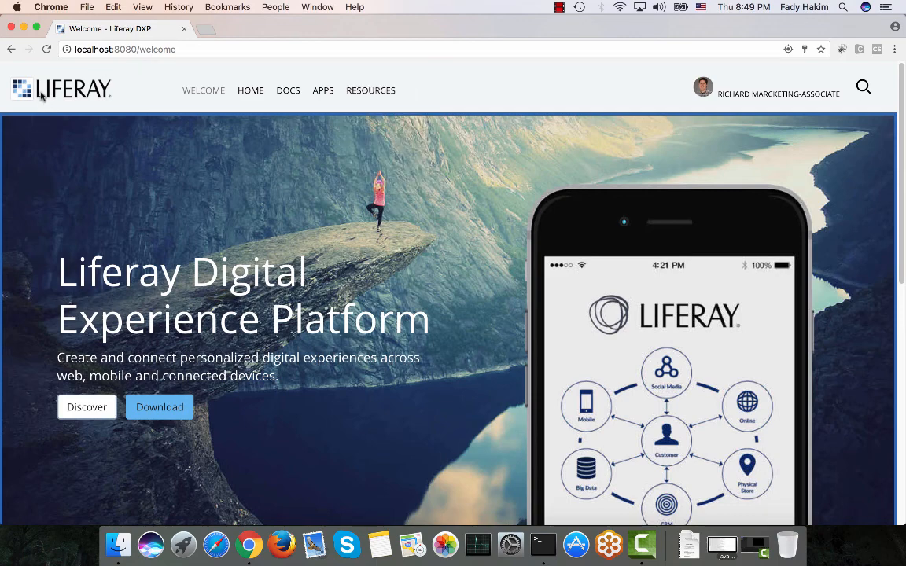
# Open the site's public pages navigation and start adding a new public page.
pyautogui.moveTo(41, 93)
pyautogui.click(65, 83)
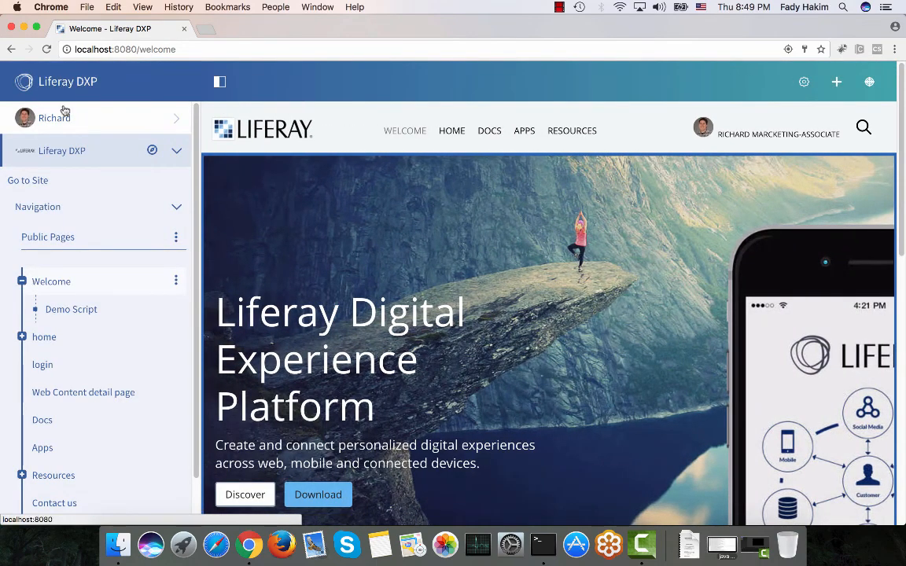
pyautogui.click(63, 150)
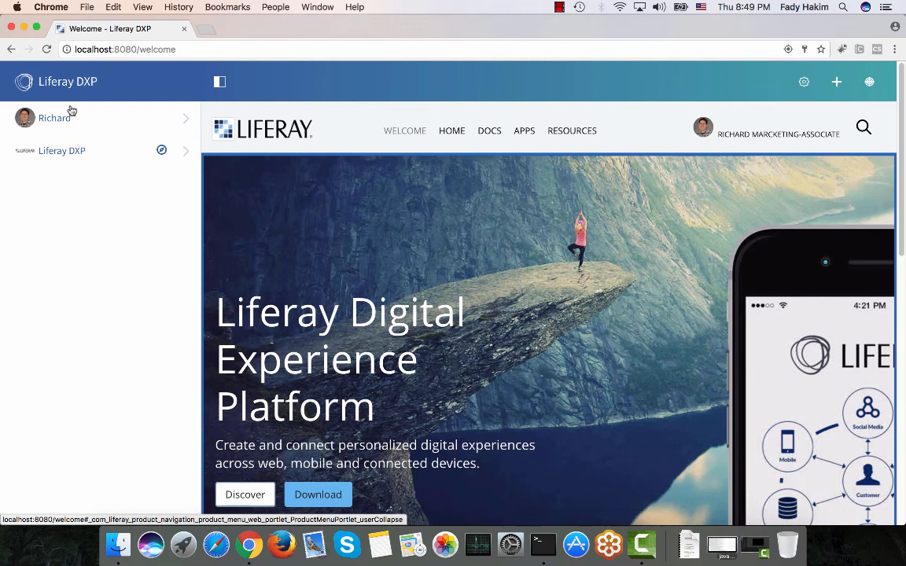
pyautogui.click(63, 151)
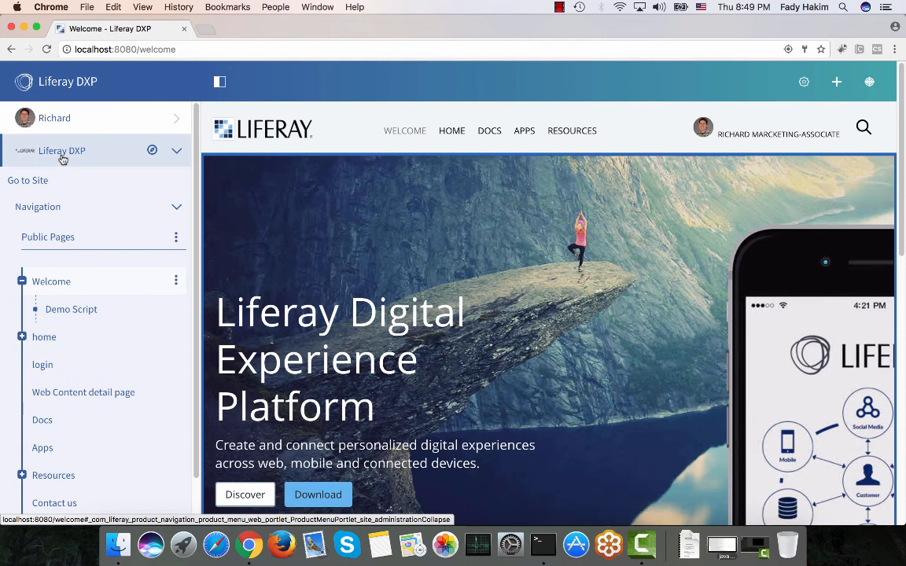
pyautogui.click(176, 238)
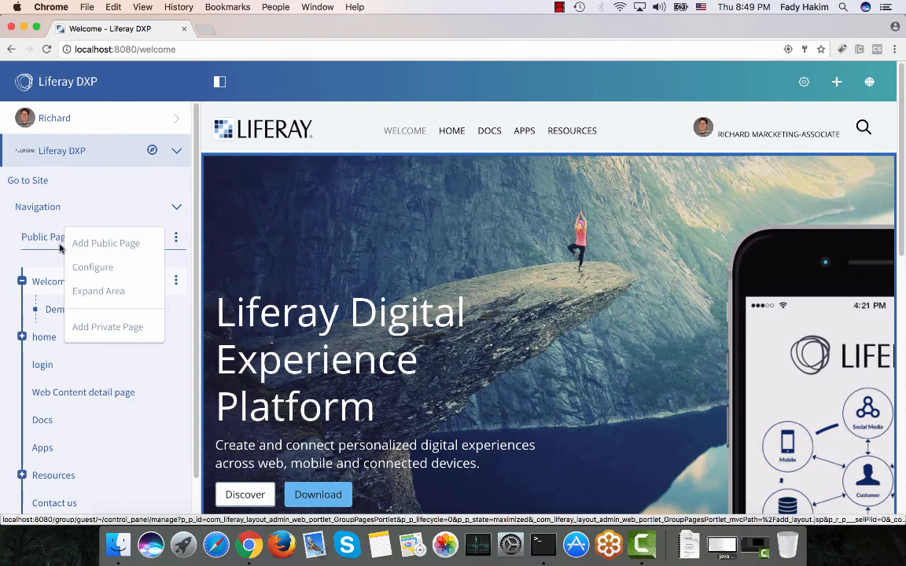
pyautogui.click(122, 245)
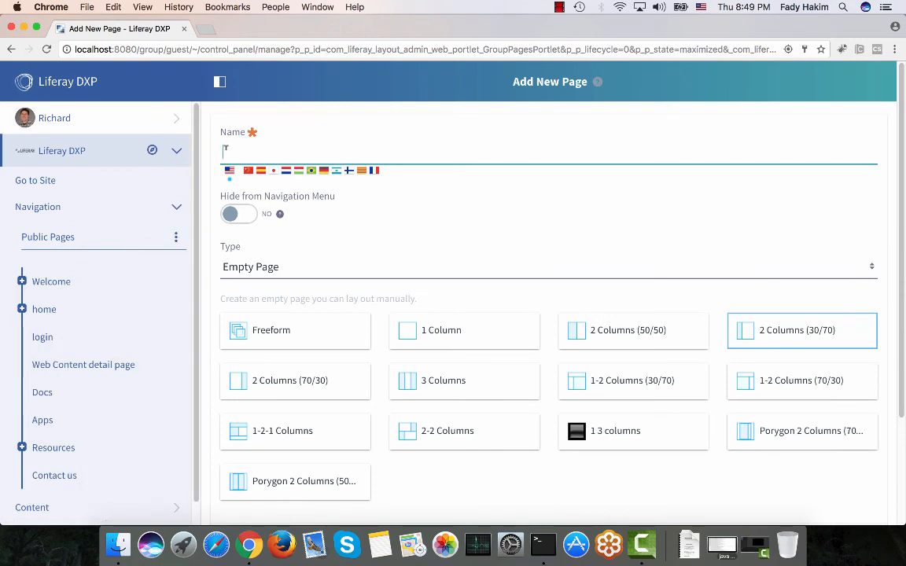
# Name the new page Download, with the French (France) translation Telecharger.
pyautogui.write('Download')
pyautogui.click(376, 171)
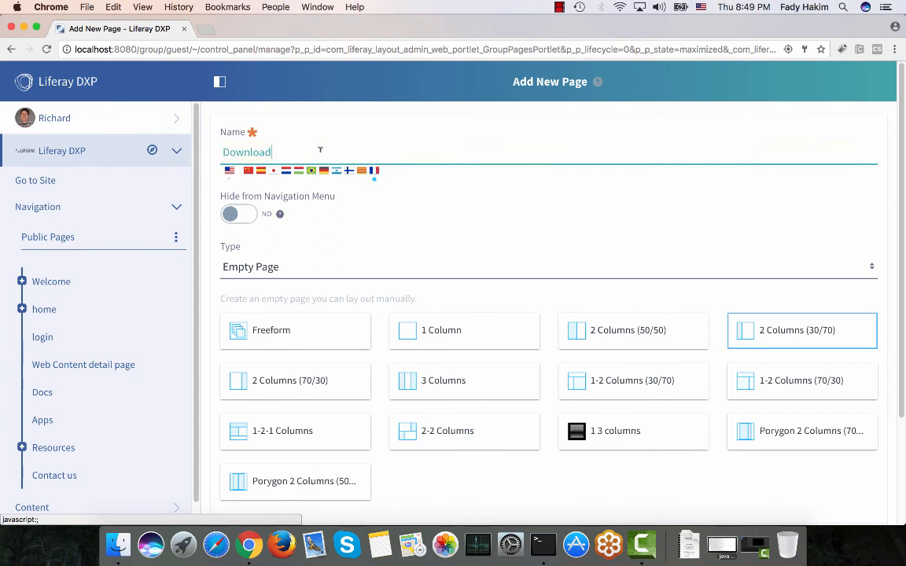
pyautogui.doubleClick(315, 149)
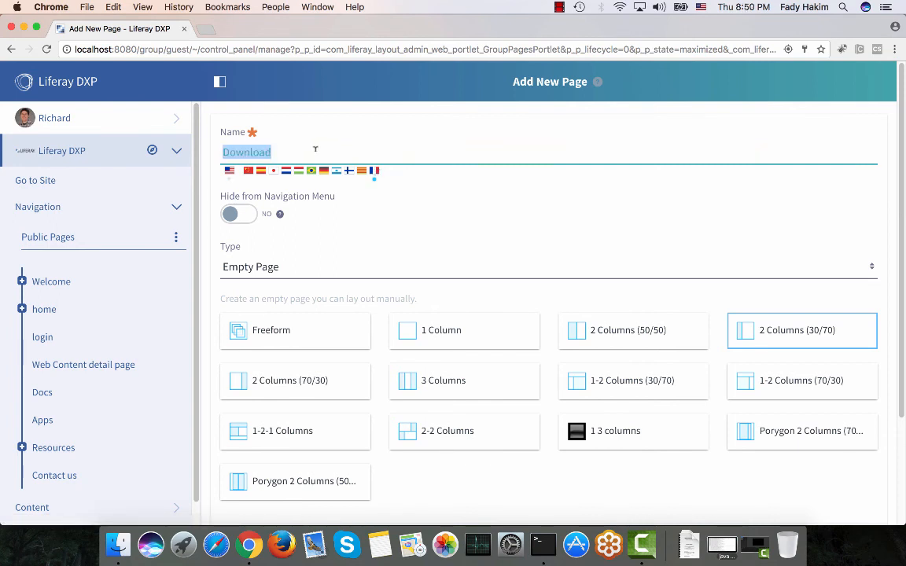
pyautogui.press('BackSpace')
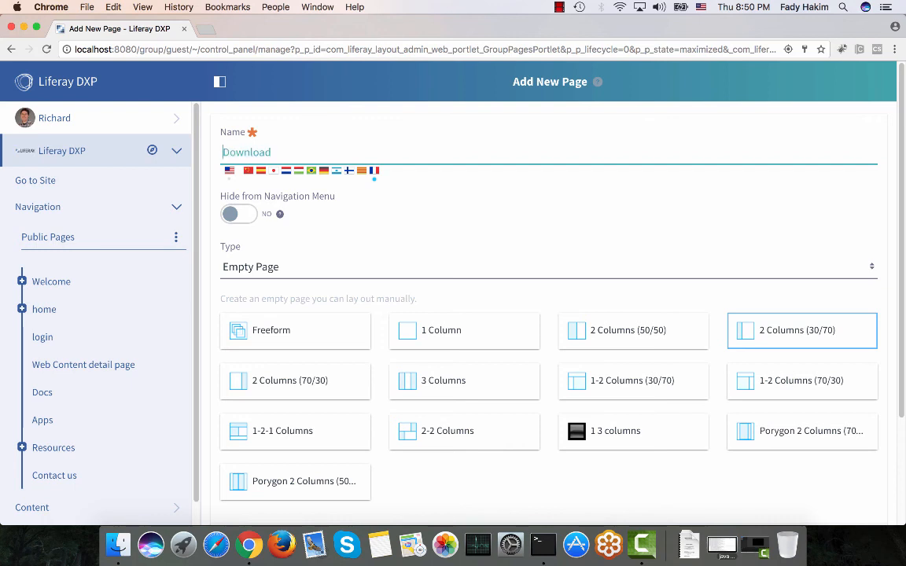
pyautogui.write('Telecharger')
pyautogui.click(230, 171)
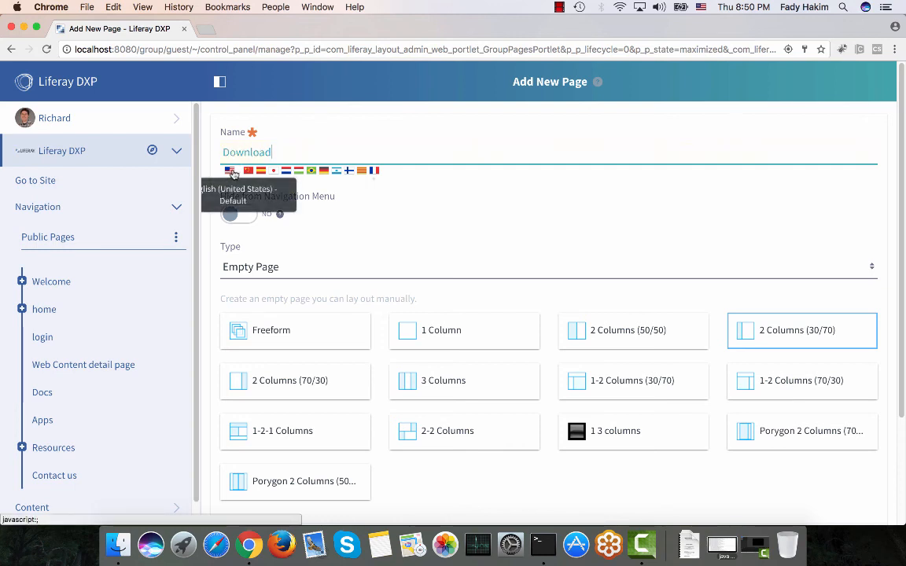
pyautogui.click(376, 171)
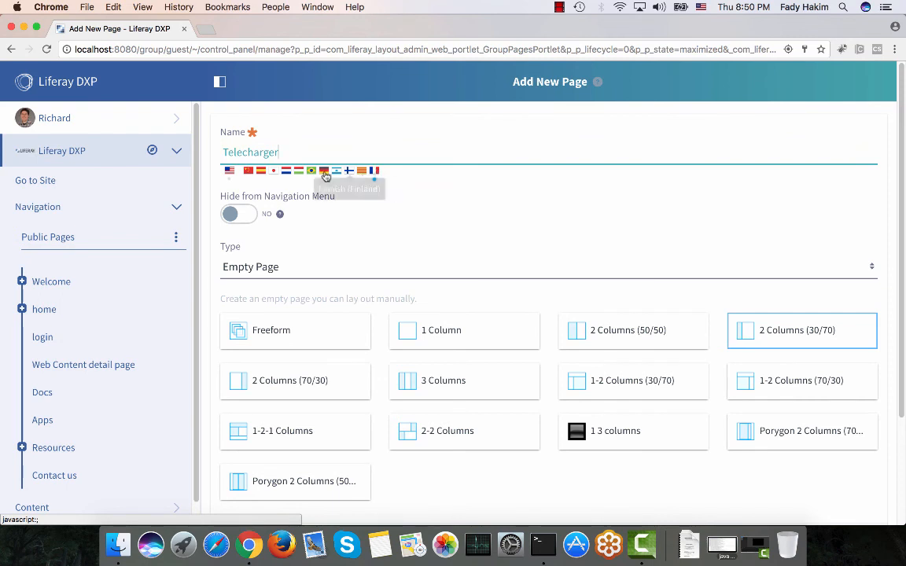
pyautogui.click(229, 171)
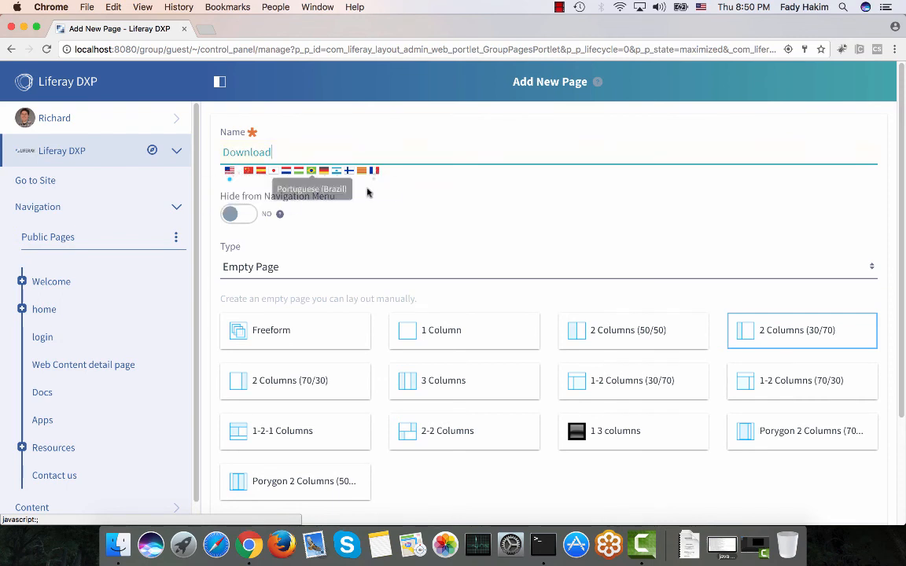
# Choose the 1 Column layout and create the page.
pyautogui.click(439, 331)
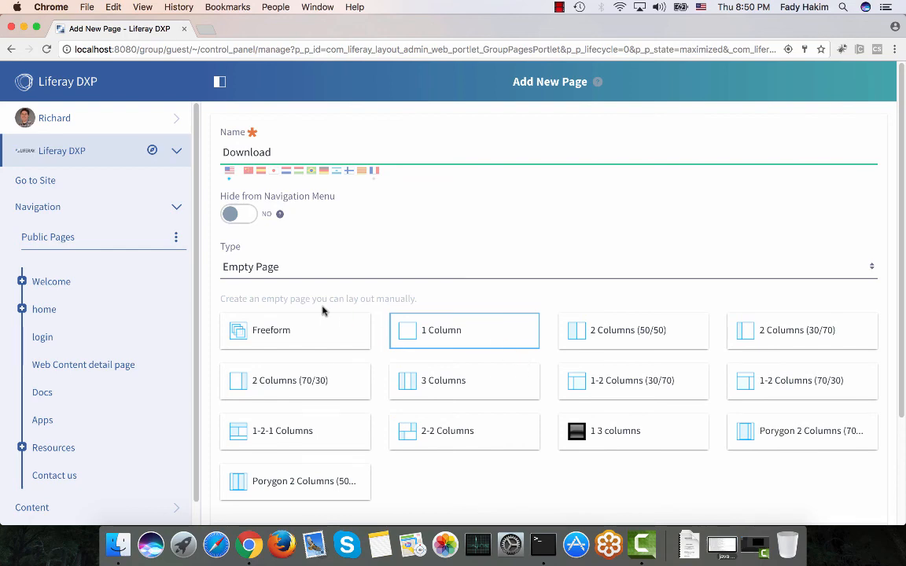
pyautogui.scroll(-4, 322, 309)
pyautogui.click(252, 445)
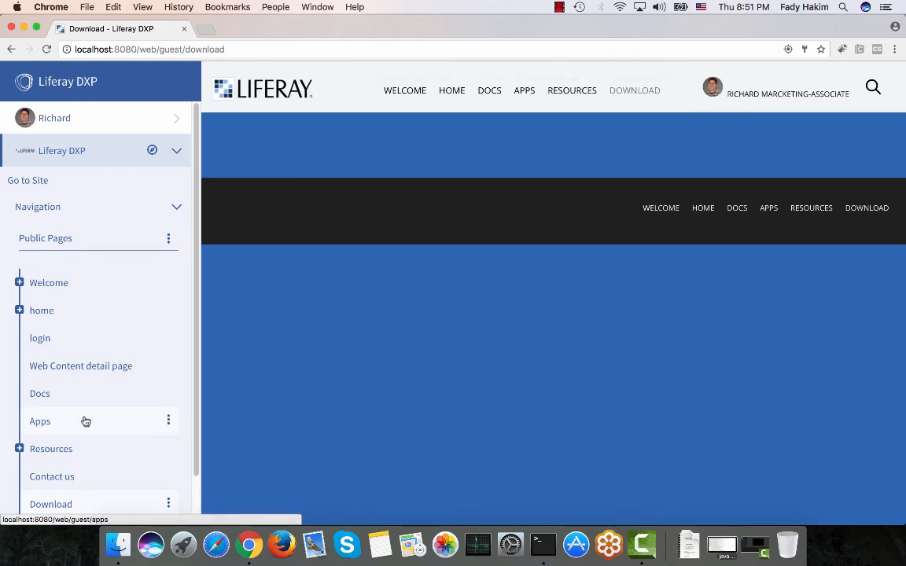
# Reorder the page tree so Download sits directly above Resources.
pyautogui.scroll(-1, 86, 422)
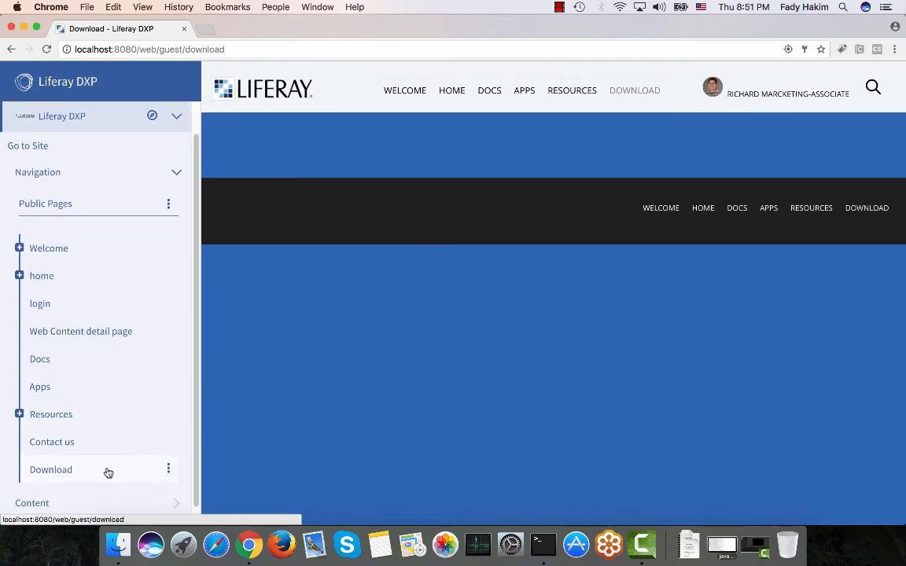
pyautogui.moveTo(107, 472); pyautogui.dragTo(88, 441)
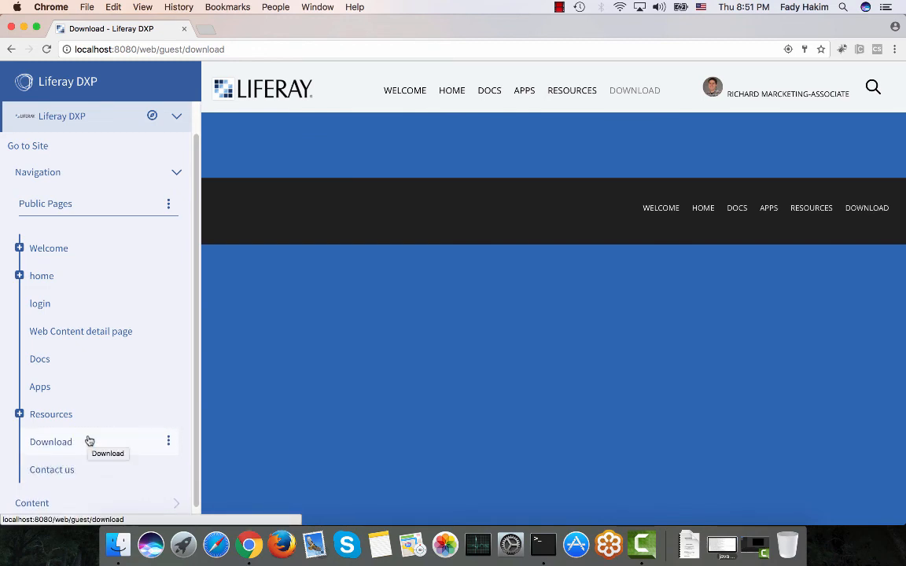
pyautogui.moveTo(97, 447); pyautogui.dragTo(89, 407)
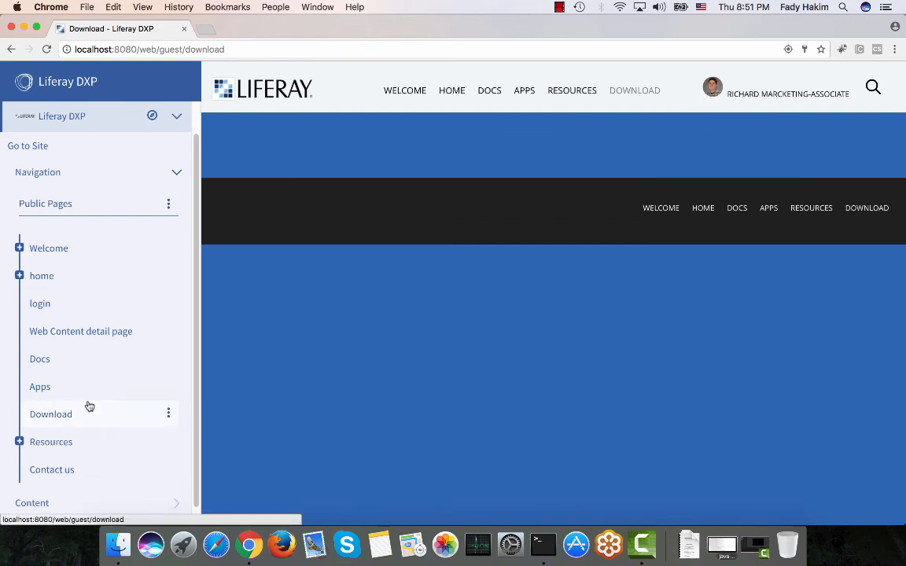
# Open the Download page from the site navigation and hide the product menu.
pyautogui.click(405, 93)
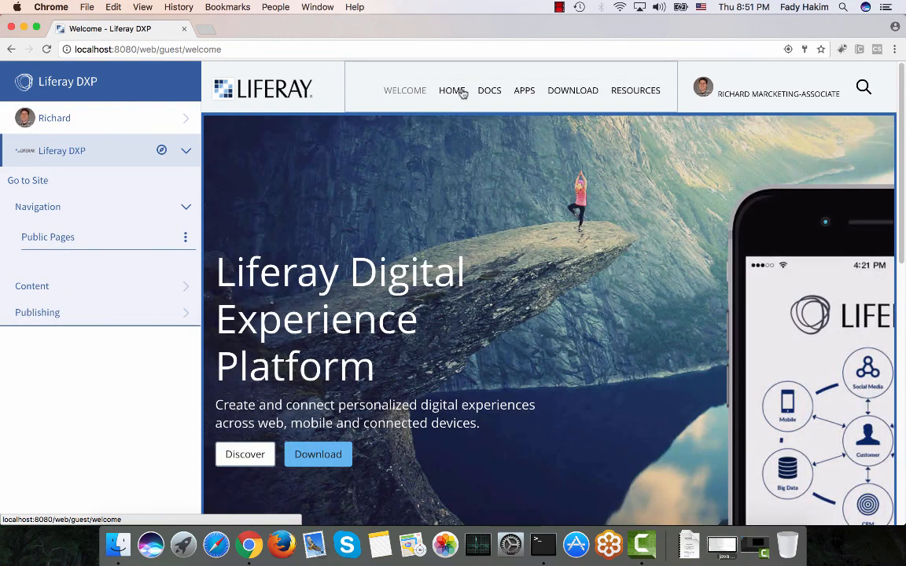
pyautogui.click(574, 92)
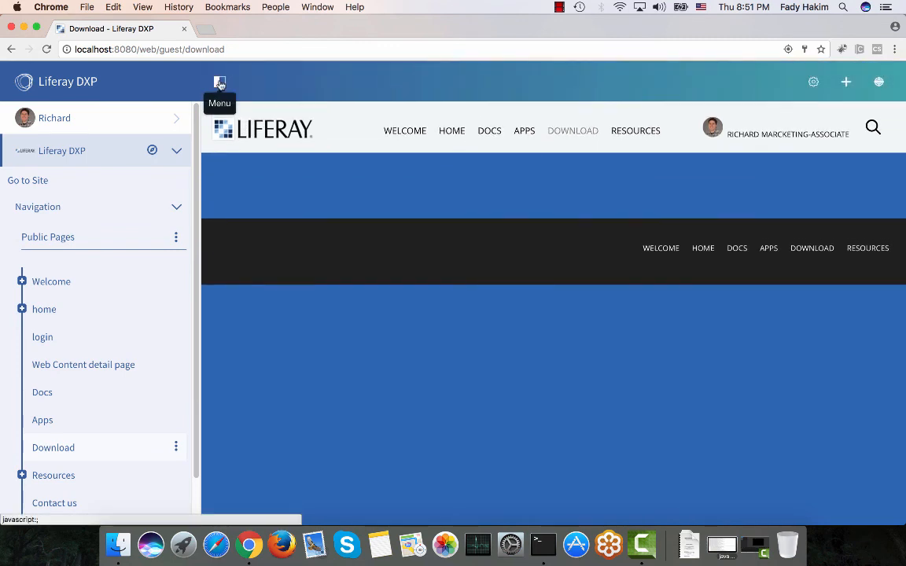
pyautogui.click(220, 83)
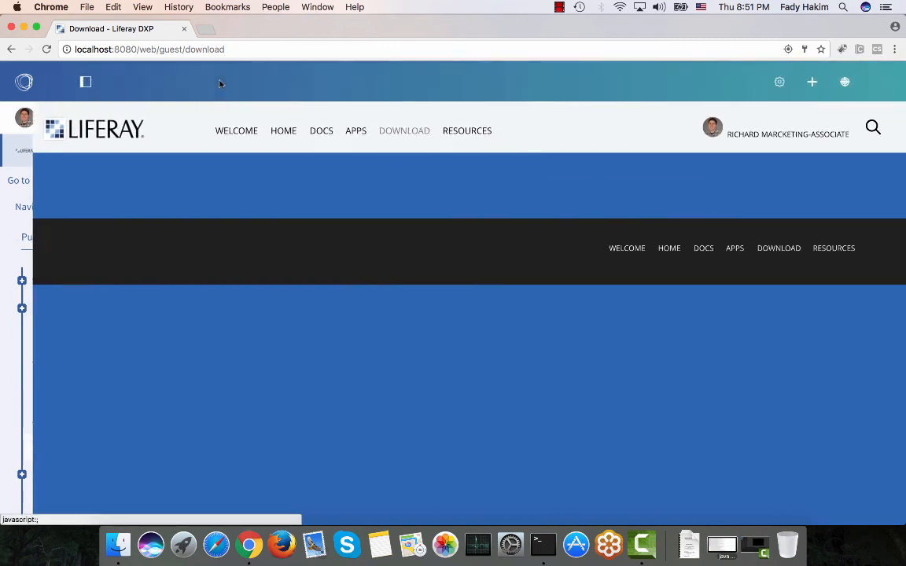
# Open the Add panel and browse the Amazon application category.
pyautogui.click(795, 82)
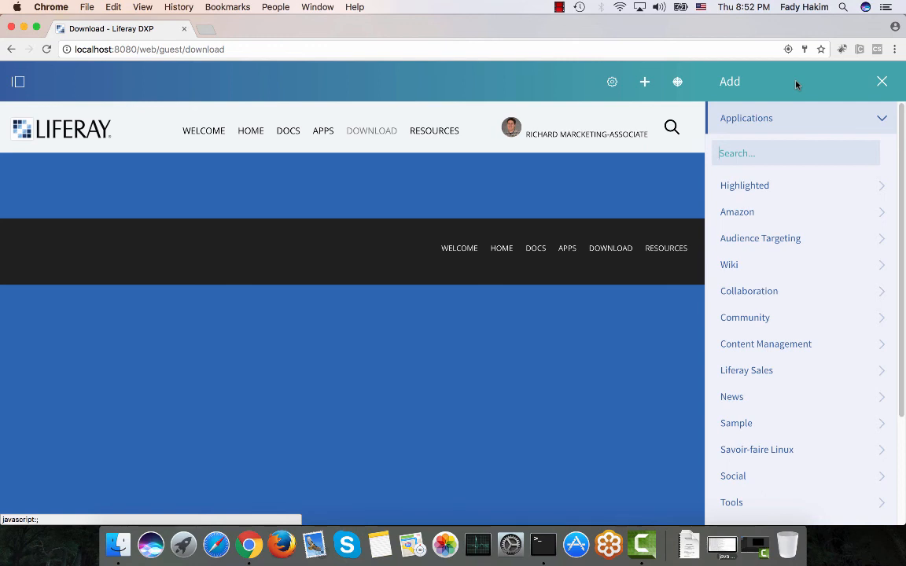
pyautogui.click(731, 215)
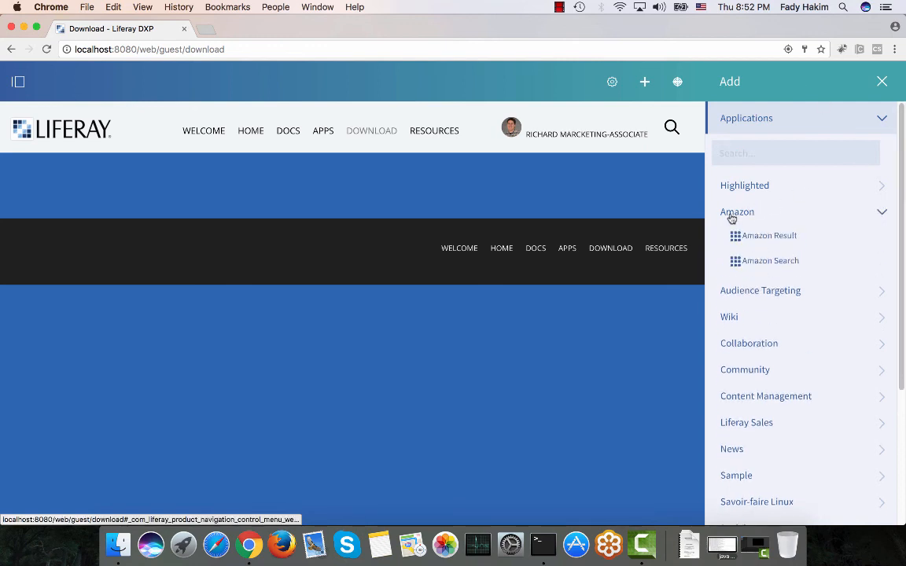
pyautogui.click(732, 218)
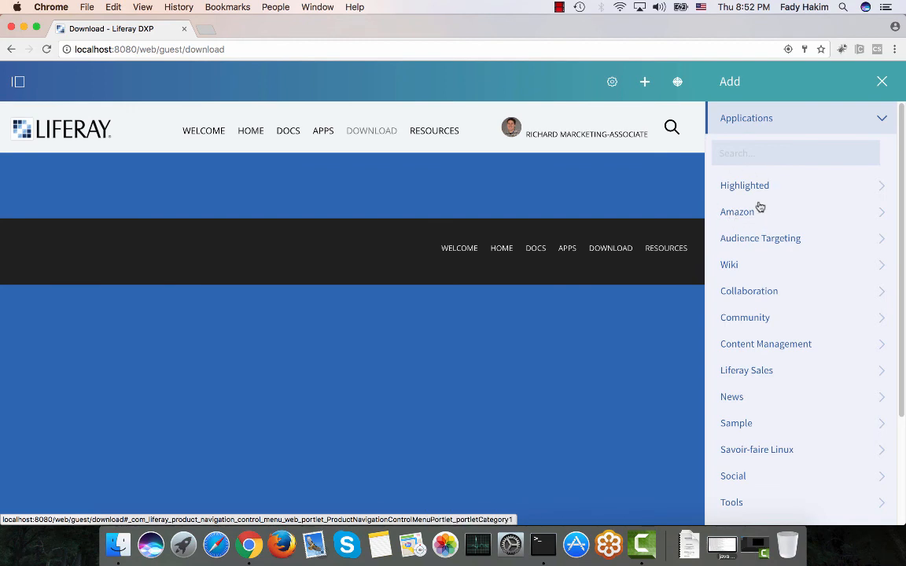
pyautogui.click(741, 221)
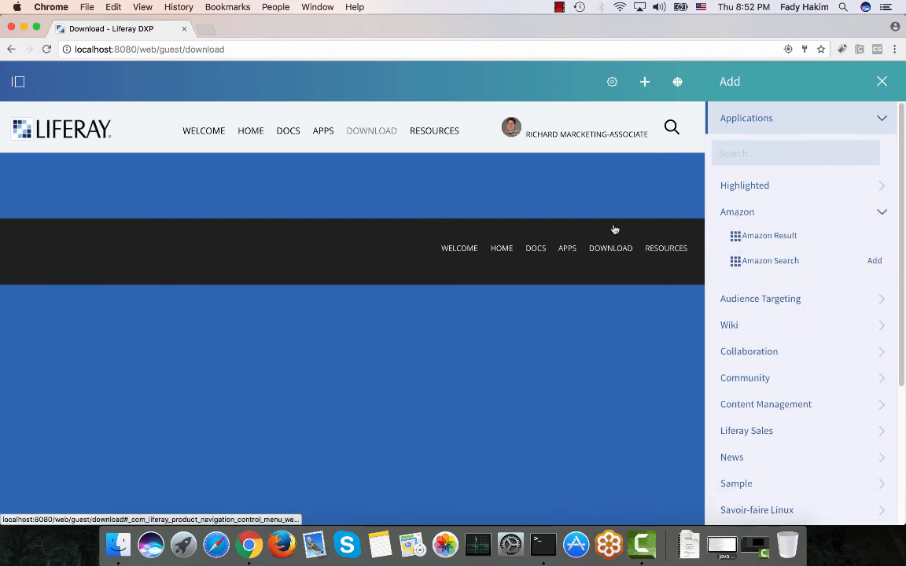
pyautogui.click(744, 211)
# Search applications for web con, place Web Content Display at the top of the Download page, and close the Add panel.
pyautogui.click(745, 155)
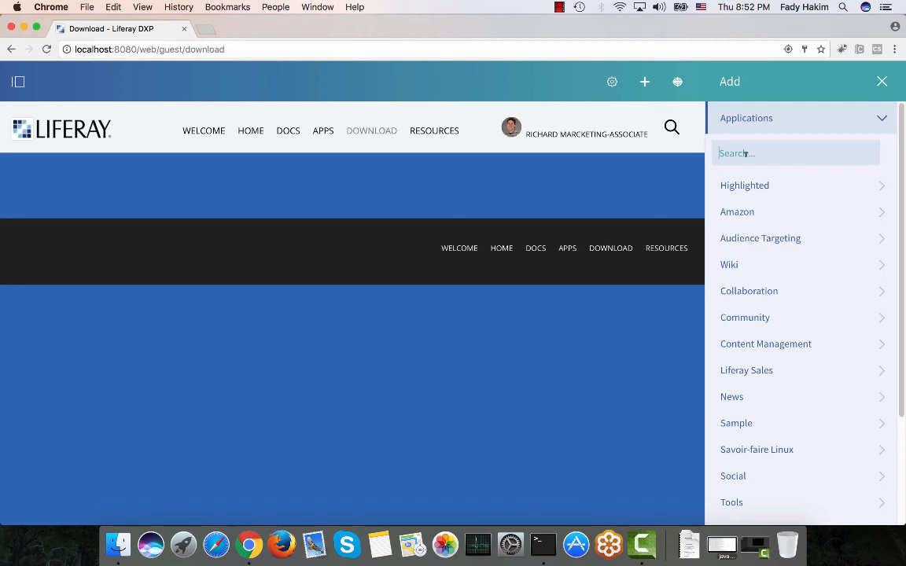
pyautogui.write('web co')
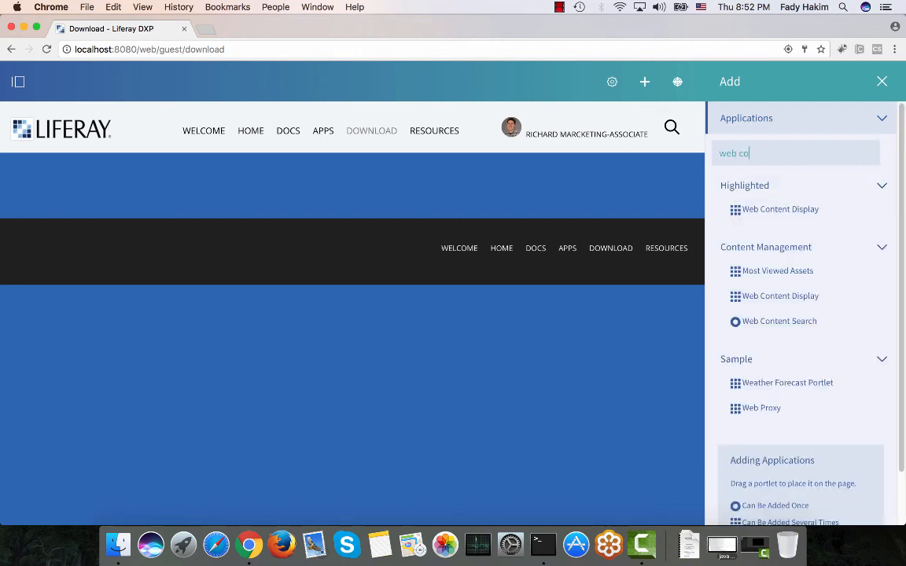
pyautogui.write('n')
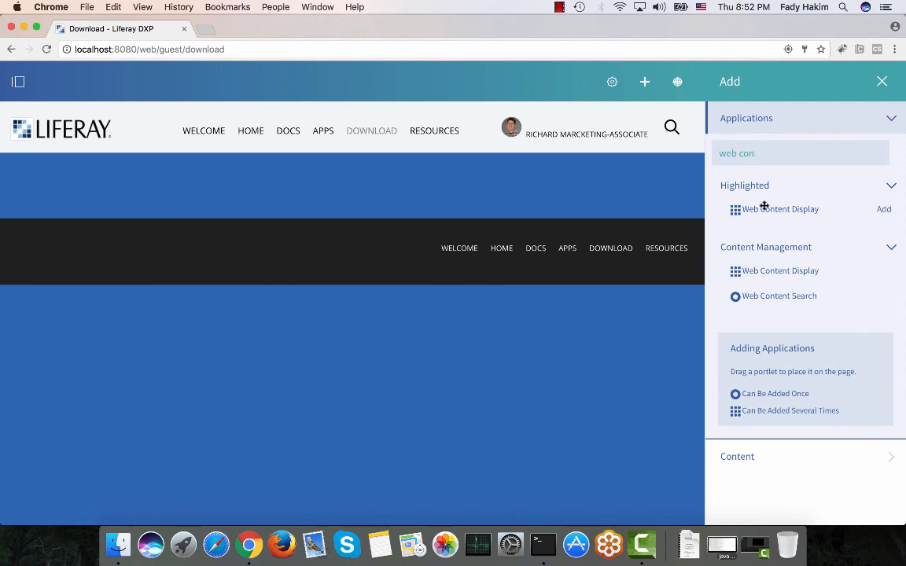
pyautogui.moveTo(764, 206); pyautogui.dragTo(372, 170)
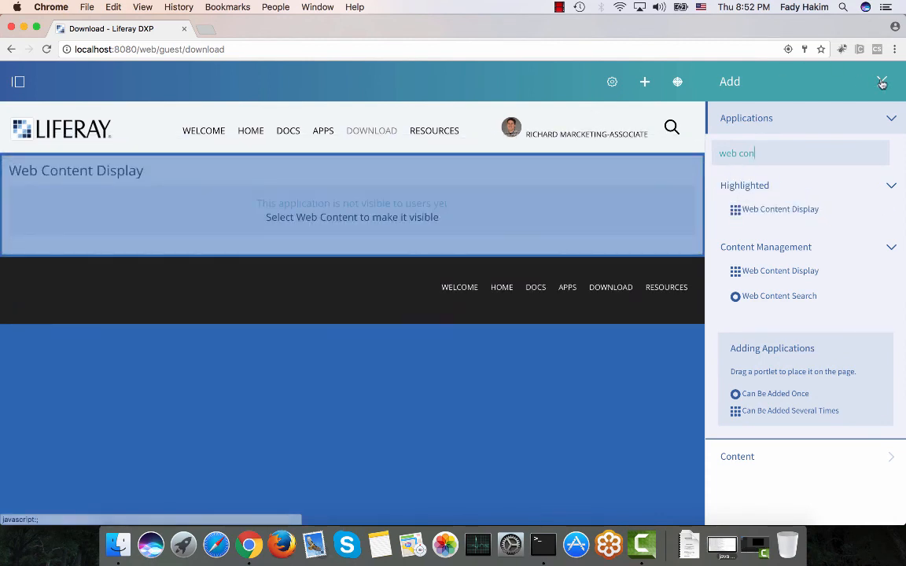
pyautogui.click(882, 82)
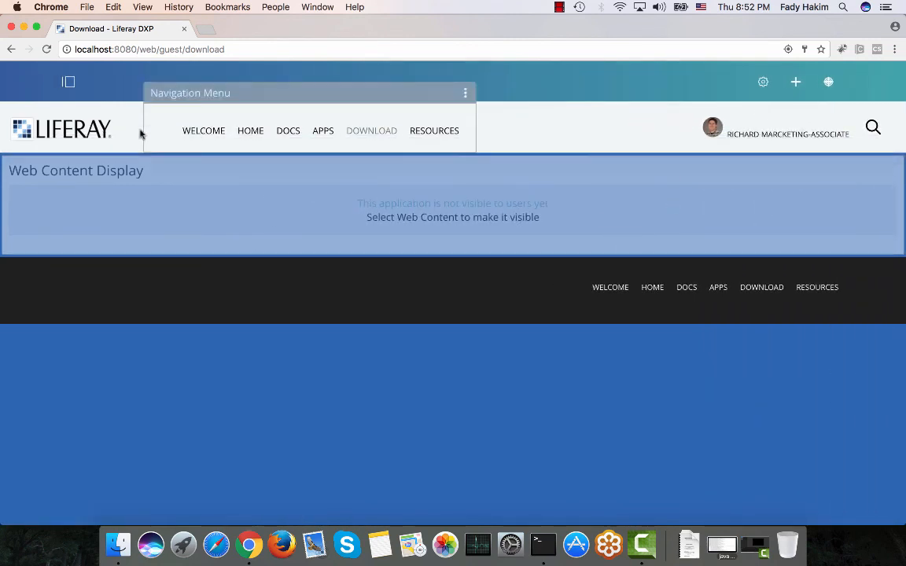
pyautogui.scroll(-2, 79, 131)
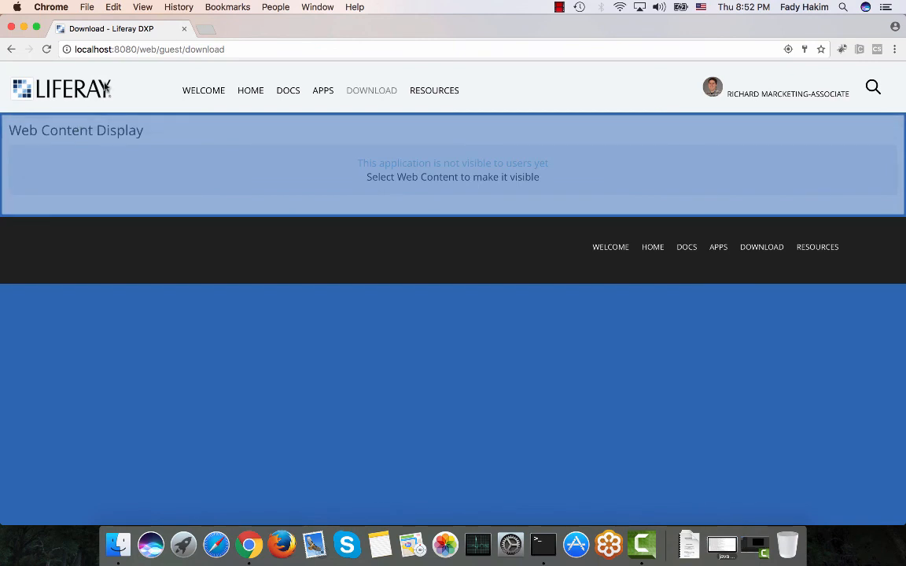
# Create a new Basic Web Content from the Web Content Display and title it Download link.
pyautogui.moveTo(839, 152)
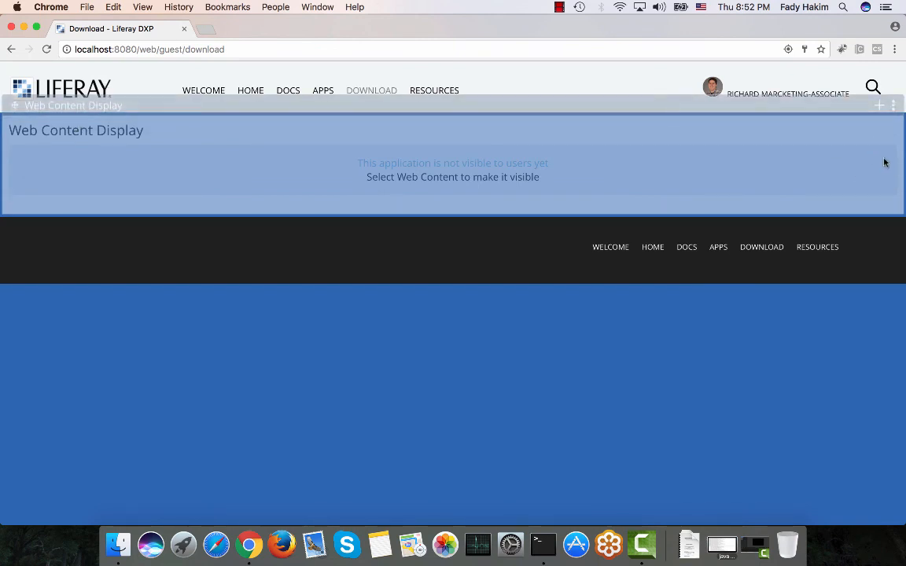
pyautogui.click(880, 107)
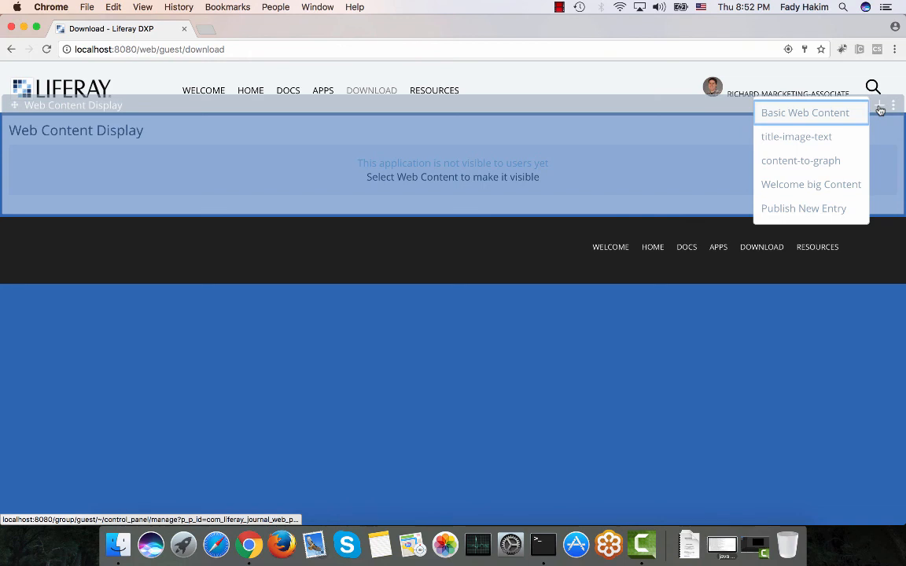
pyautogui.click(817, 114)
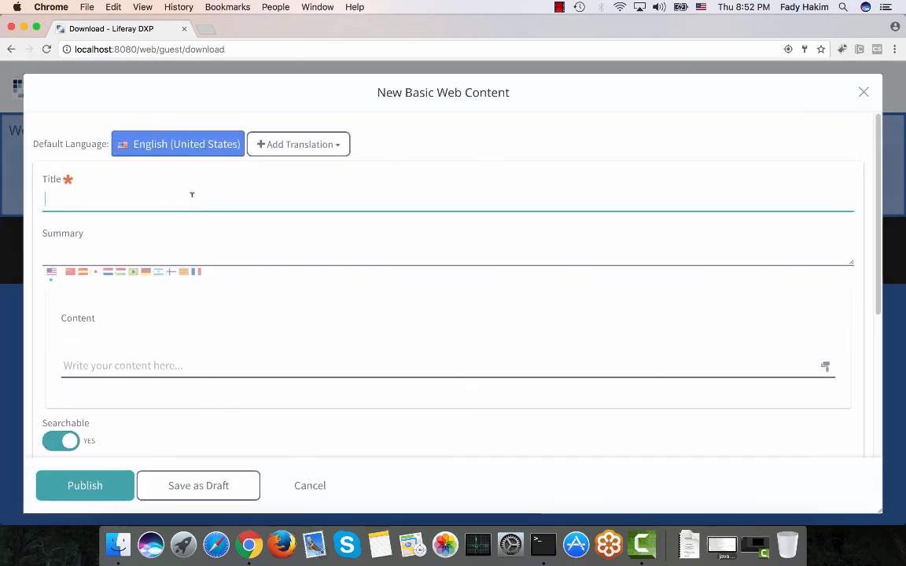
pyautogui.write('DOwn')
pyautogui.press('BackSpace')
pyautogui.press('BackSpace')
pyautogui.press('BackSpace')
pyautogui.press('BackSpace')
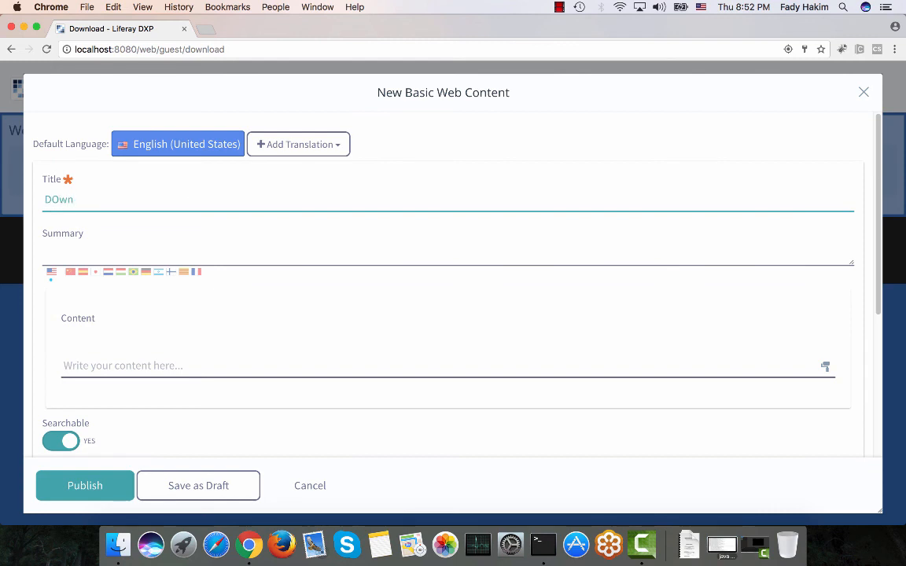
pyautogui.write('Download link')
pyautogui.scroll(-2, 192, 210)
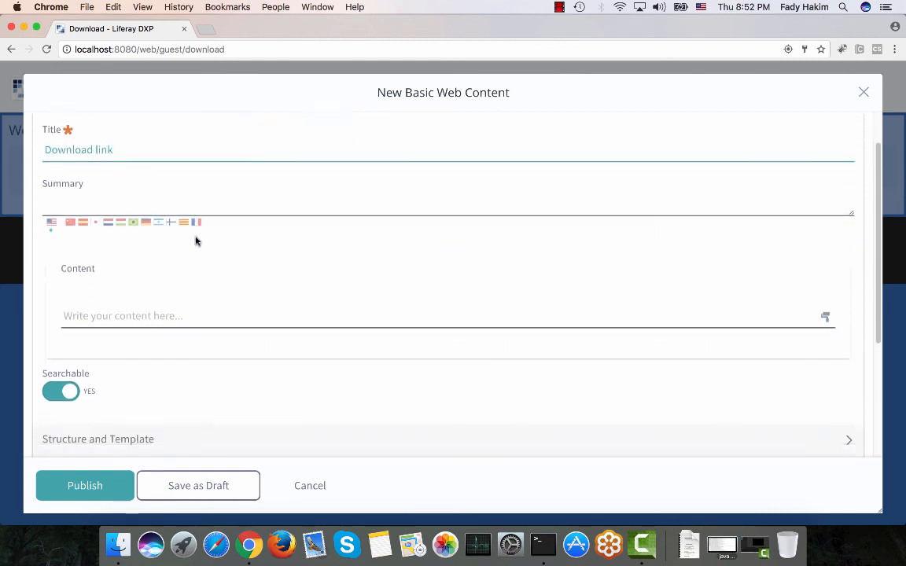
# Write the content text Welcome to download page.
pyautogui.click(168, 289)
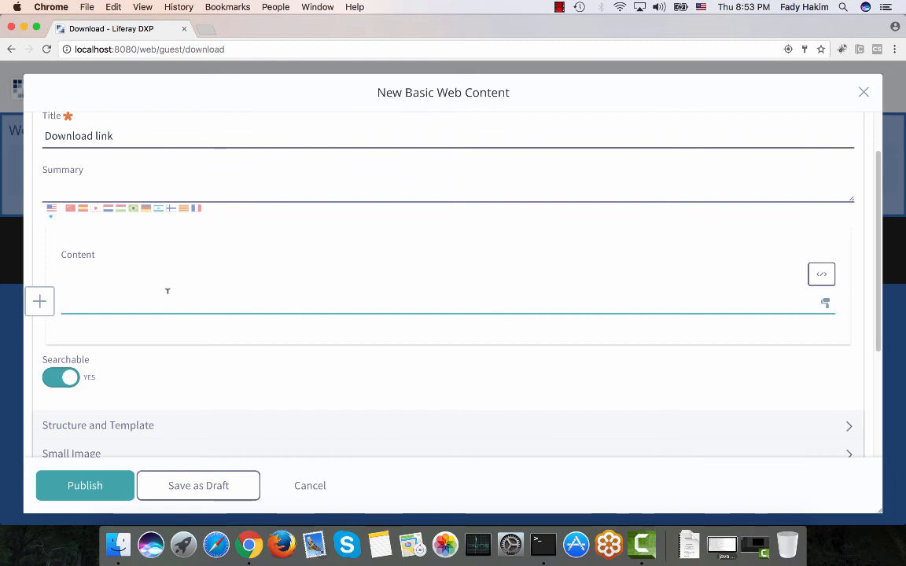
pyautogui.write('Welco')
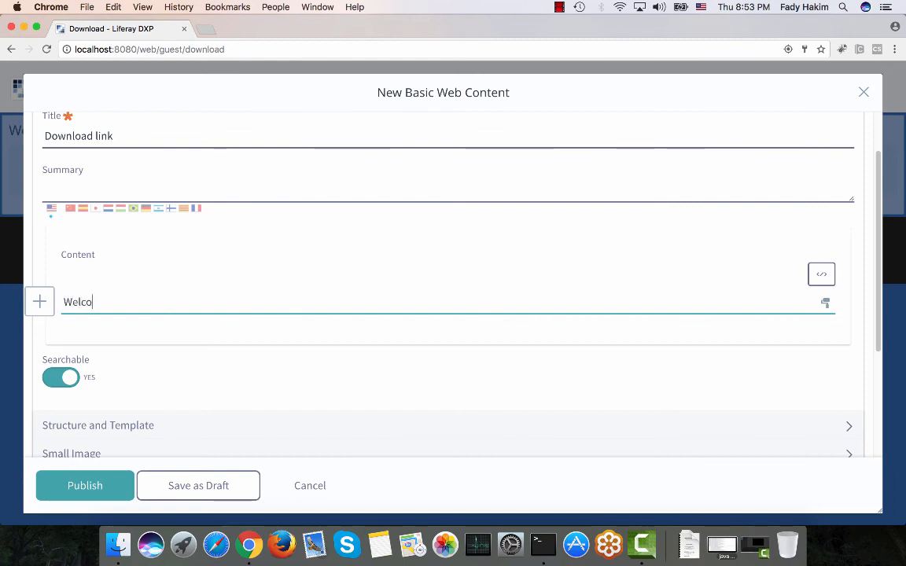
pyautogui.write('me to my')
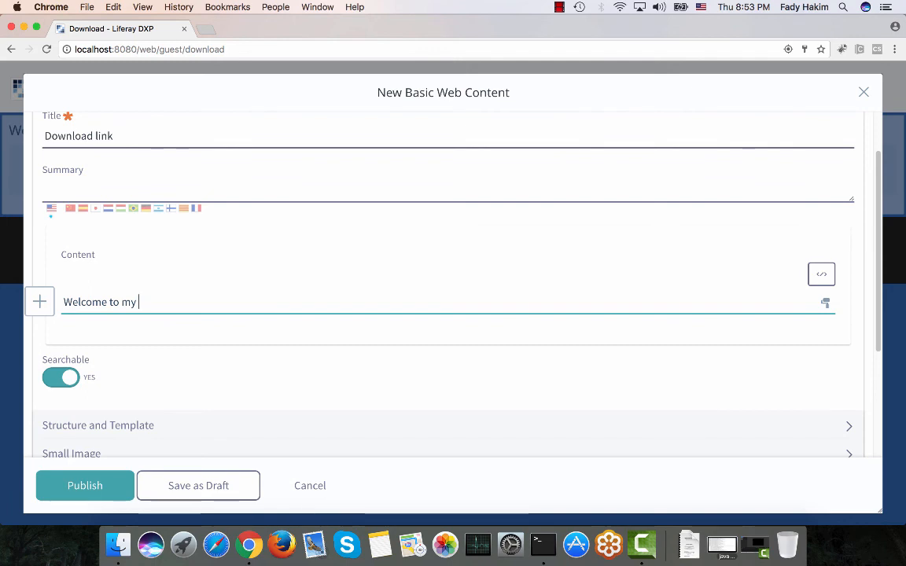
pyautogui.press('BackSpace')
pyautogui.press('BackSpace')
pyautogui.press('BackSpace')
pyautogui.press('BackSpace')
pyautogui.press('BackSpace')
pyautogui.press('BackSpace')
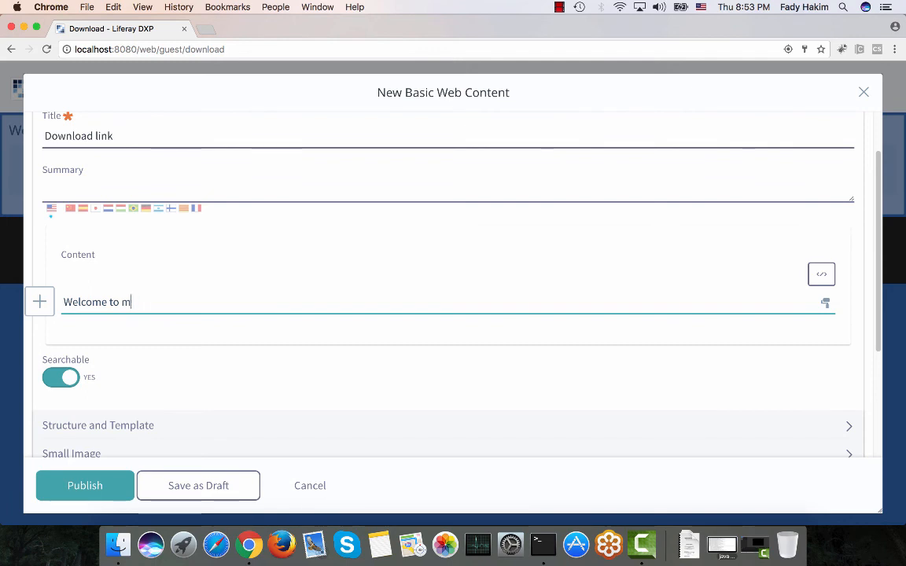
pyautogui.write('to download page')
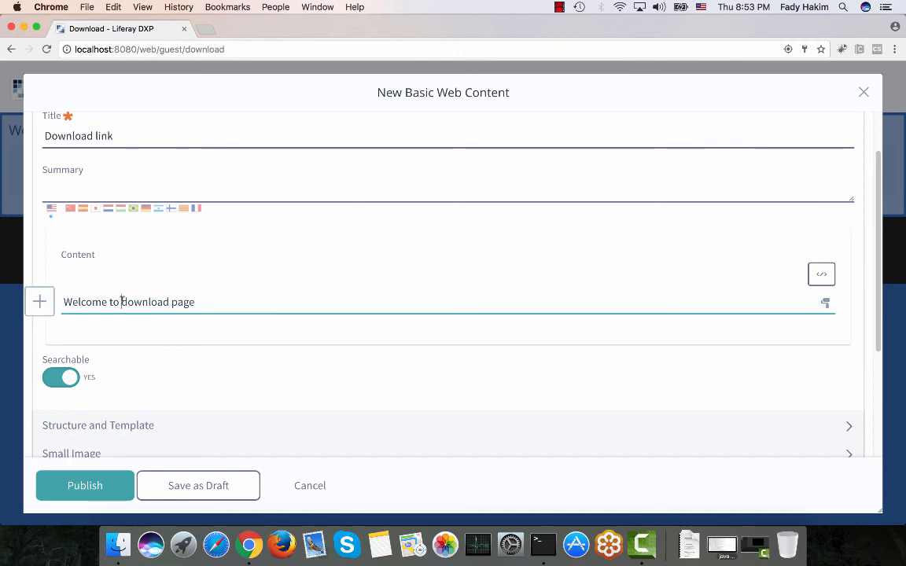
# Make download page bold and start a new line after the text.
pyautogui.moveTo(122, 301); pyautogui.dragTo(198, 293)
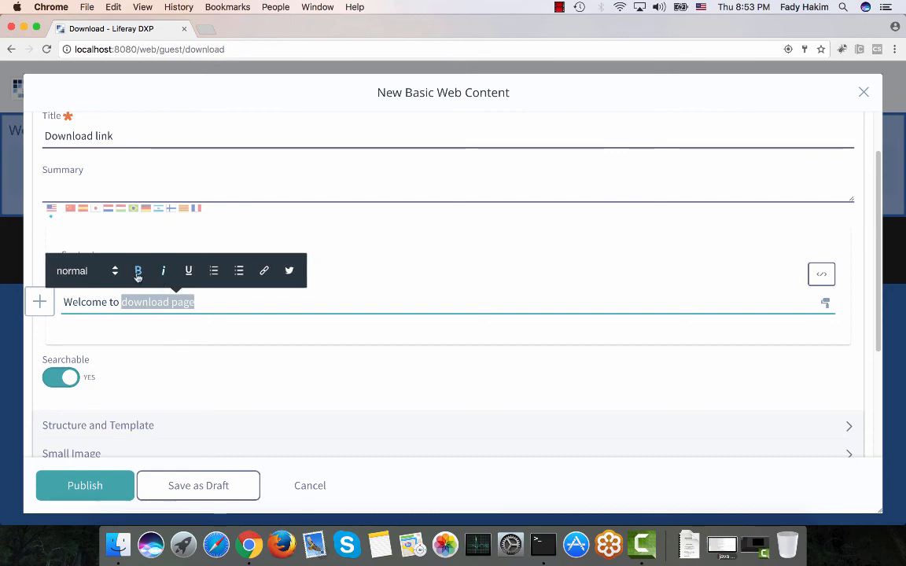
pyautogui.click(139, 270)
pyautogui.click(219, 301)
pyautogui.press('Return')
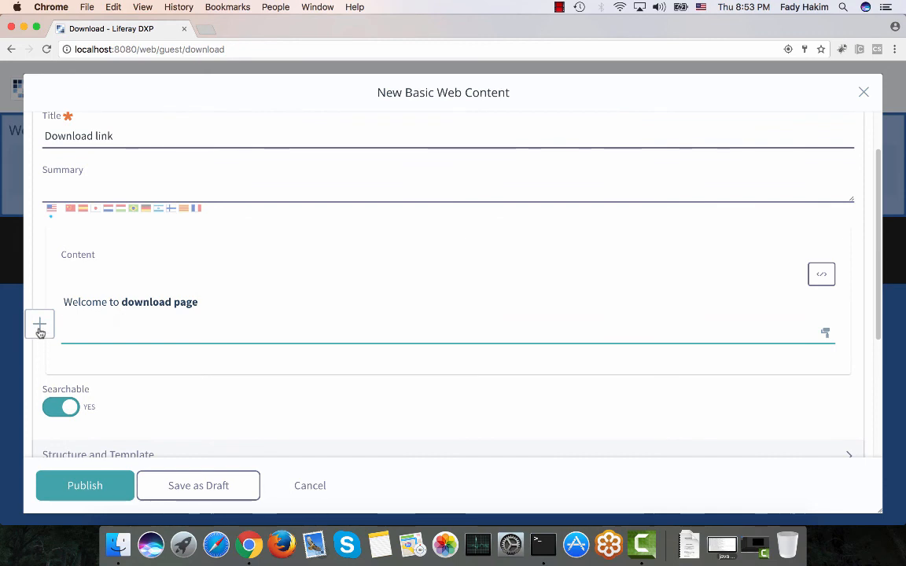
# Open the image picker and select Download_link.png in the Welcome Page folder.
pyautogui.click(39, 324)
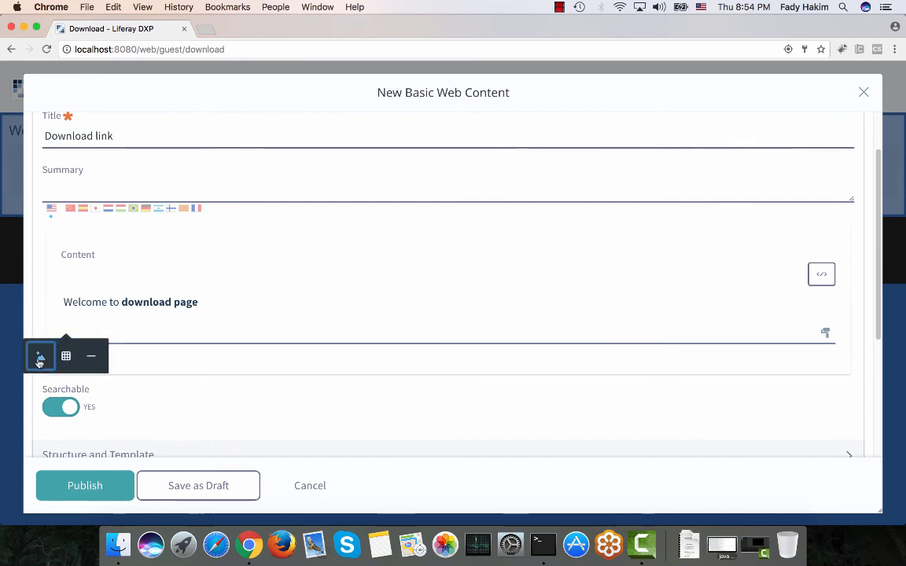
pyautogui.click(39, 358)
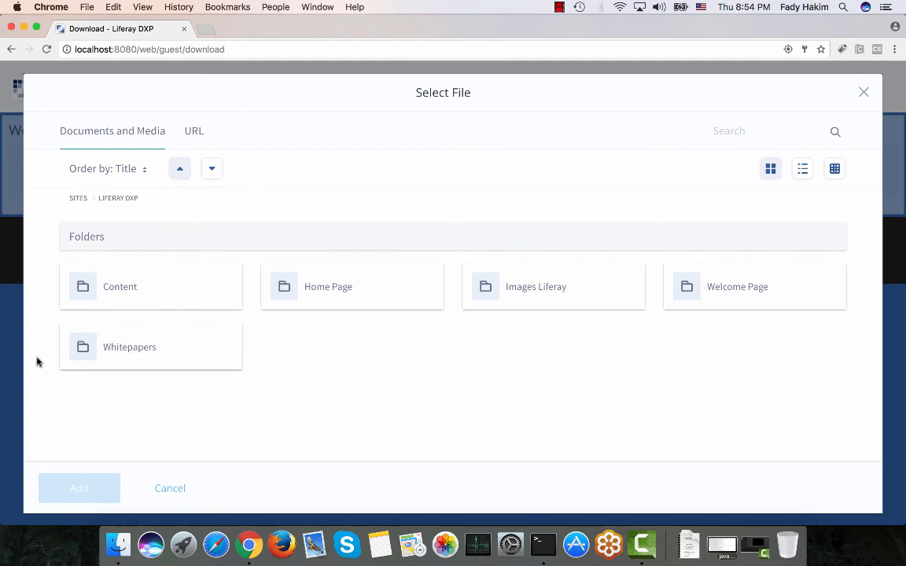
pyautogui.click(747, 294)
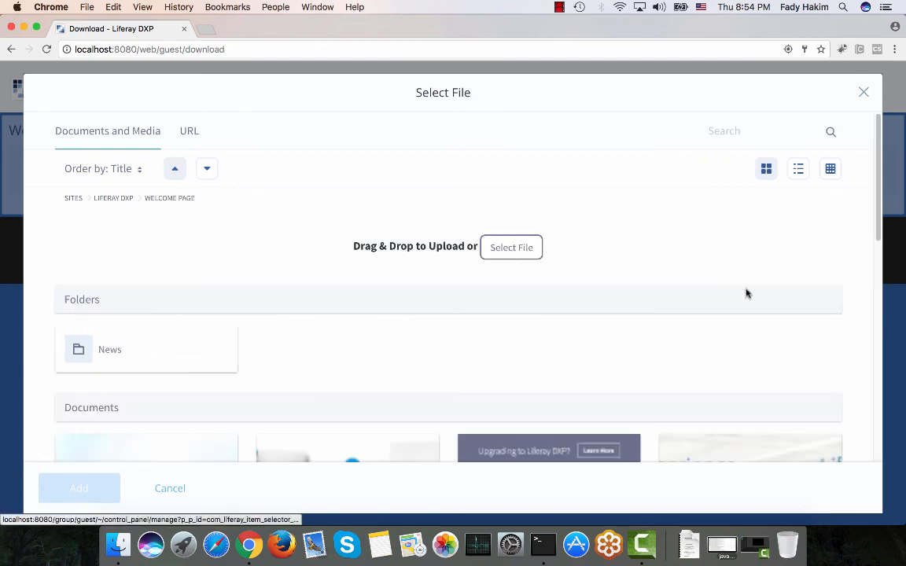
pyautogui.scroll(-3, 360, 259)
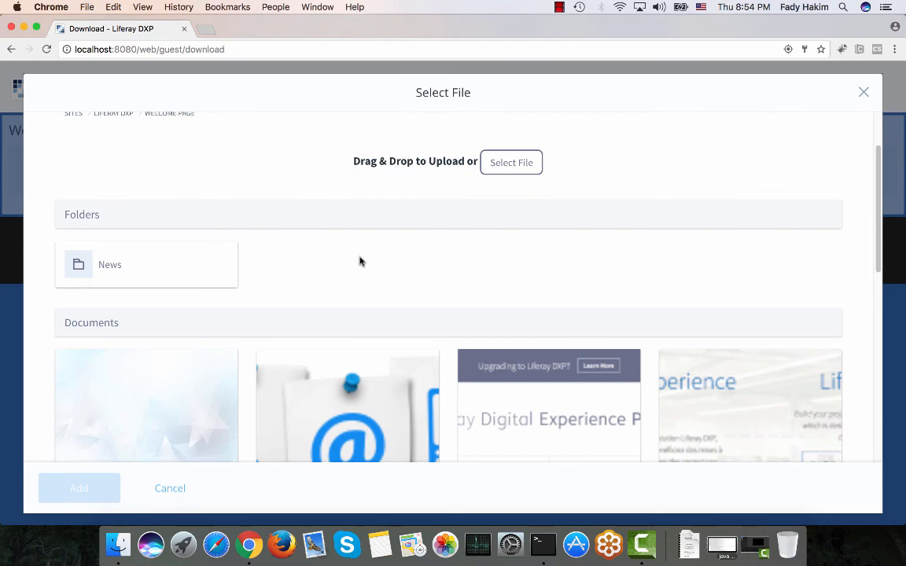
pyautogui.click(483, 394)
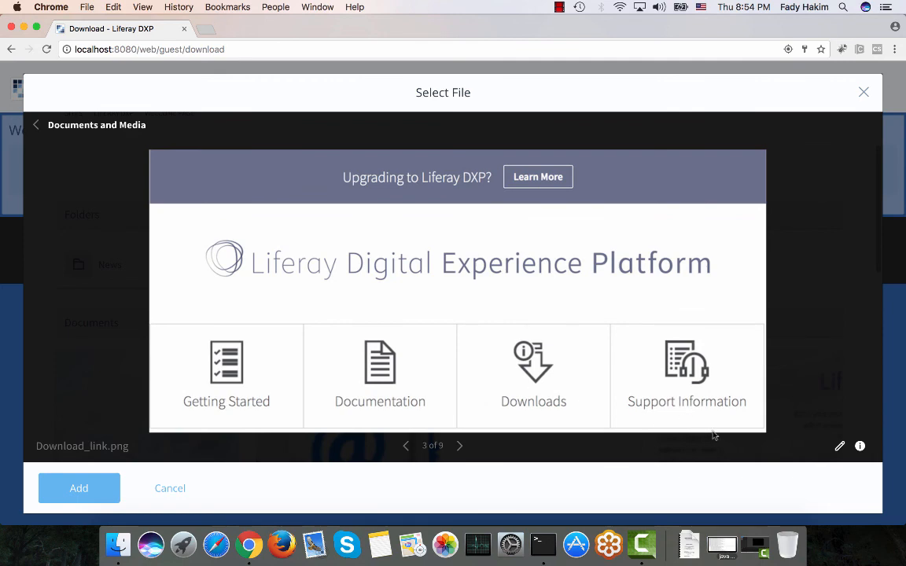
pyautogui.click(841, 446)
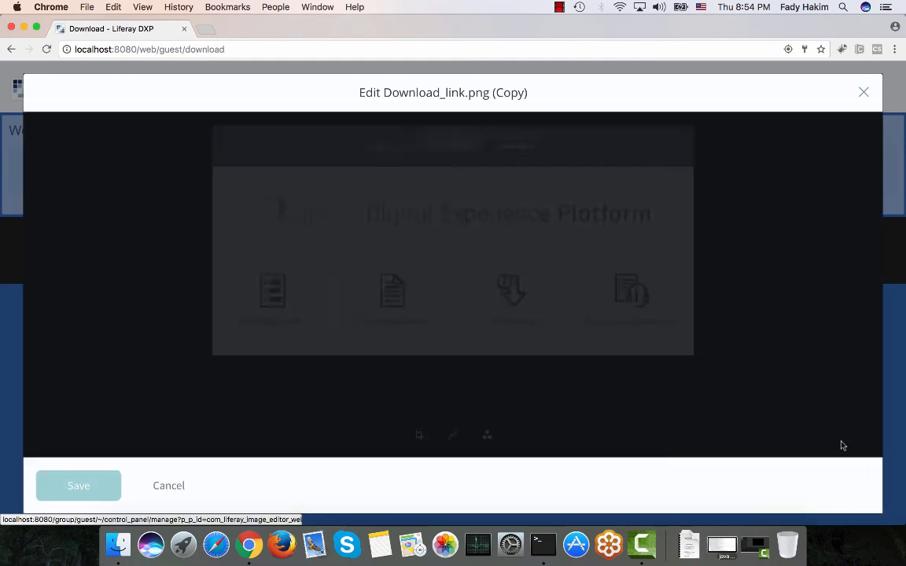
pyautogui.click(453, 434)
pyautogui.click(470, 382)
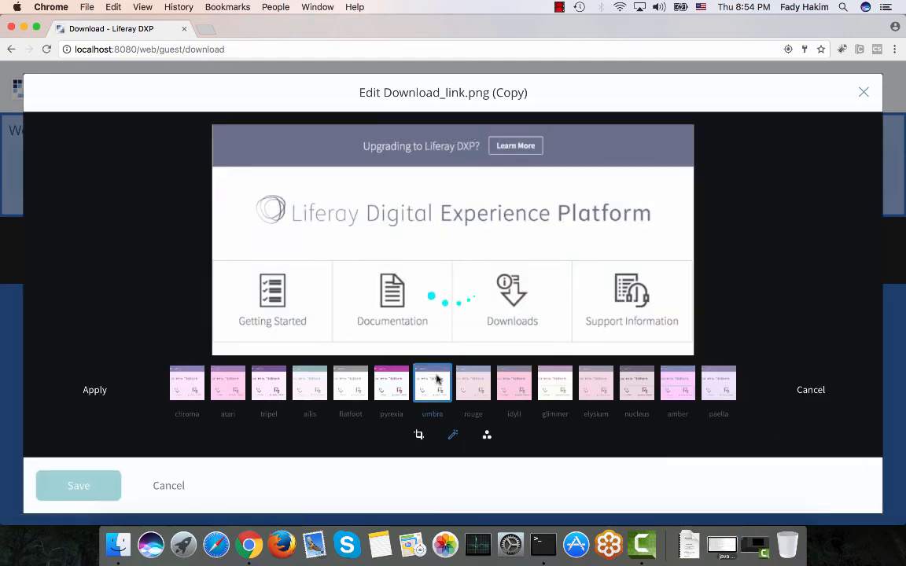
pyautogui.click(507, 385)
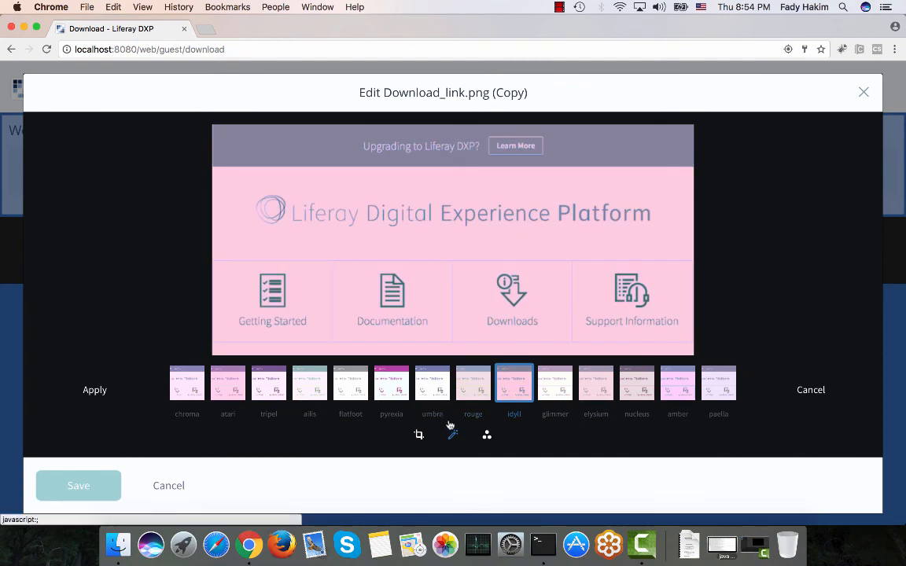
pyautogui.click(419, 435)
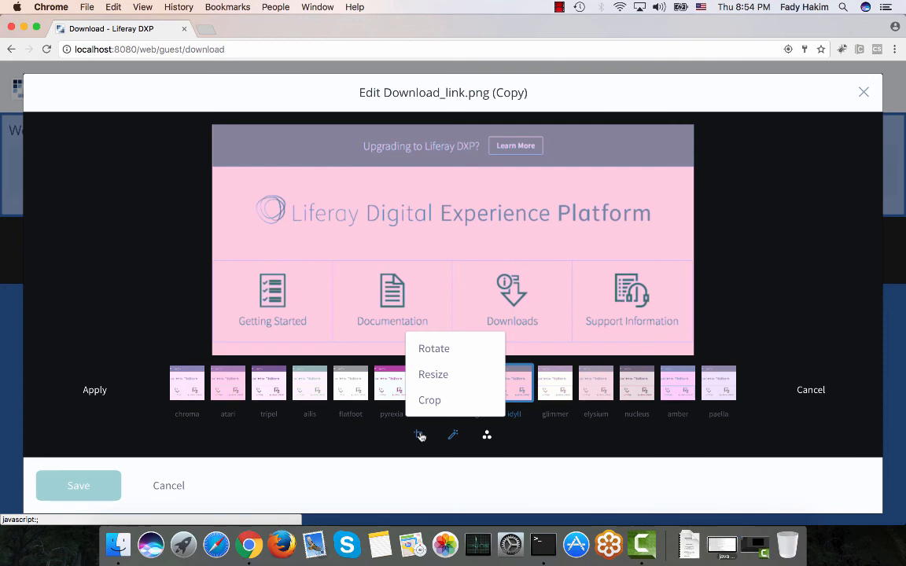
pyautogui.click(162, 485)
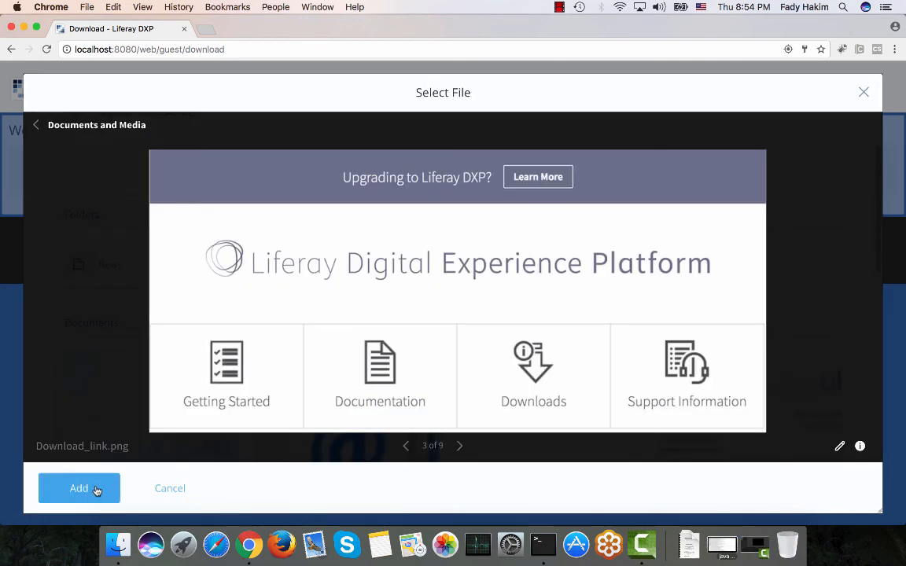
# Insert the selected Download_link.png image below the welcome text.
pyautogui.click(79, 489)
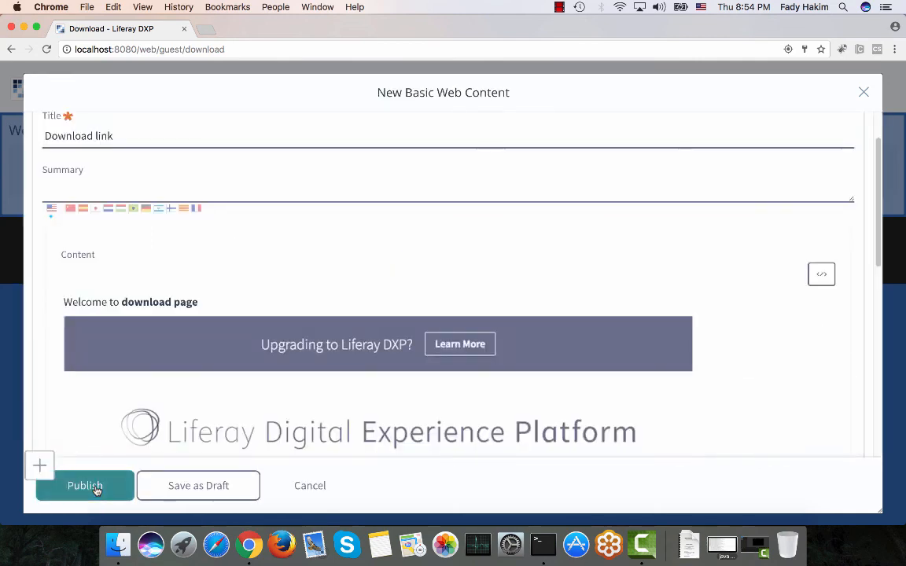
pyautogui.scroll(-5, 102, 289)
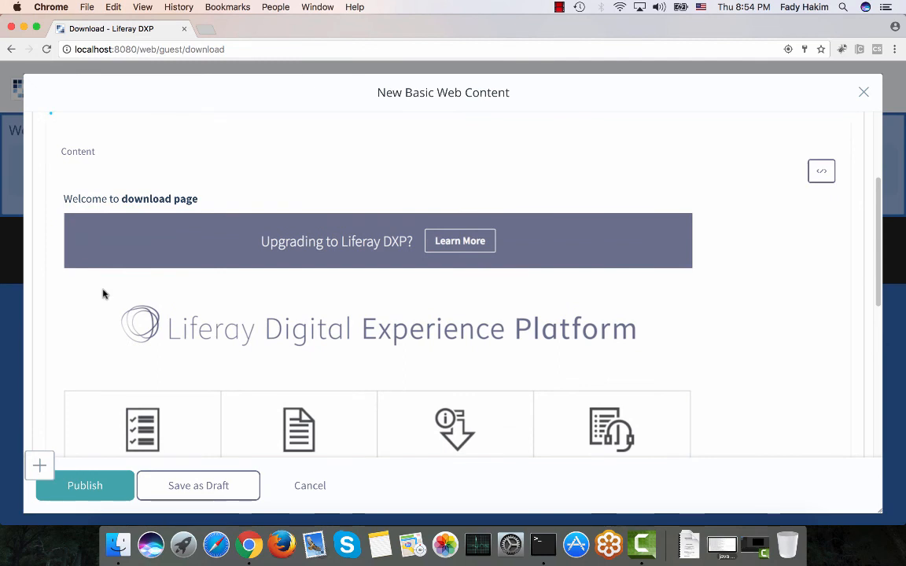
pyautogui.click(203, 198)
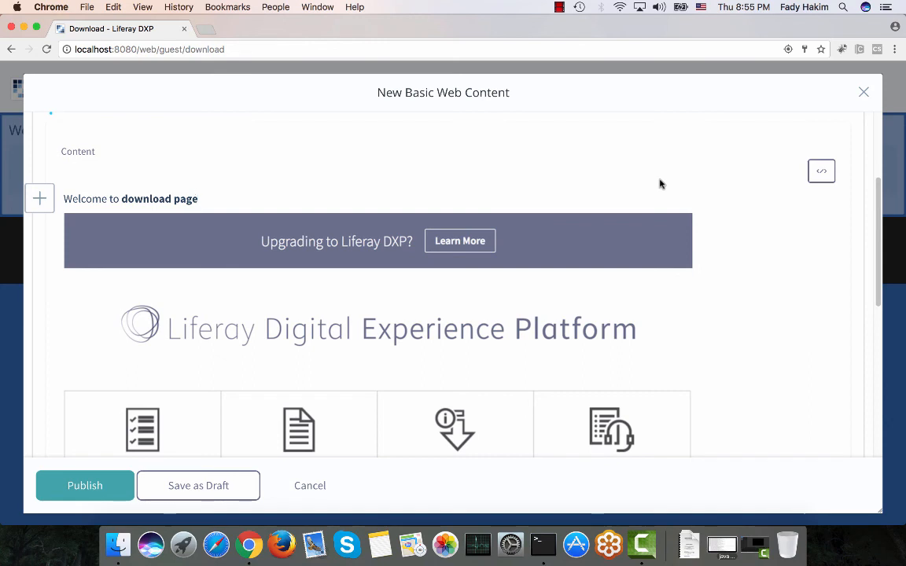
# In the full-screen source editor, wrap the content in a div with style text-align:center.
pyautogui.click(822, 175)
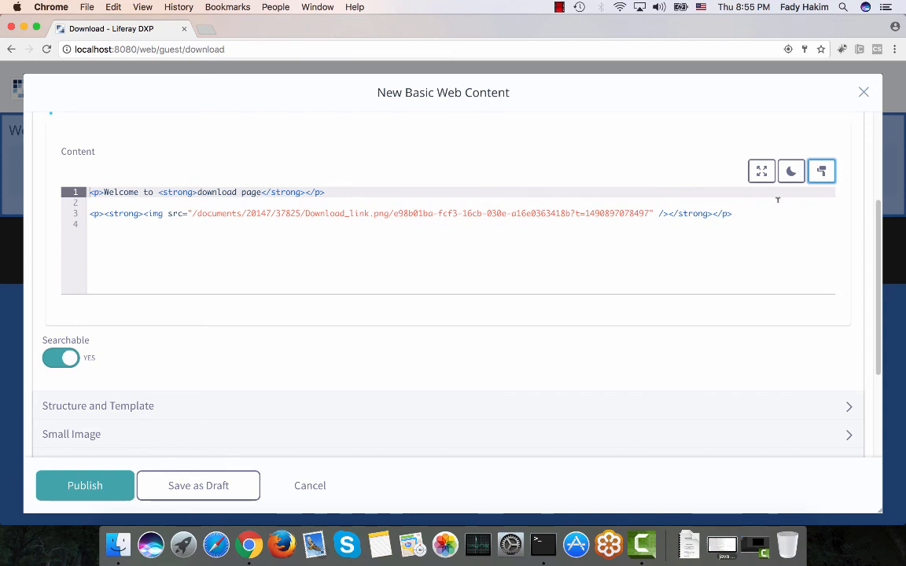
pyautogui.click(762, 172)
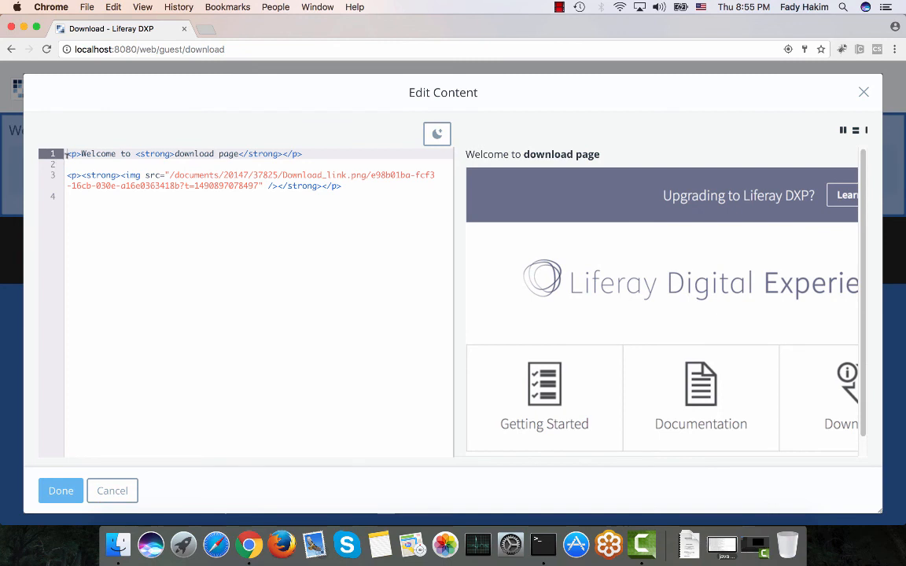
pyautogui.press('Return')
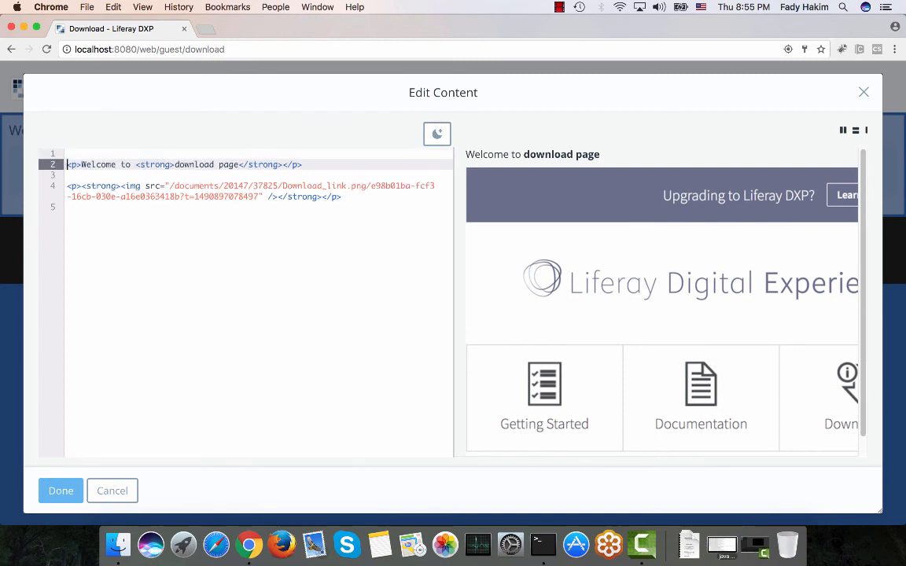
pyautogui.press('Up')
pyautogui.write('<div')
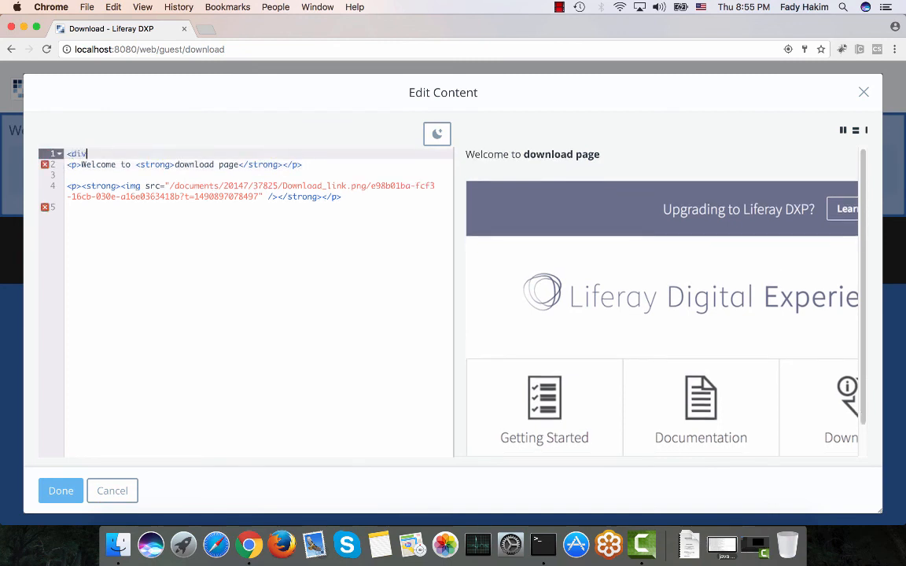
pyautogui.write(' style="text-align:center')
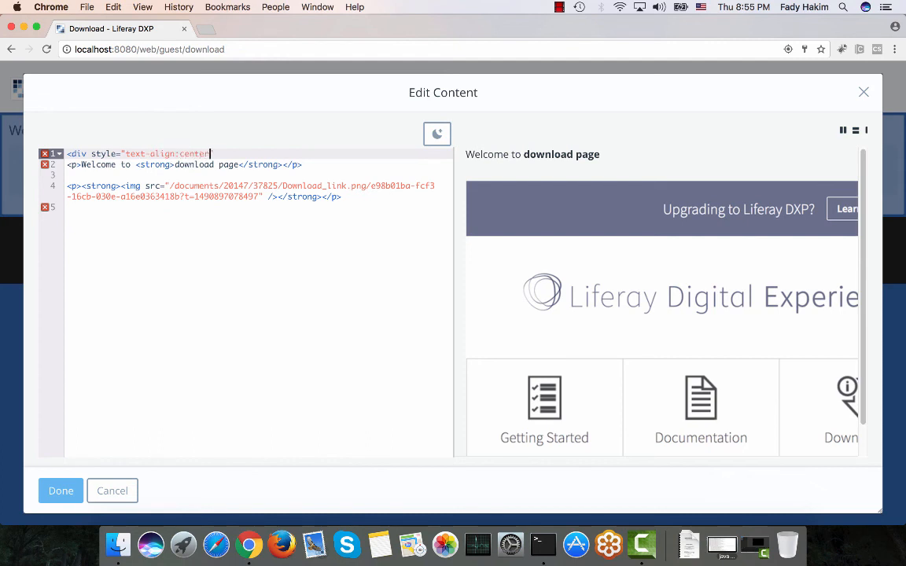
pyautogui.write('"></div>')
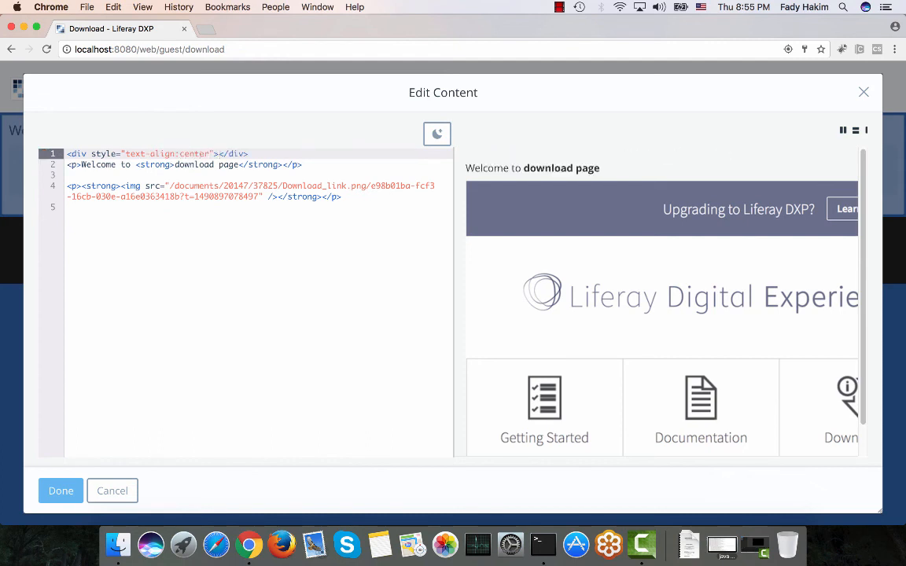
pyautogui.hotkey('shift', 'Right')
pyautogui.hotkey('shift', 'Right')
pyautogui.hotkey('shift', 'Right')
pyautogui.hotkey('shift', 'Right')
pyautogui.hotkey('shift', 'Right')
pyautogui.hotkey('shift', 'Right')
pyautogui.press('BackSpace')
pyautogui.press('Down')
pyautogui.press('Down')
pyautogui.press('Down')
pyautogui.press('Down')
pyautogui.press('Down')
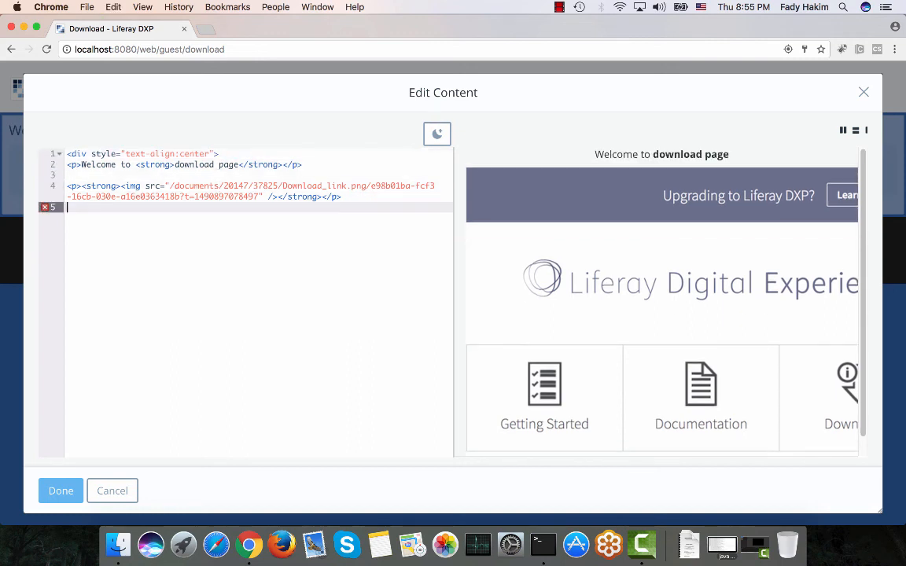
pyautogui.write('</div>')
# Give the bold 'download page' text an inline style of color: green and close the source editor.
pyautogui.click(71, 165)
pyautogui.click(165, 165)
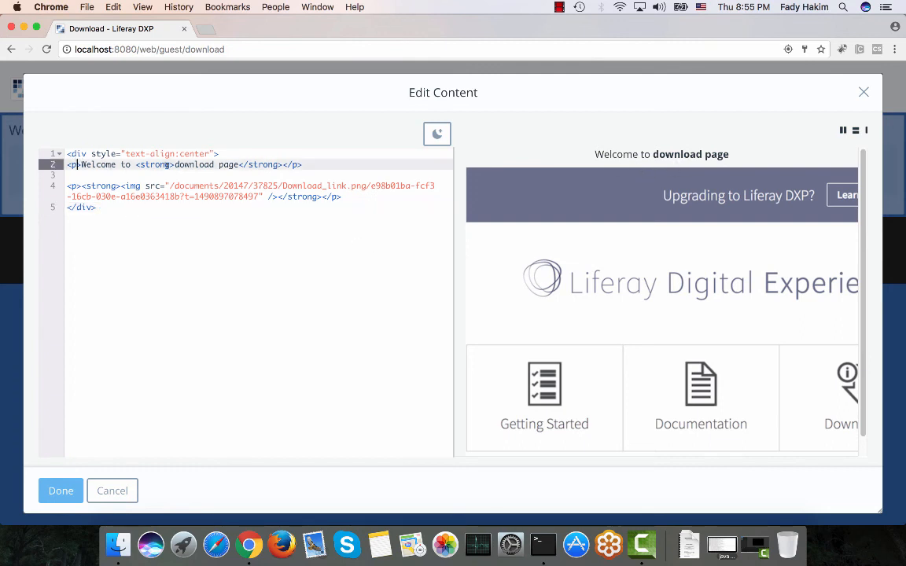
pyautogui.click(170, 165)
pyautogui.write('style')
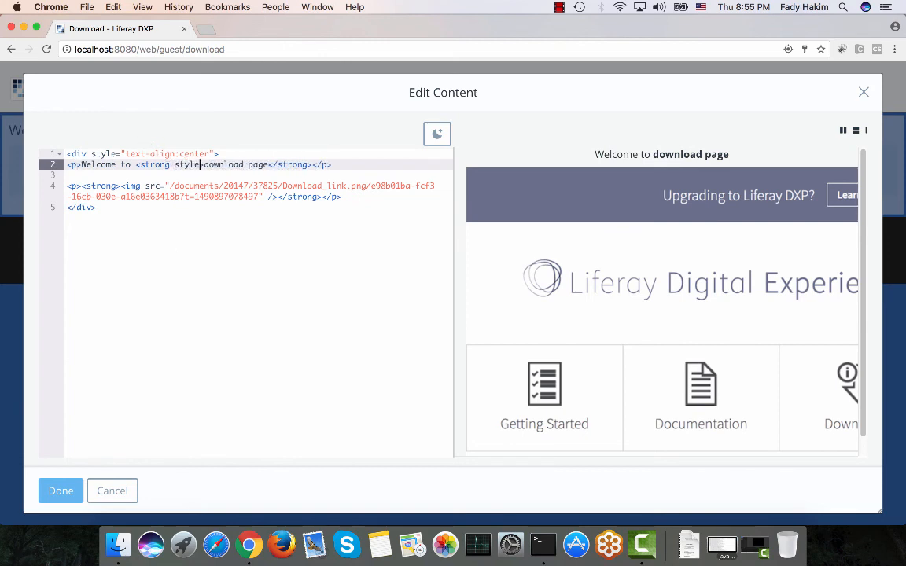
pyautogui.write('="')
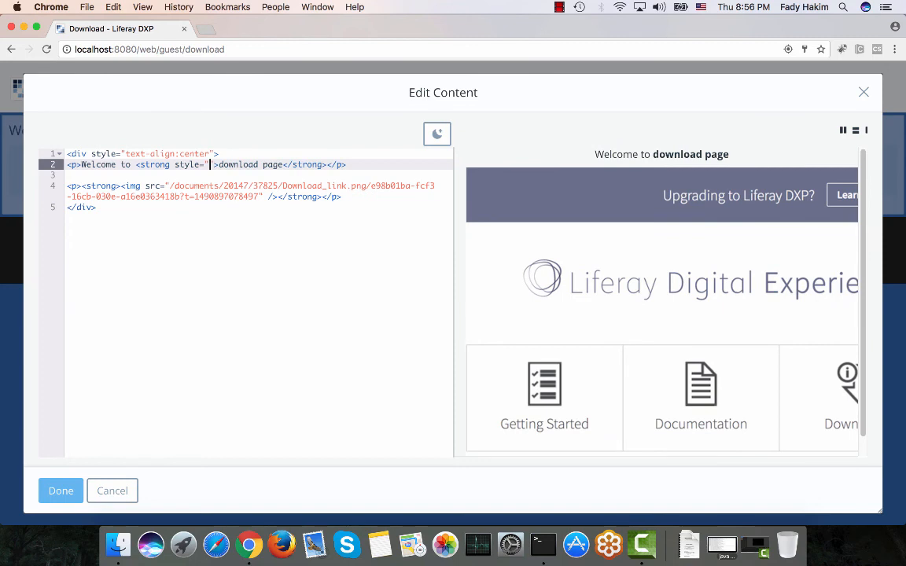
pyautogui.write('color: ')
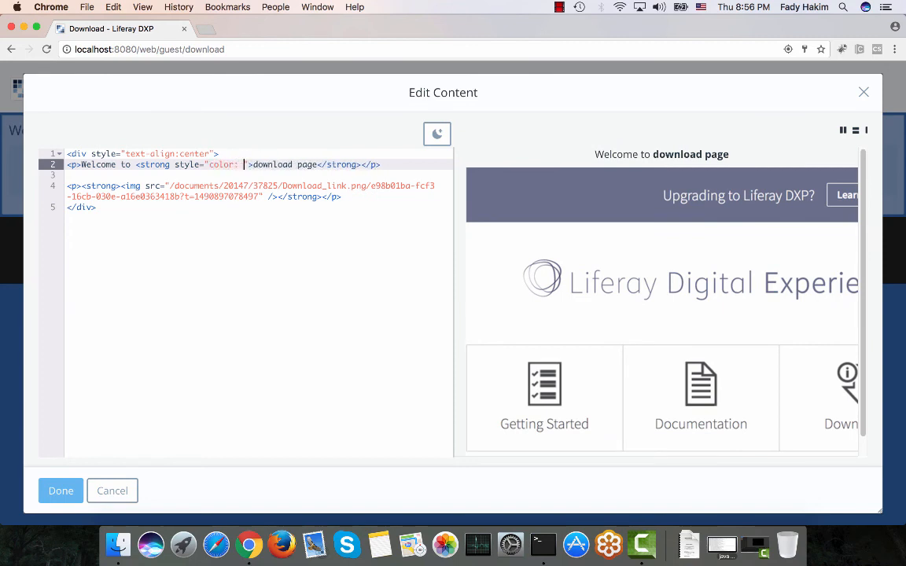
pyautogui.write('red')
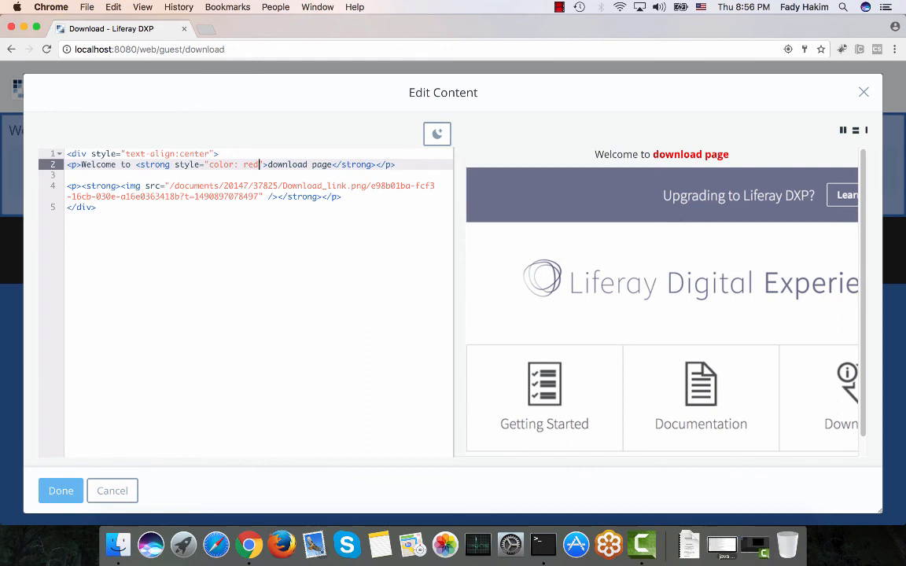
pyautogui.press('BackSpace')
pyautogui.press('BackSpace')
pyautogui.press('BackSpace')
pyautogui.write('green')
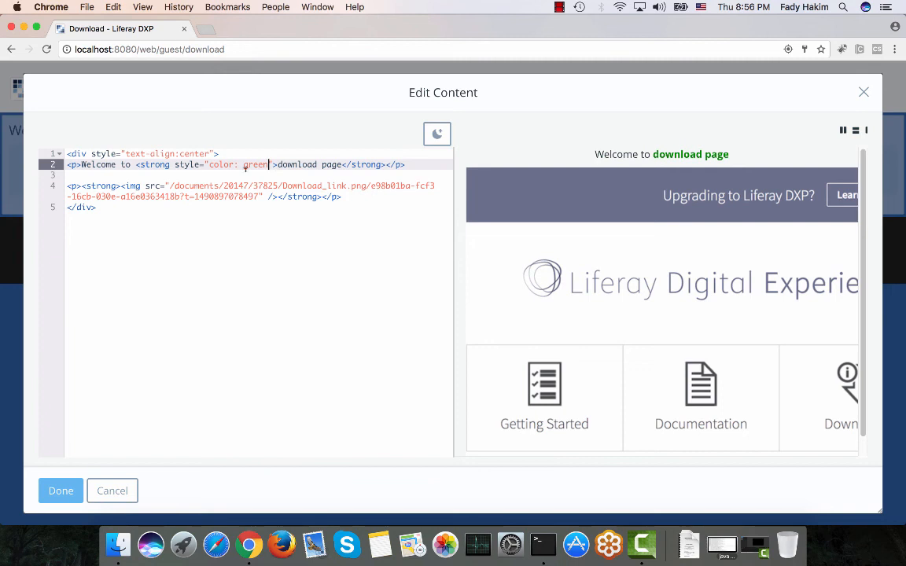
pyautogui.click(61, 491)
# Add the tags download and liferay DXP in the content's Metadata section.
pyautogui.scroll(-3, 79, 275)
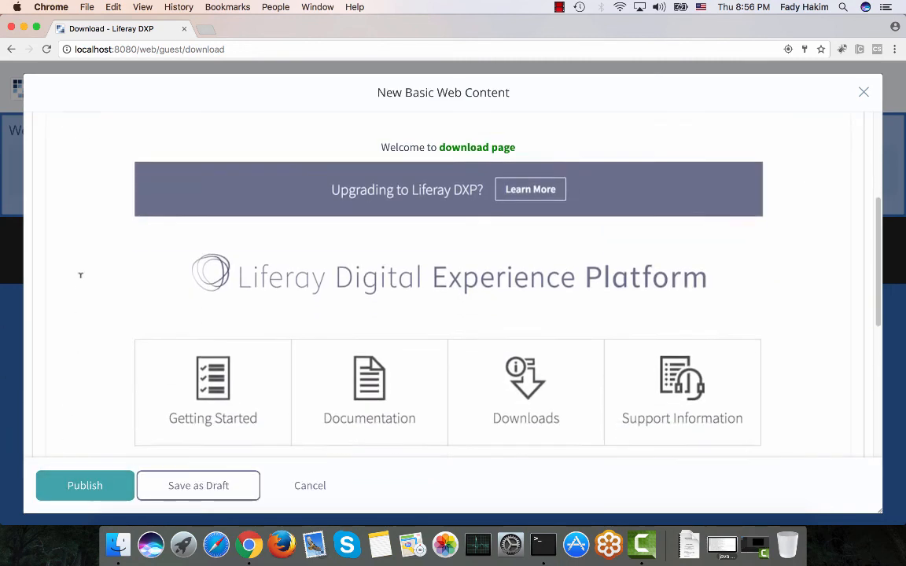
pyautogui.scroll(-6, 80, 274)
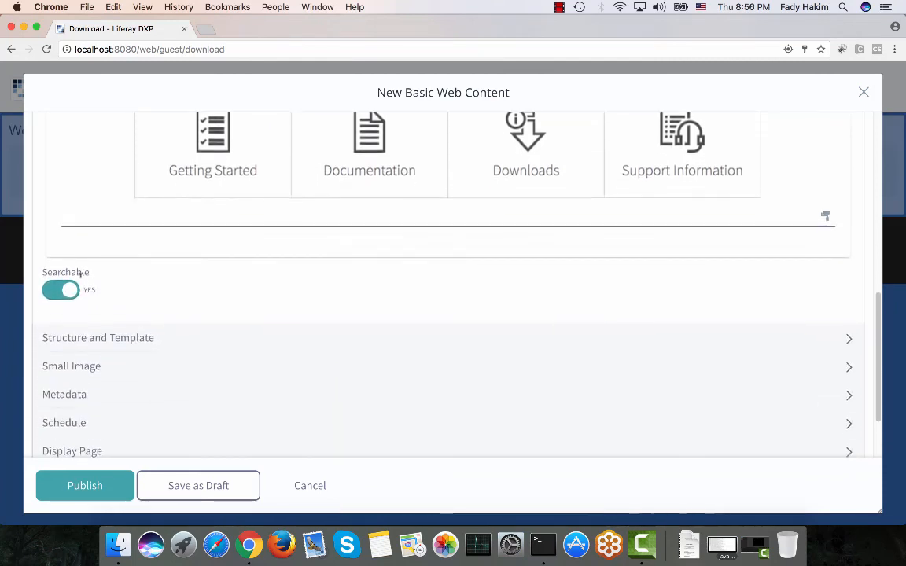
pyautogui.scroll(-2, 79, 275)
pyautogui.scroll(-1, 80, 275)
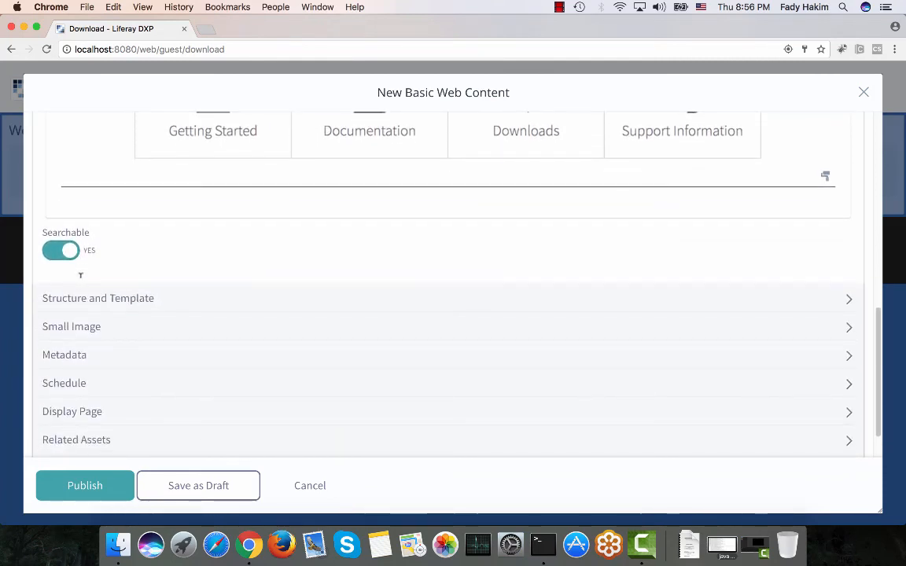
pyautogui.click(67, 355)
pyautogui.scroll(-3, 67, 354)
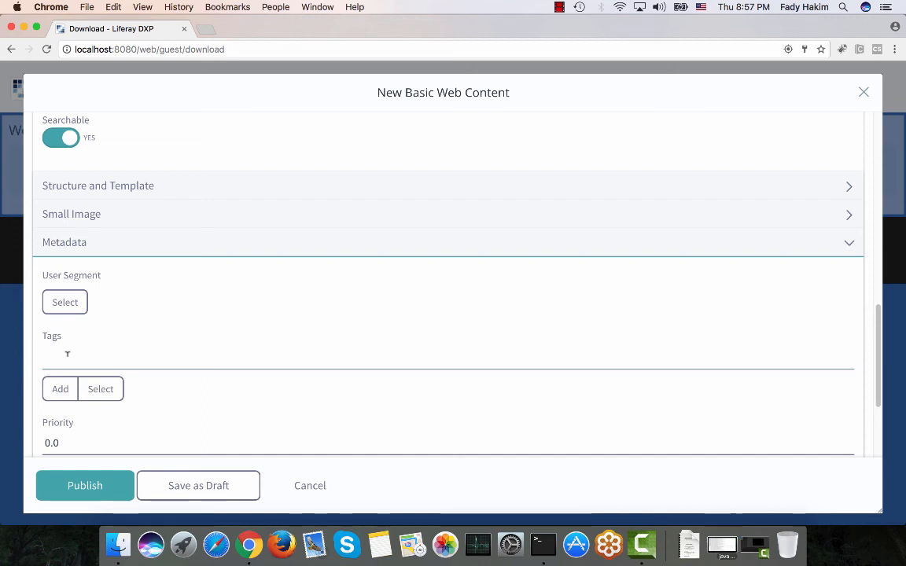
pyautogui.write('download')
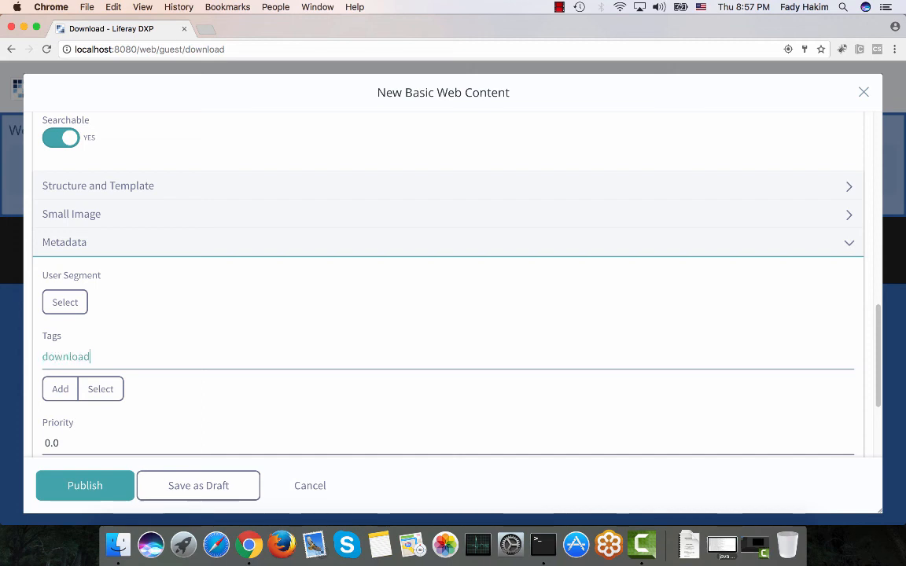
pyautogui.press('Return')
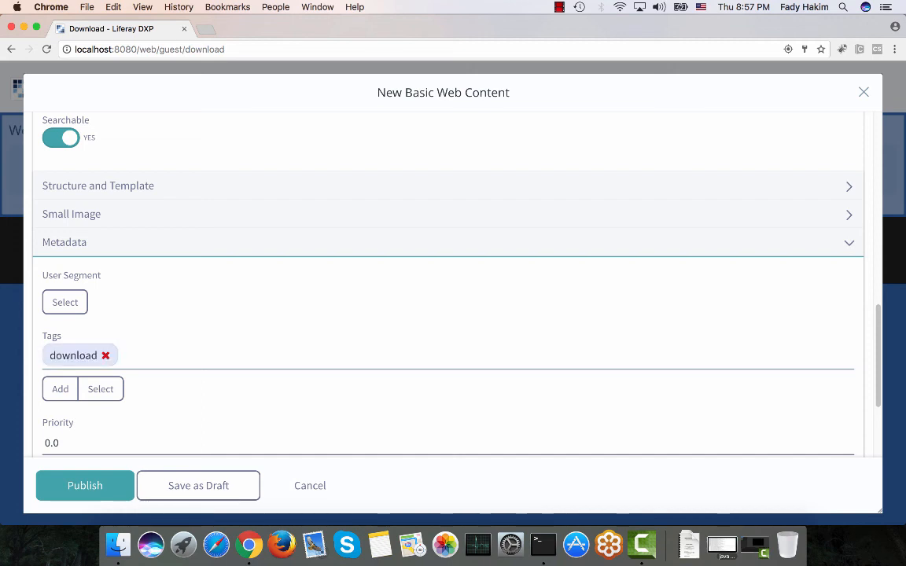
pyautogui.write('lifera')
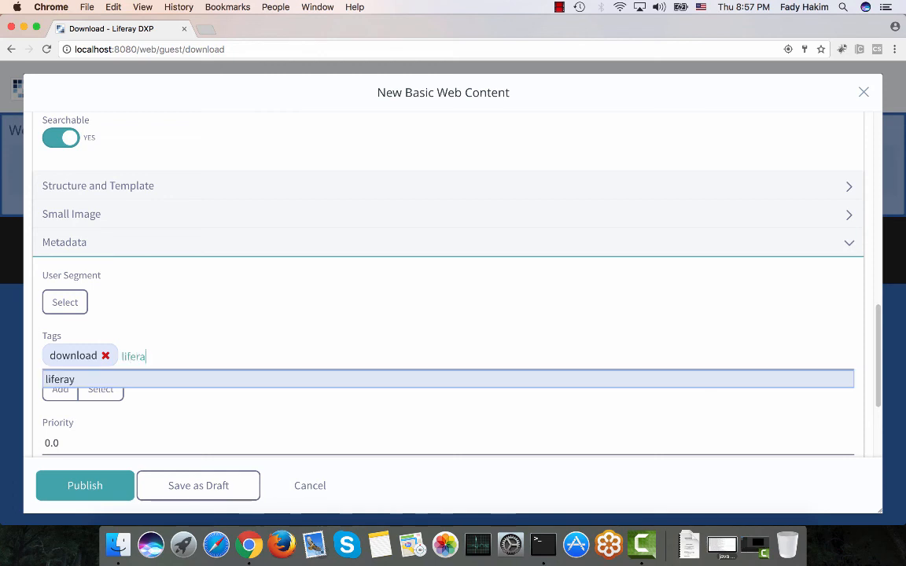
pyautogui.write('y DXP')
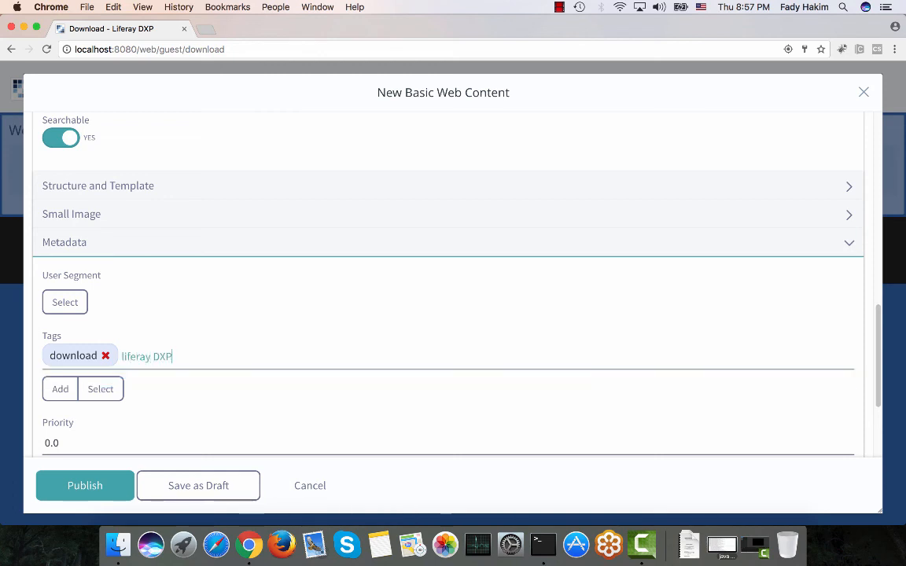
pyautogui.press('Return')
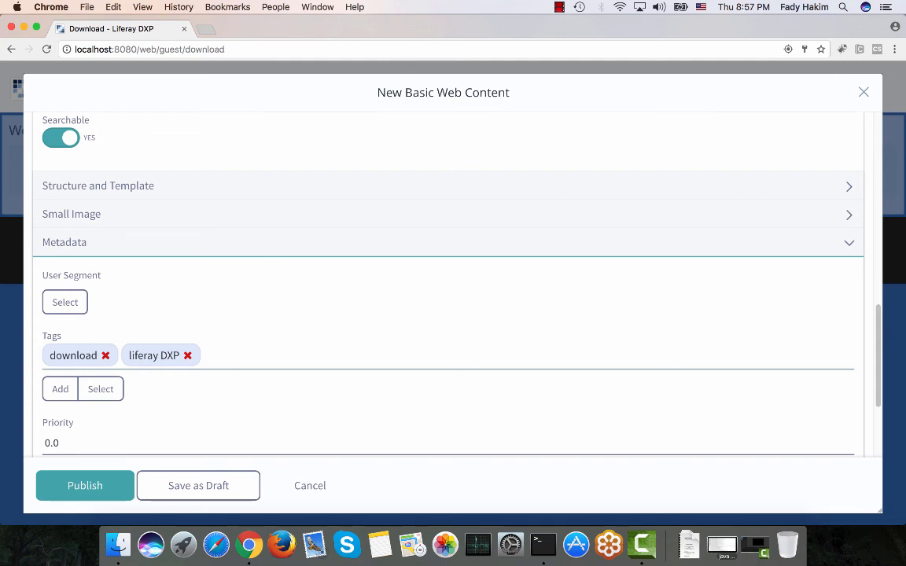
# Review the Schedule and Display Page sections and open the display page selector without choosing a page.
pyautogui.scroll(-5, 105, 344)
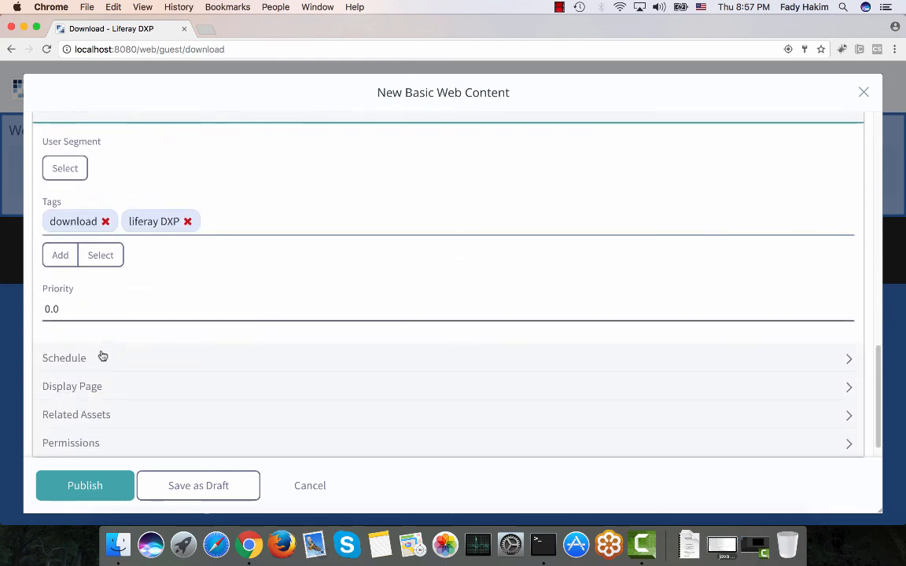
pyautogui.click(102, 357)
pyautogui.scroll(-3, 101, 361)
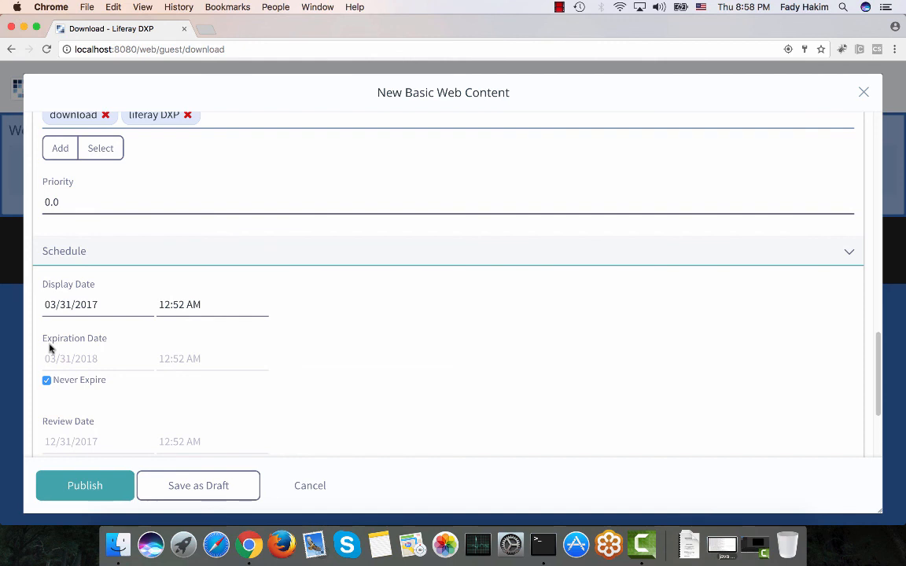
pyautogui.scroll(-3, 49, 348)
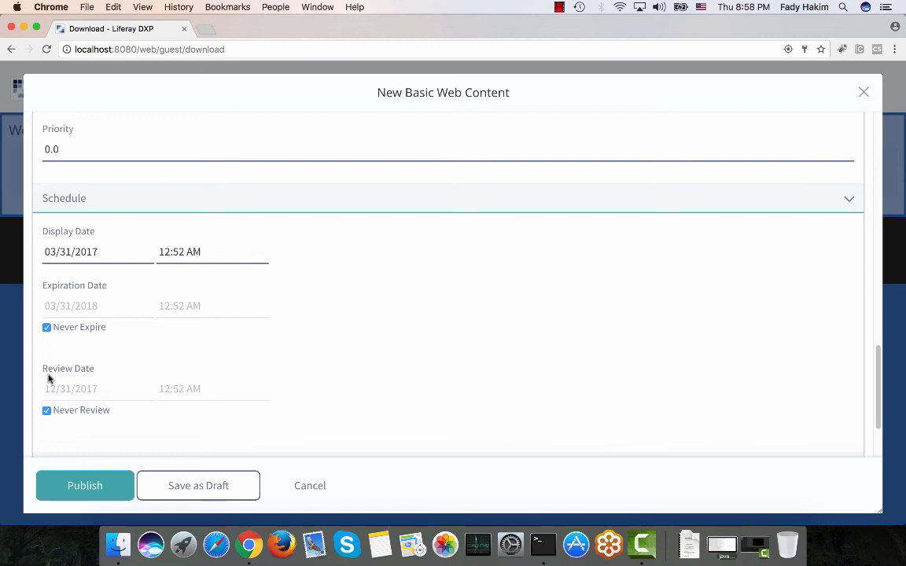
pyautogui.click(88, 202)
pyautogui.click(84, 363)
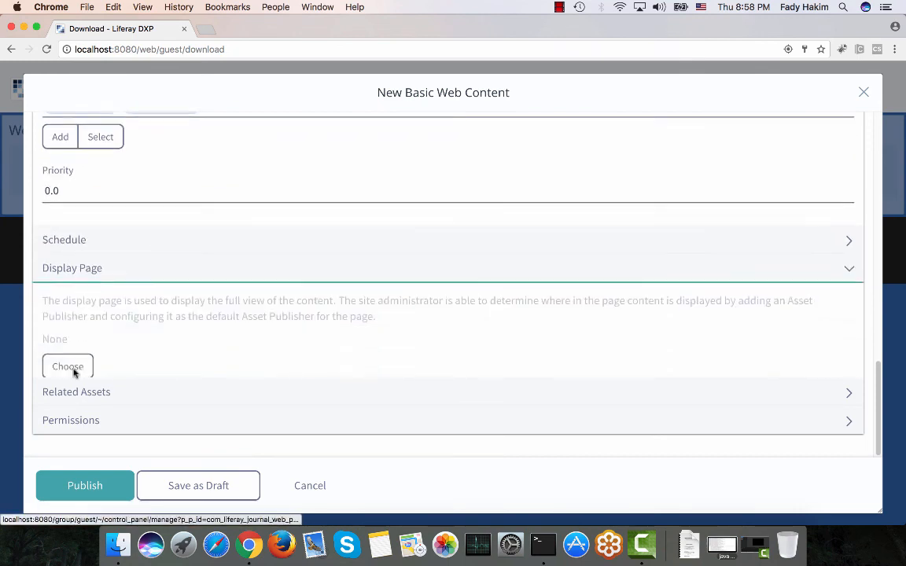
pyautogui.click(68, 358)
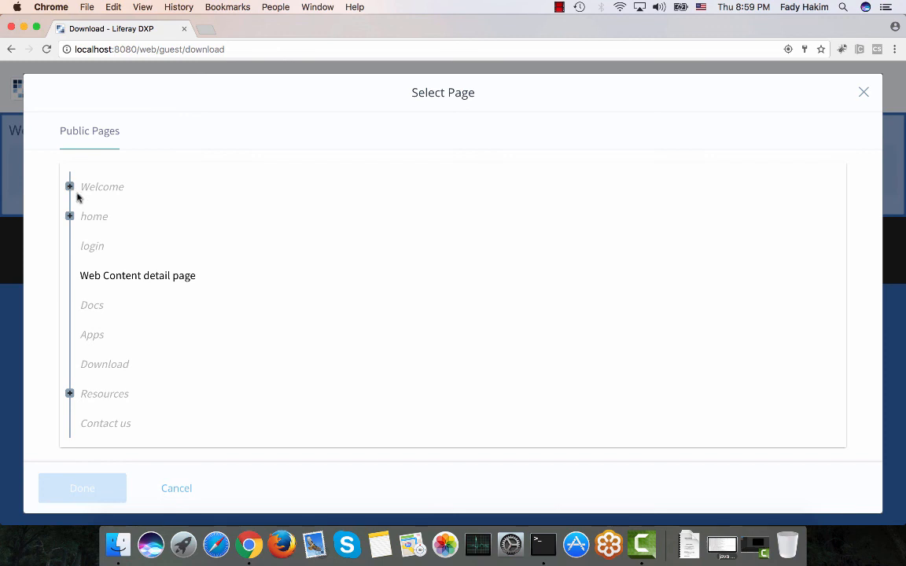
pyautogui.click(863, 92)
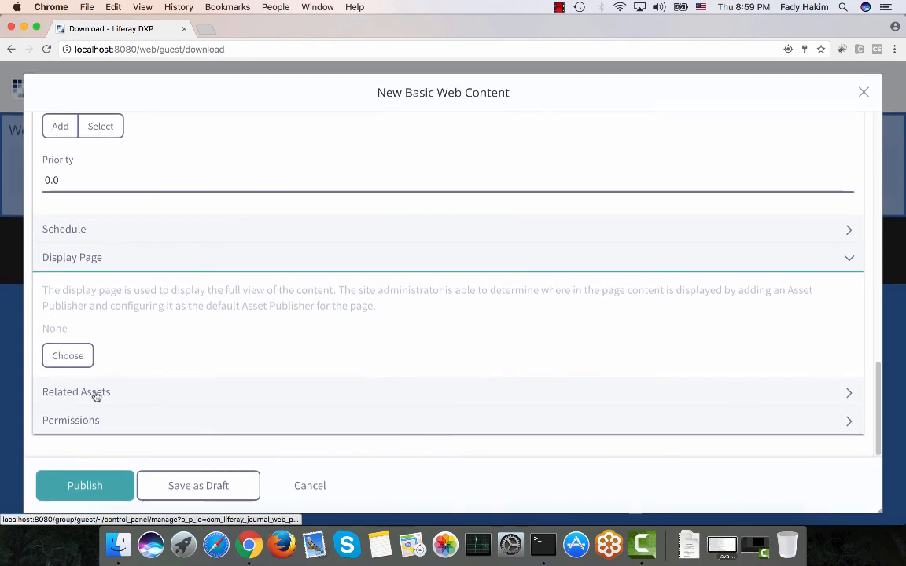
# Browse the documents available as Related Assets without selecting any.
pyautogui.click(95, 392)
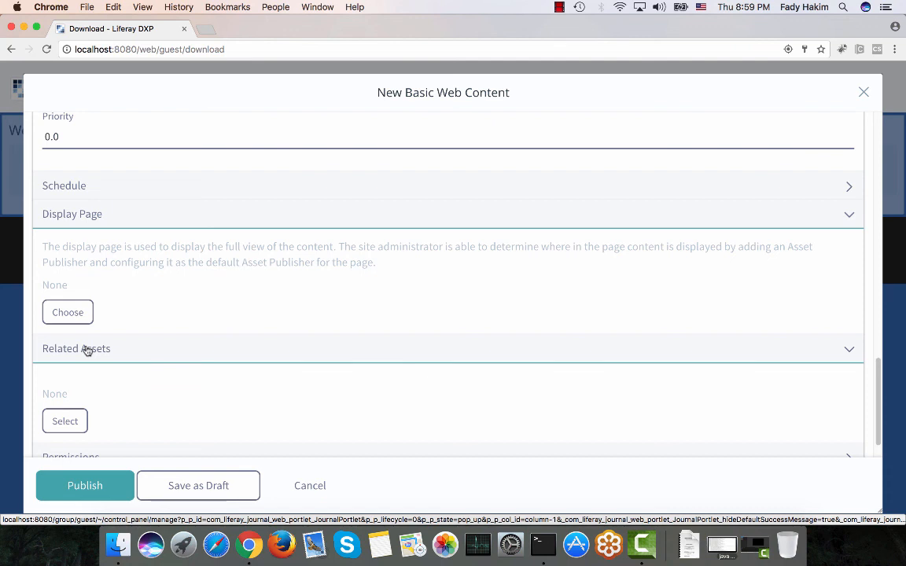
pyautogui.click(57, 426)
pyautogui.click(161, 252)
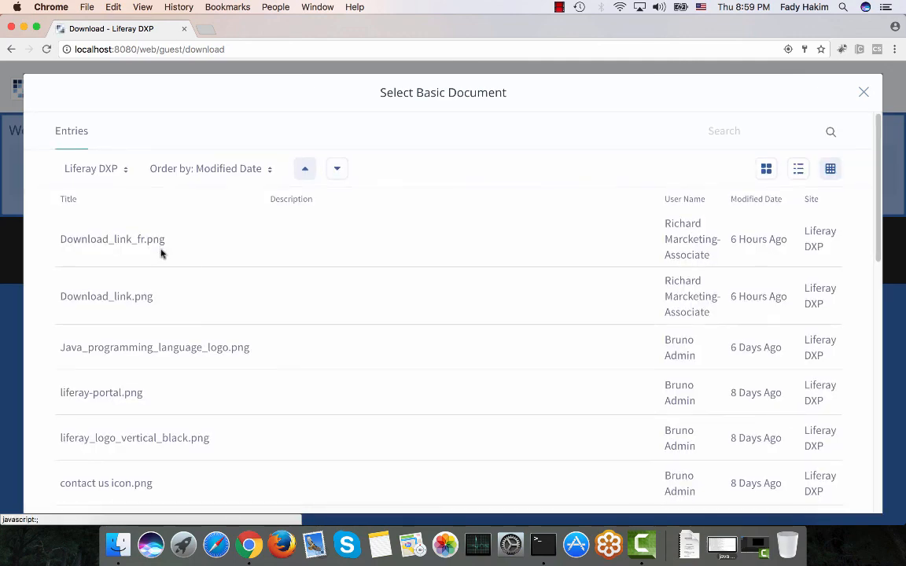
pyautogui.scroll(-5, 188, 325)
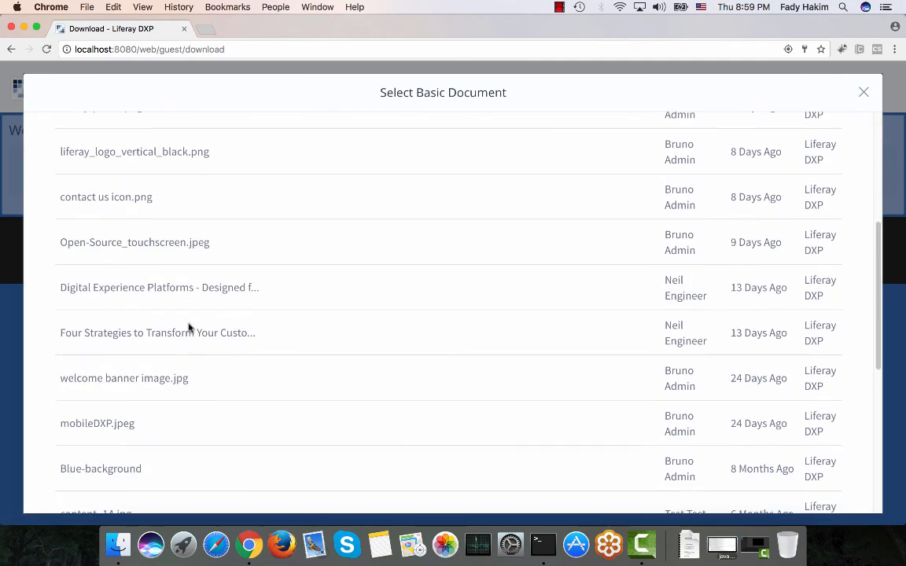
pyautogui.click(863, 92)
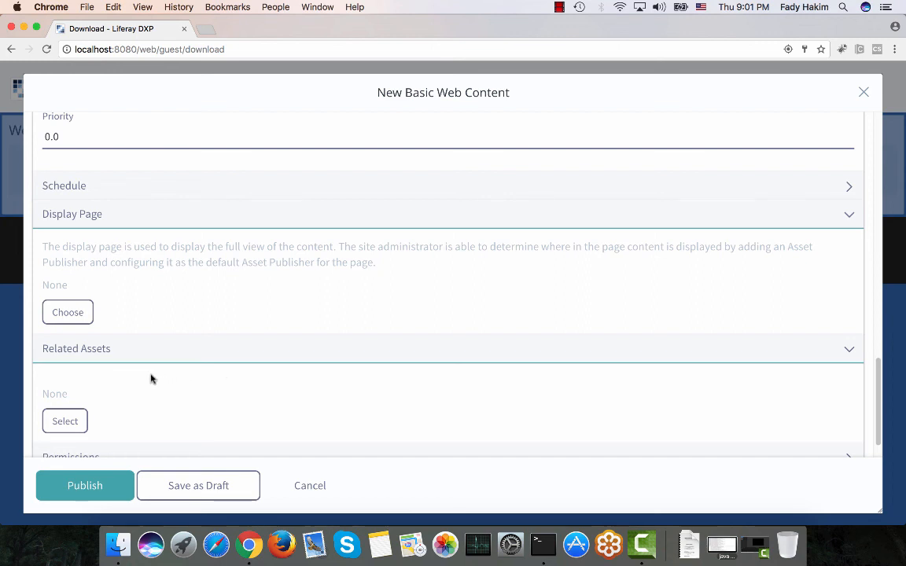
# Publish the Download link web content.
pyautogui.scroll(-2, 135, 378)
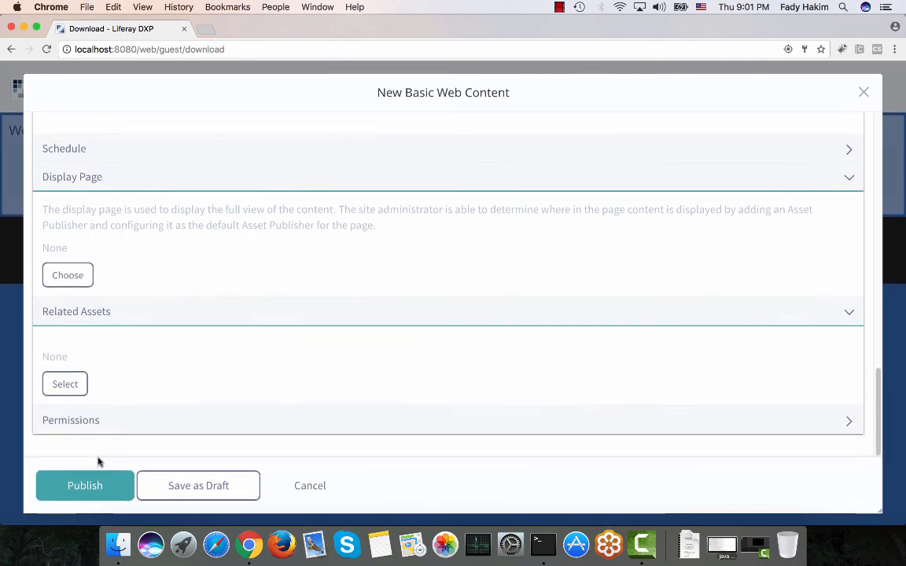
pyautogui.click(67, 487)
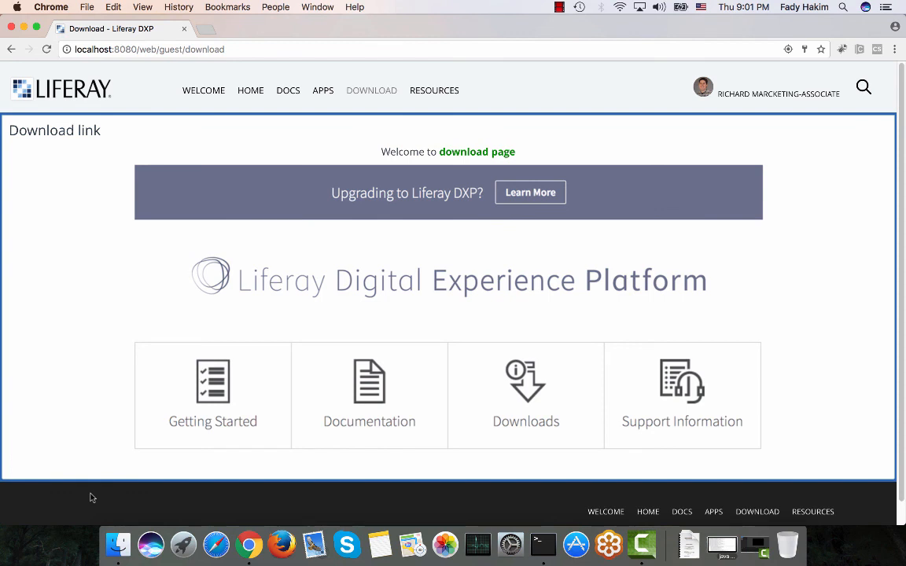
pyautogui.press('XF86AudioRaiseVolume')
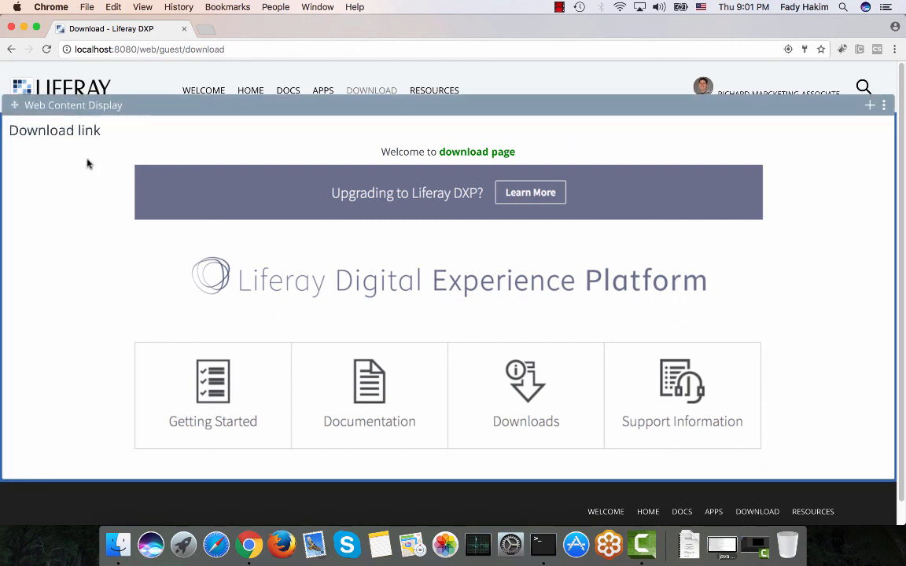
# Set the Web Content Display's Look and Feel application decorator to Barebone, save, and reload the Download page.
pyautogui.click(884, 105)
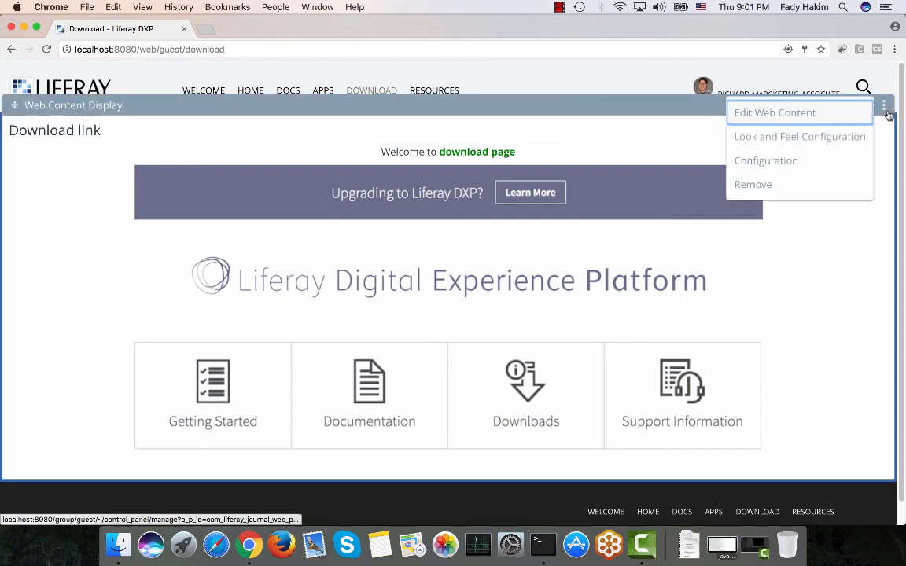
pyautogui.click(809, 137)
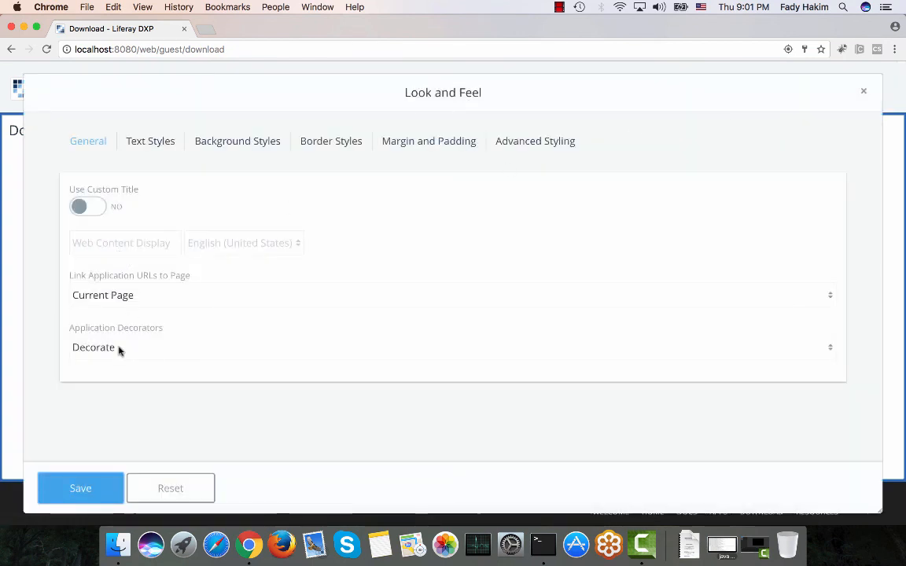
pyautogui.click(118, 349)
pyautogui.click(117, 321)
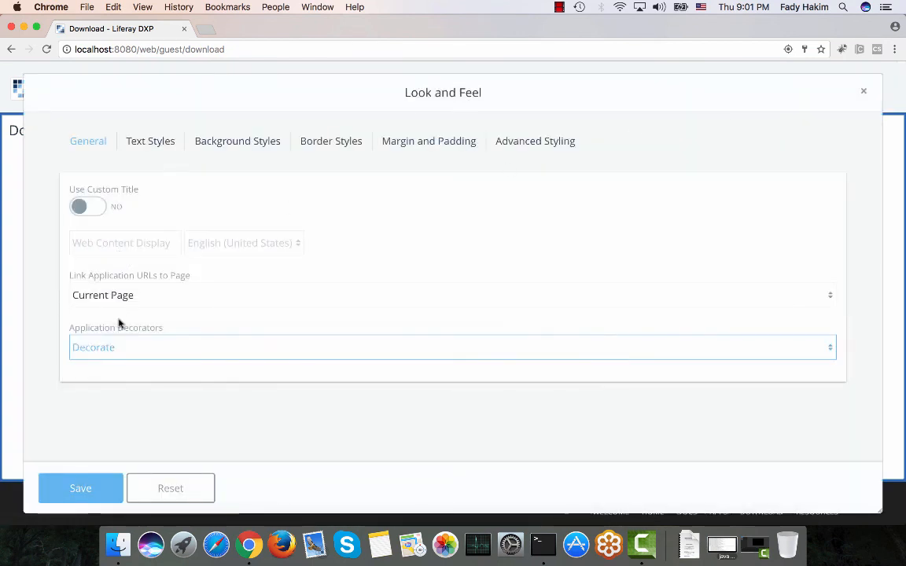
pyautogui.click(114, 354)
pyautogui.click(110, 332)
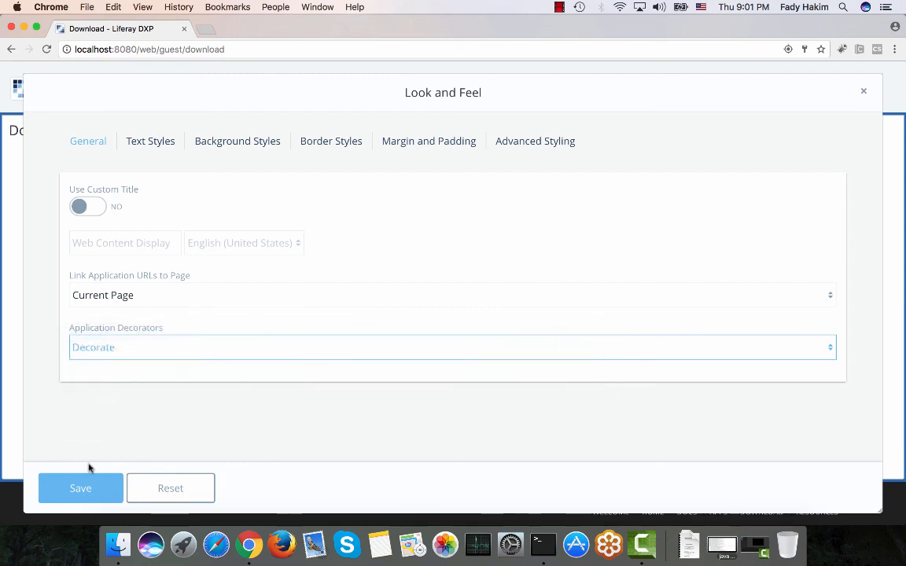
pyautogui.click(85, 489)
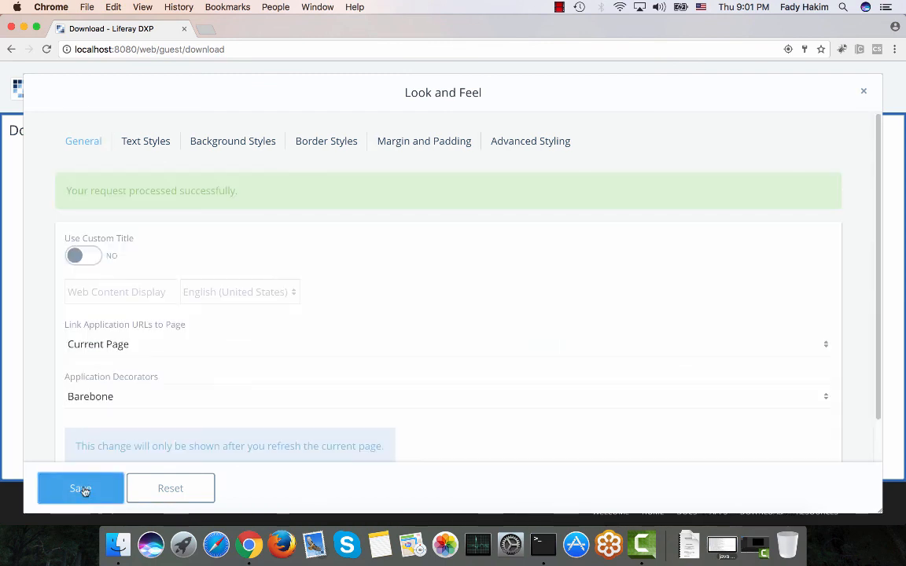
pyautogui.click(865, 95)
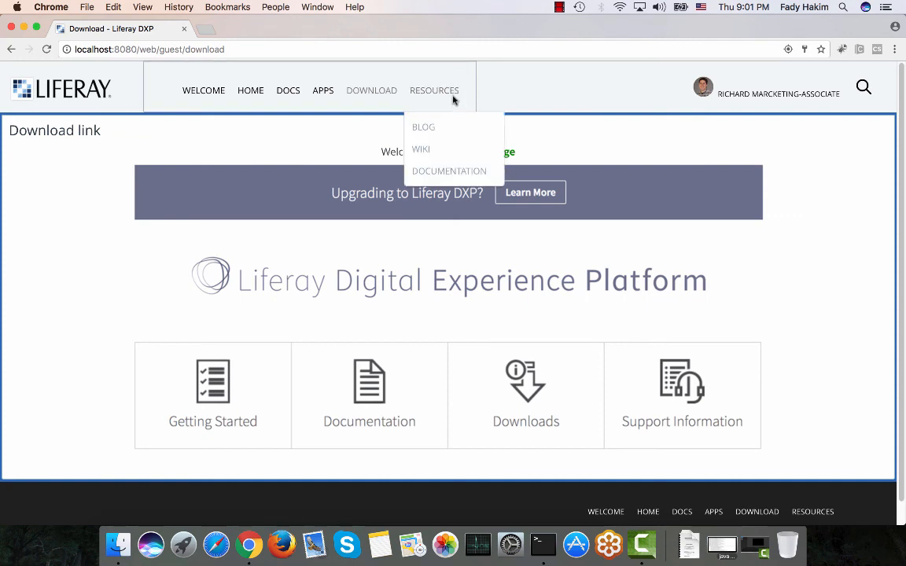
pyautogui.click(383, 96)
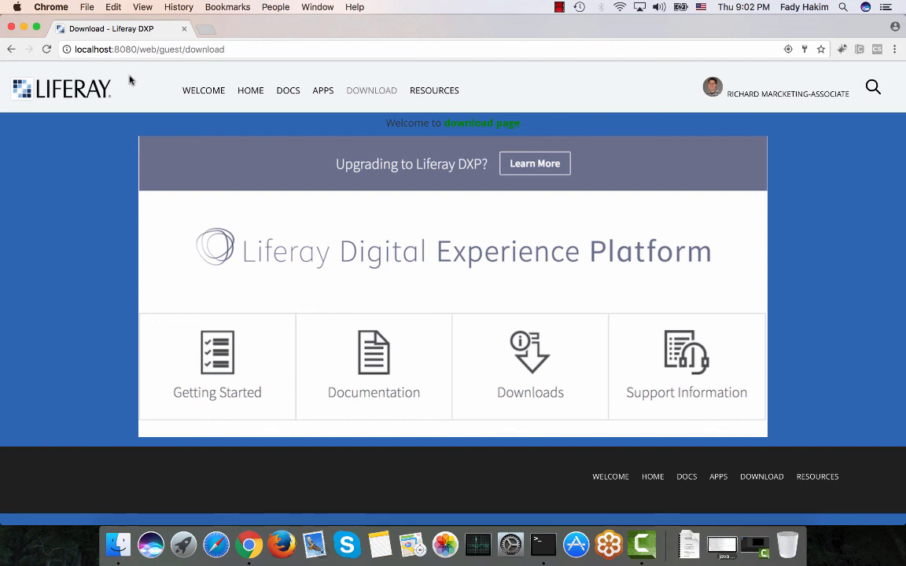
# Browse the site's Welcome, Apps and Download pages to compare them.
pyautogui.click(191, 91)
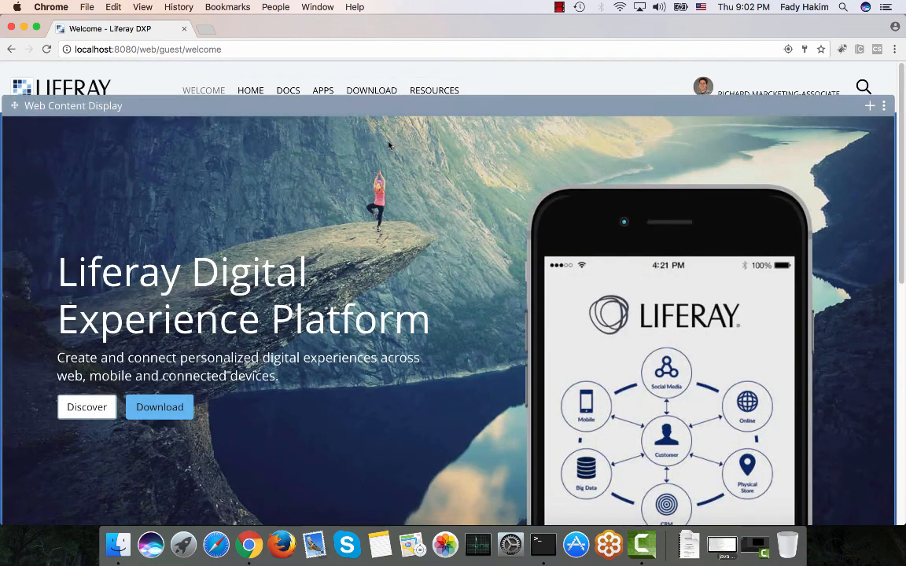
pyautogui.click(321, 92)
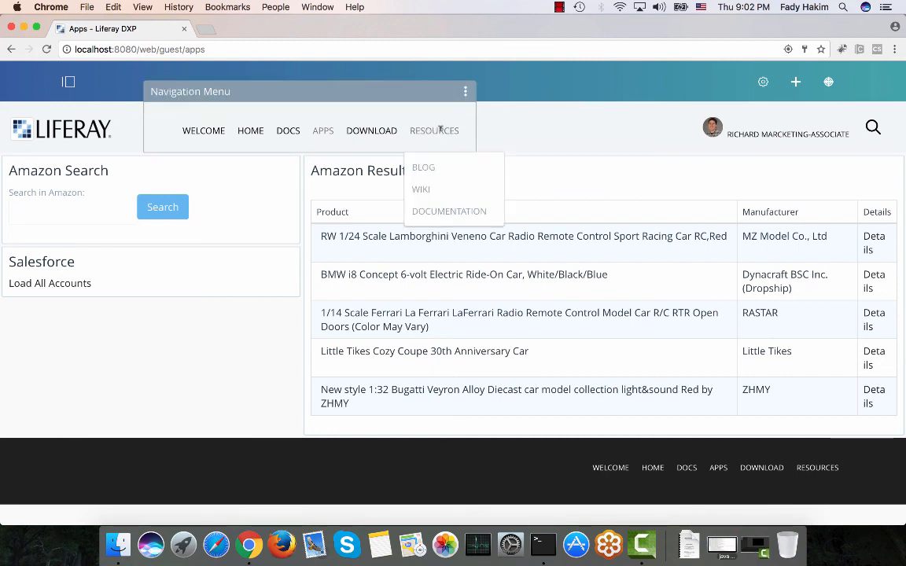
pyautogui.click(389, 133)
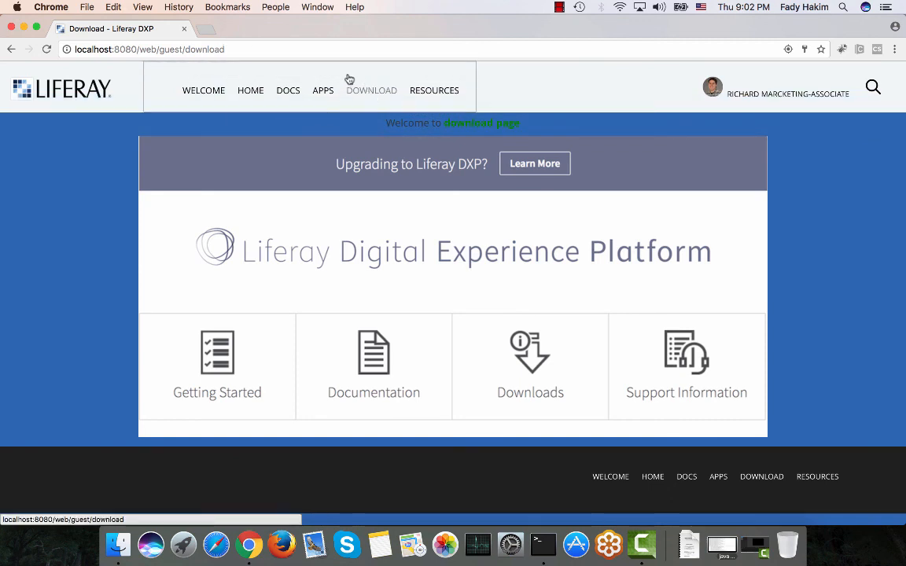
pyautogui.scroll(1, 74, 91)
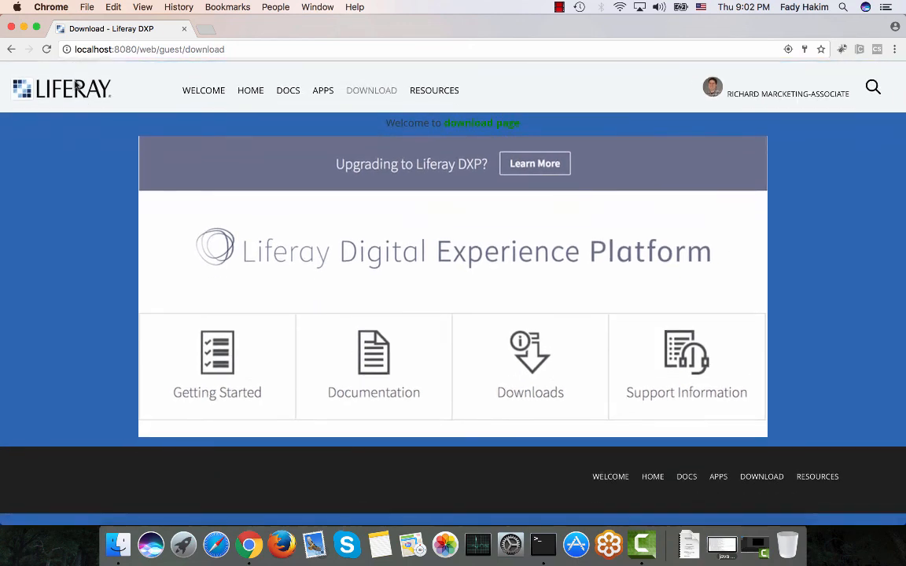
pyautogui.moveTo(75, 88)
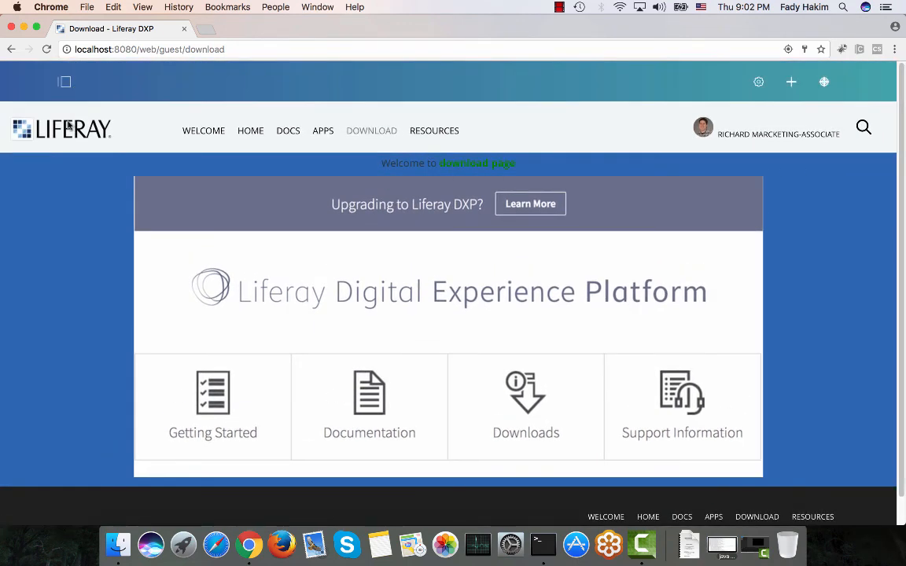
pyautogui.scroll(-1, 67, 118)
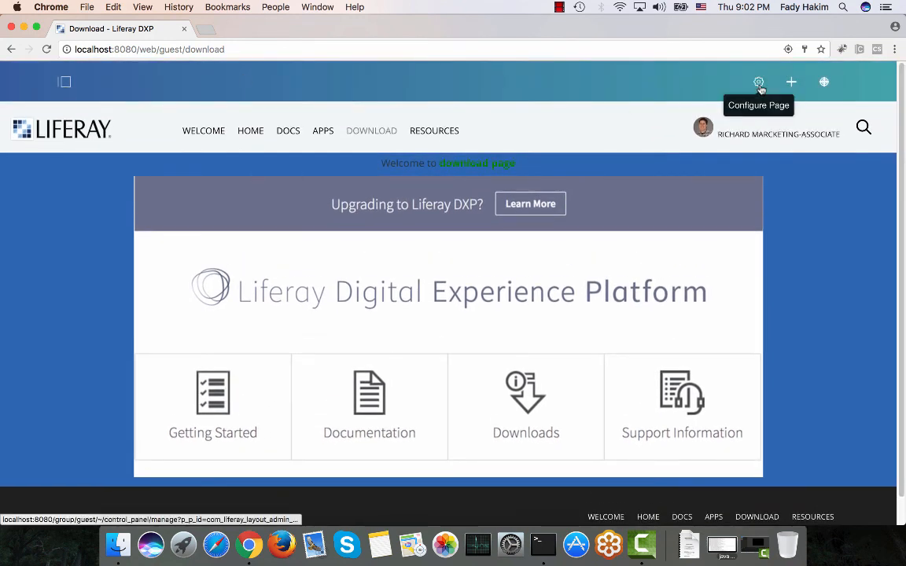
# Give the Download page its own look and feel with the fix-header setting set to Yes, and save.
pyautogui.click(760, 84)
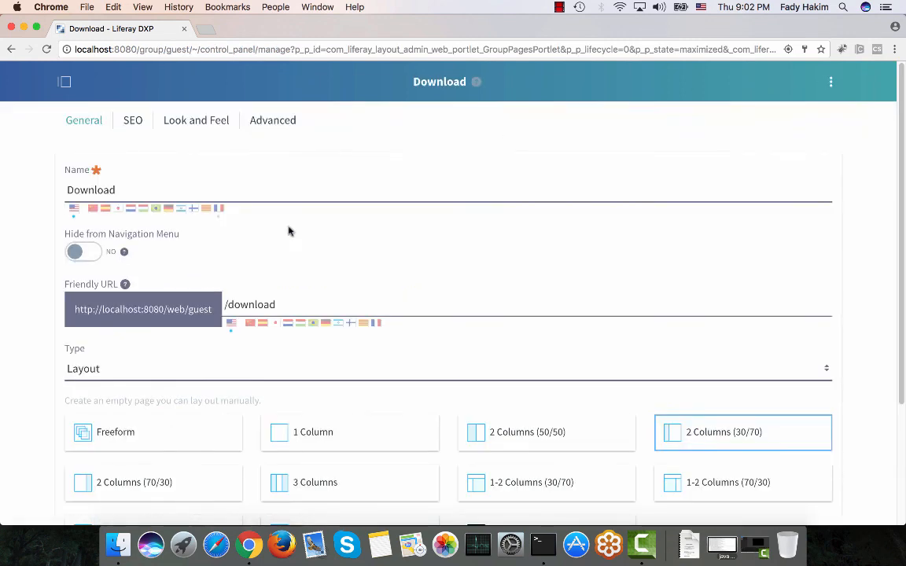
pyautogui.click(211, 124)
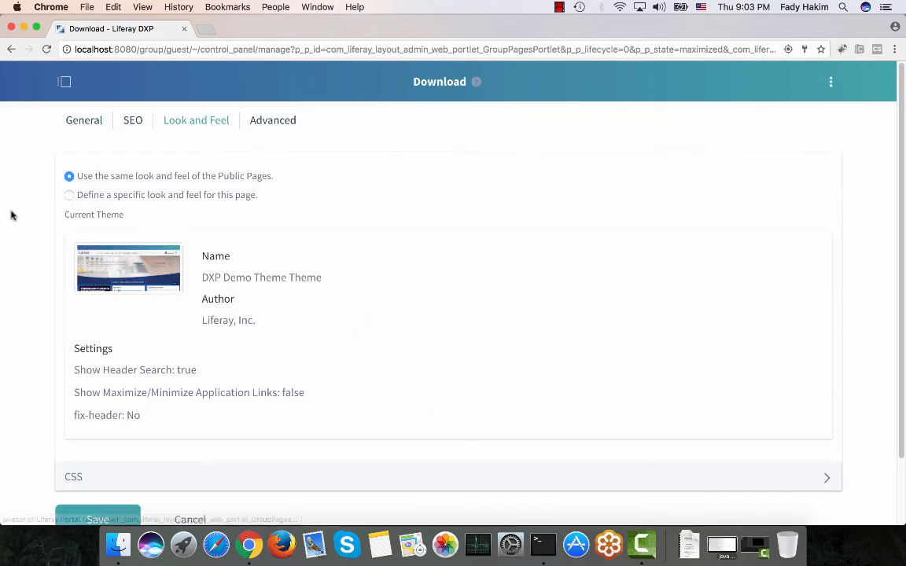
pyautogui.click(86, 201)
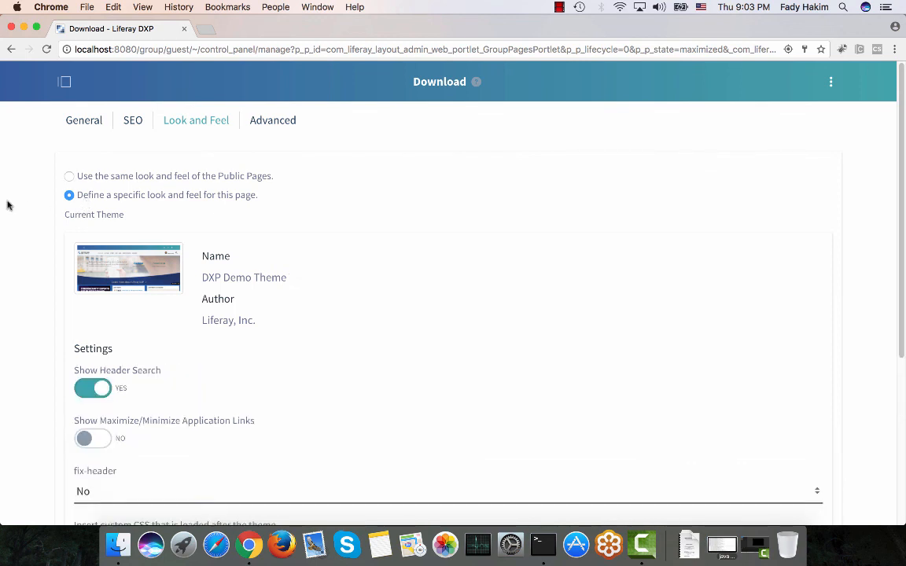
pyautogui.scroll(-4, 10, 202)
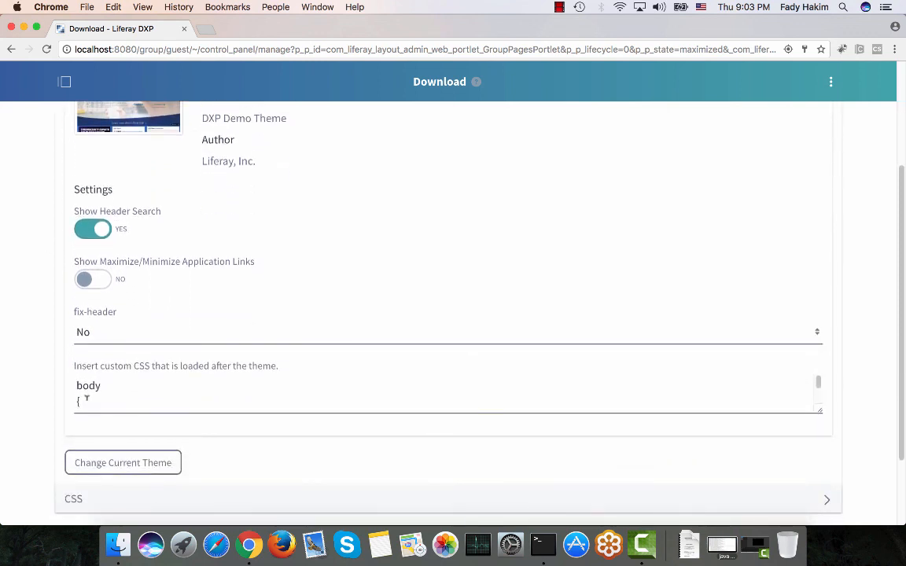
pyautogui.click(92, 330)
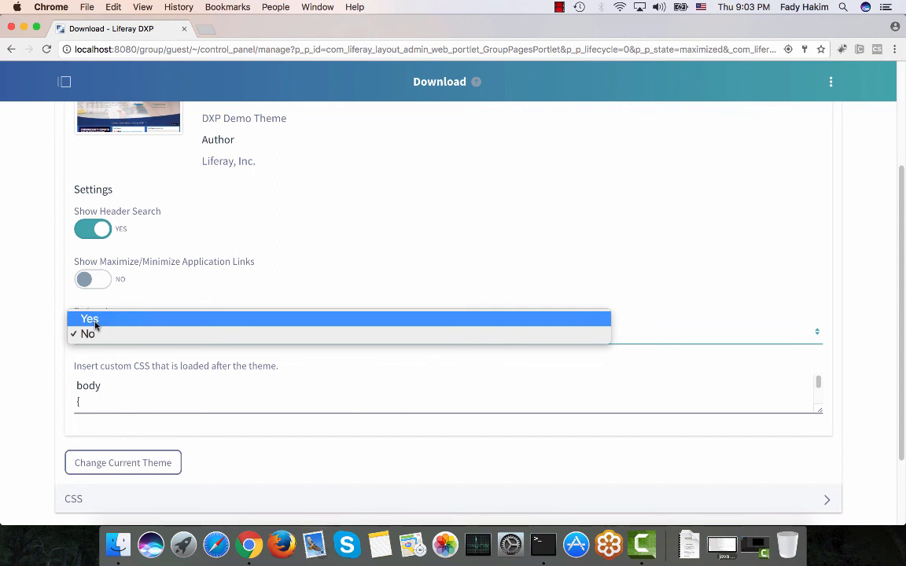
pyautogui.click(91, 320)
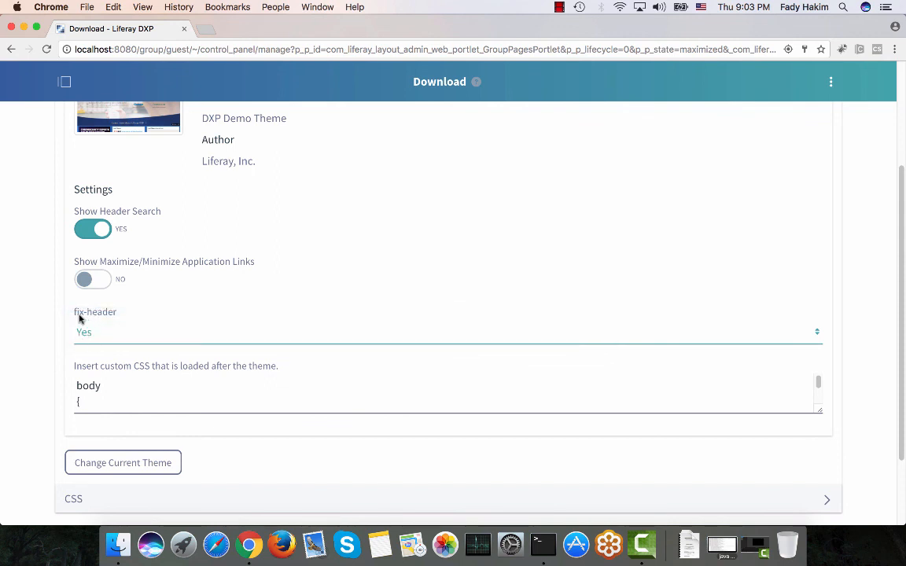
pyautogui.scroll(-3, 47, 343)
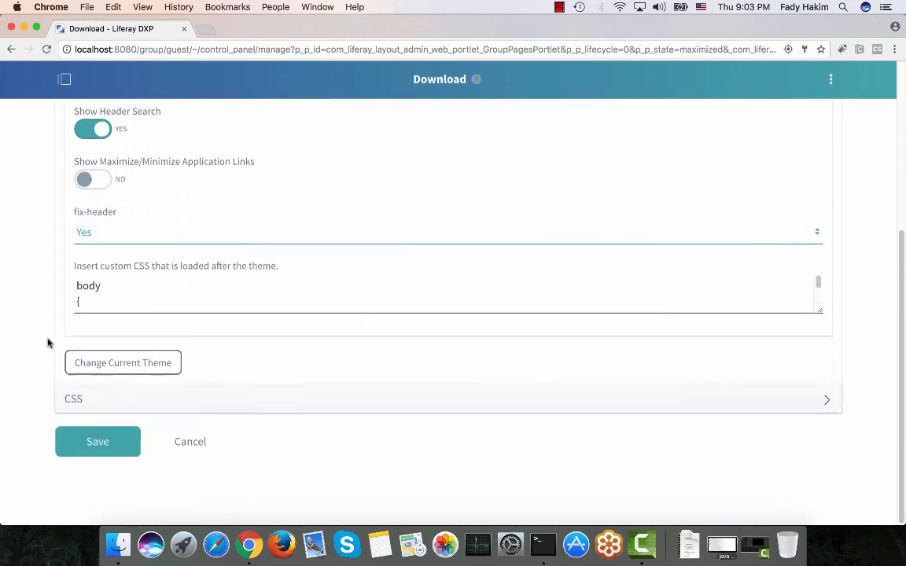
pyautogui.click(96, 445)
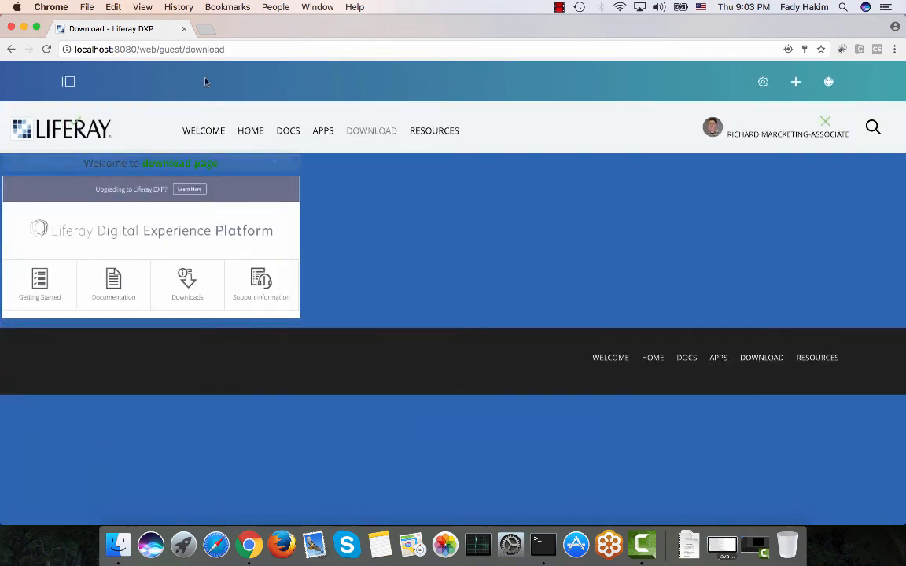
# Dismiss the notice, go to the Welcome page and return to the Download page to view it.
pyautogui.click(825, 123)
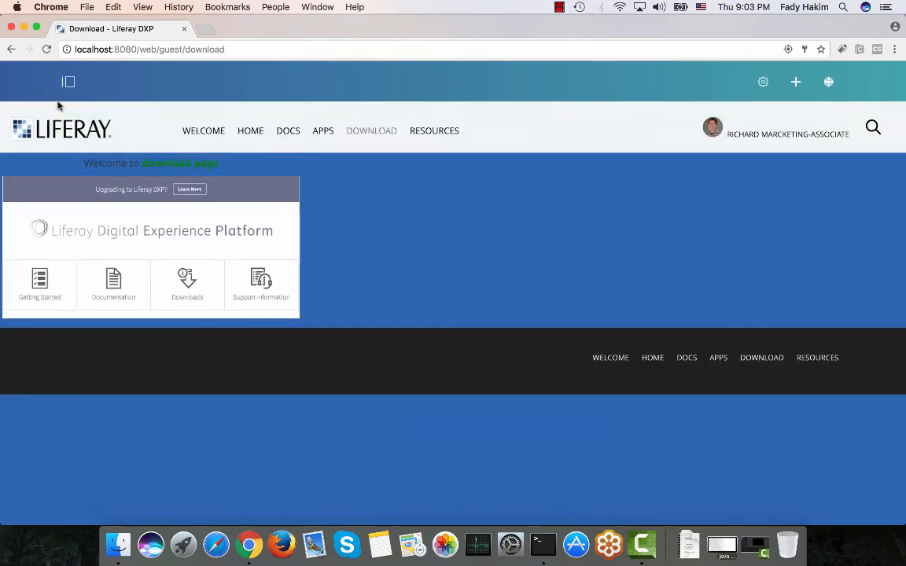
pyautogui.click(59, 126)
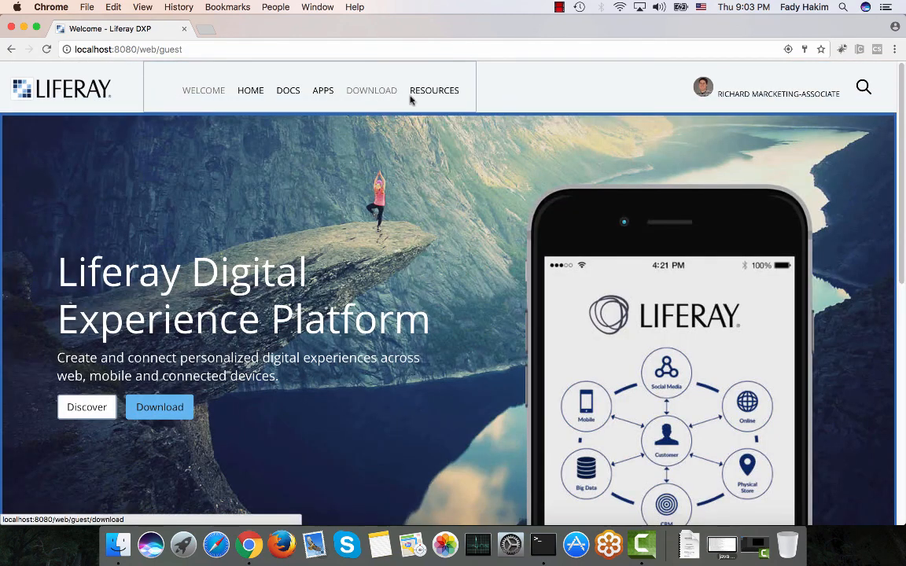
pyautogui.click(354, 95)
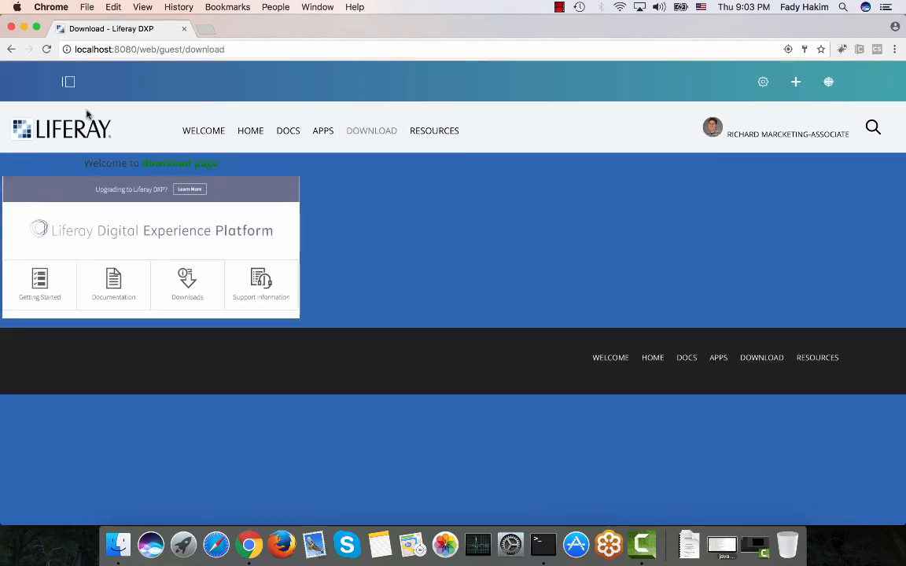
# Change the Download page's layout to 1 Column in the page configuration.
pyautogui.click(765, 81)
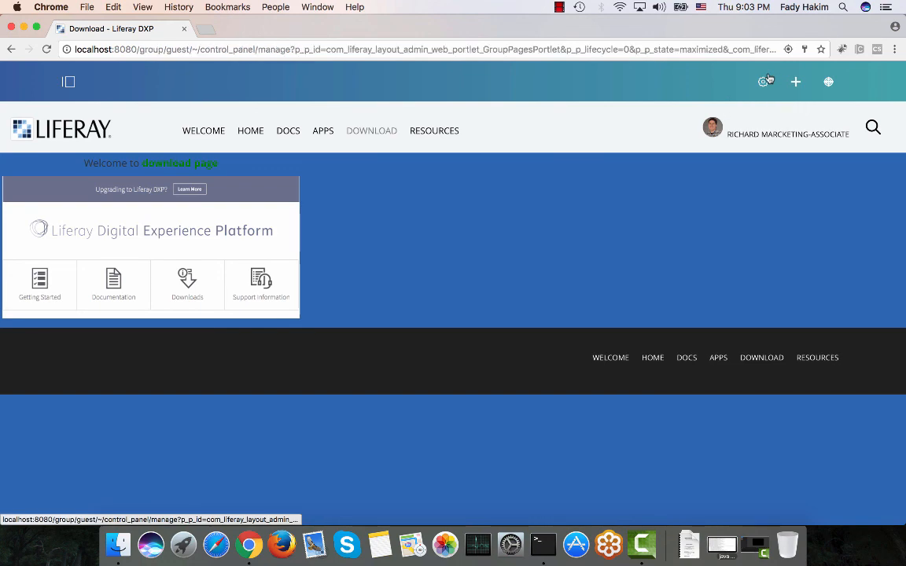
pyautogui.scroll(-2, 415, 229)
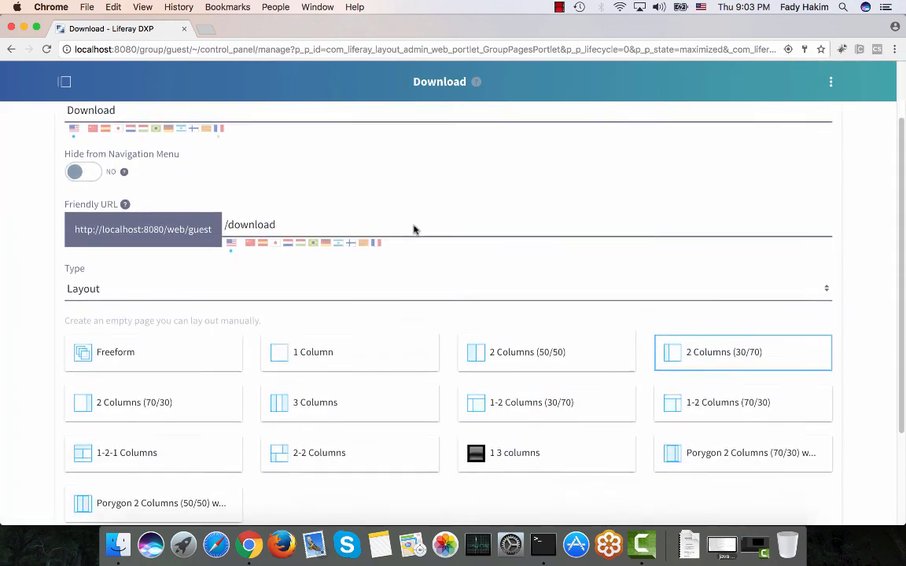
pyautogui.click(352, 356)
pyautogui.scroll(-3, 350, 361)
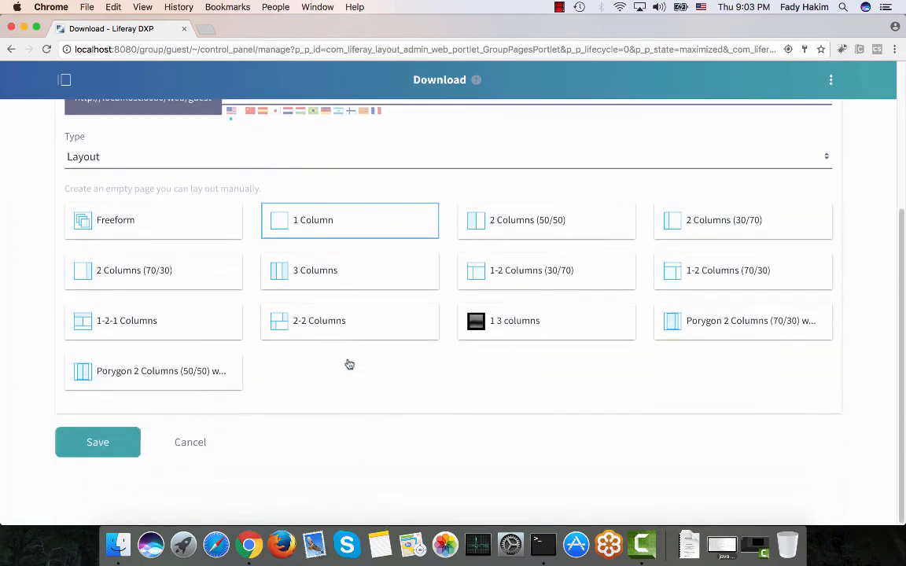
pyautogui.scroll(5, 349, 363)
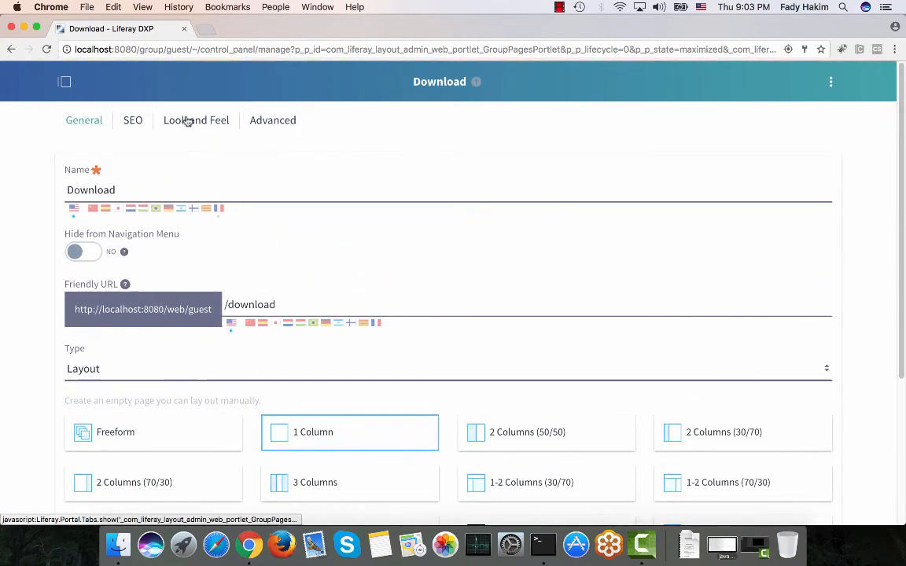
# In the page's custom CSS body rule, paste font-family: 'open_sansregular'; and add background-color: #fff;, then save the page settings.
pyautogui.click(187, 120)
pyautogui.scroll(-4, 186, 120)
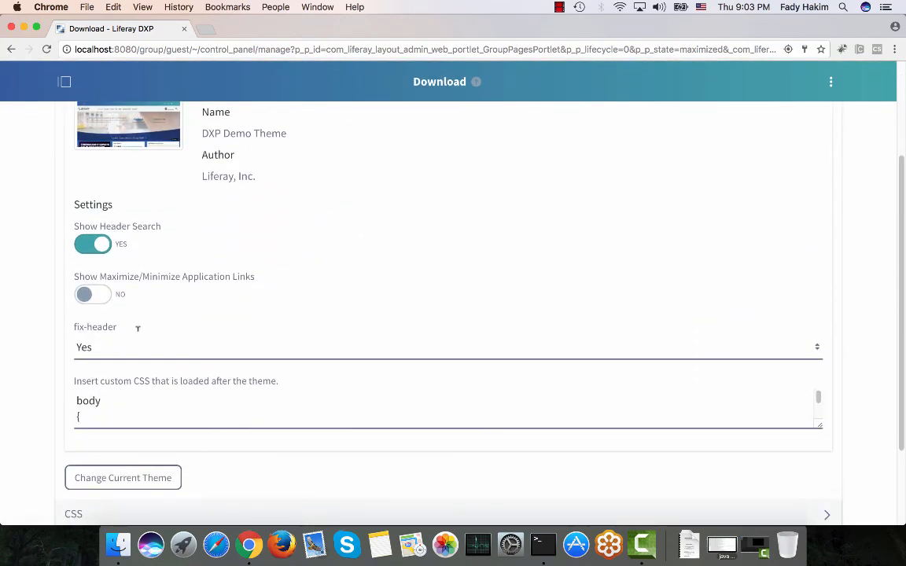
pyautogui.click(126, 408)
pyautogui.write("font-family: 'open_sansregular';")
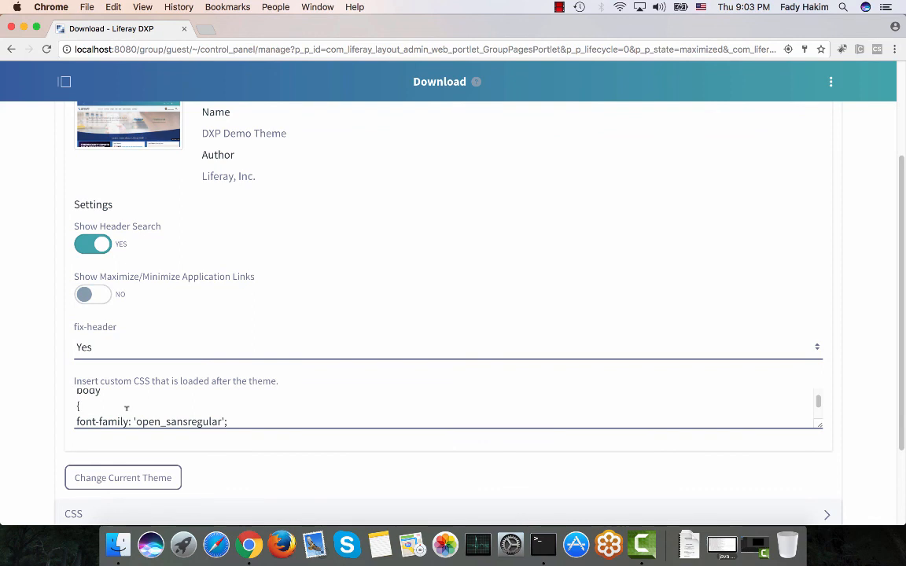
pyautogui.click(127, 406)
pyautogui.press('Return')
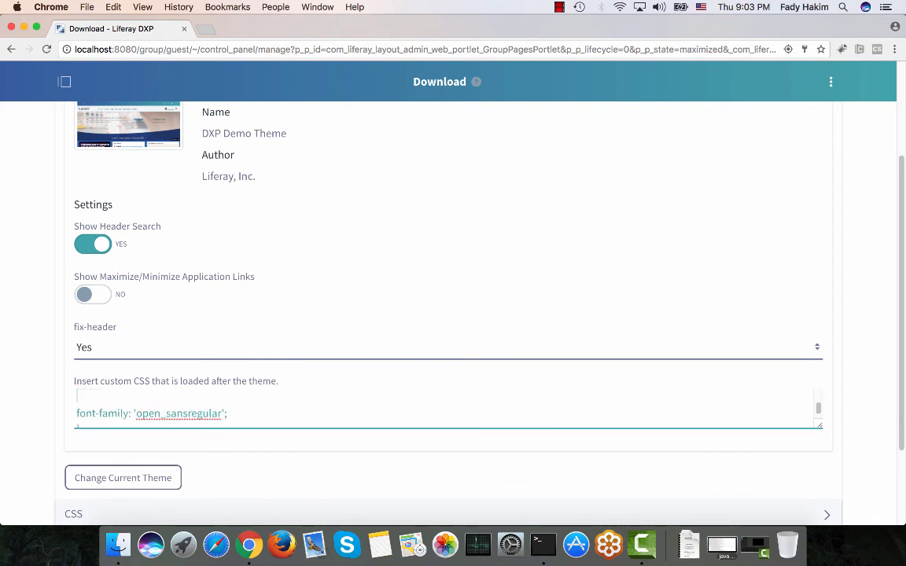
pyautogui.write('ba')
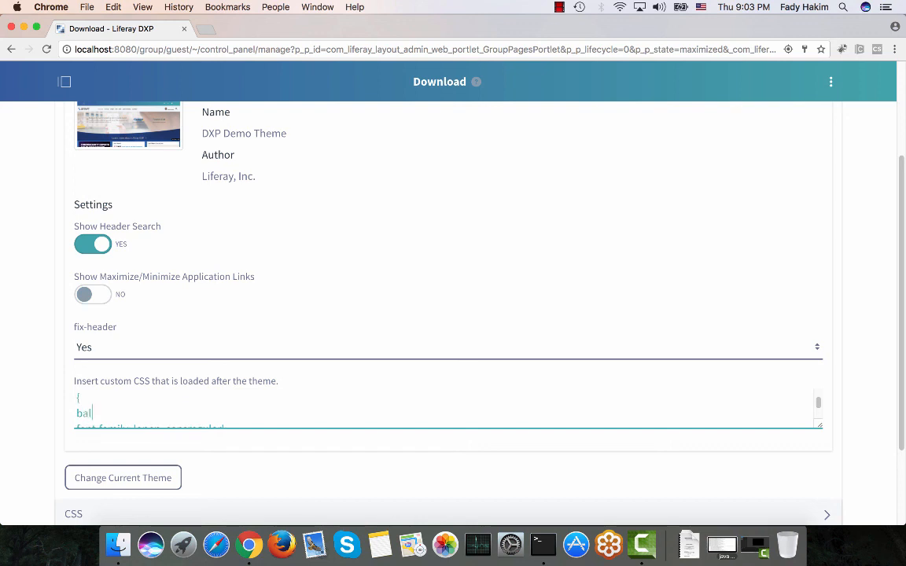
pyautogui.write('ckground-color: #fff;')
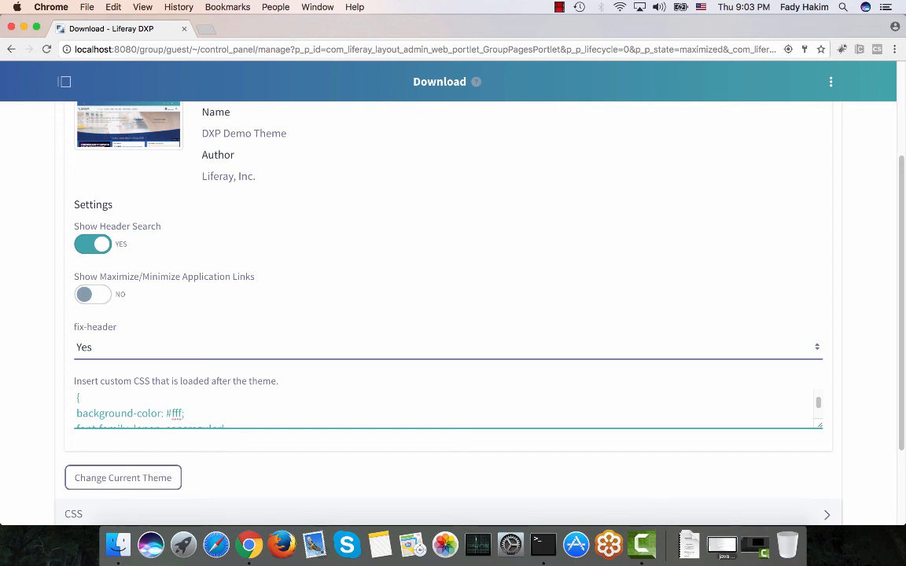
pyautogui.scroll(2, 177, 414)
pyautogui.scroll(-1, 177, 414)
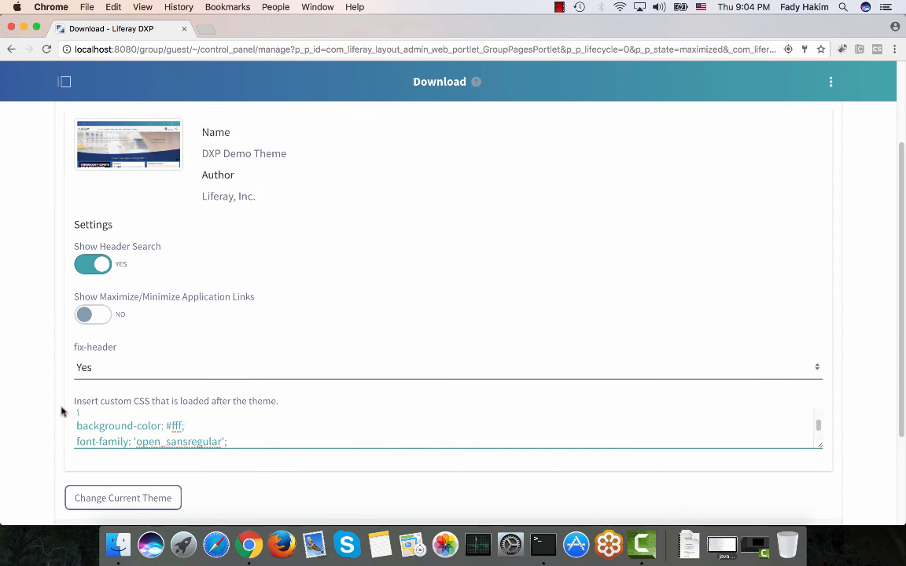
pyautogui.scroll(-3, 55, 413)
pyautogui.click(75, 442)
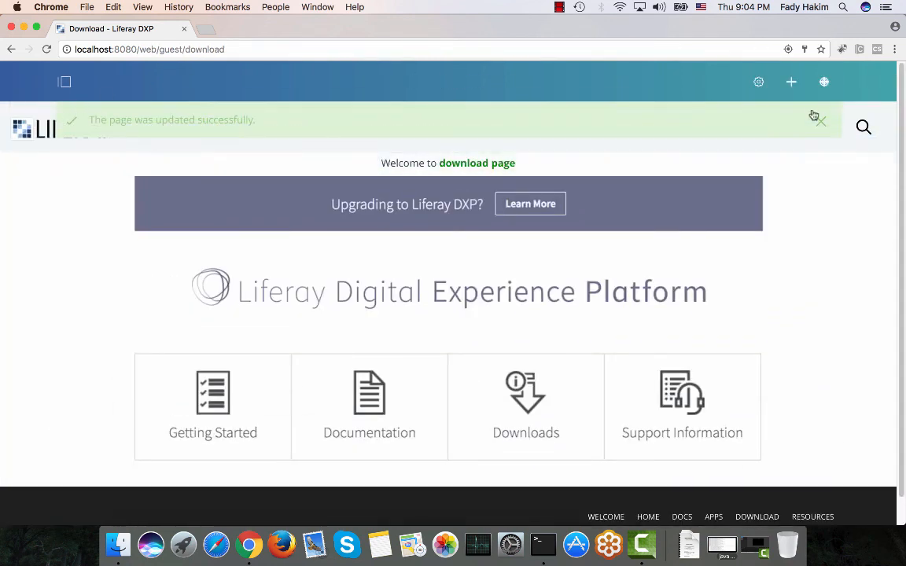
# Dismiss the notice, open the Download link web content for editing and add a French (France) translation.
pyautogui.click(820, 122)
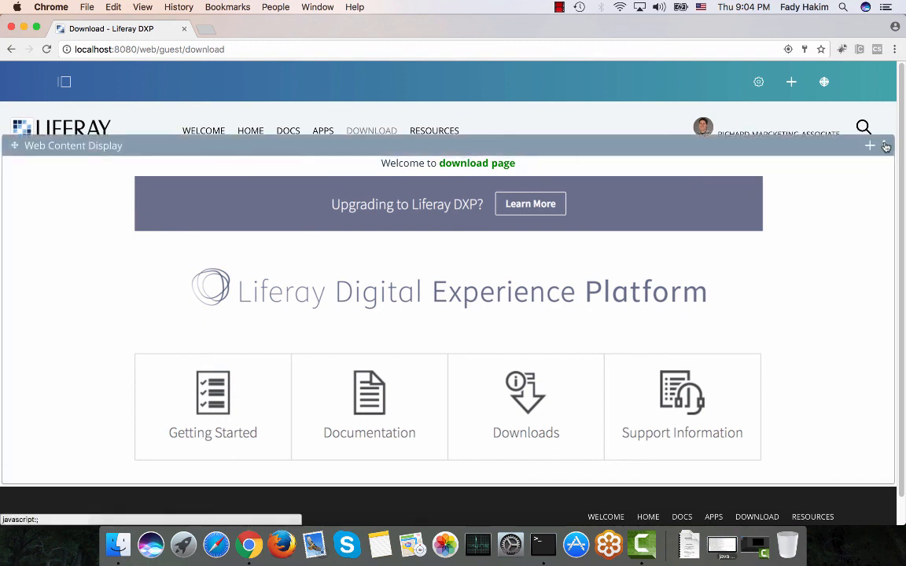
pyautogui.click(884, 145)
pyautogui.click(768, 153)
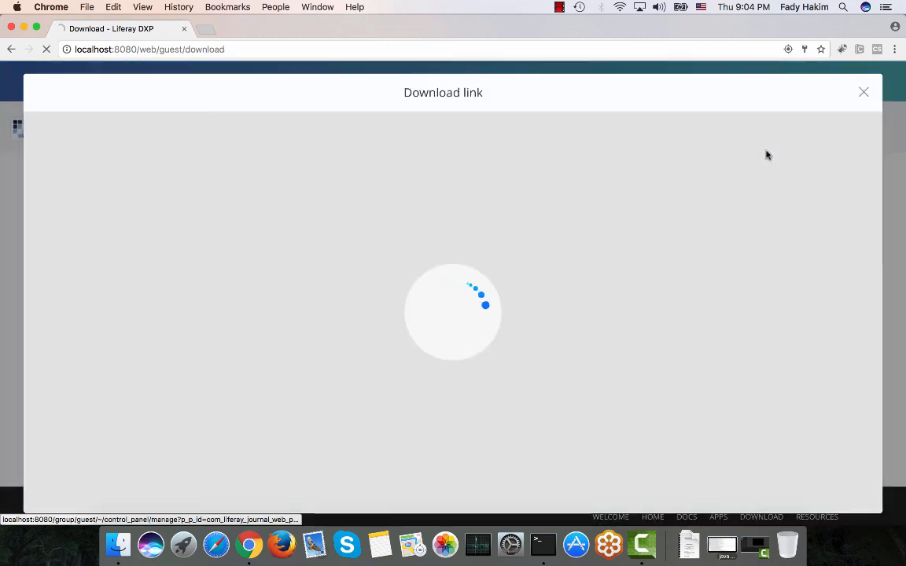
pyautogui.scroll(-3, 277, 232)
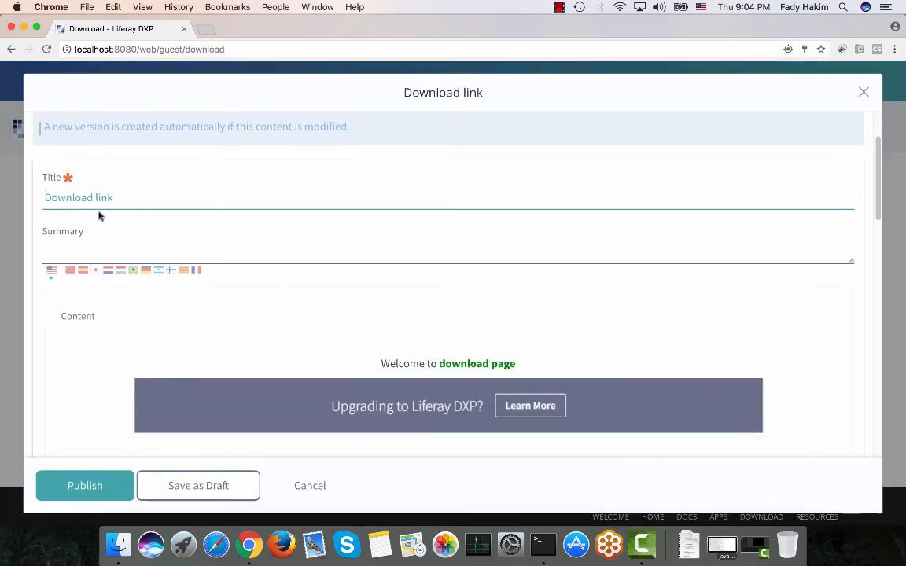
pyautogui.scroll(3, 40, 243)
pyautogui.click(272, 182)
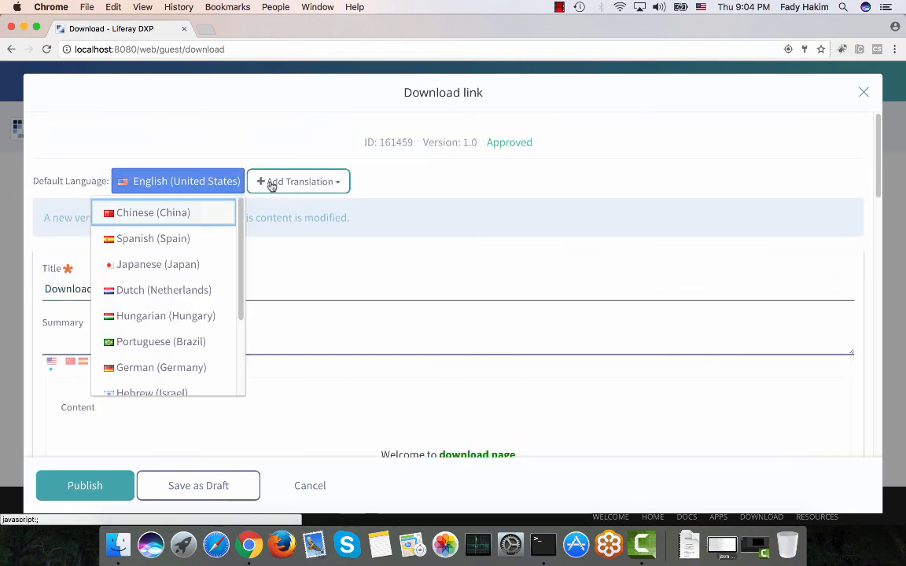
pyautogui.scroll(-3, 166, 266)
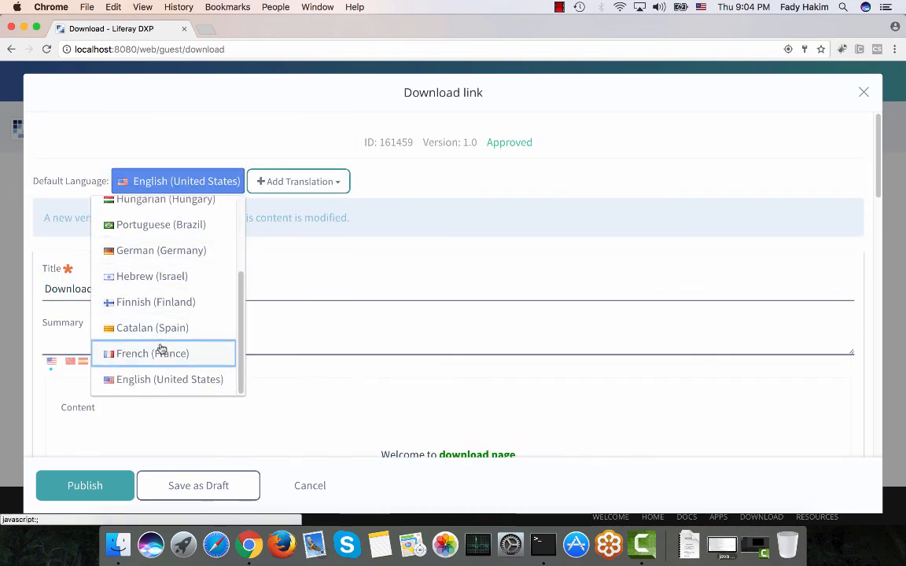
pyautogui.click(158, 354)
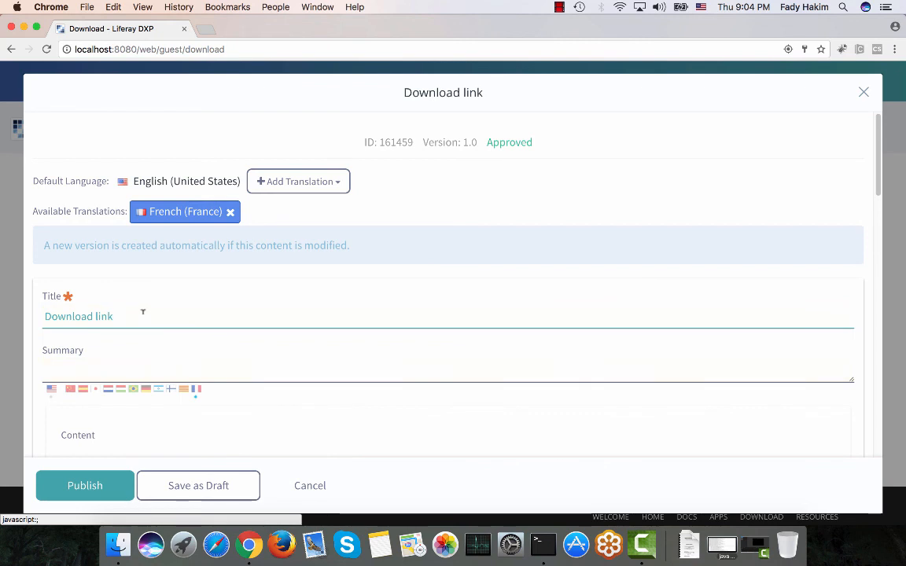
# In the French version, replace the welcome line with "Bienvenue sur la page de telechargment".
pyautogui.scroll(-2, 141, 316)
pyautogui.scroll(-3, 141, 317)
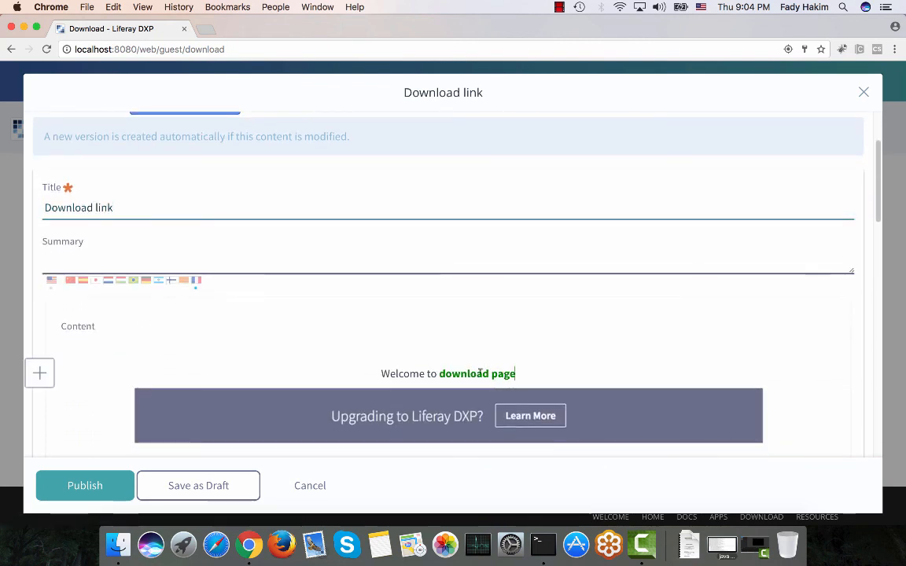
pyautogui.moveTo(515, 373); pyautogui.dragTo(380, 374)
pyautogui.press('BackSpace')
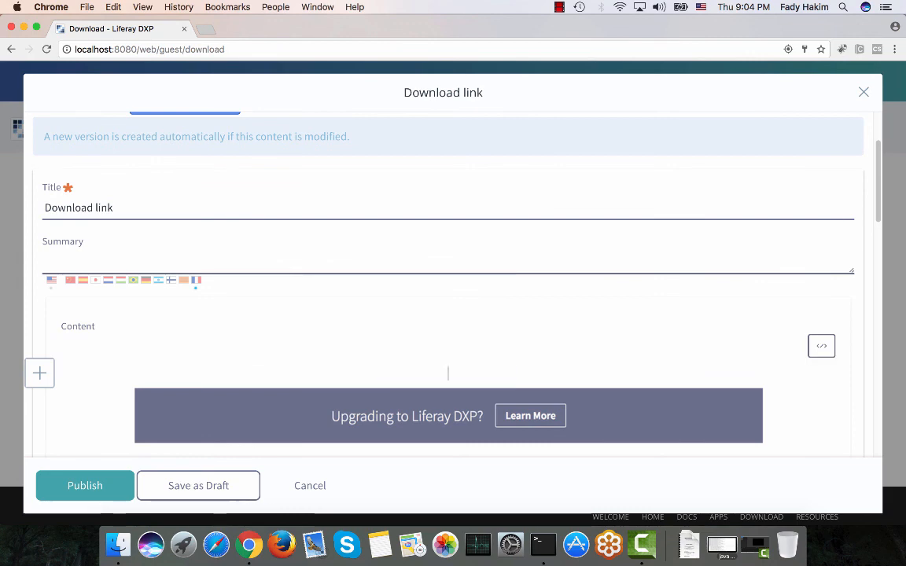
pyautogui.write('Bienv')
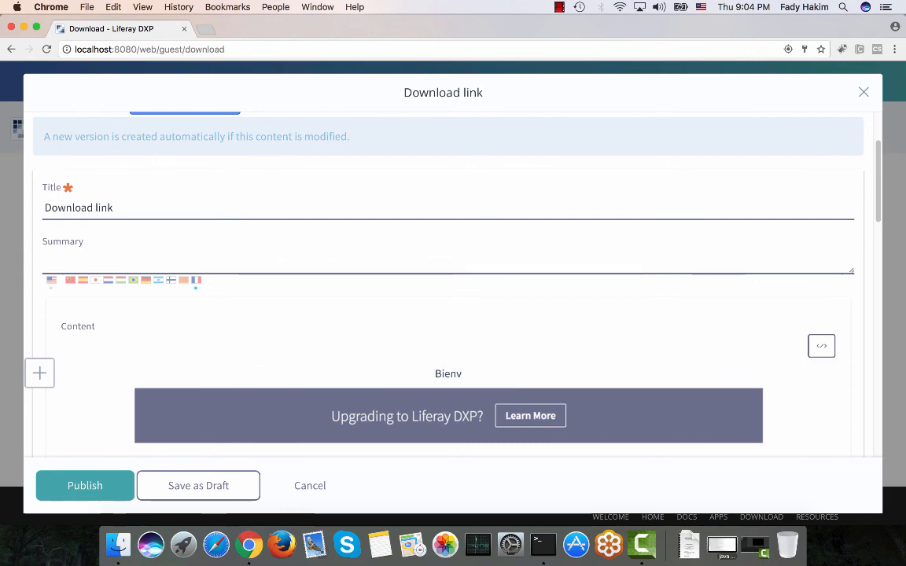
pyautogui.write('enue')
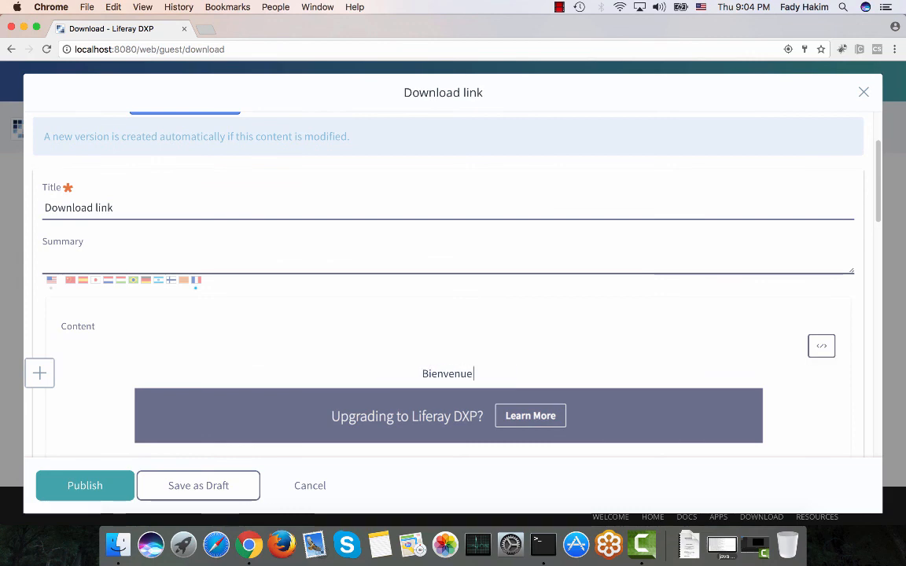
pyautogui.write(' sur la pa')
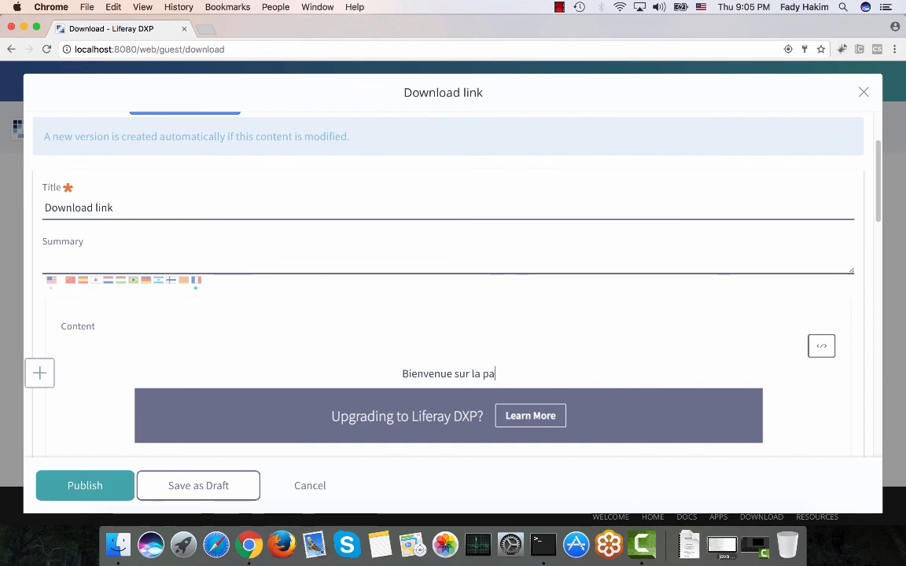
pyautogui.write('ge de tele')
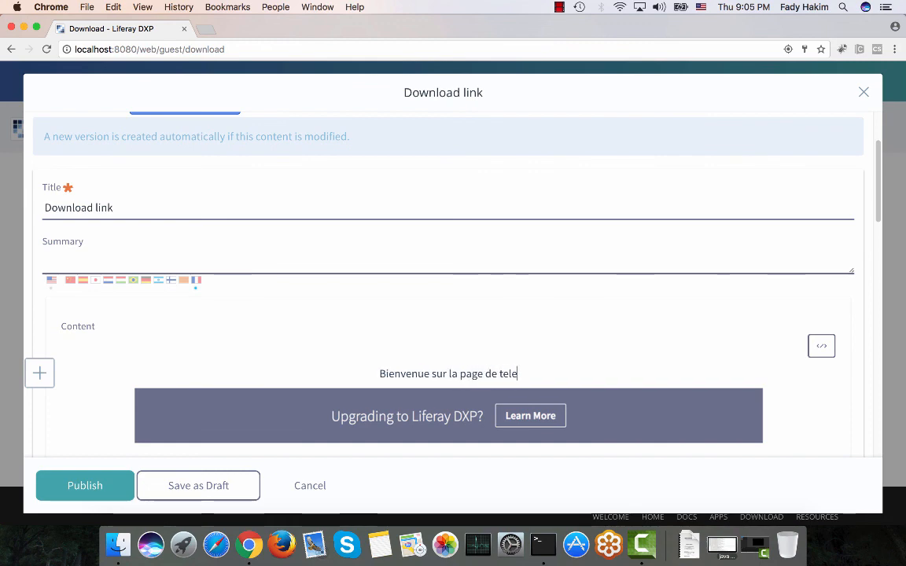
pyautogui.write('chargment')
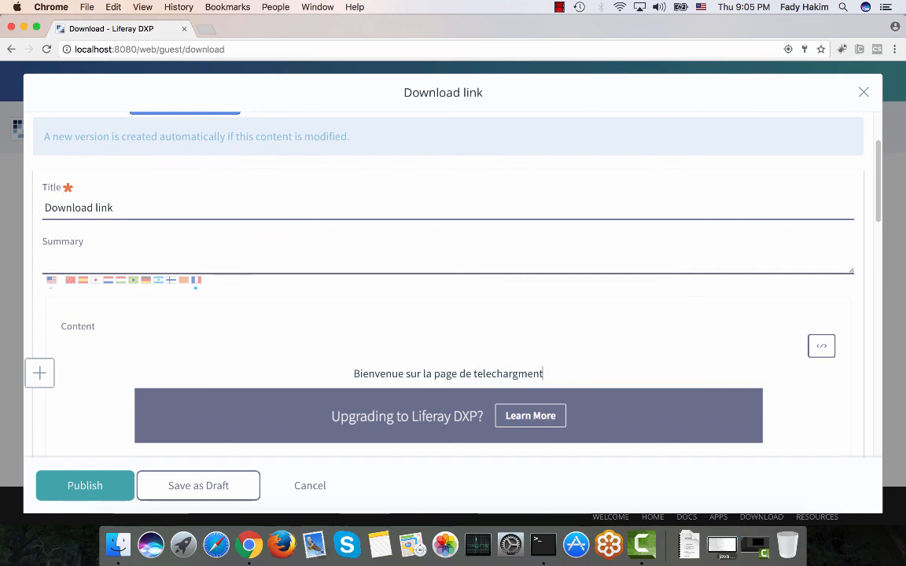
# Replace the banner image in the French content with Download_link_fr.png from the Welcome Page folder.
pyautogui.scroll(-3, 310, 361)
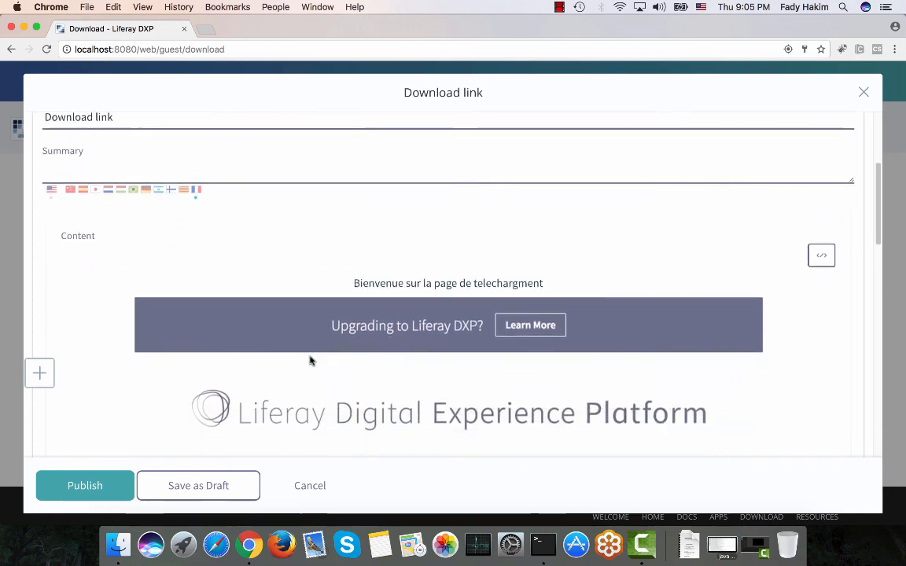
pyautogui.click(310, 360)
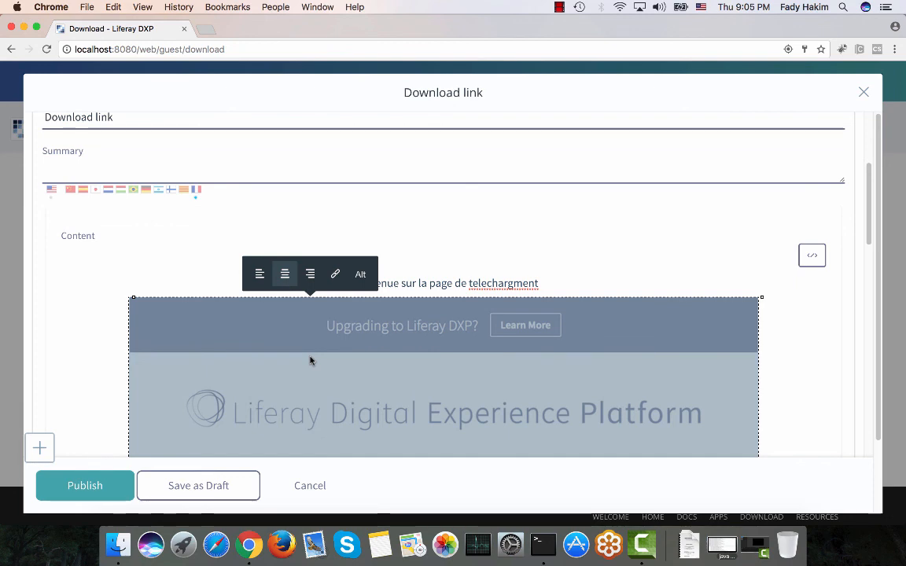
pyautogui.press('BackSpace')
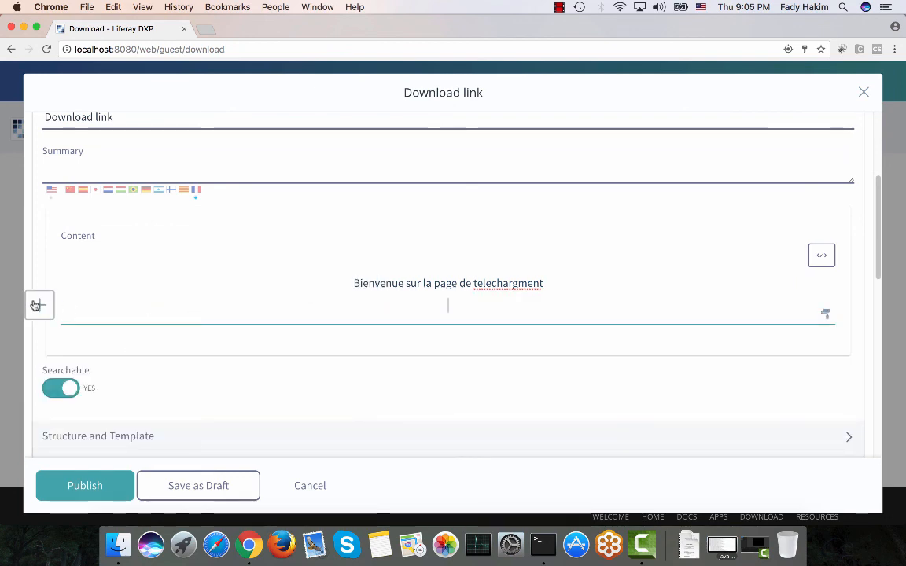
pyautogui.click(35, 304)
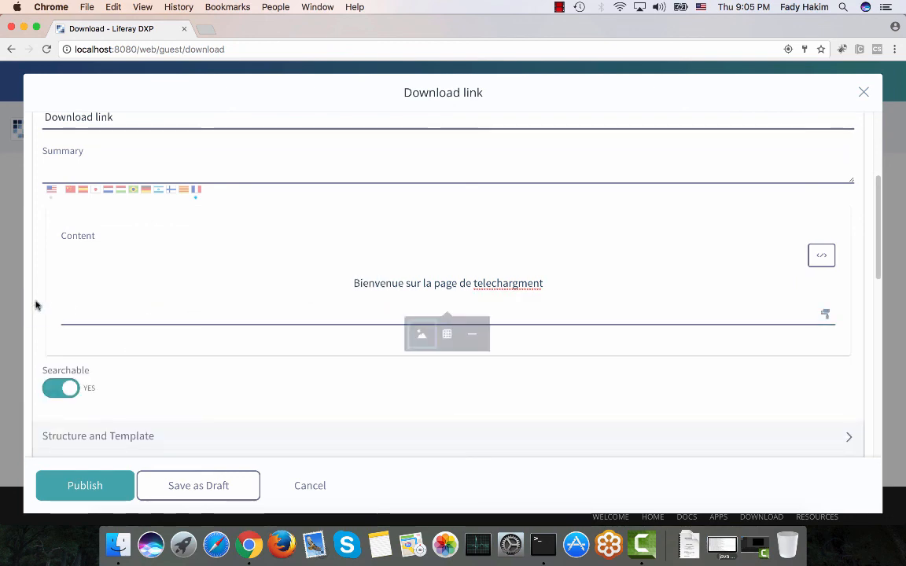
pyautogui.click(421, 337)
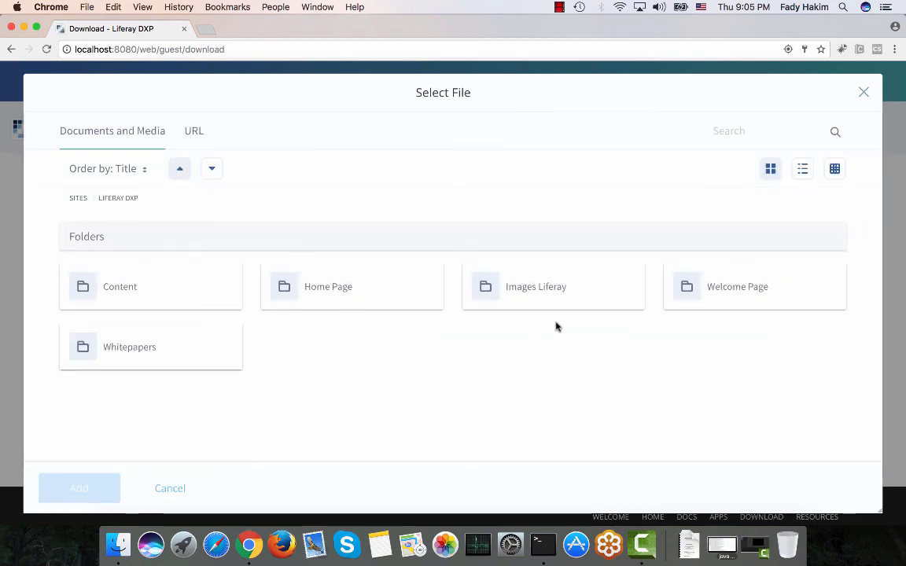
pyautogui.click(758, 288)
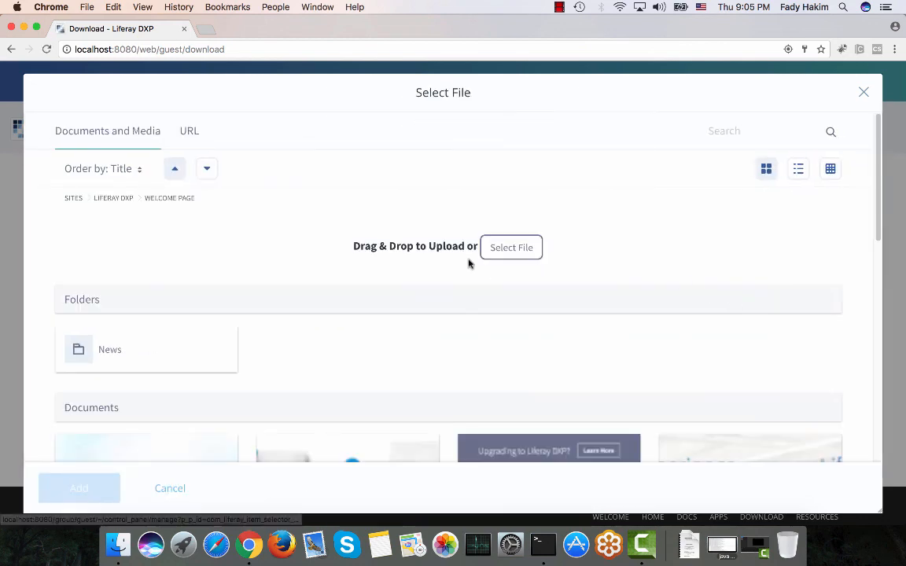
pyautogui.scroll(-4, 469, 264)
pyautogui.scroll(-3, 472, 260)
pyautogui.click(762, 192)
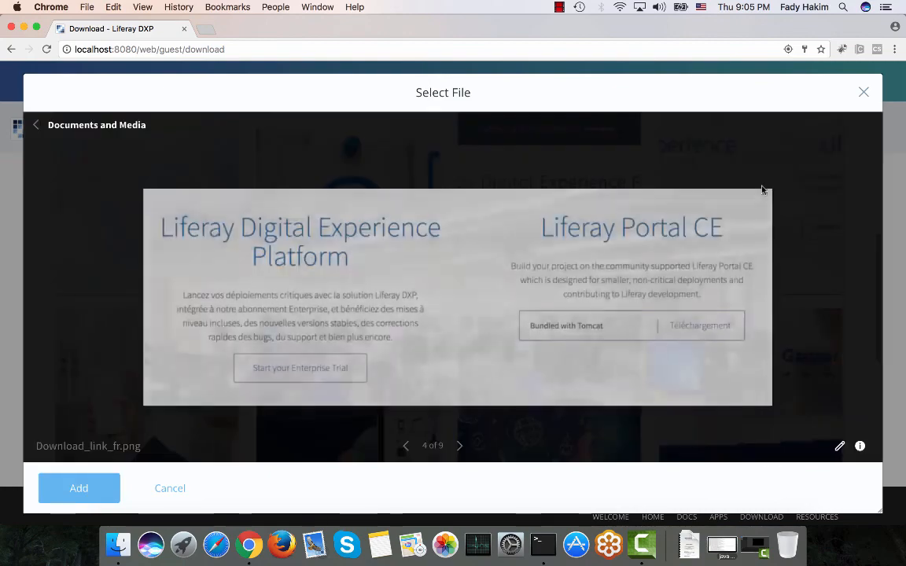
pyautogui.click(93, 493)
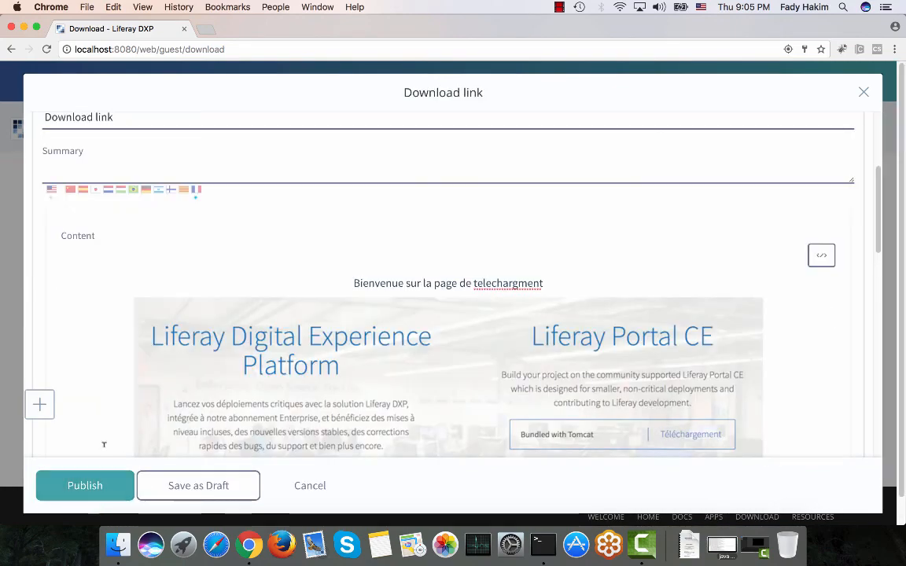
# Publish the translated Download link web content.
pyautogui.scroll(2, 144, 249)
pyautogui.scroll(-3, 144, 248)
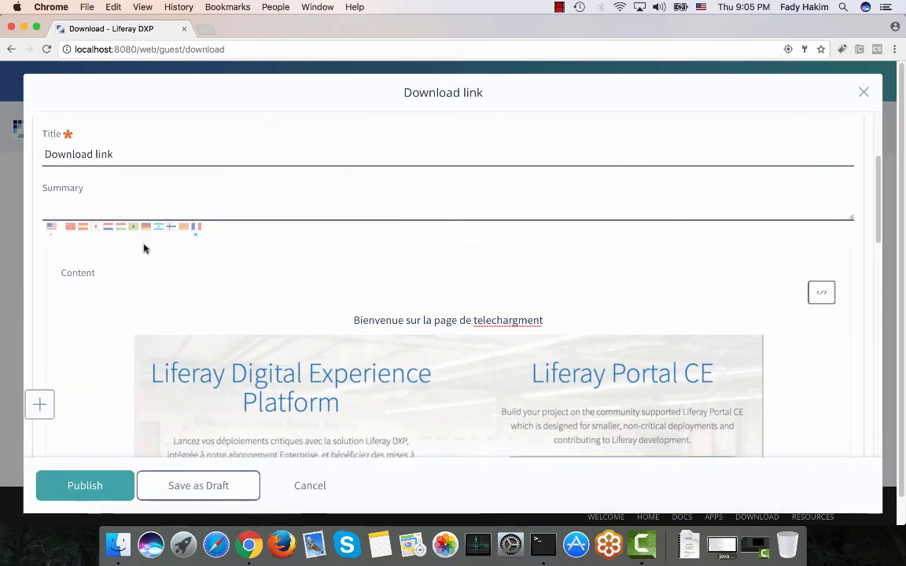
pyautogui.scroll(-5, 144, 249)
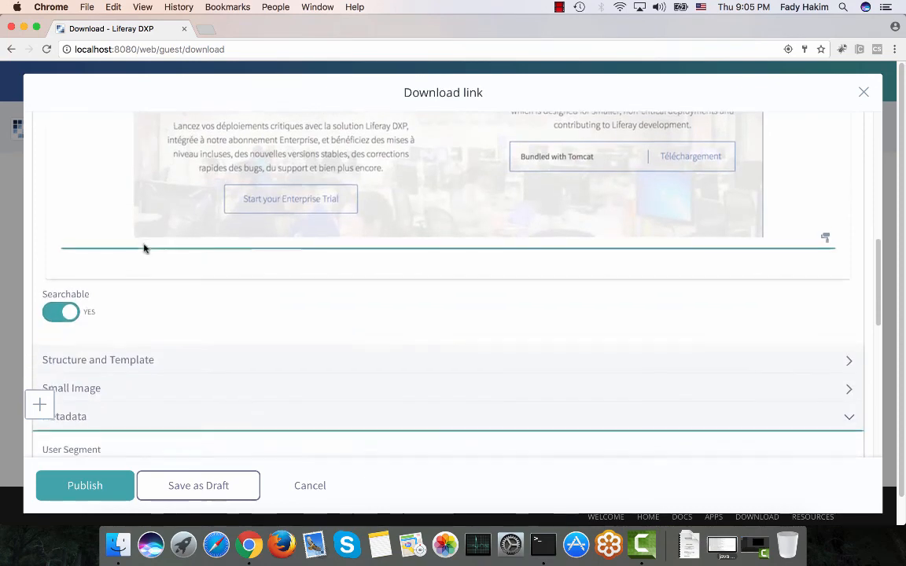
pyautogui.click(85, 486)
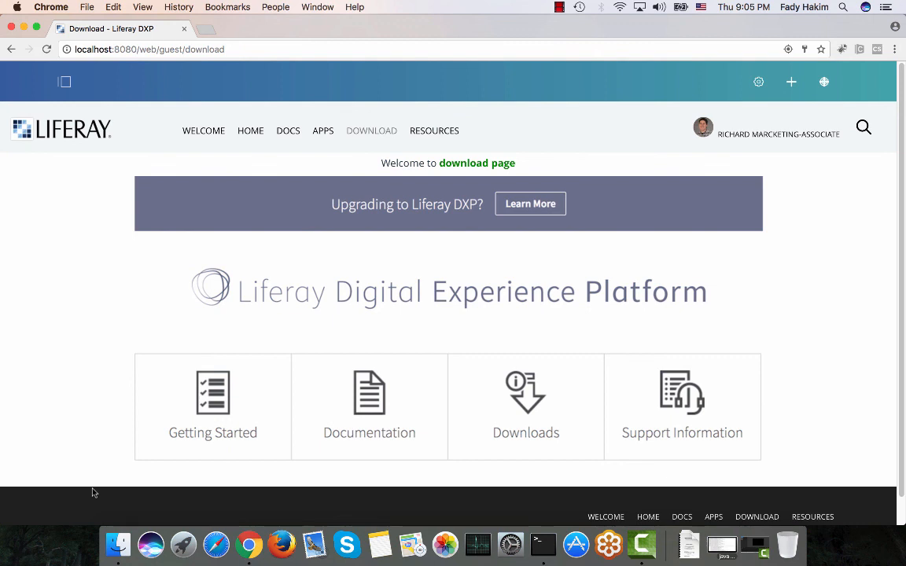
# Find the Language Selector application and add it above the web content on the Download page.
pyautogui.click(792, 83)
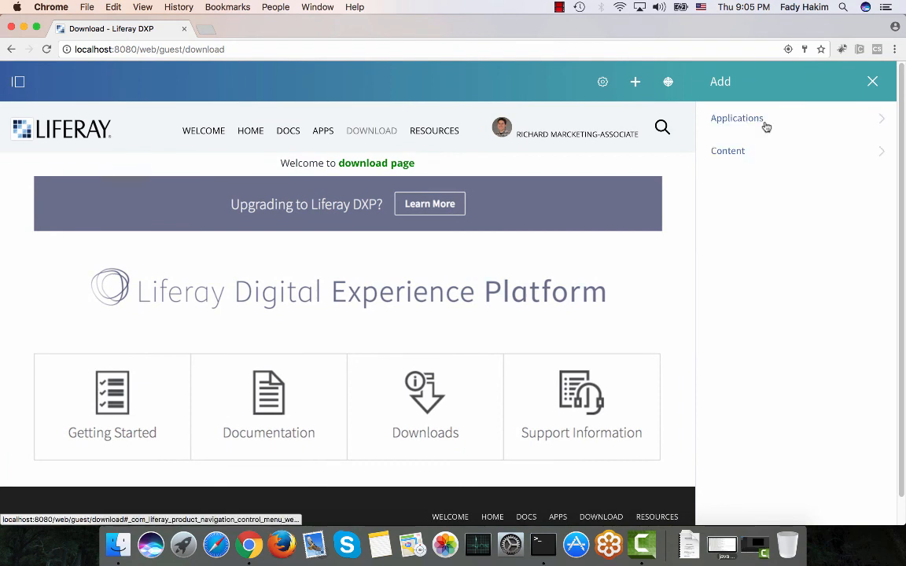
pyautogui.click(764, 125)
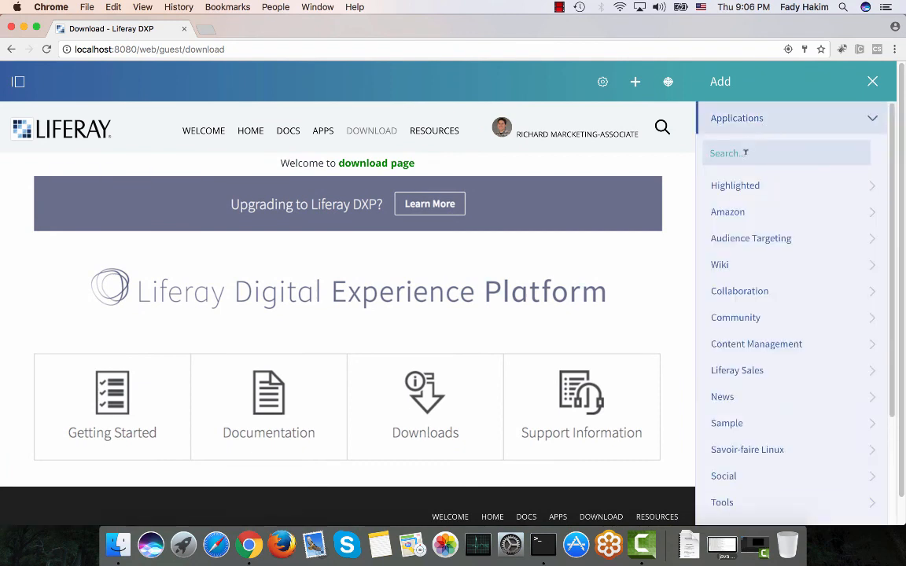
pyautogui.click(745, 153)
pyautogui.write('flag')
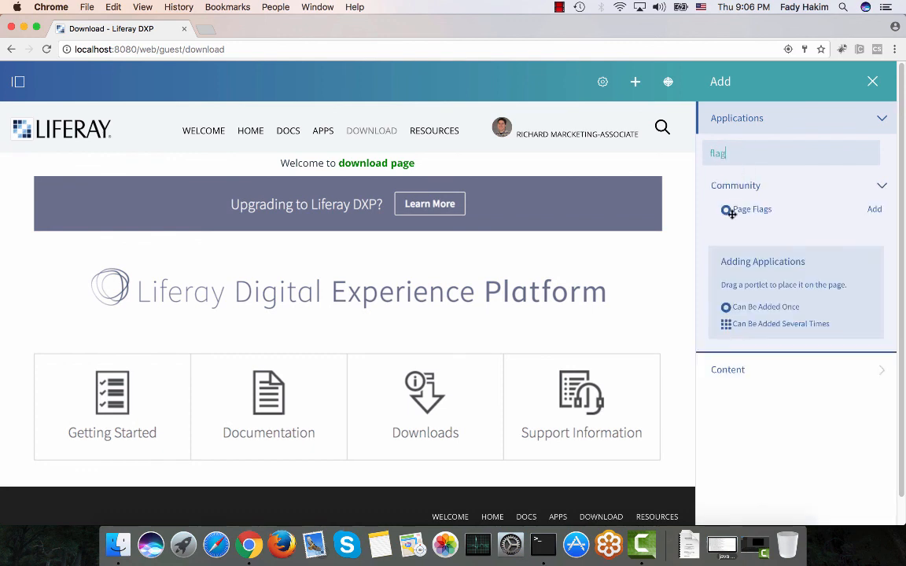
pyautogui.press('BackSpace')
pyautogui.press('BackSpace')
pyautogui.press('BackSpace')
pyautogui.press('BackSpace')
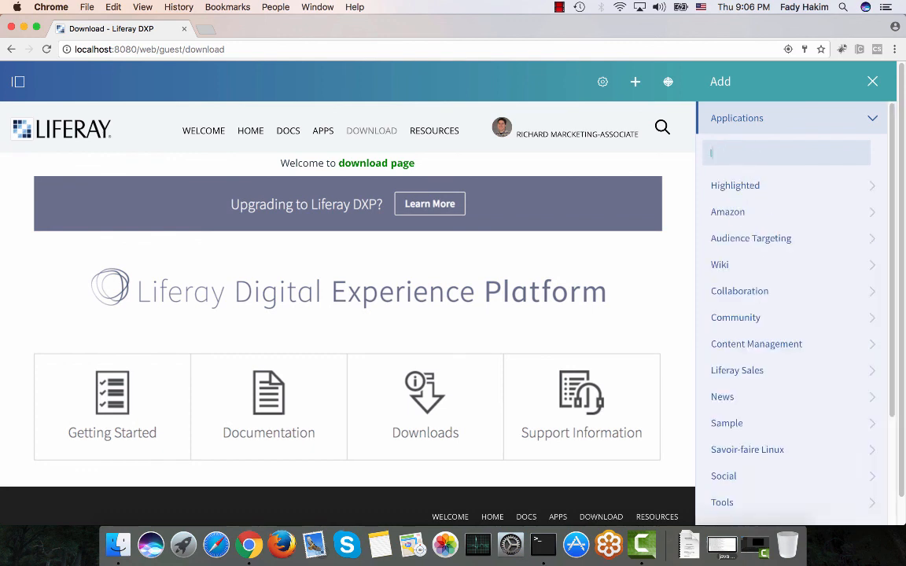
pyautogui.write('lang')
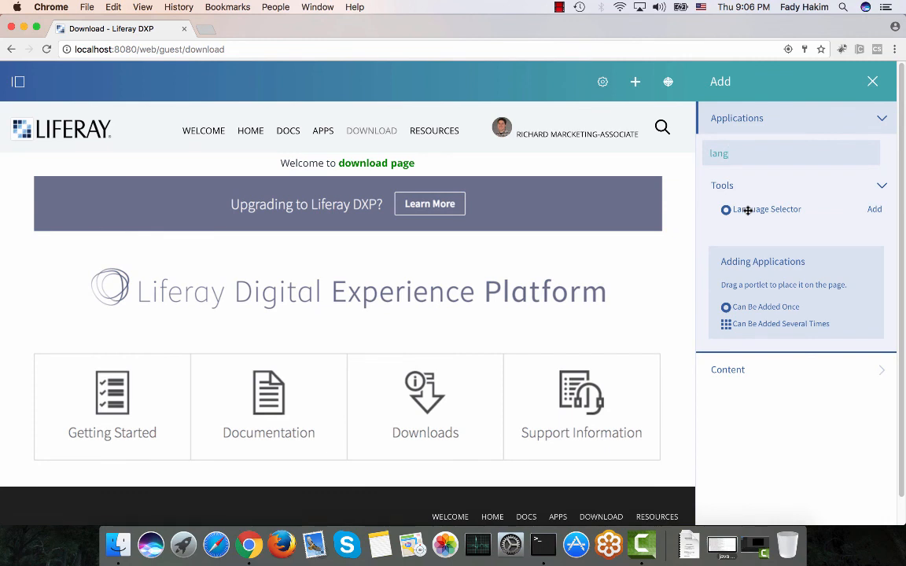
pyautogui.moveTo(747, 211); pyautogui.dragTo(511, 222)
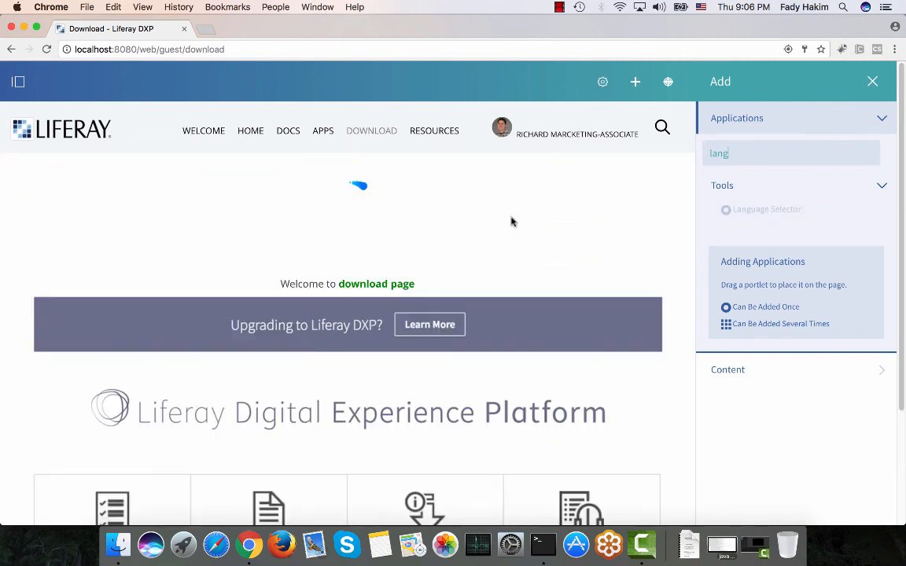
pyautogui.click(872, 82)
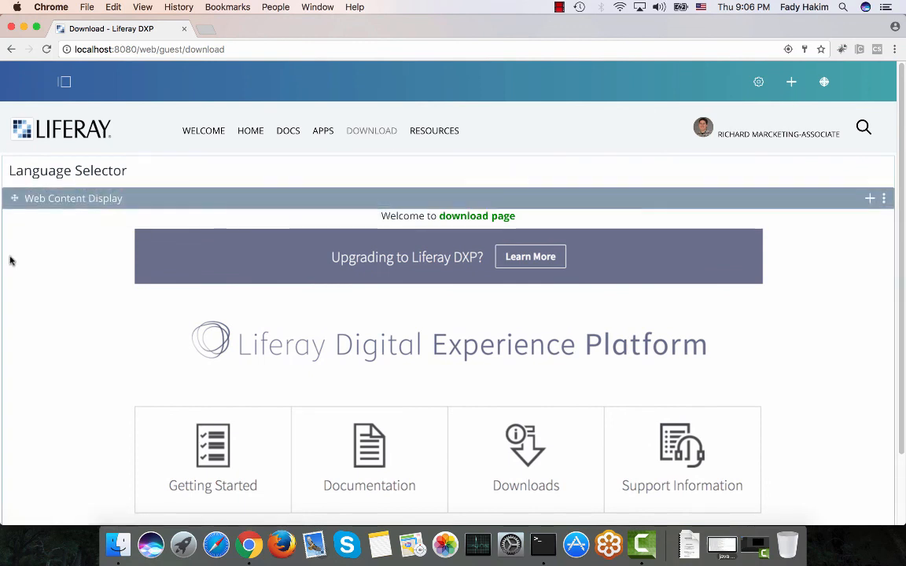
# Switch the page language to French with the selector and open the site navigation menu.
pyautogui.moveTo(434, 126)
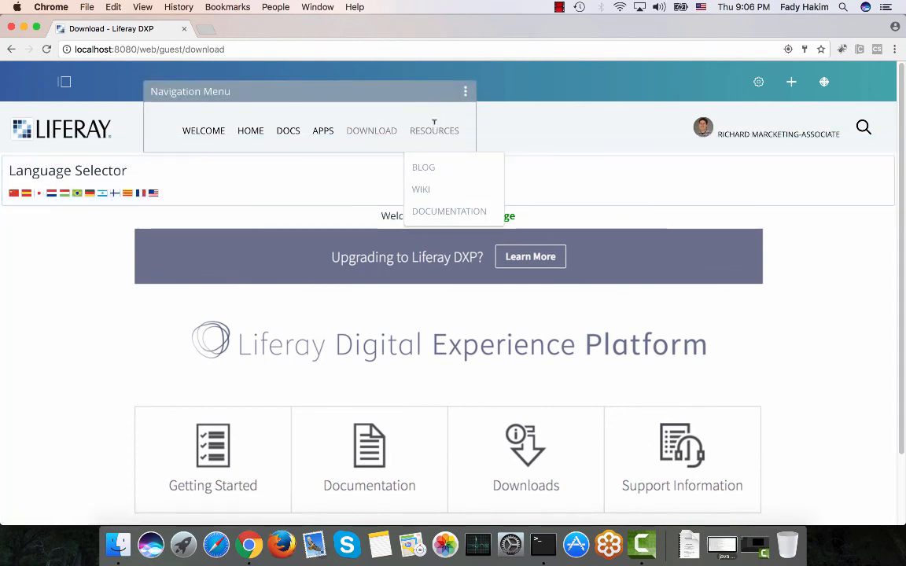
pyautogui.click(141, 194)
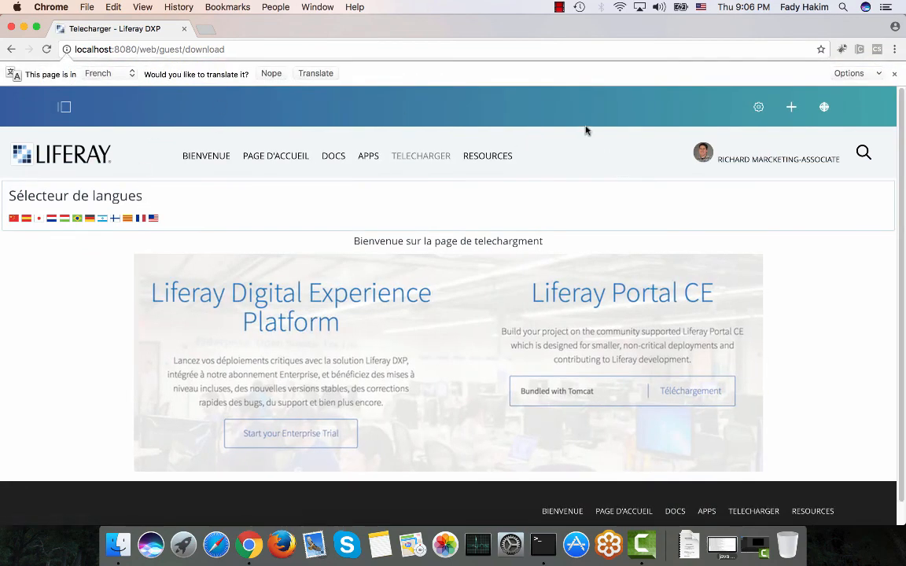
pyautogui.moveTo(460, 149)
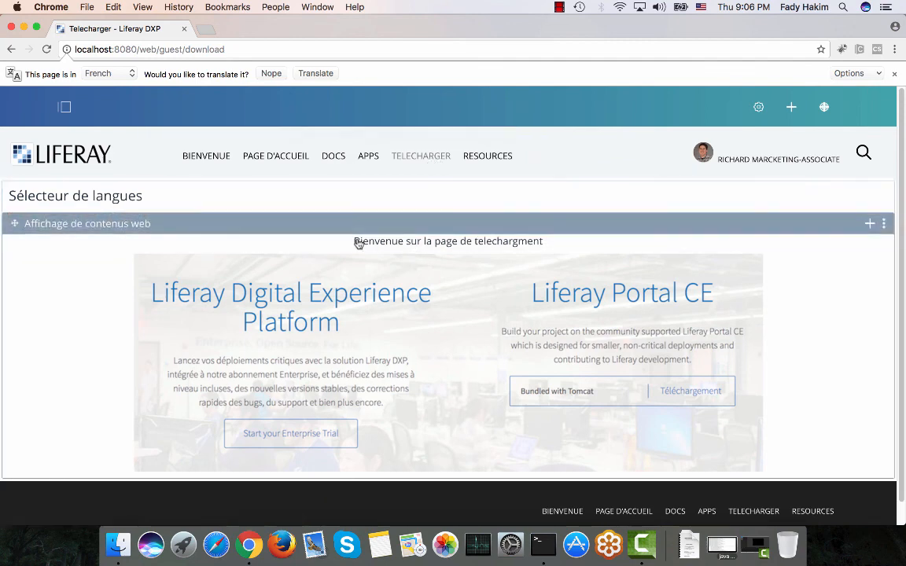
pyautogui.click(65, 107)
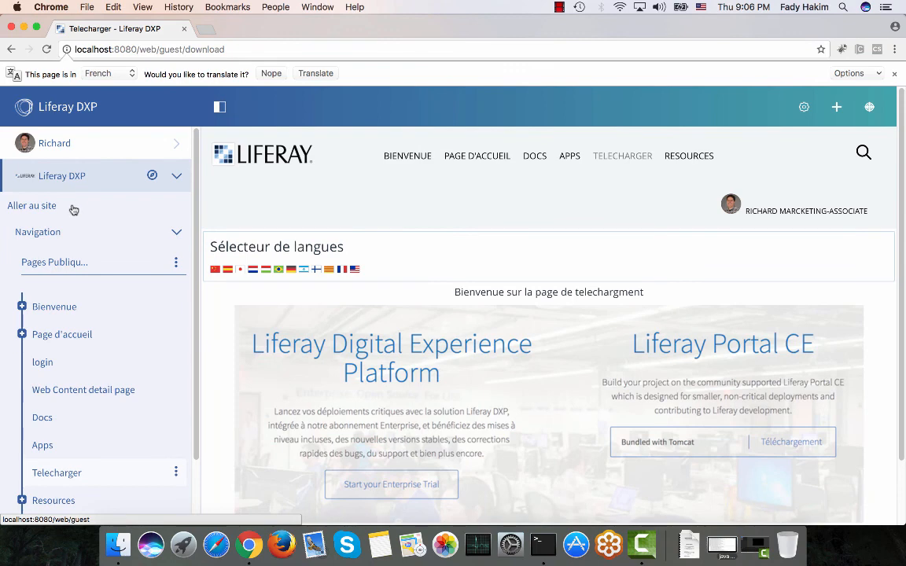
pyautogui.click(117, 237)
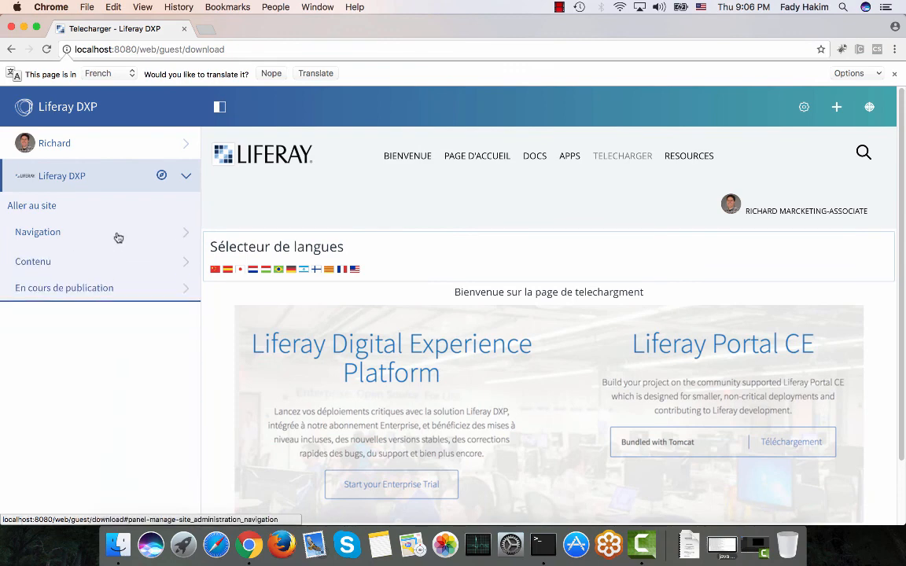
pyautogui.click(116, 260)
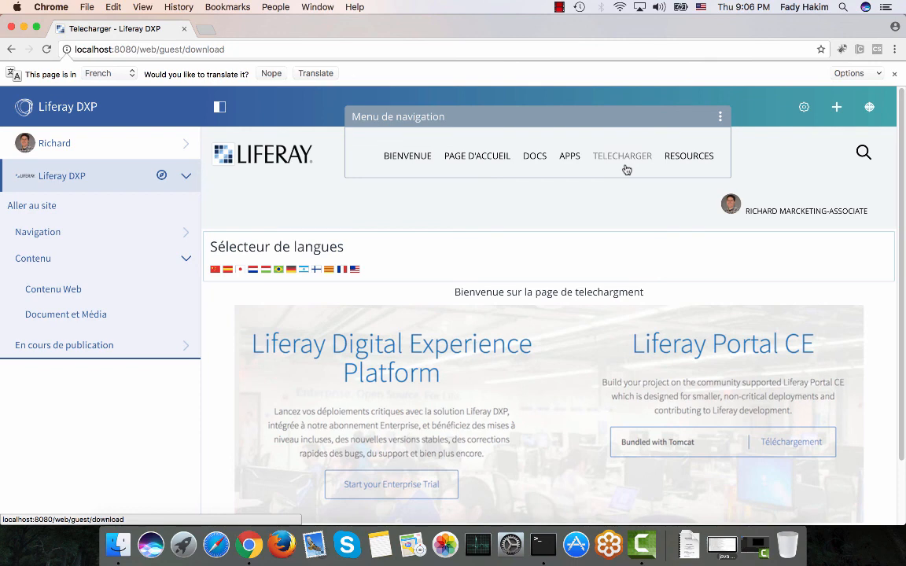
pyautogui.click(219, 112)
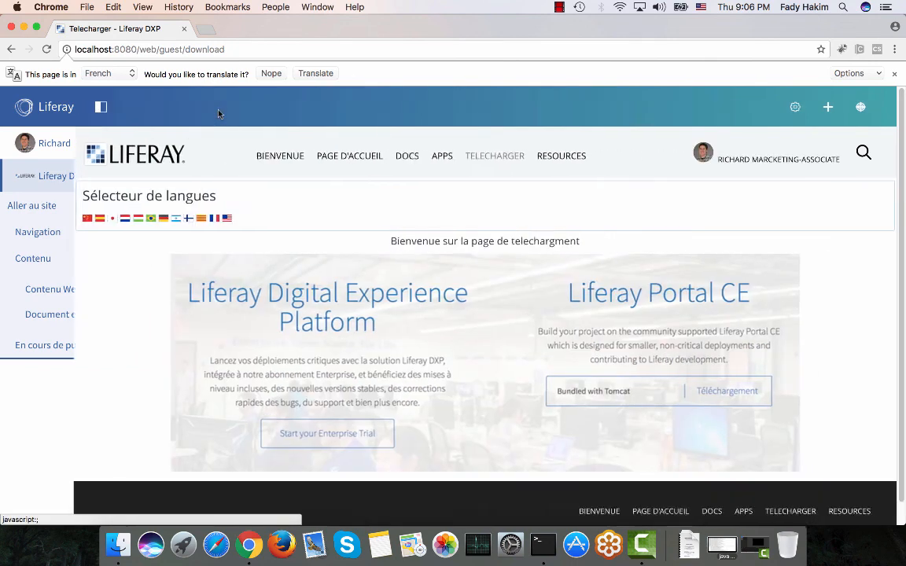
# Switch the page language back to English with the language selector.
pyautogui.click(885, 177)
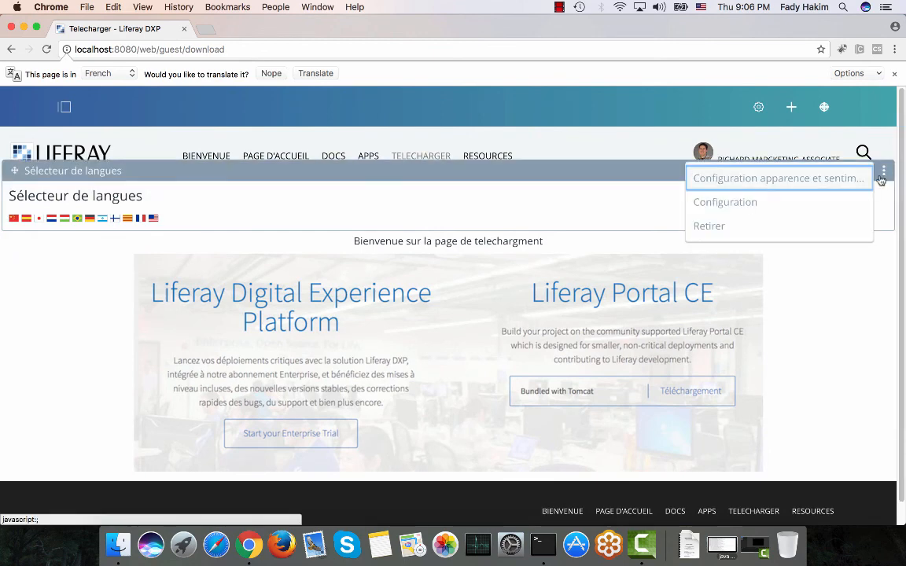
pyautogui.click(251, 200)
pyautogui.click(152, 220)
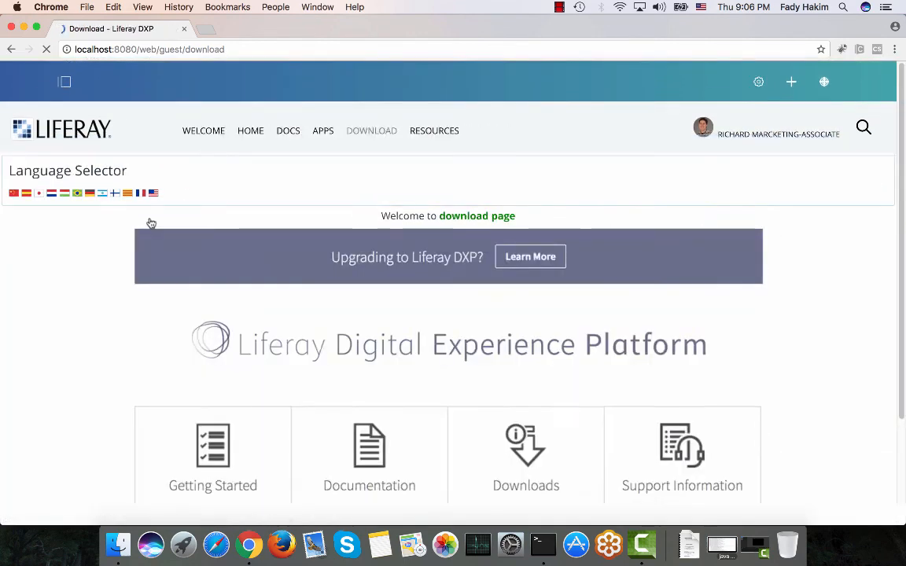
# Remove the Language Selector application from the Download page.
pyautogui.click(884, 148)
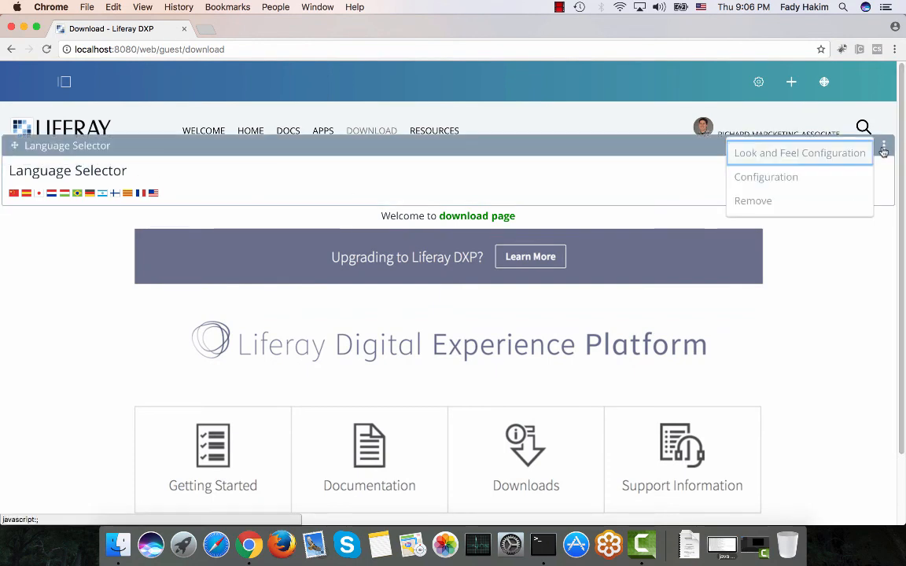
pyautogui.click(779, 202)
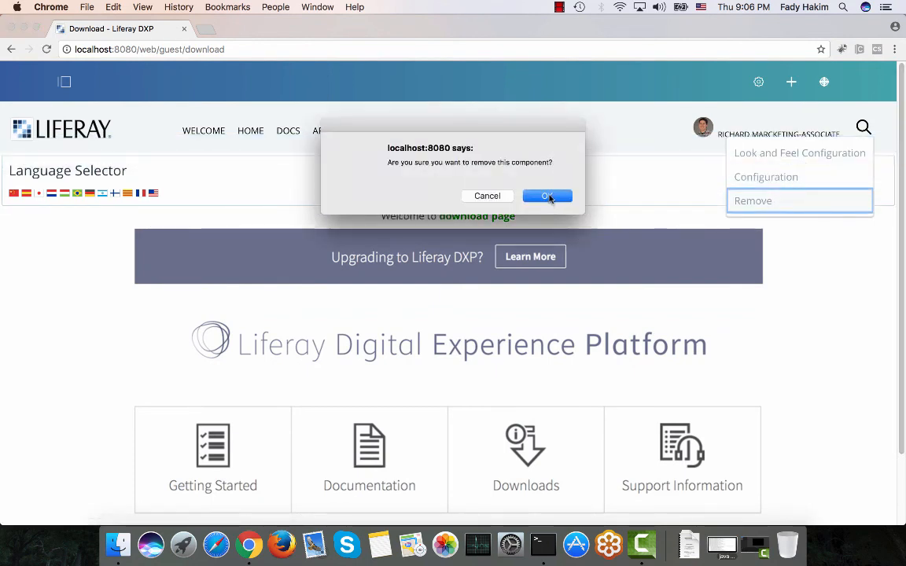
pyautogui.click(549, 196)
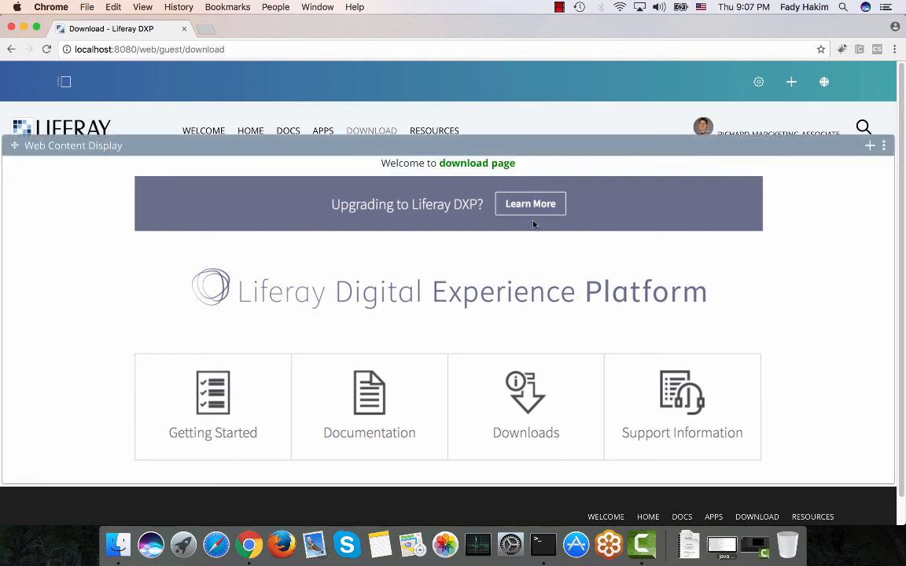
# Search the applications for web and add a Web Content Display below the existing web content.
pyautogui.click(791, 84)
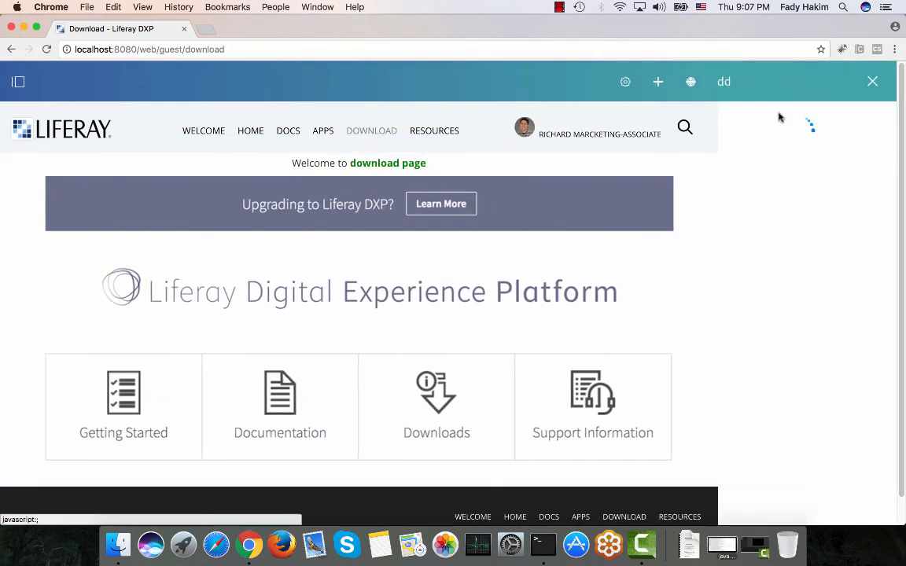
pyautogui.click(736, 148)
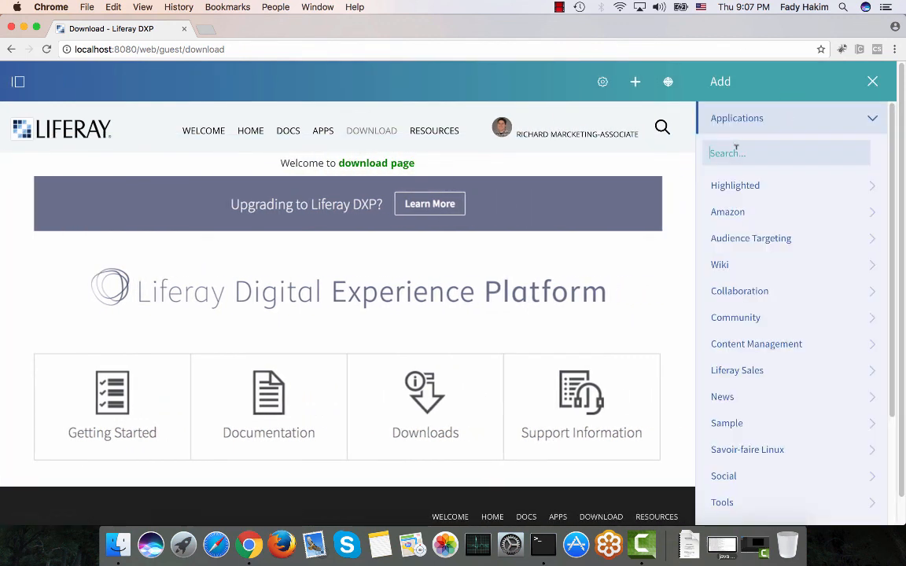
pyautogui.write('web')
pyautogui.scroll(-1, 568, 196)
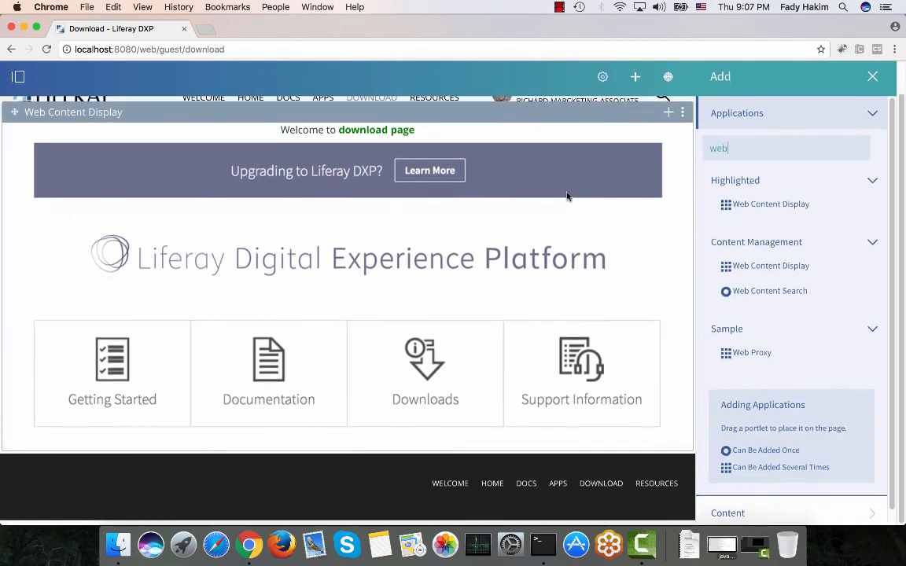
pyautogui.moveTo(770, 210); pyautogui.dragTo(560, 387)
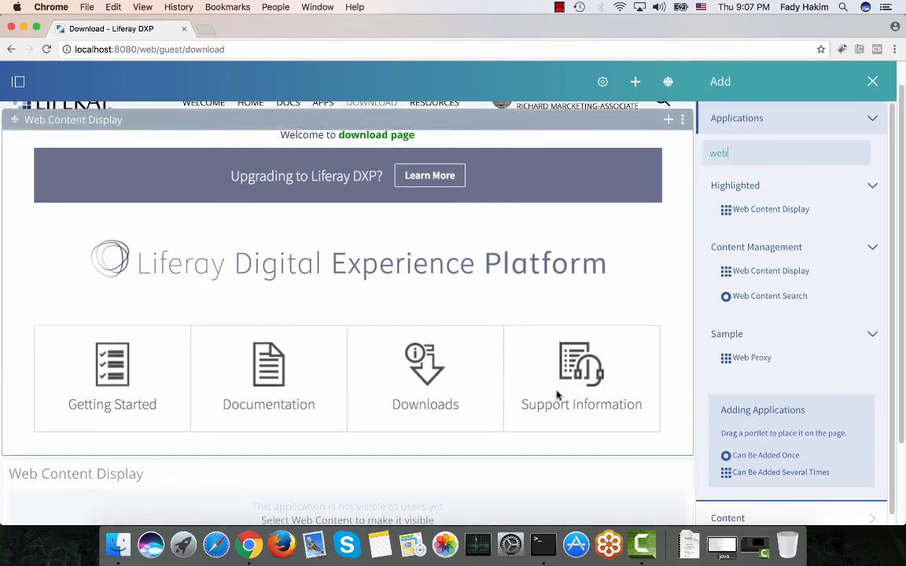
pyautogui.click(872, 81)
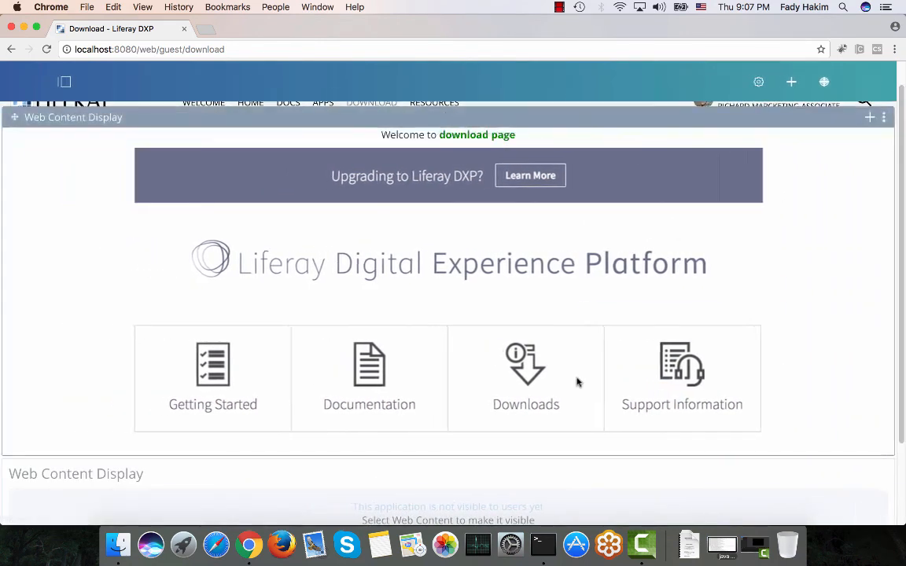
# Create a new content-to-graph web content from the new display and title it download_chart.
pyautogui.scroll(-3, 823, 399)
pyautogui.click(871, 350)
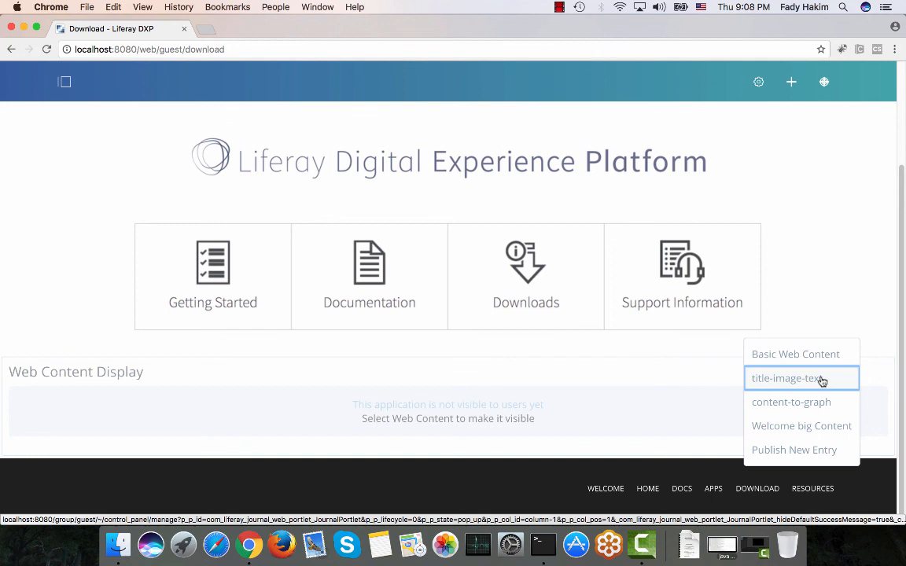
pyautogui.click(791, 406)
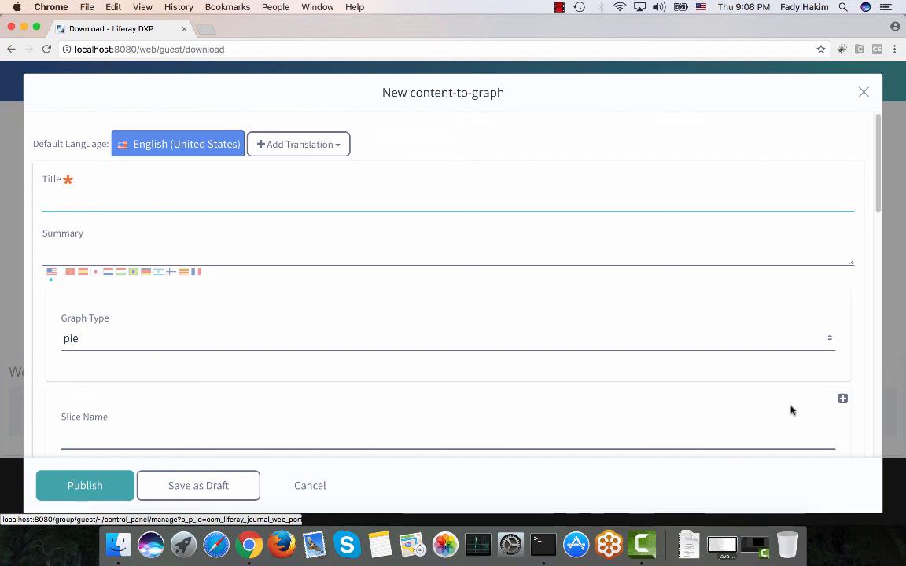
pyautogui.write('download cha')
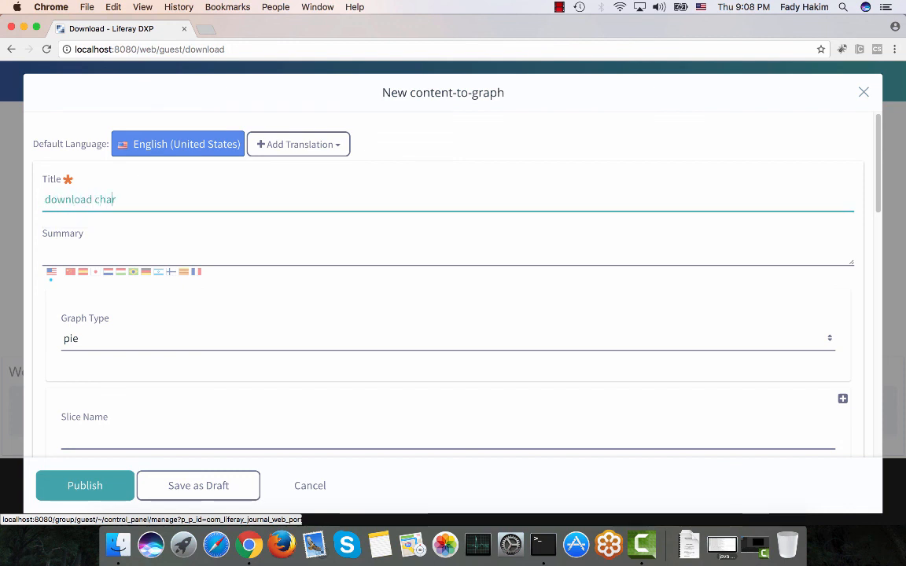
pyautogui.write('r')
pyautogui.press('Left')
pyautogui.press('Left')
pyautogui.press('Left')
pyautogui.press('Left')
pyautogui.press('BackSpace')
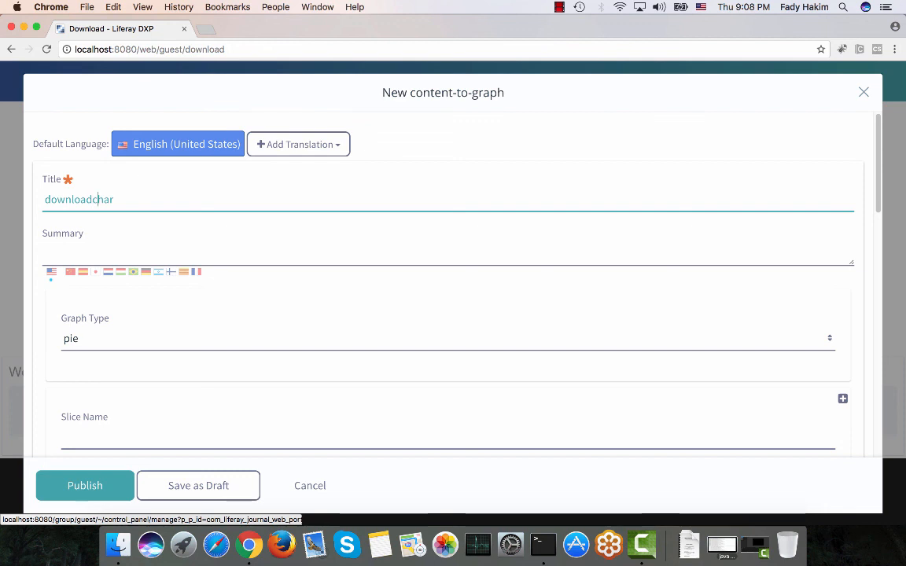
pyautogui.press('BackSpace')
pyautogui.press('BackSpace')
pyautogui.press('BackSpace')
pyautogui.press('BackSpace')
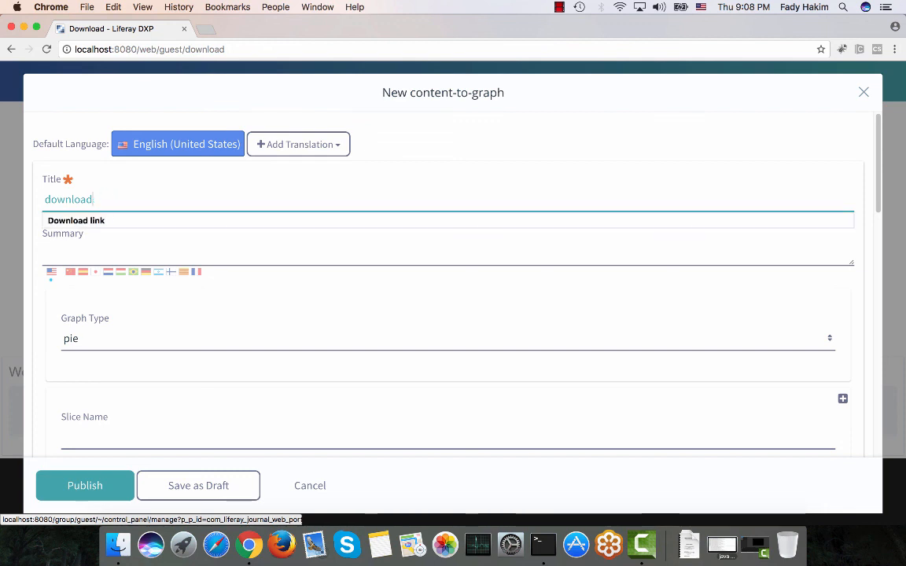
pyautogui.write('_chart')
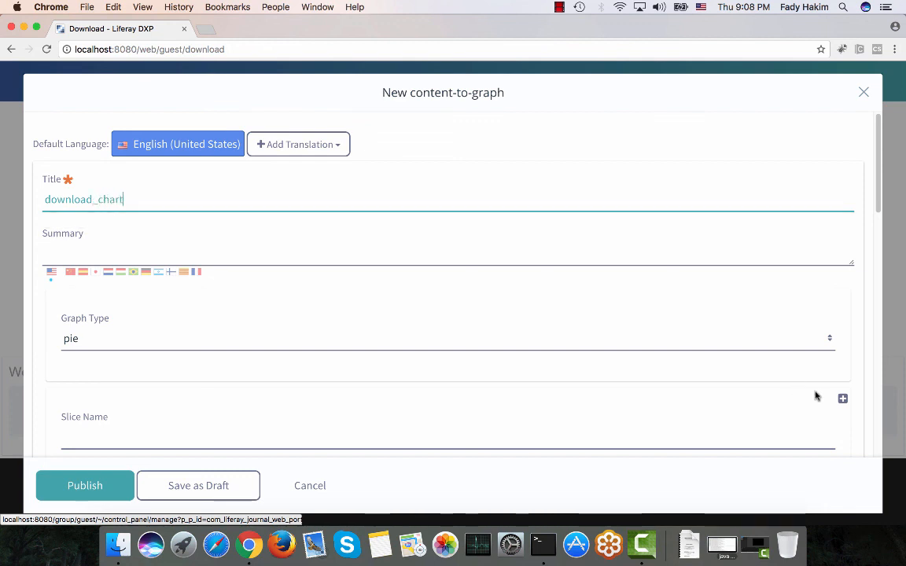
pyautogui.scroll(-1, 745, 380)
pyautogui.scroll(-1, 247, 377)
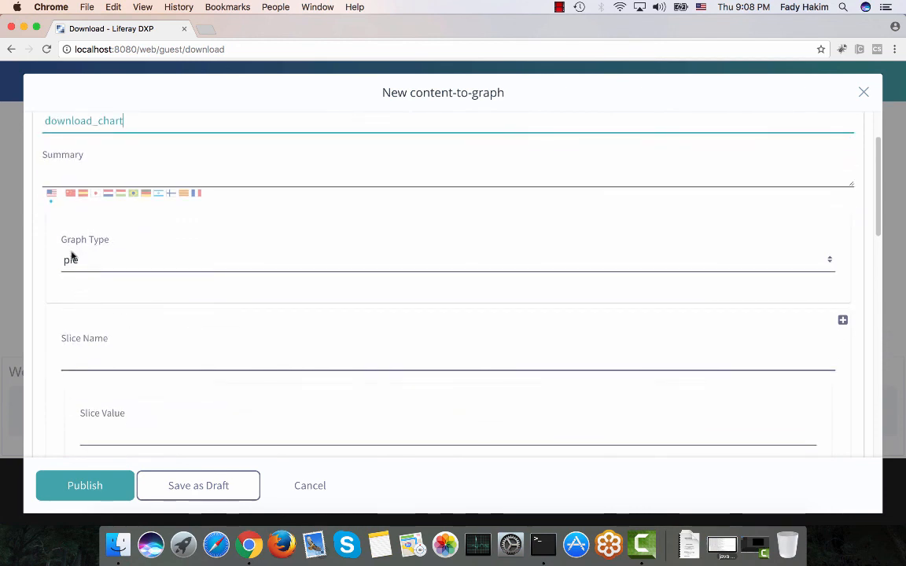
pyautogui.scroll(-1, 26, 359)
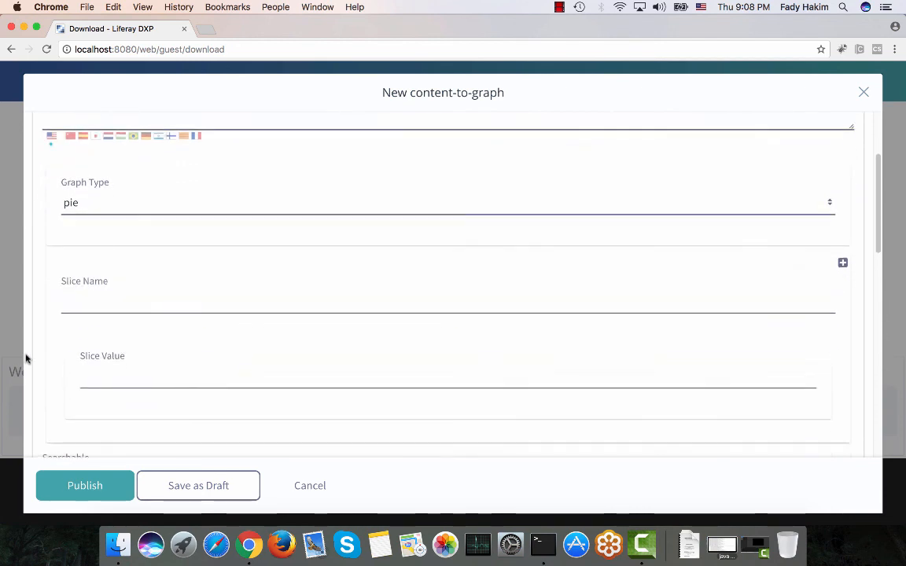
pyautogui.click(107, 301)
pyautogui.write('dsfdsf')
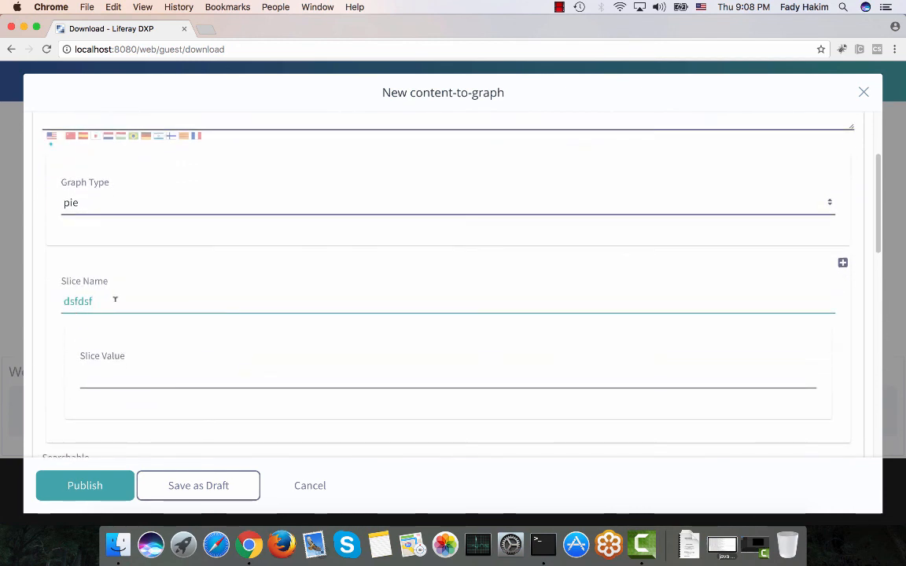
pyautogui.moveTo(115, 300); pyautogui.dragTo(61, 300)
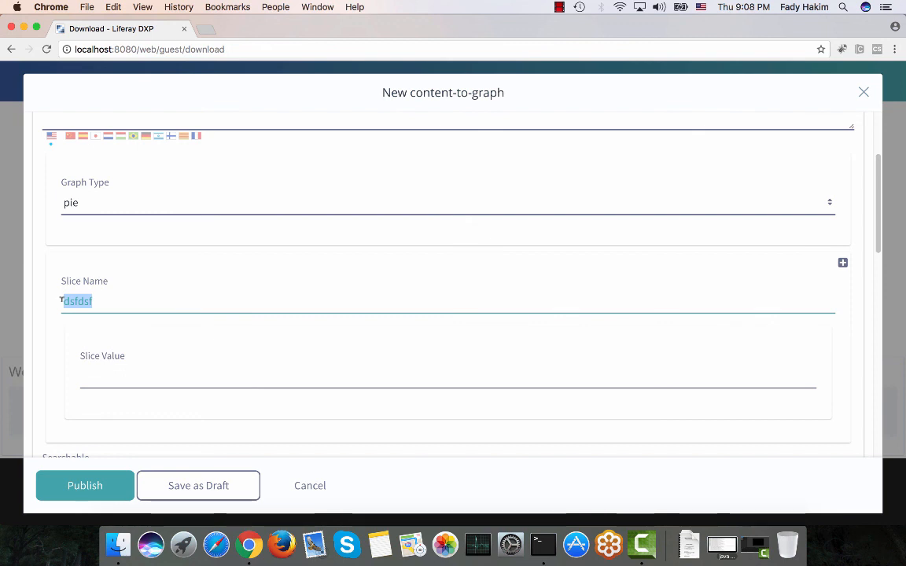
pyautogui.press('BackSpace')
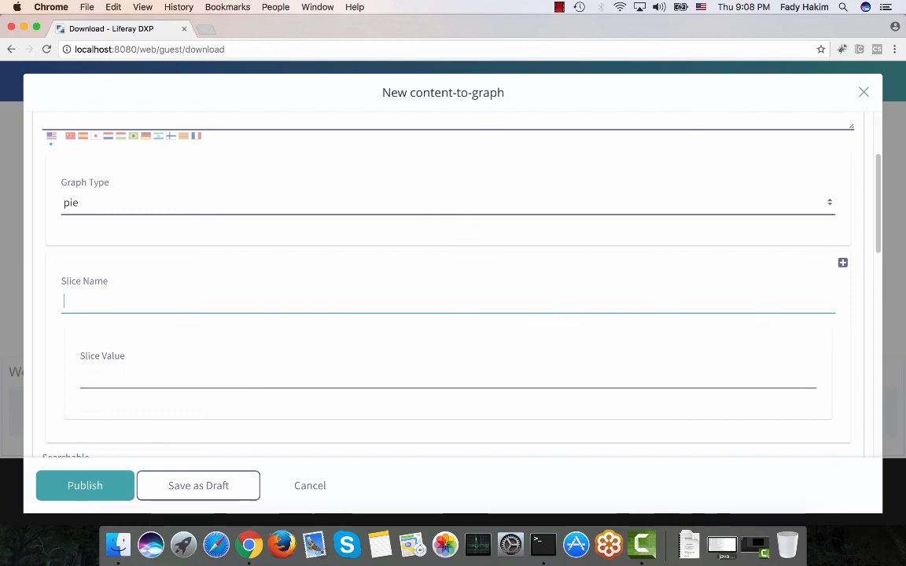
# Enter the first pie slice with name USA and value 10000.
pyautogui.scroll(2, 170, 228)
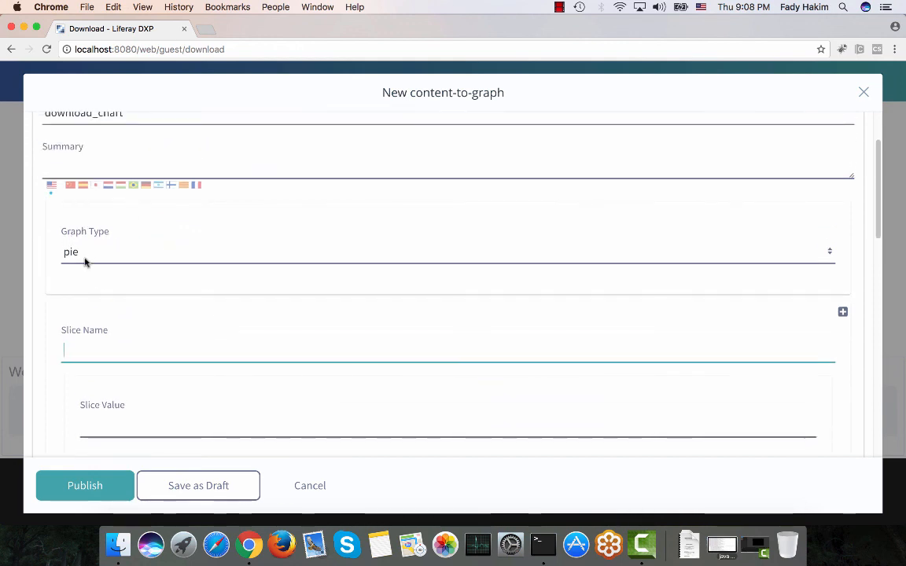
pyautogui.scroll(-1, 85, 263)
pyautogui.scroll(-2, 85, 263)
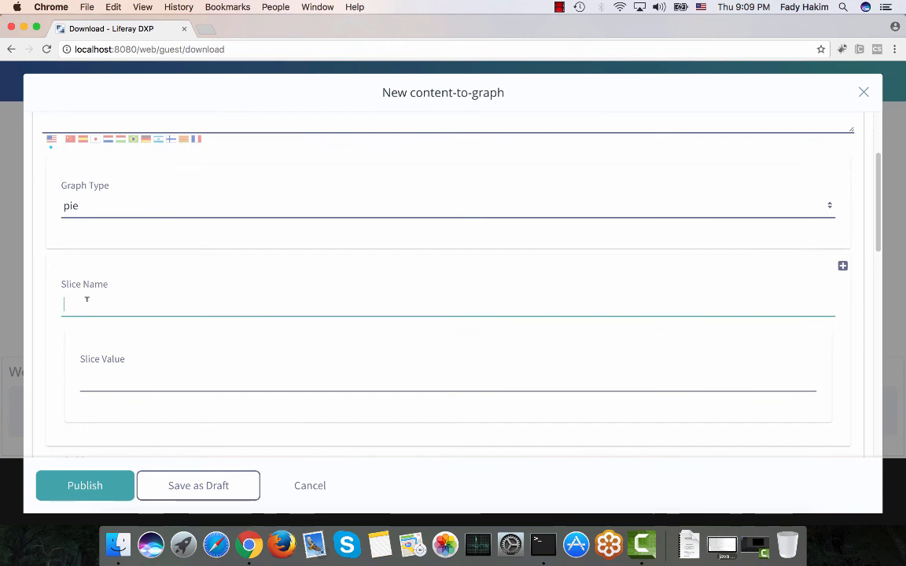
pyautogui.write('A')
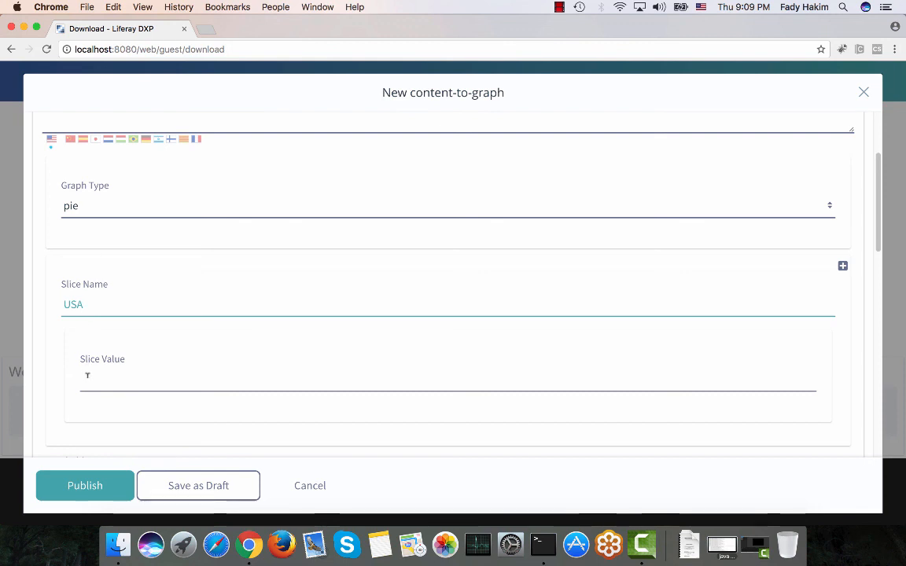
pyautogui.click(87, 376)
pyautogui.write('10000')
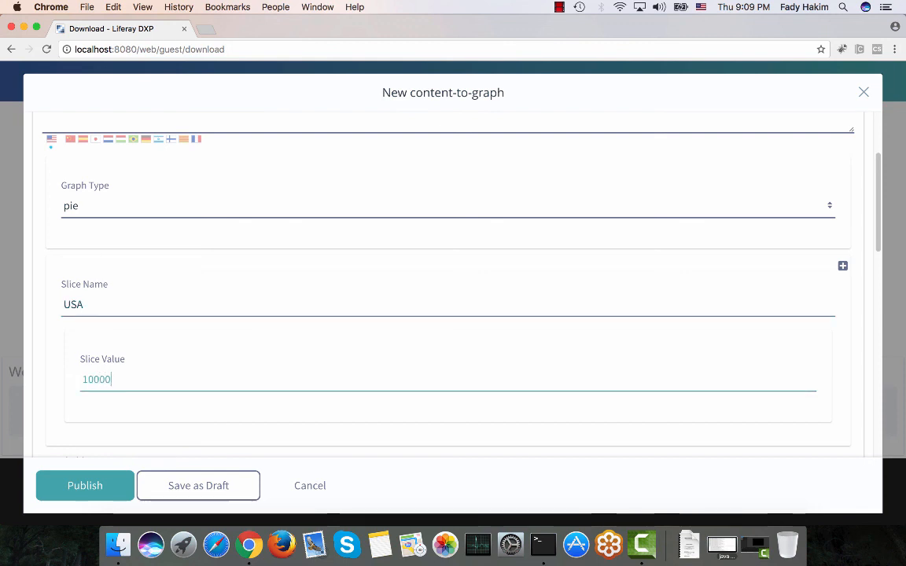
# Add a second slice named Europe with value 5000.
pyautogui.scroll(-2, 500, 374)
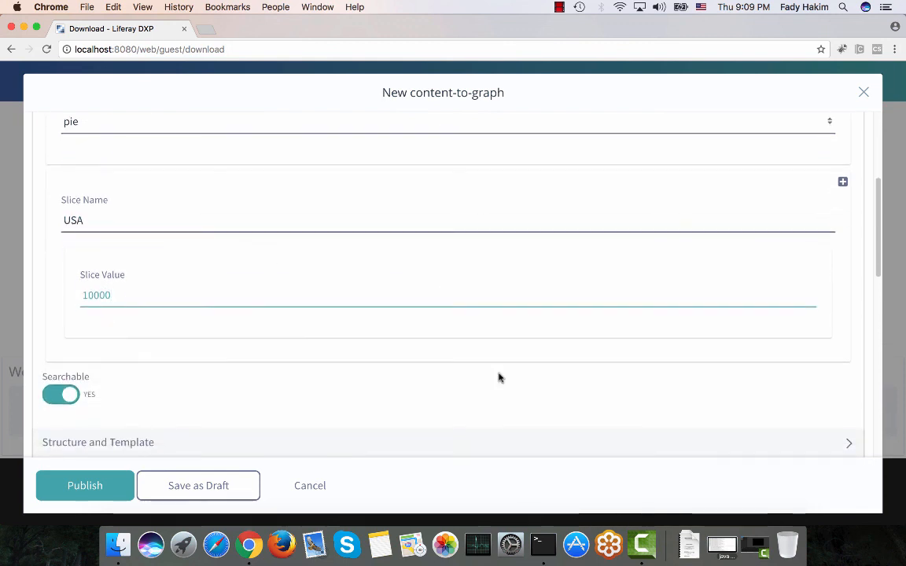
pyautogui.click(842, 182)
pyautogui.scroll(-2, 474, 287)
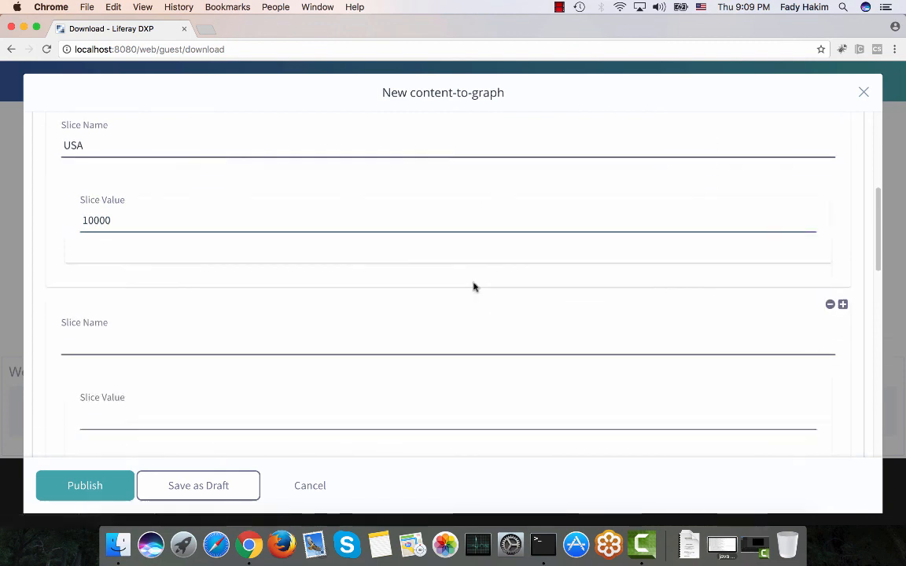
pyautogui.click(238, 336)
pyautogui.write('Euro')
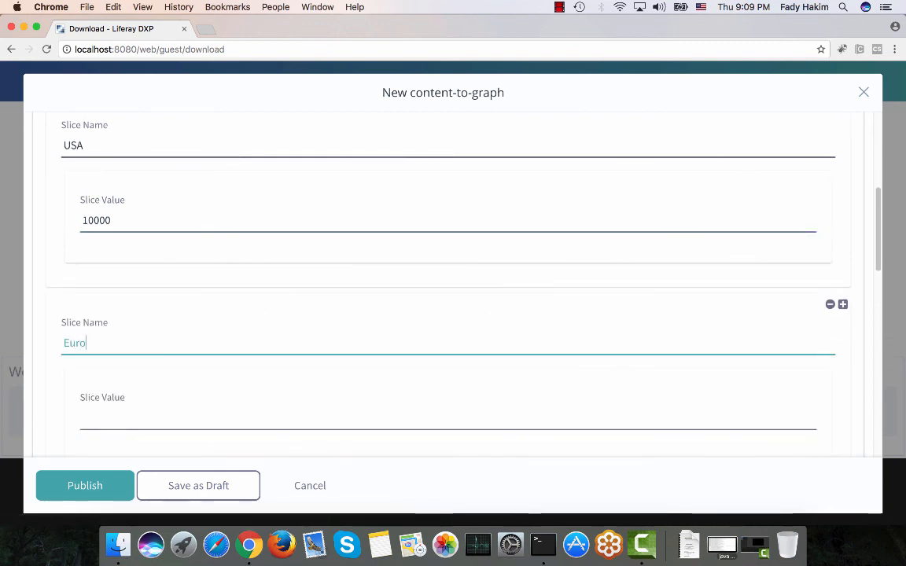
pyautogui.write('pe')
pyautogui.click(218, 415)
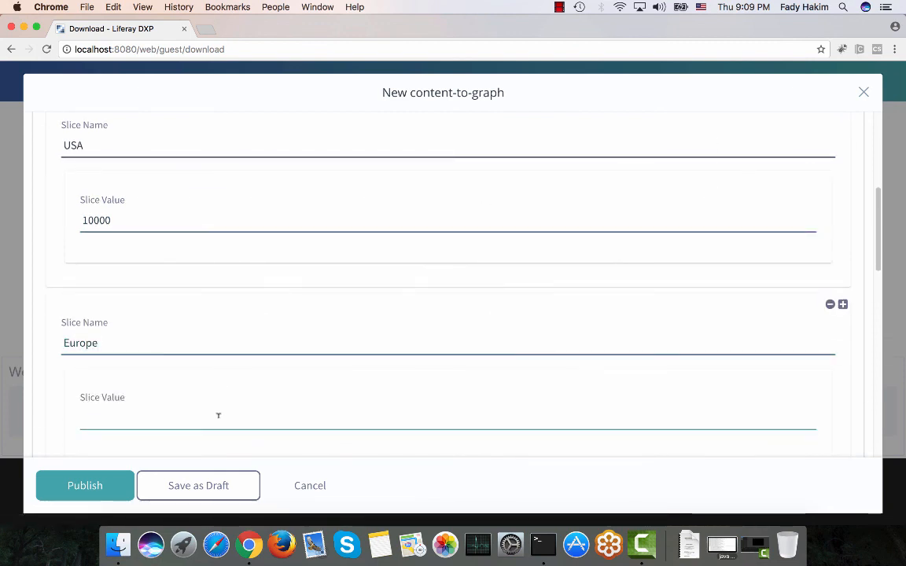
pyautogui.write('5000')
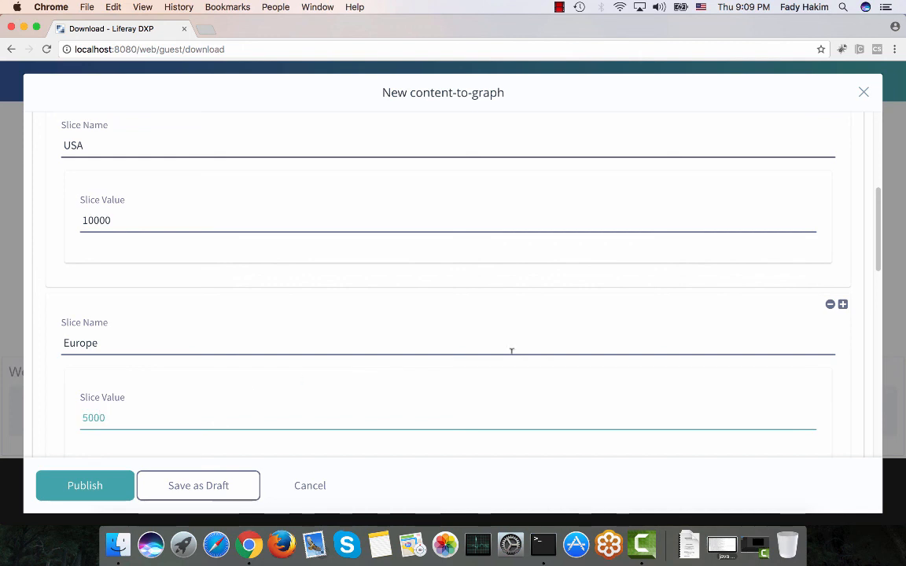
# Add a third slice named Asia with value 4000.
pyautogui.click(843, 304)
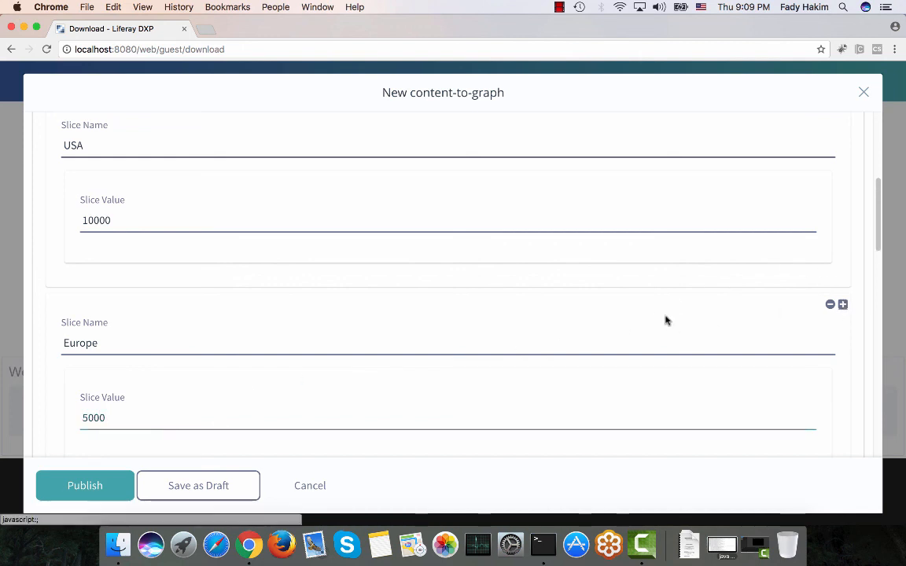
pyautogui.scroll(-3, 665, 320)
pyautogui.click(324, 361)
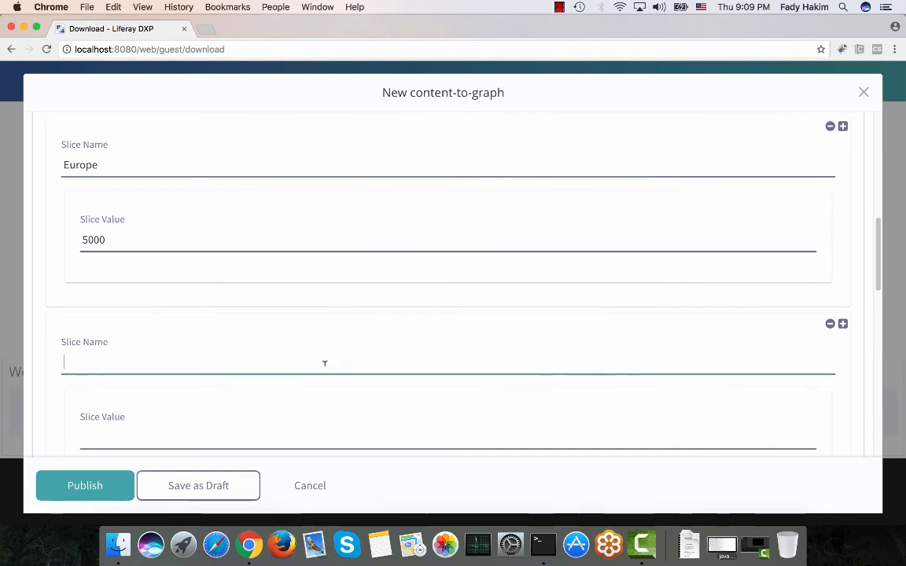
pyautogui.write('Asia')
pyautogui.scroll(-1, 233, 418)
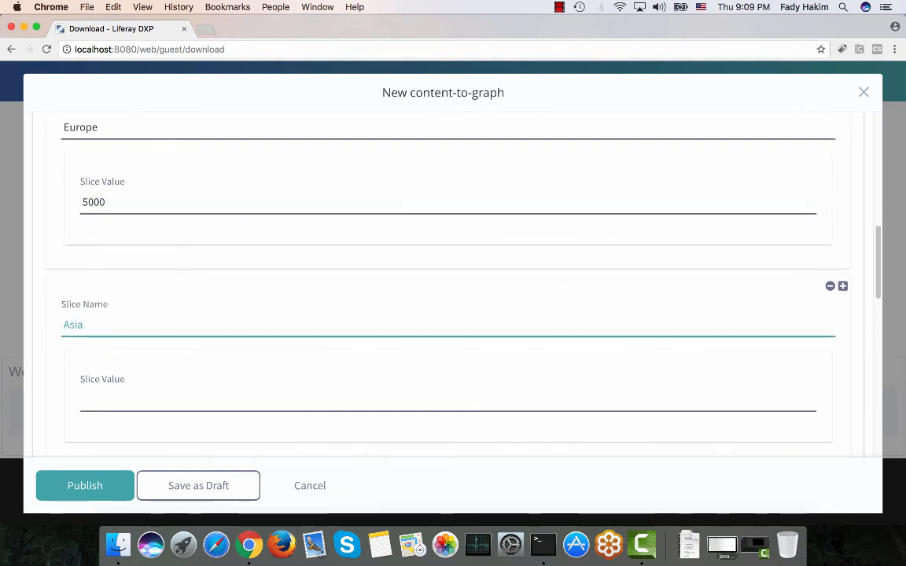
pyautogui.click(233, 400)
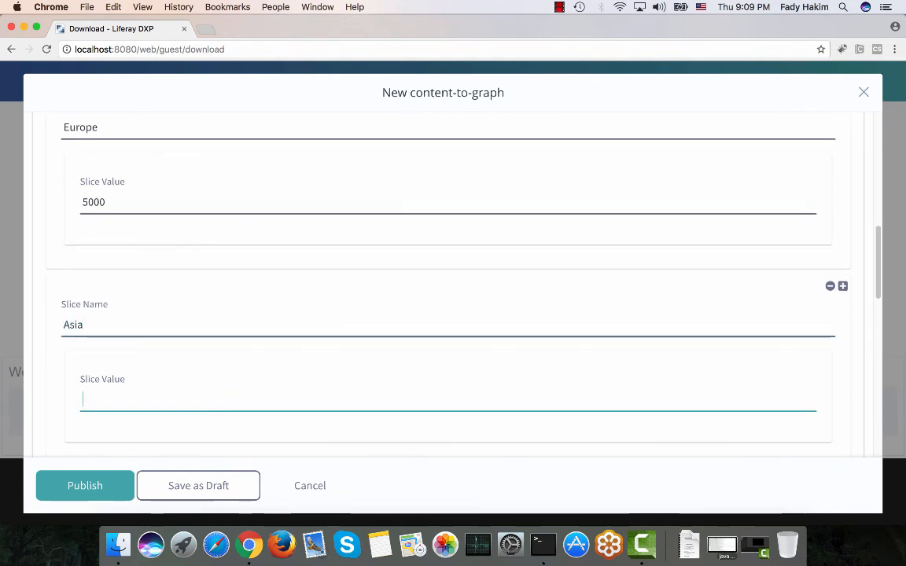
pyautogui.write('4000')
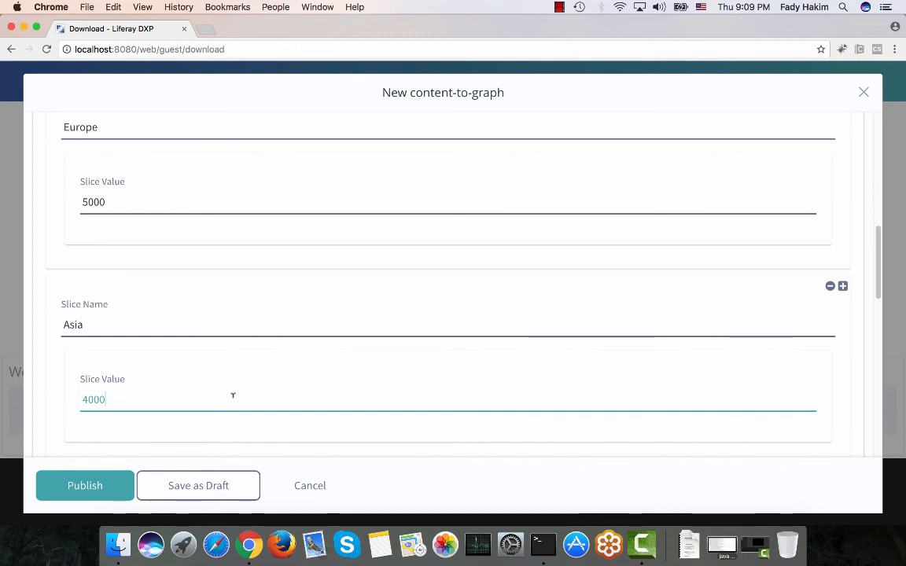
# Publish the download_chart content-to-graph web content.
pyautogui.scroll(-1, 278, 322)
pyautogui.scroll(5, 279, 322)
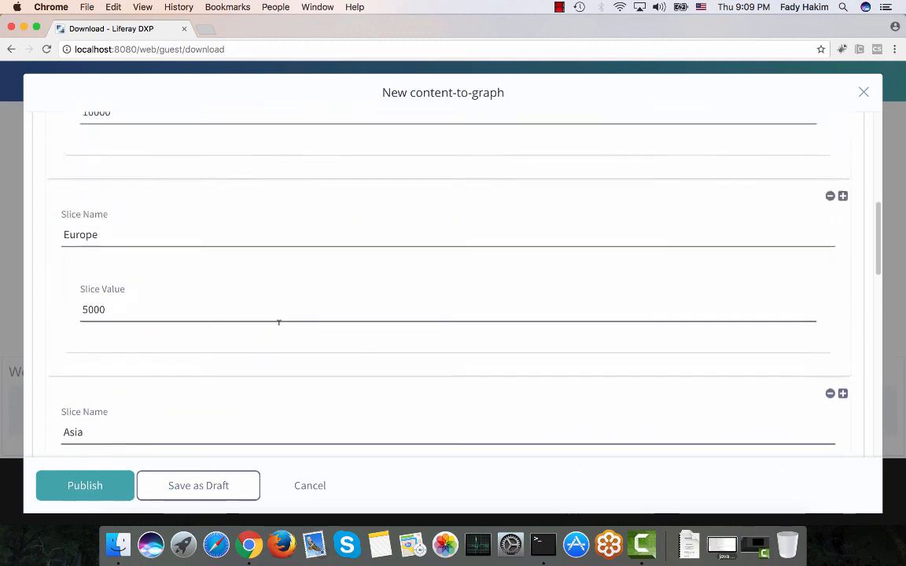
pyautogui.scroll(-7, 279, 322)
pyautogui.scroll(-8, 278, 322)
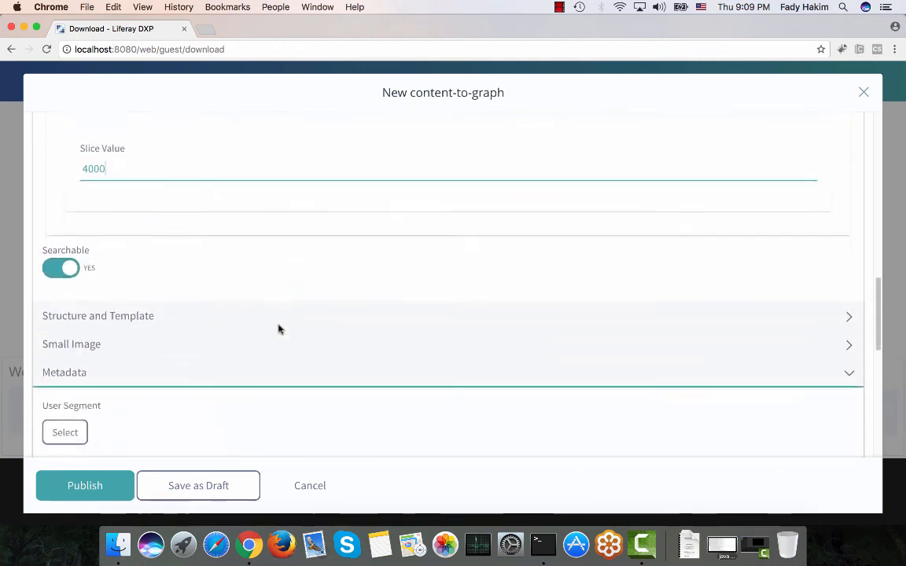
pyautogui.scroll(-1, 181, 285)
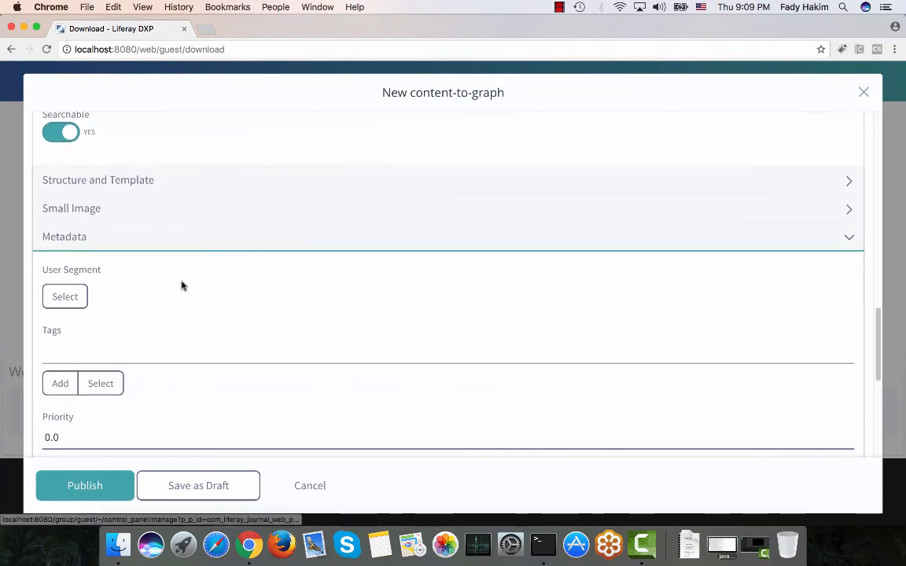
pyautogui.scroll(-4, 118, 232)
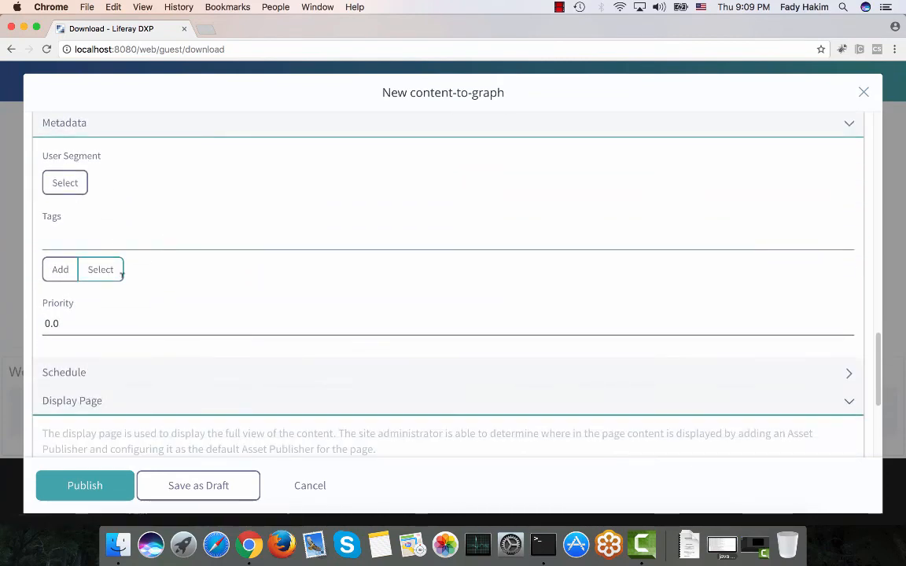
pyautogui.scroll(-1, 126, 382)
pyautogui.scroll(-7, 118, 382)
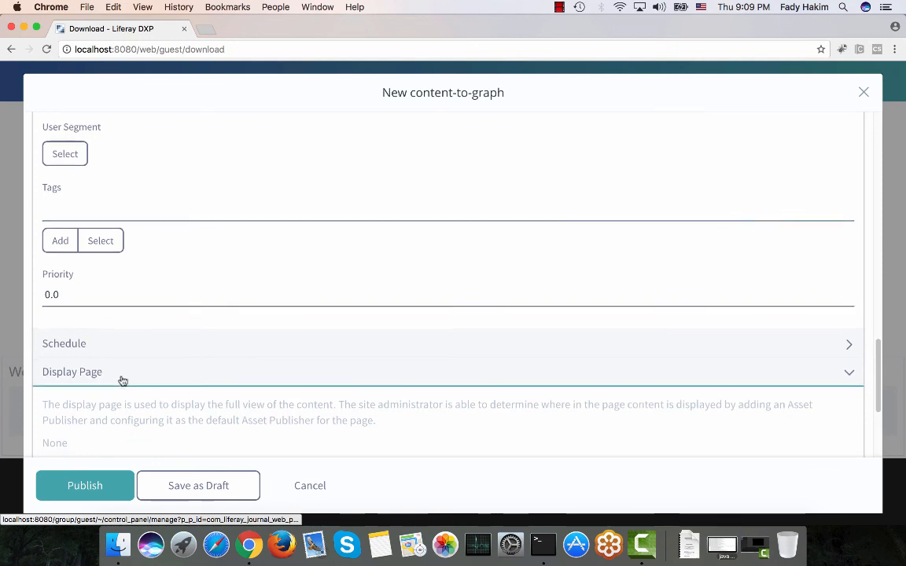
pyautogui.scroll(20, 123, 381)
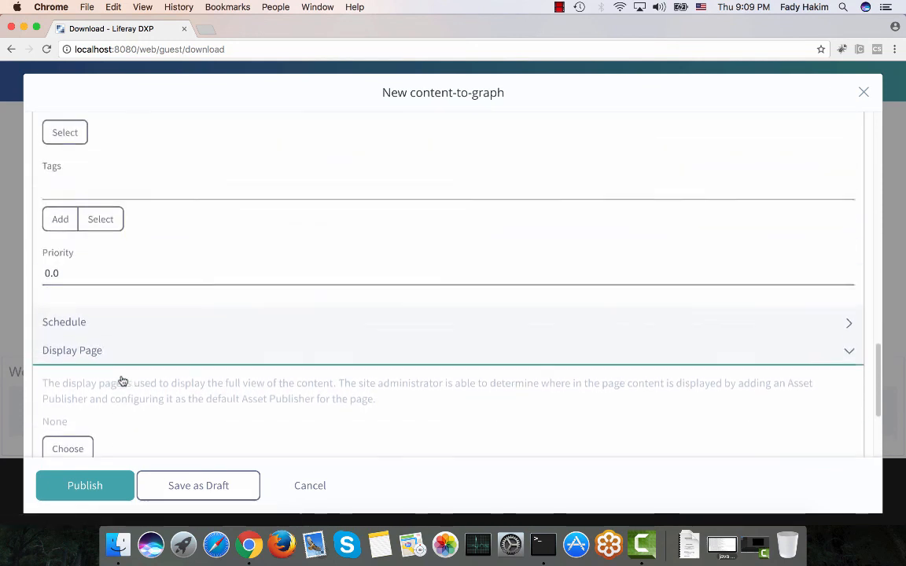
pyautogui.scroll(6, 122, 381)
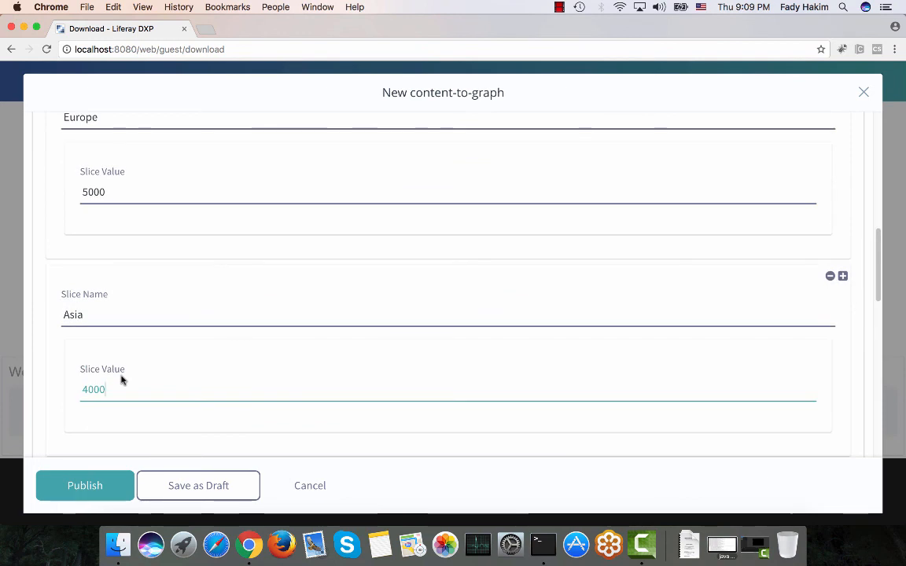
pyautogui.scroll(1, 122, 381)
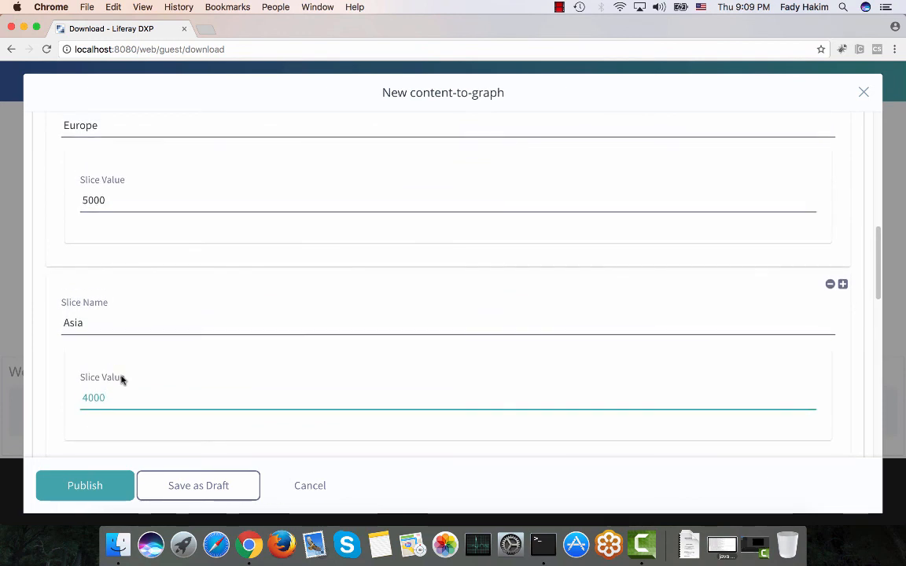
pyautogui.click(77, 488)
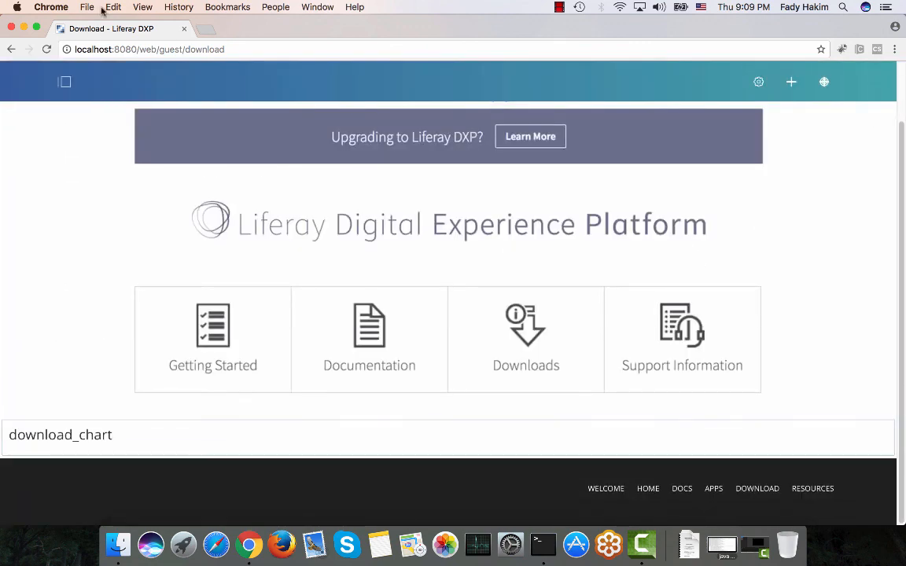
# Edit the displayed web content and rename its title to downloadChart, then publish it.
pyautogui.click(48, 52)
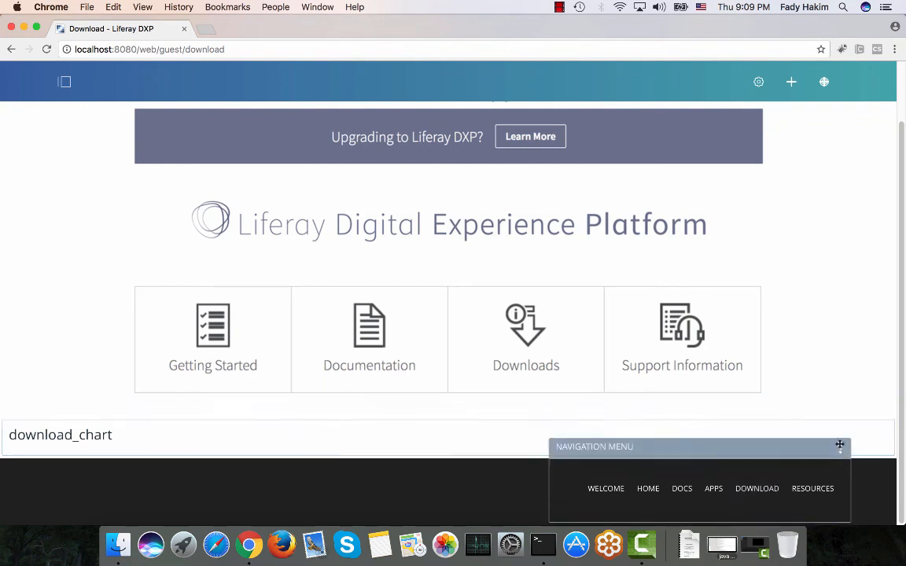
pyautogui.click(883, 410)
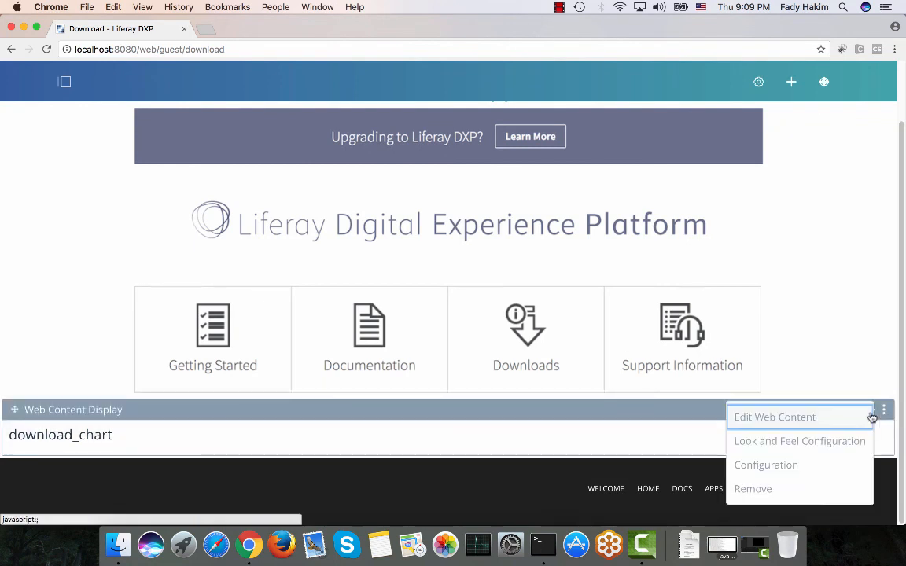
pyautogui.click(800, 419)
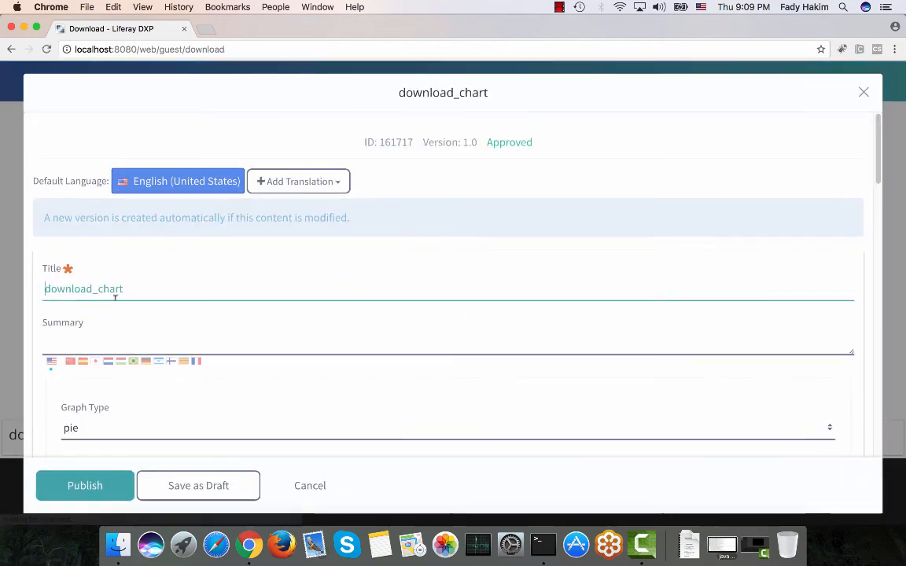
pyautogui.click(100, 288)
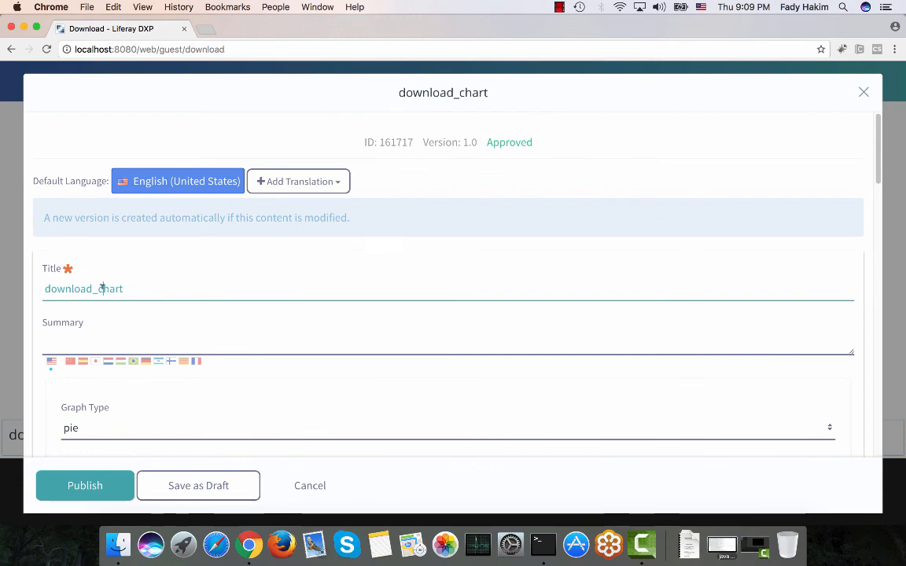
pyautogui.press('BackSpace')
pyautogui.press('Delete')
pyautogui.write('C')
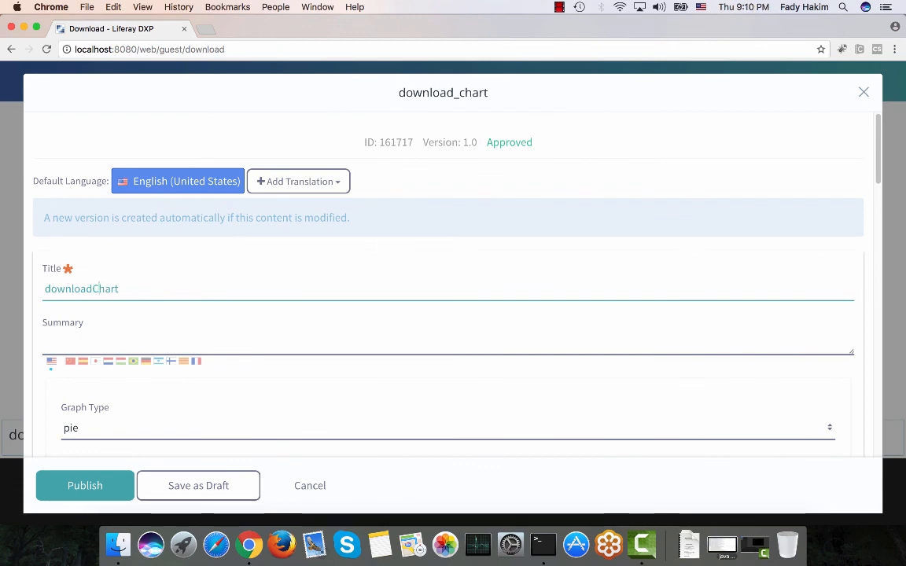
pyautogui.click(92, 487)
# Change the chart's graph type from pie to horizontal and publish the web content.
pyautogui.scroll(-3, 91, 290)
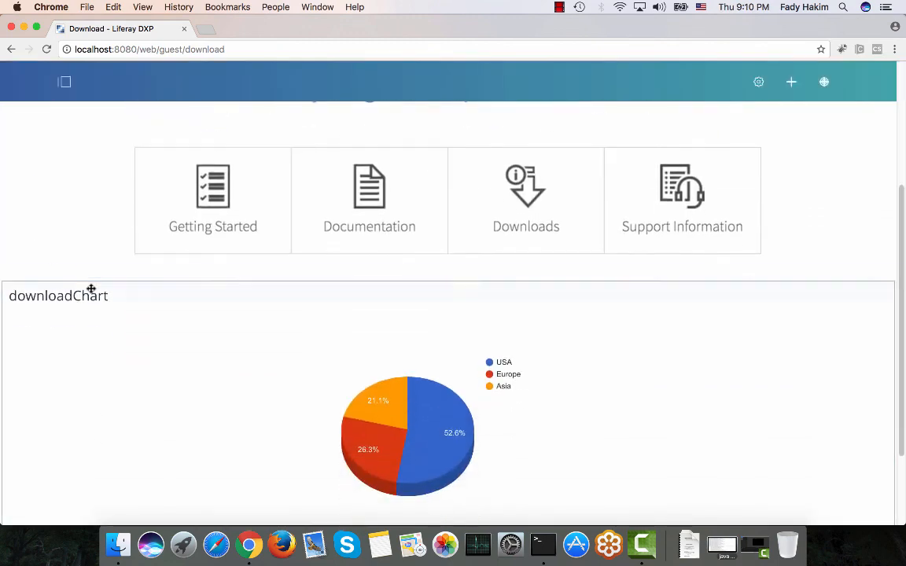
pyautogui.scroll(-2, 92, 291)
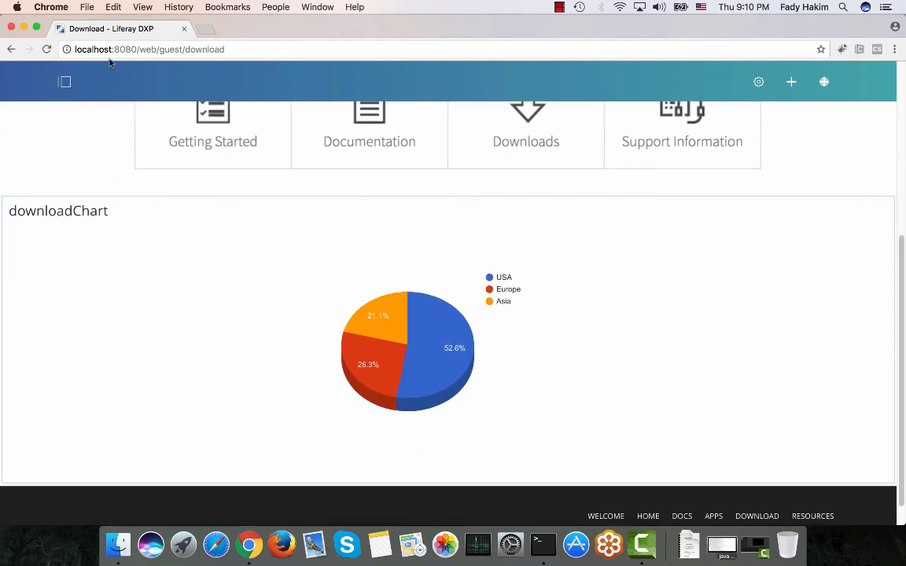
pyautogui.moveTo(433, 328)
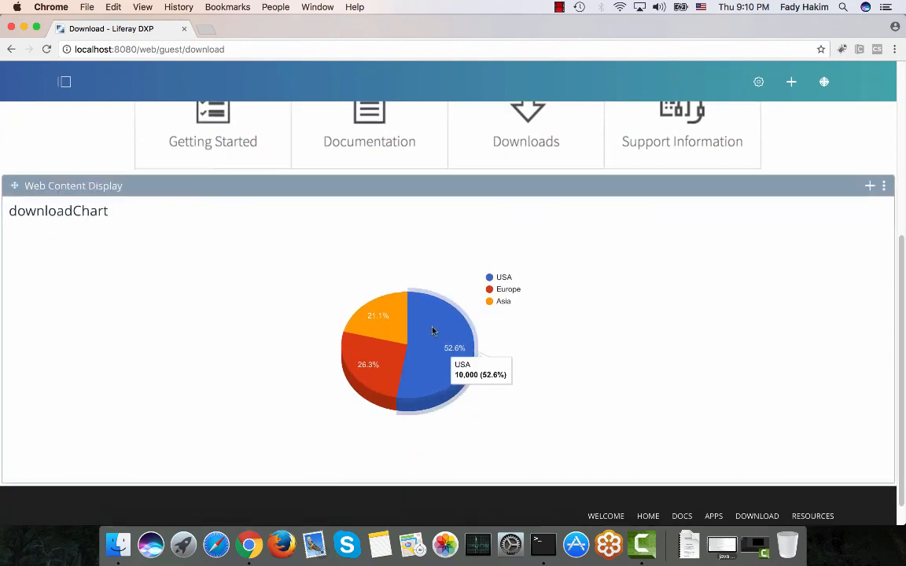
pyautogui.moveTo(392, 327)
pyautogui.click(885, 188)
pyautogui.click(839, 194)
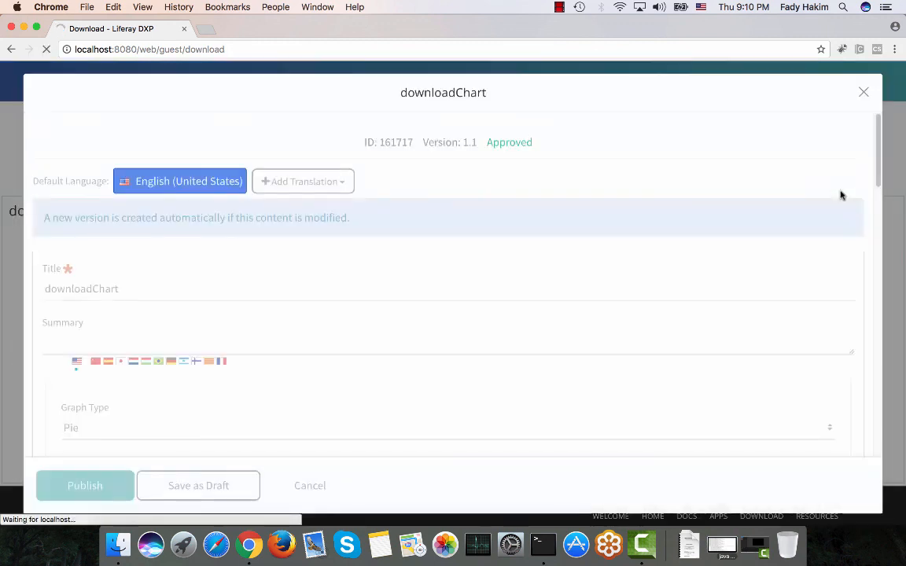
pyautogui.scroll(-3, 346, 270)
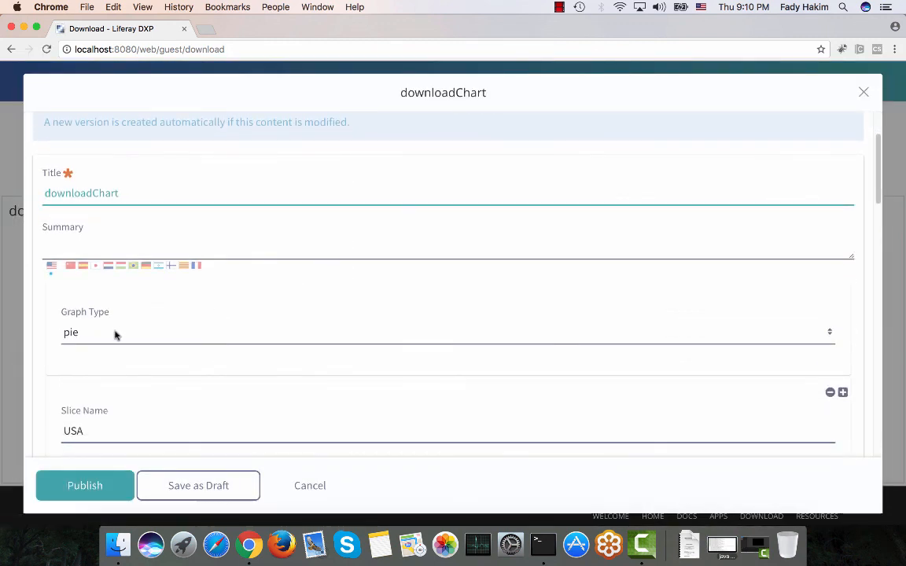
pyautogui.click(115, 333)
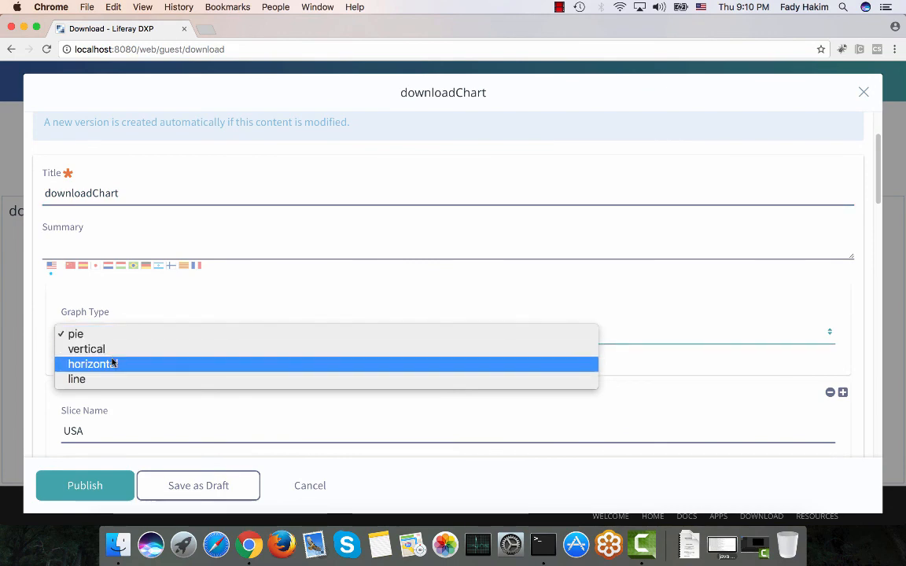
pyautogui.click(113, 364)
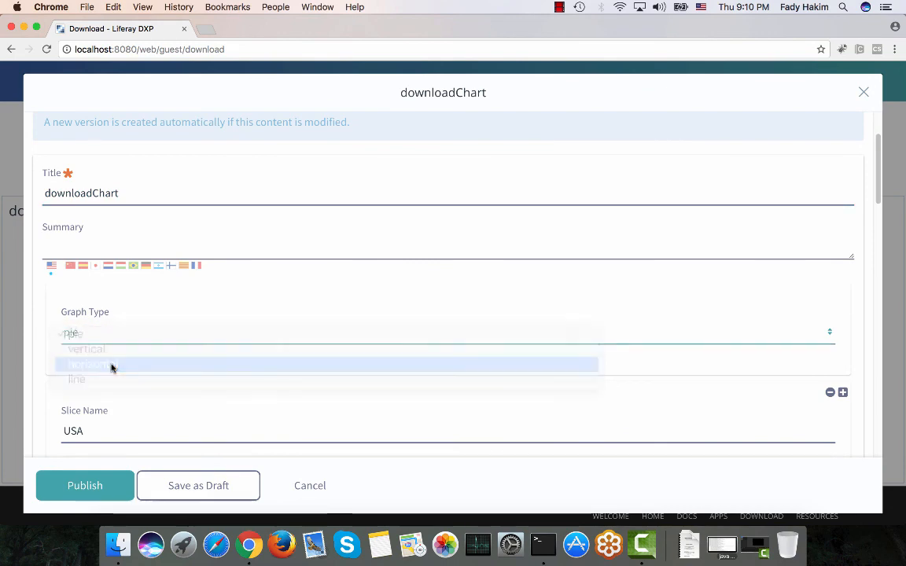
pyautogui.click(85, 487)
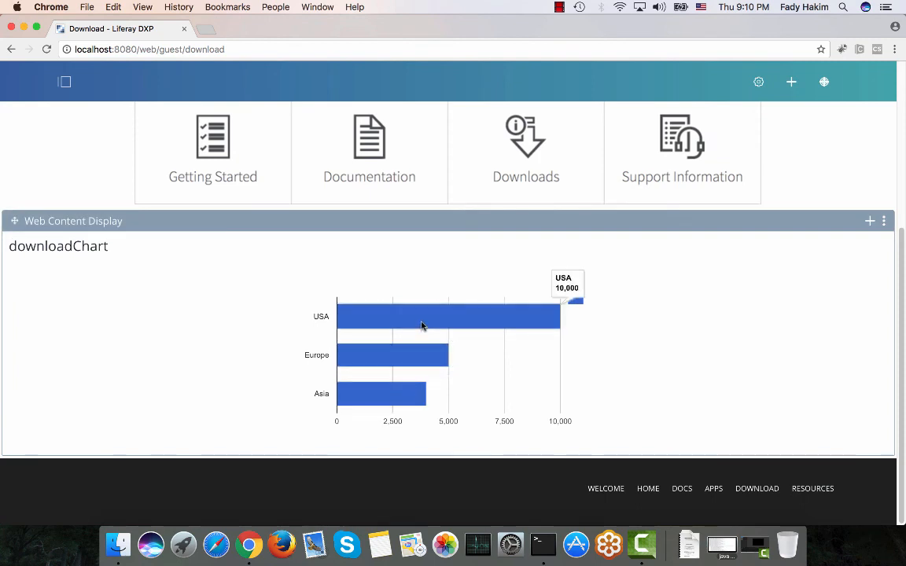
# Switch the Download page layout to 2 Columns (50/50) and move the chart display into the right column.
pyautogui.scroll(5, 421, 323)
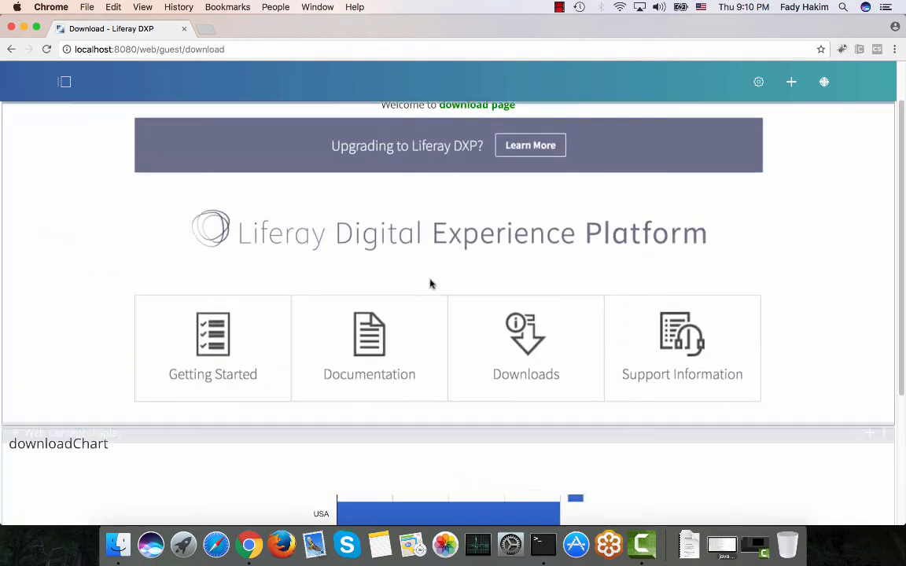
pyautogui.scroll(2, 445, 226)
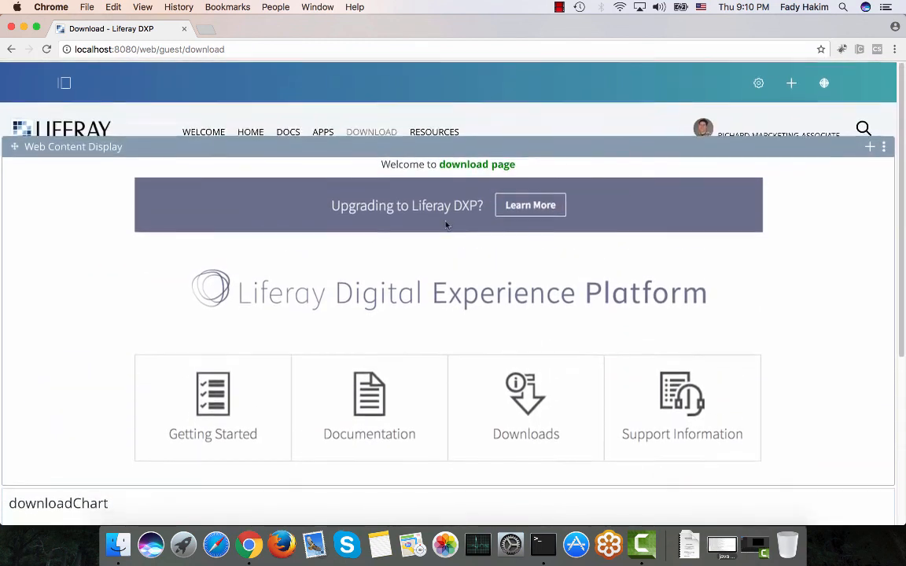
pyautogui.click(758, 83)
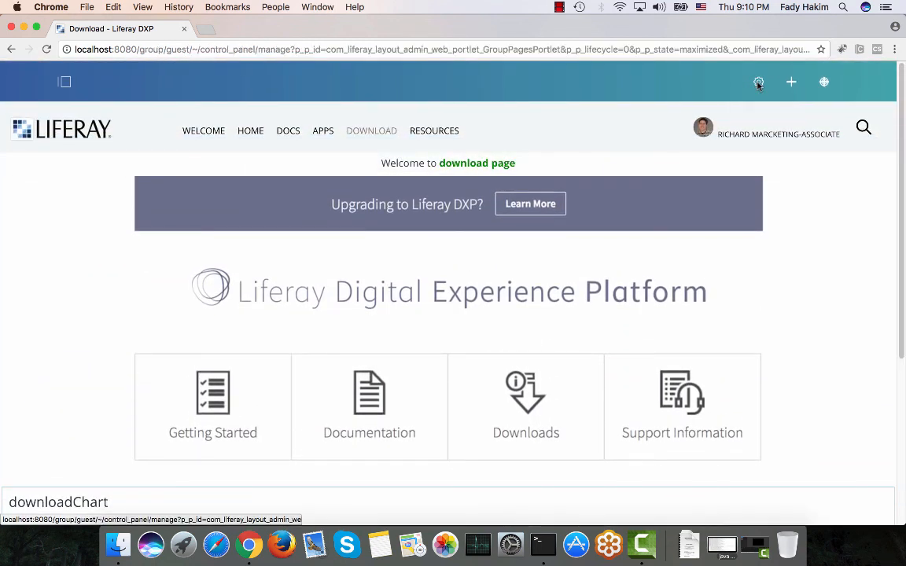
pyautogui.scroll(-2, 495, 299)
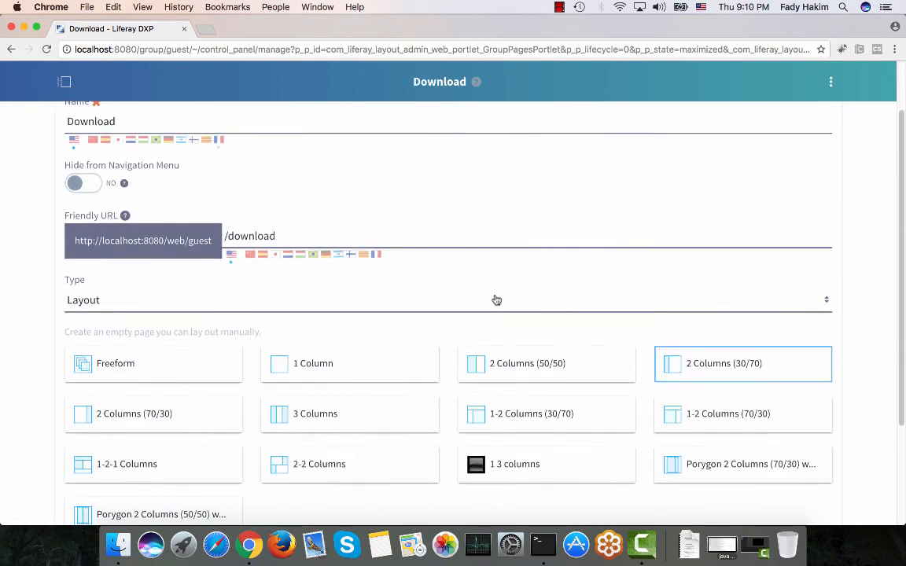
pyautogui.click(498, 376)
pyautogui.scroll(-4, 259, 334)
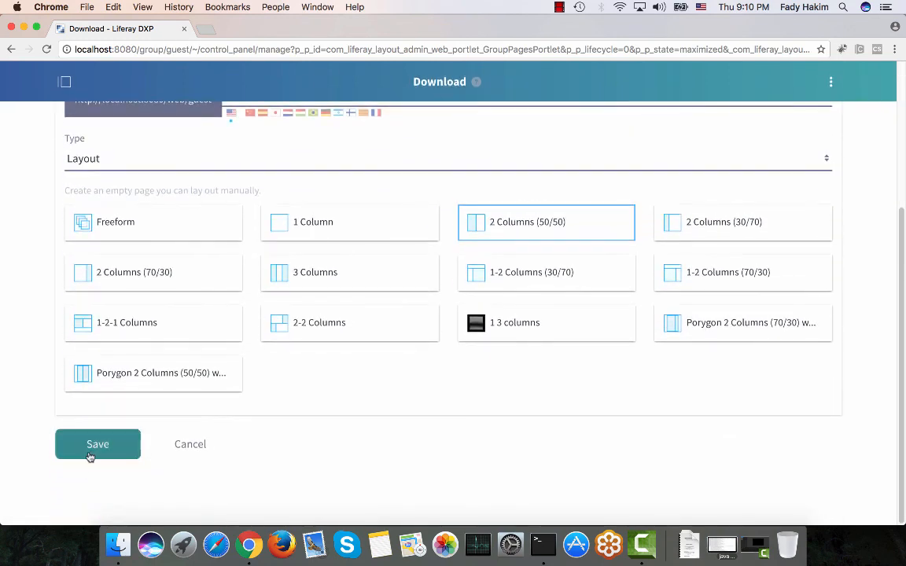
pyautogui.click(93, 454)
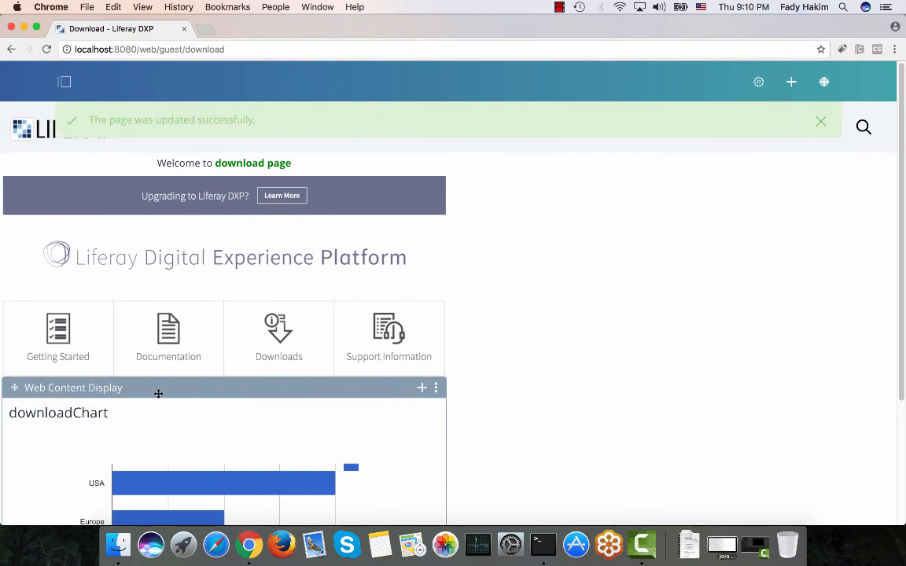
pyautogui.moveTo(157, 392); pyautogui.dragTo(658, 188)
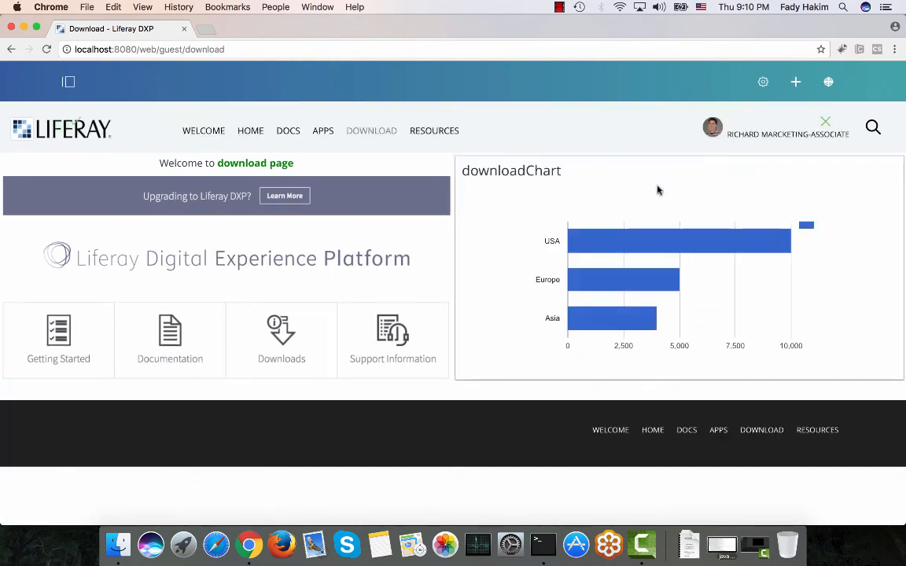
# Dismiss the update notice and open the Liferay and RedHat page from the Home navigation submenu.
pyautogui.click(826, 123)
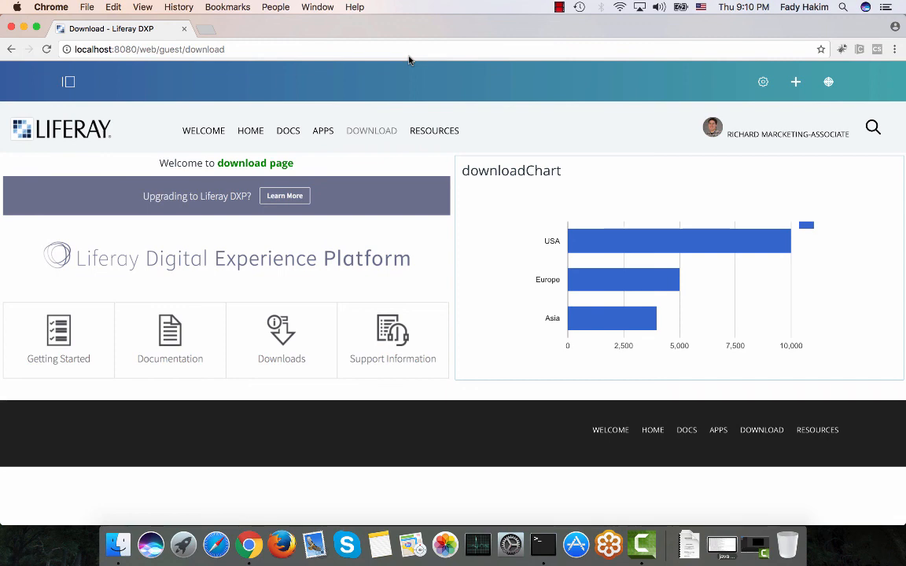
pyautogui.moveTo(250, 133)
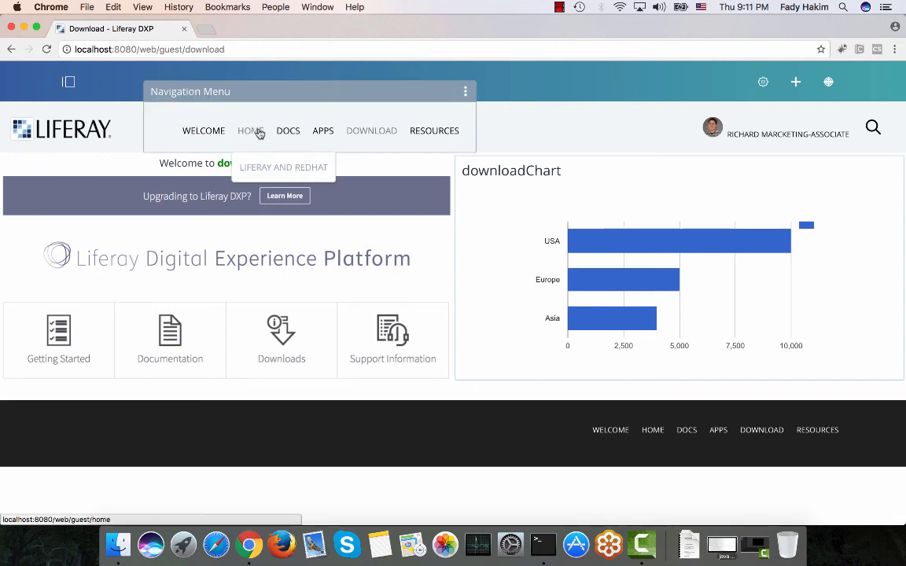
pyautogui.click(260, 170)
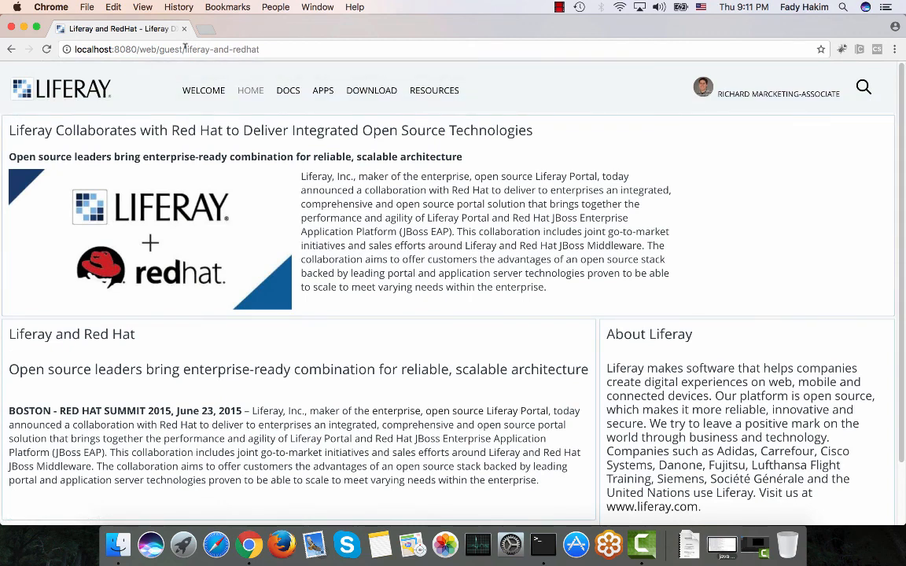
# Edit the top Liferay–Red Hat article, change its template to image-right, and publish it.
pyautogui.moveTo(292, 88)
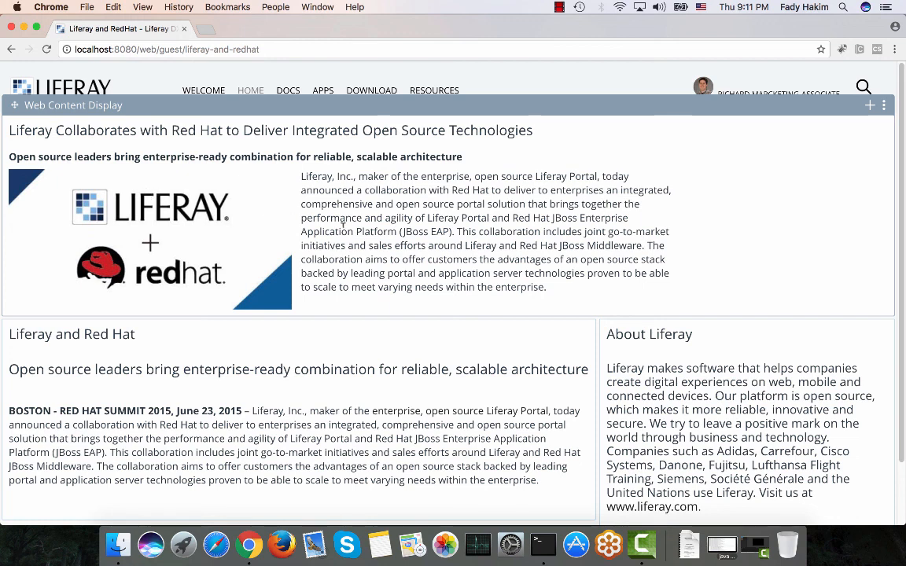
pyautogui.click(885, 107)
pyautogui.click(834, 113)
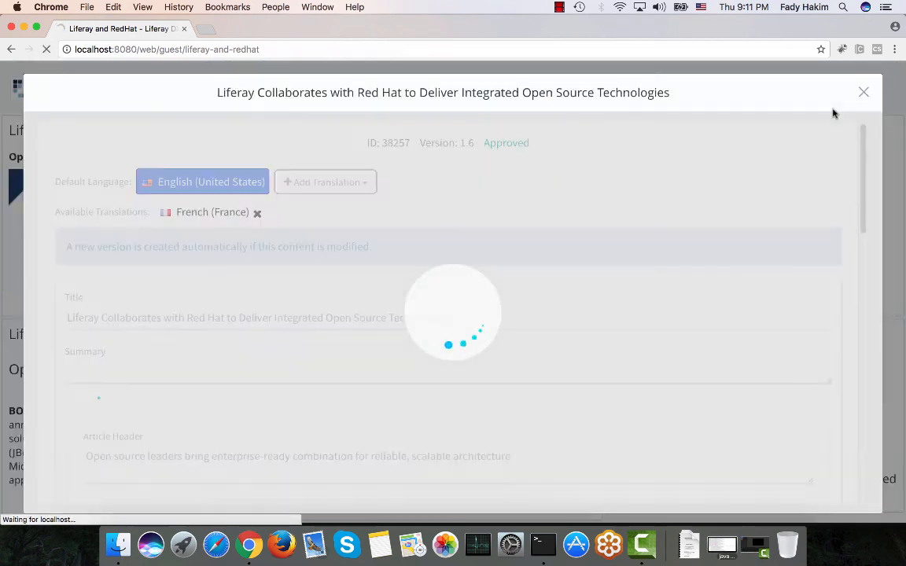
pyautogui.scroll(-3, 372, 184)
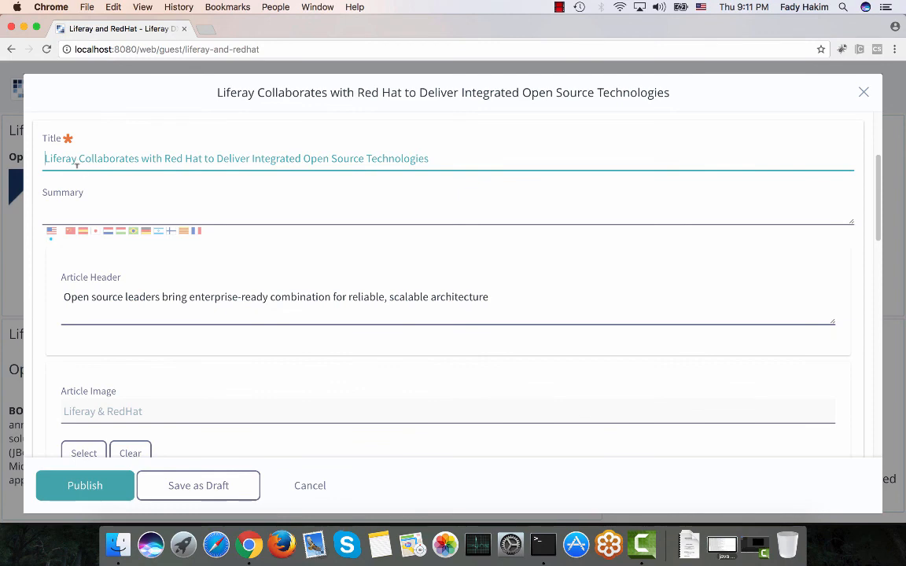
pyautogui.scroll(-5, 105, 311)
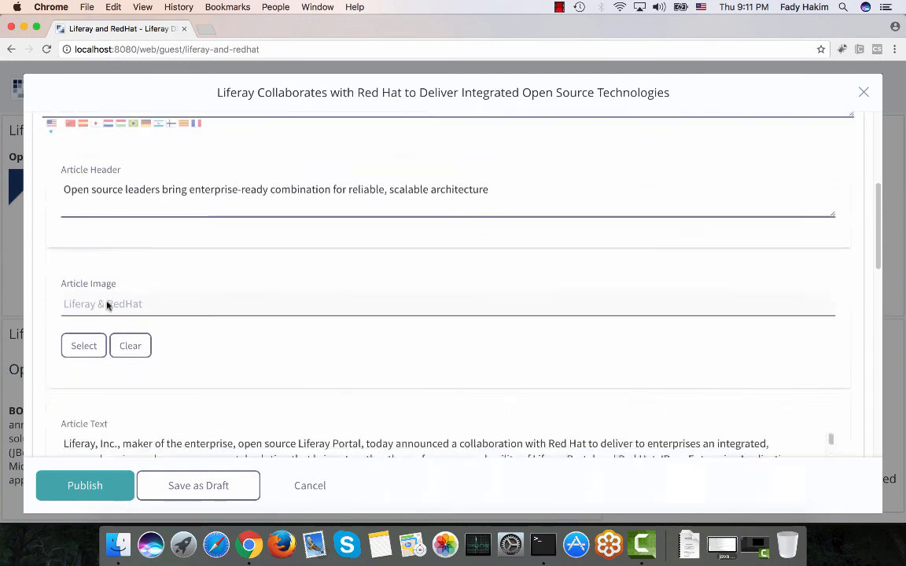
pyautogui.scroll(-2, 107, 302)
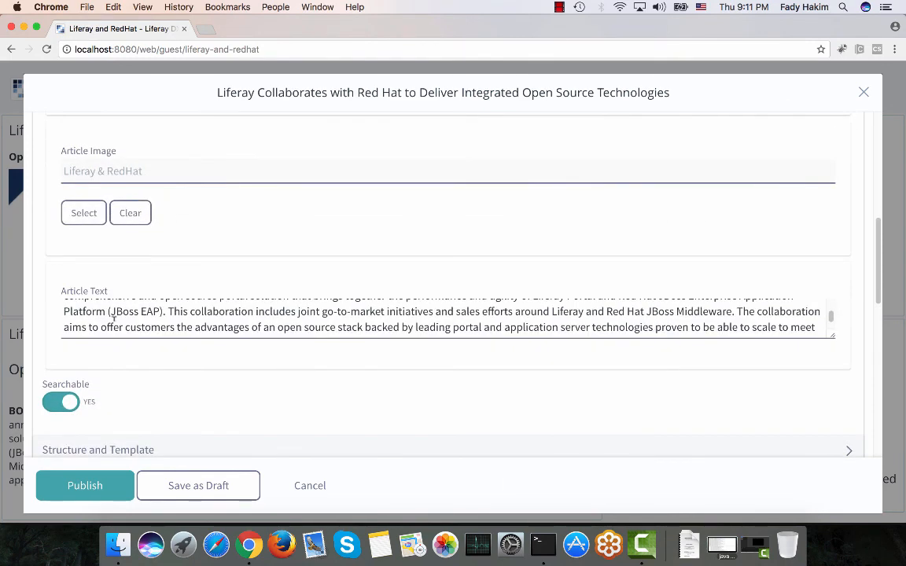
pyautogui.scroll(-5, 112, 315)
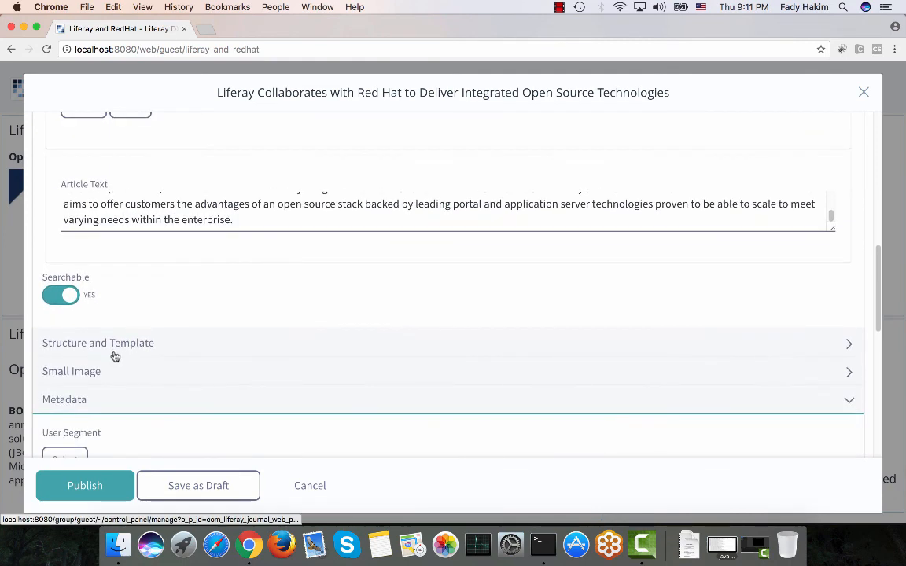
pyautogui.click(115, 354)
pyautogui.scroll(-2, 115, 351)
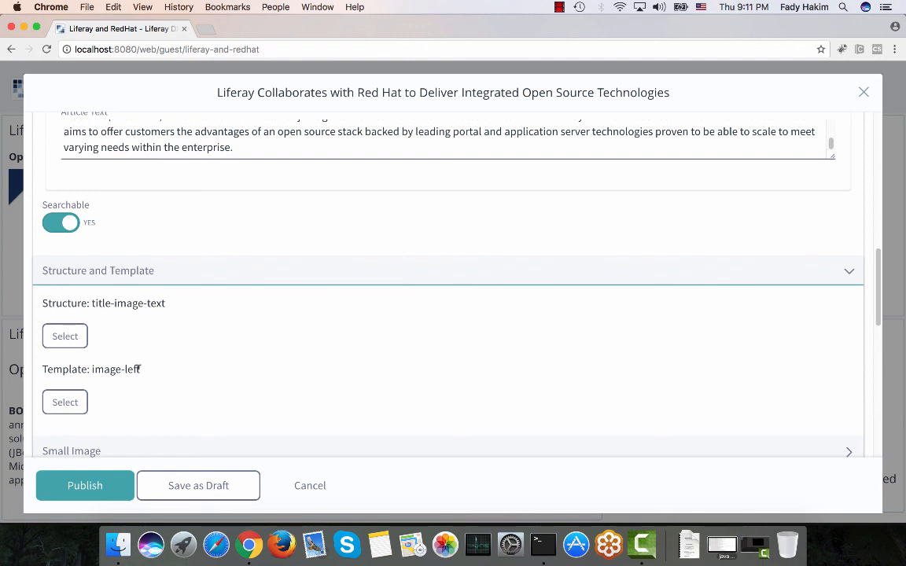
pyautogui.click(74, 401)
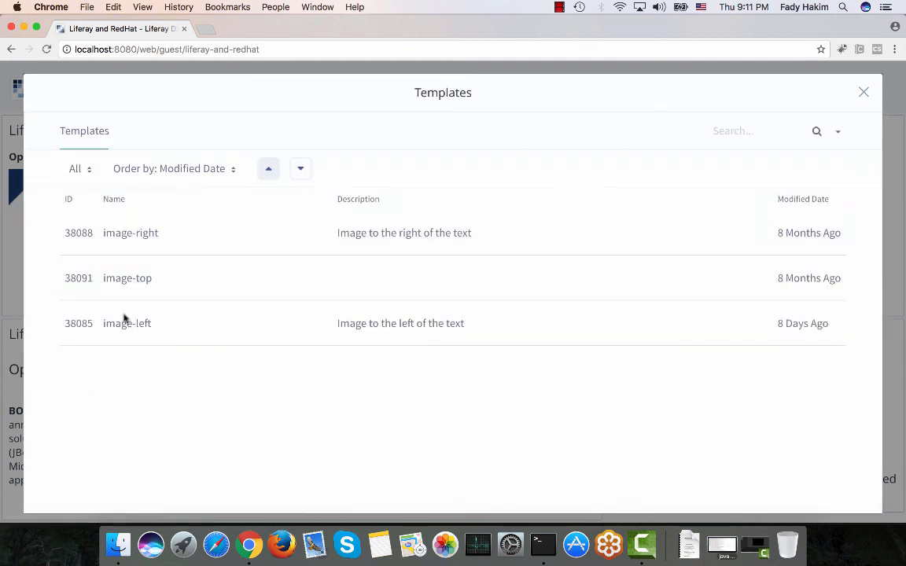
pyautogui.click(138, 233)
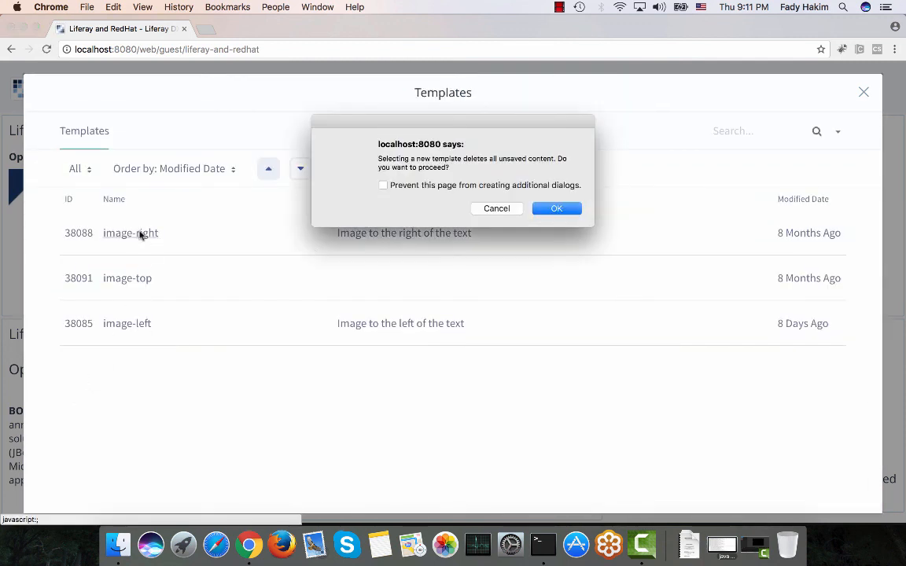
pyautogui.click(550, 208)
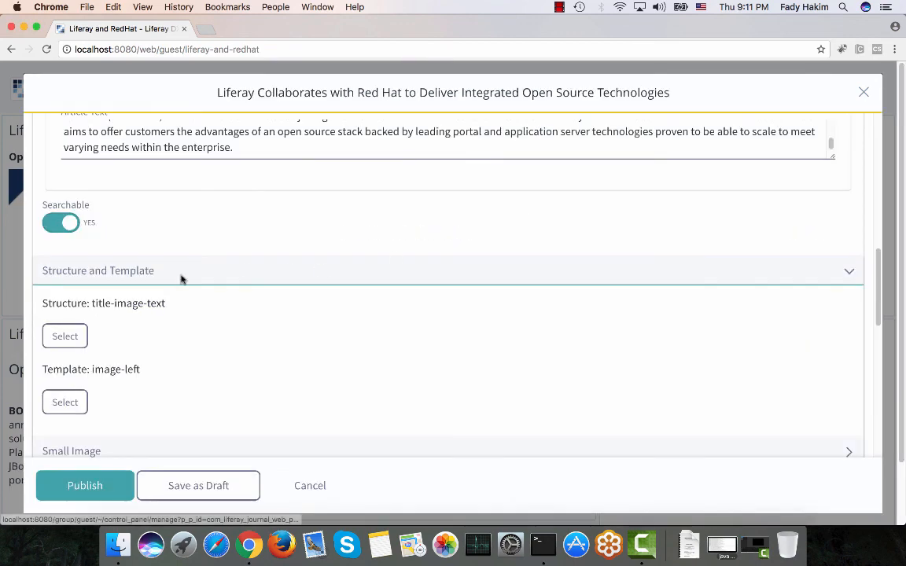
pyautogui.scroll(-10, 181, 279)
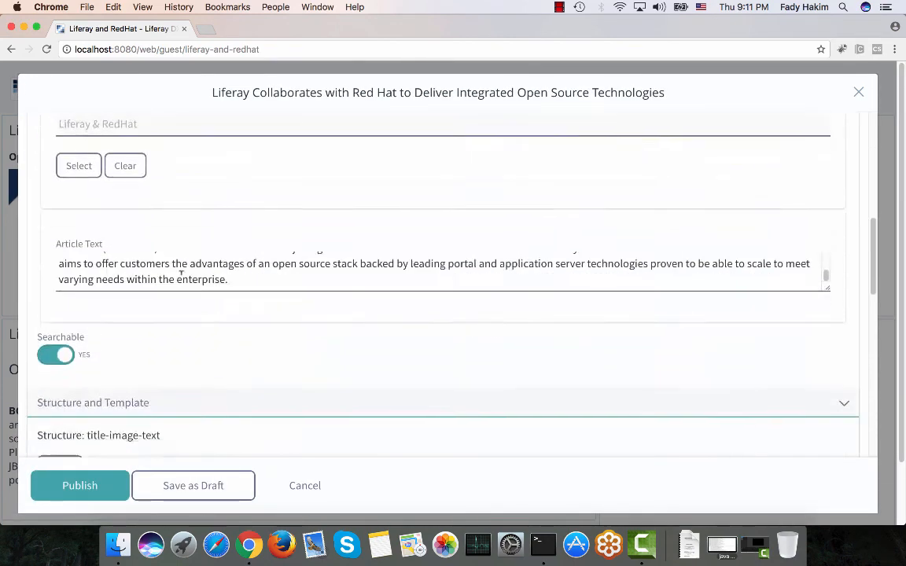
pyautogui.scroll(-10, 181, 274)
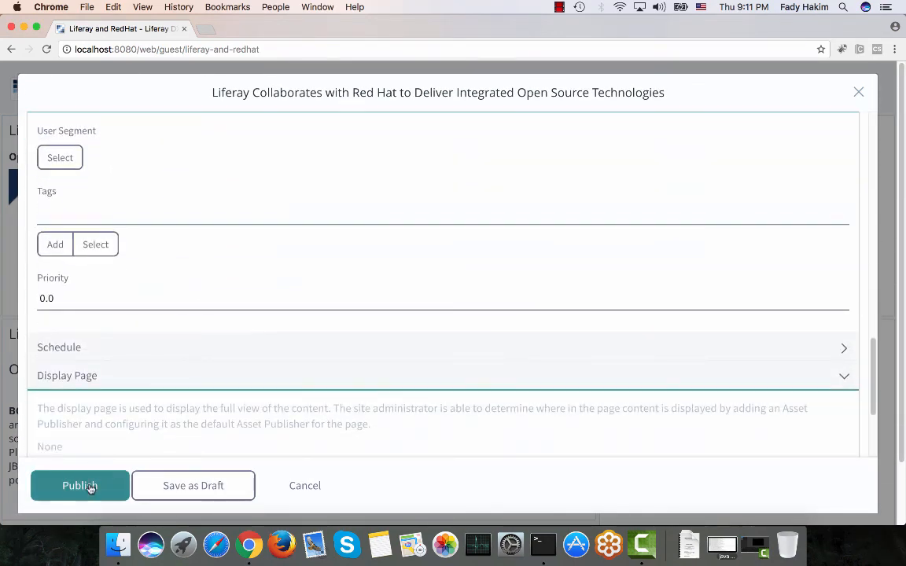
pyautogui.click(82, 486)
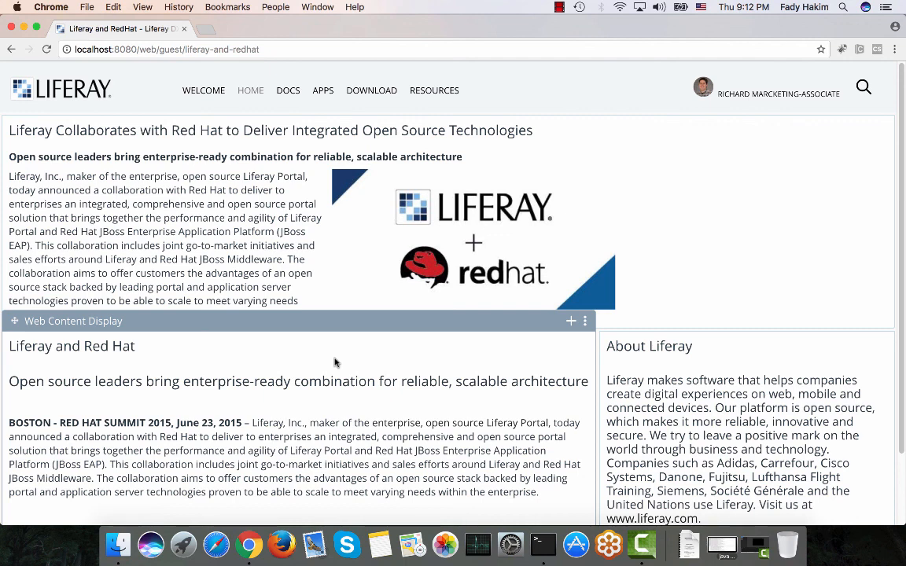
# In the About Liferay WYSIWYG configuration, bold the phrase "Liferay makes software" and save.
pyautogui.scroll(-1, 335, 362)
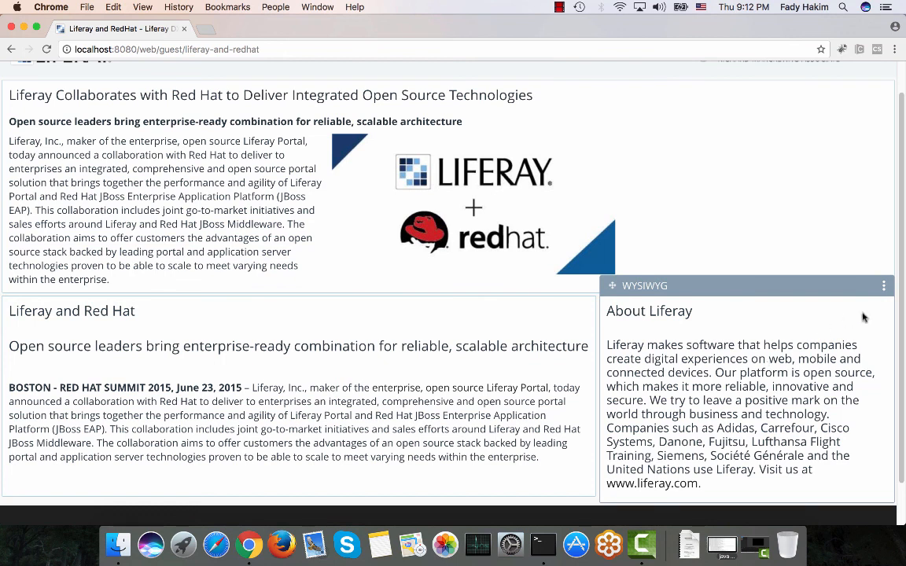
pyautogui.click(884, 288)
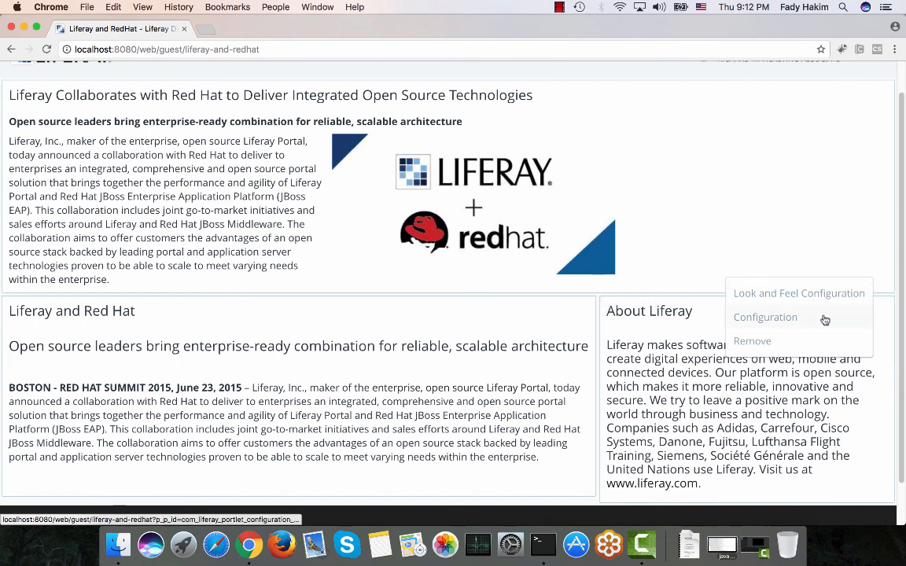
pyautogui.click(766, 317)
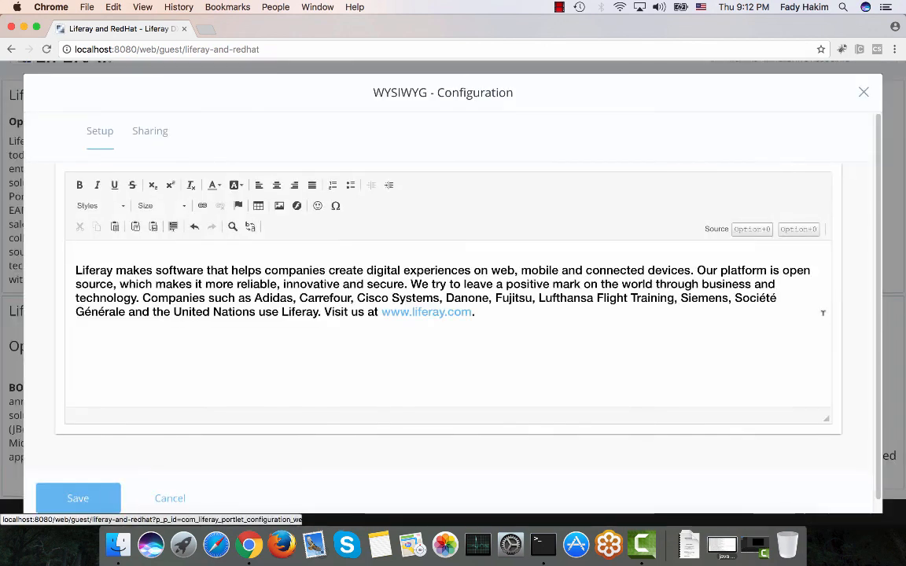
pyautogui.moveTo(75, 270); pyautogui.dragTo(207, 270)
pyautogui.click(78, 184)
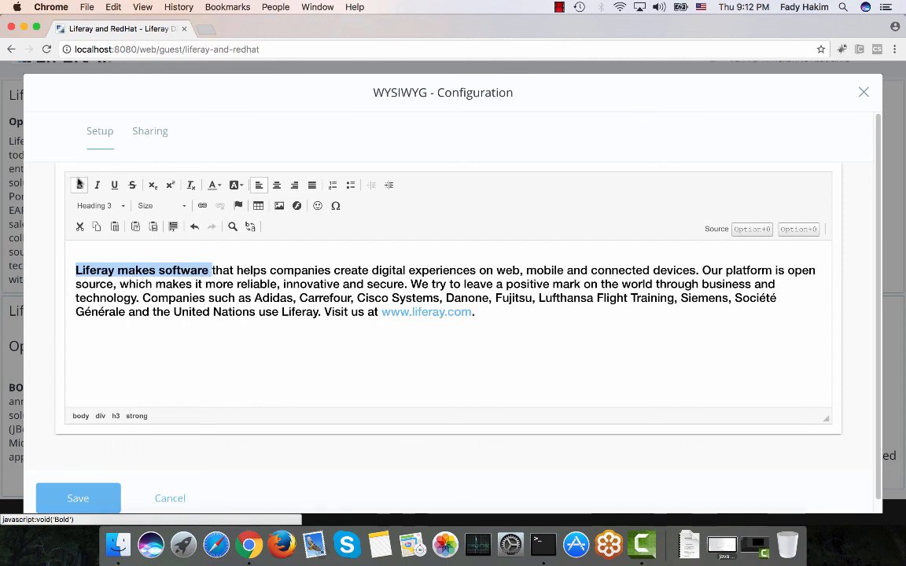
pyautogui.click(89, 498)
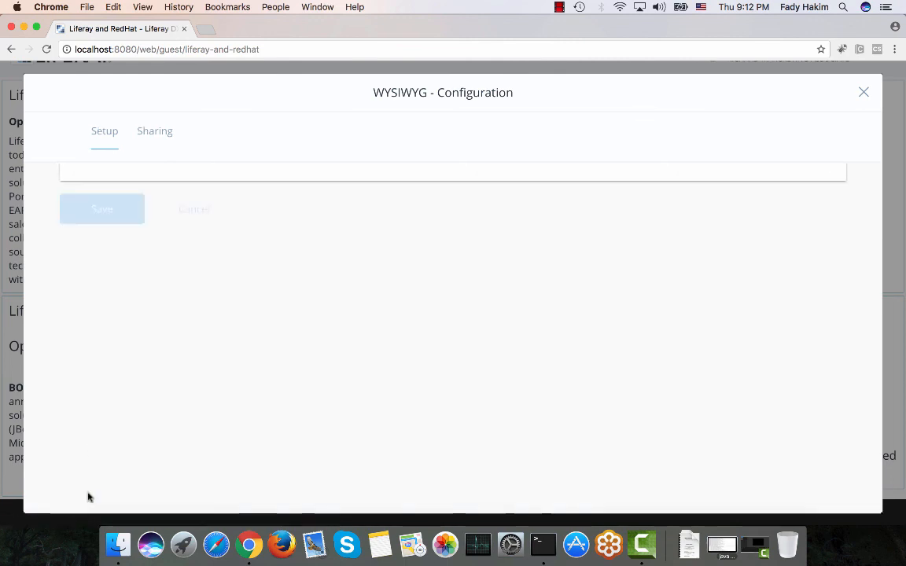
pyautogui.click(866, 94)
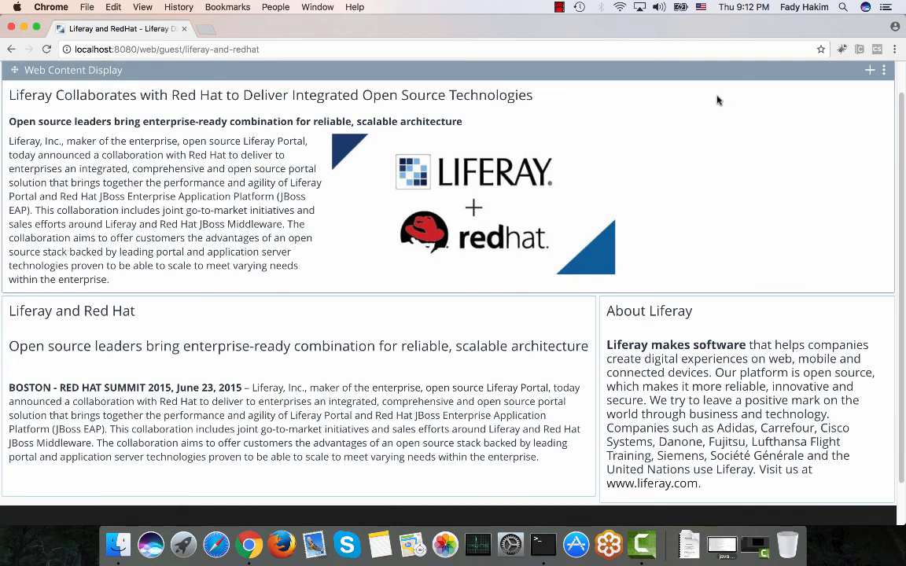
# Go to the Welcome page and open Web Content in the site's Content administration.
pyautogui.scroll(1, 550, 95)
pyautogui.click(197, 92)
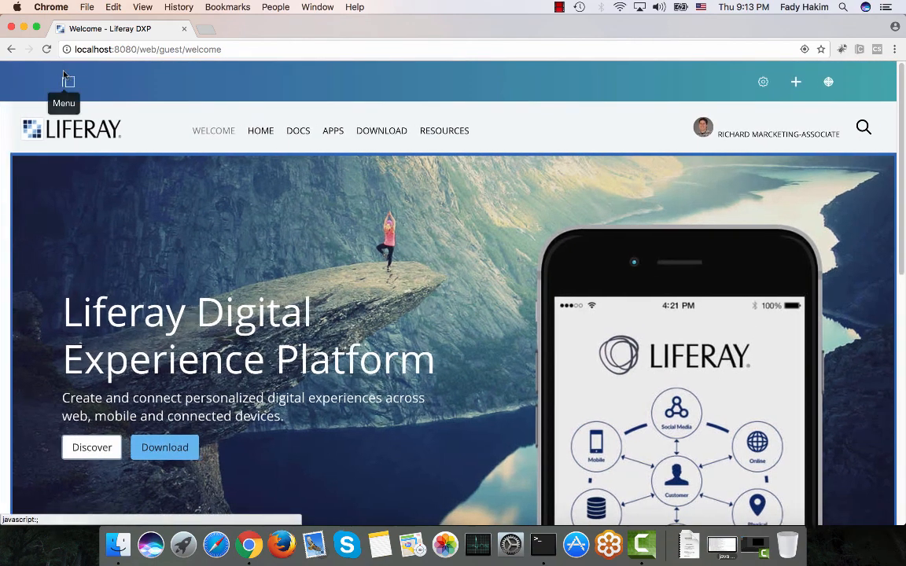
pyautogui.click(62, 78)
pyautogui.click(61, 234)
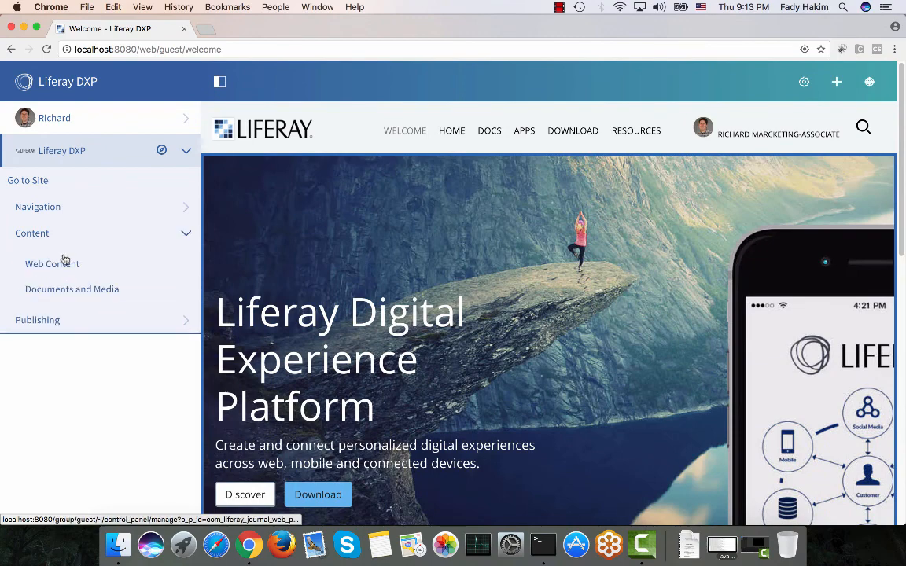
pyautogui.click(64, 261)
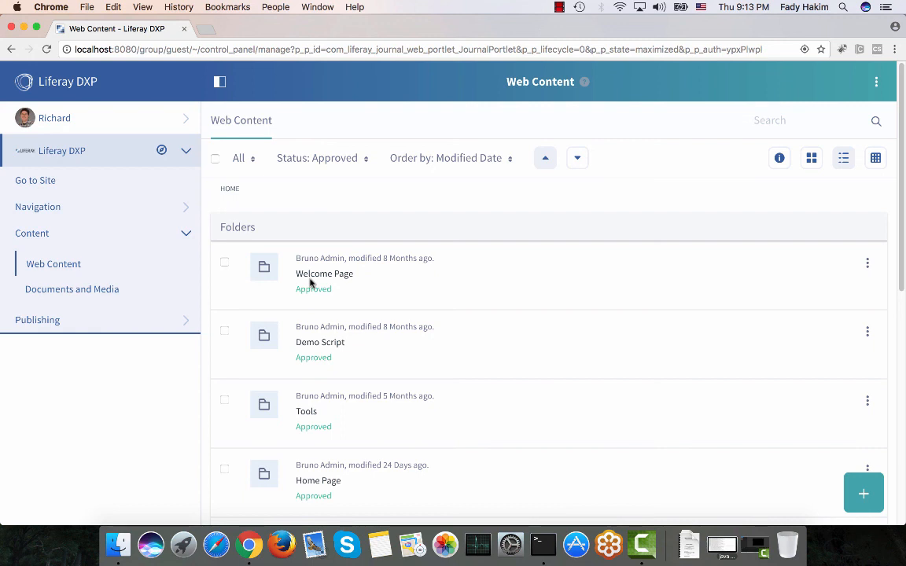
# Browse the articles inside the Liferay and RedHat Page folder, then return to the Web Content list.
pyautogui.scroll(-3, 313, 340)
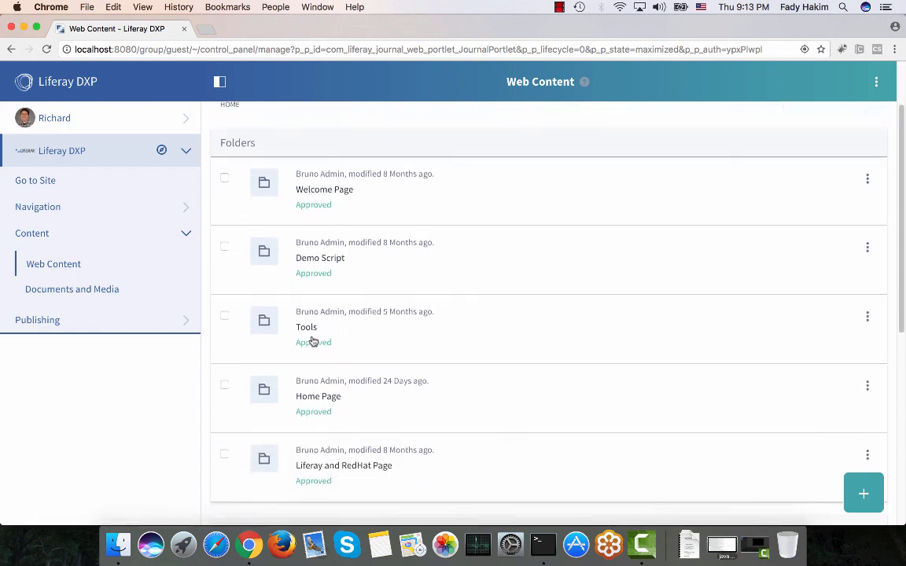
pyautogui.scroll(-4, 312, 337)
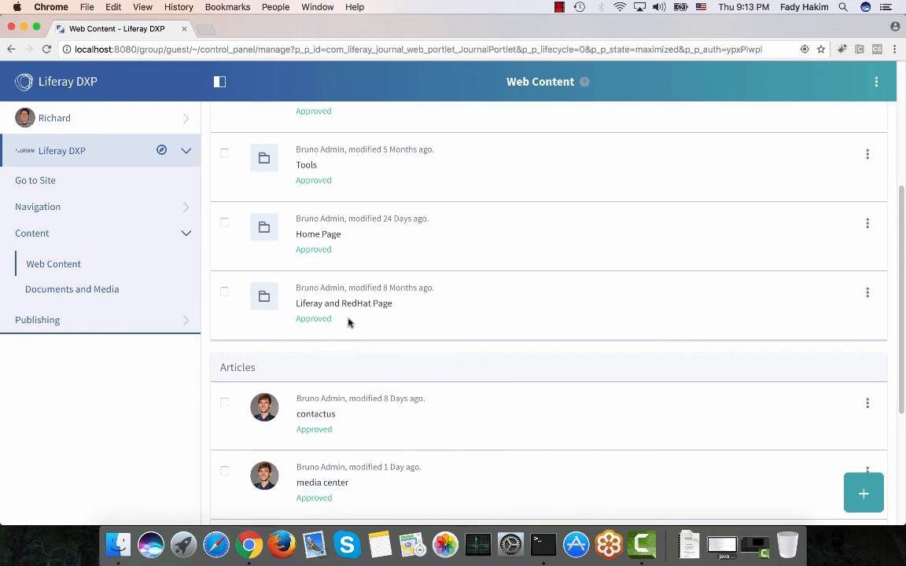
pyautogui.click(356, 303)
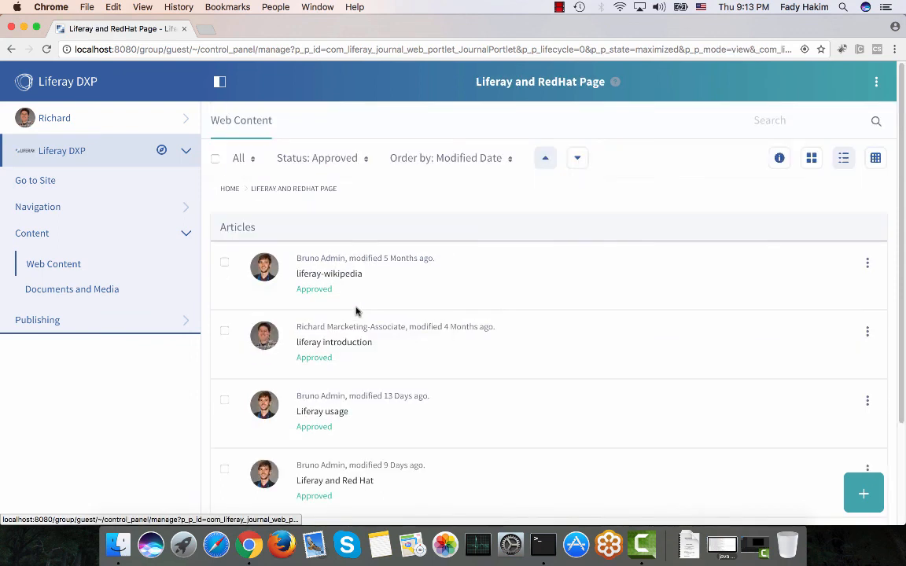
pyautogui.scroll(-3, 357, 312)
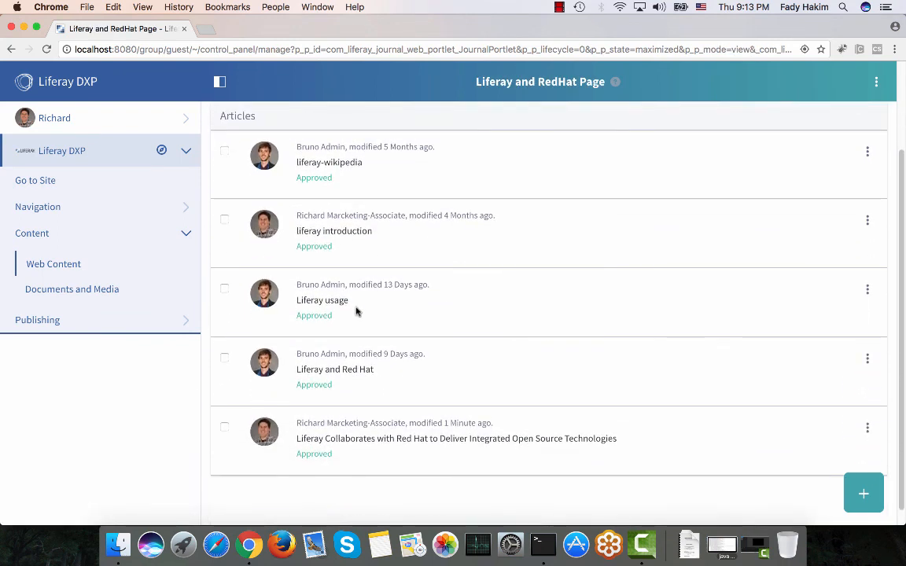
pyautogui.scroll(4, 279, 224)
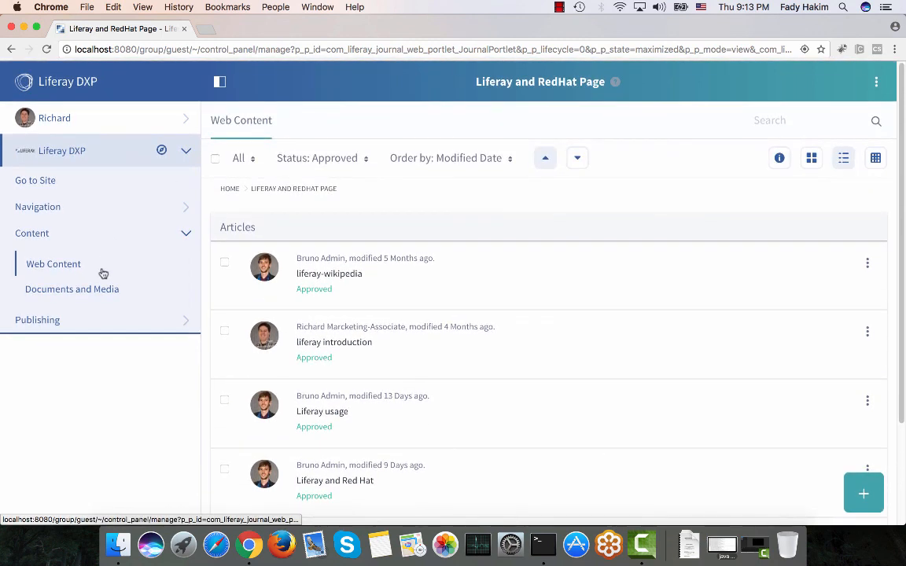
pyautogui.click(101, 270)
# Edit the Liferay and RedHat Page folder and set workflows for its restricted structures.
pyautogui.scroll(-3, 388, 395)
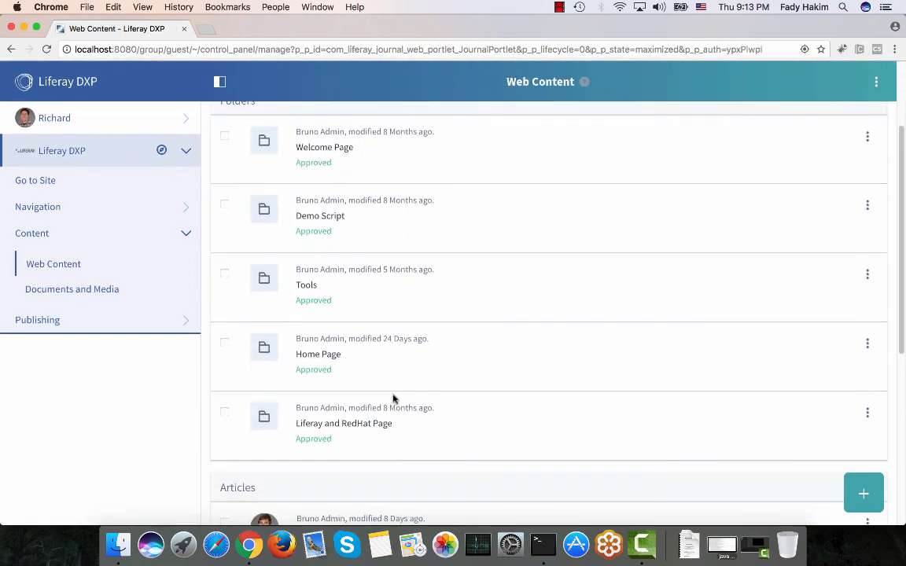
pyautogui.click(866, 415)
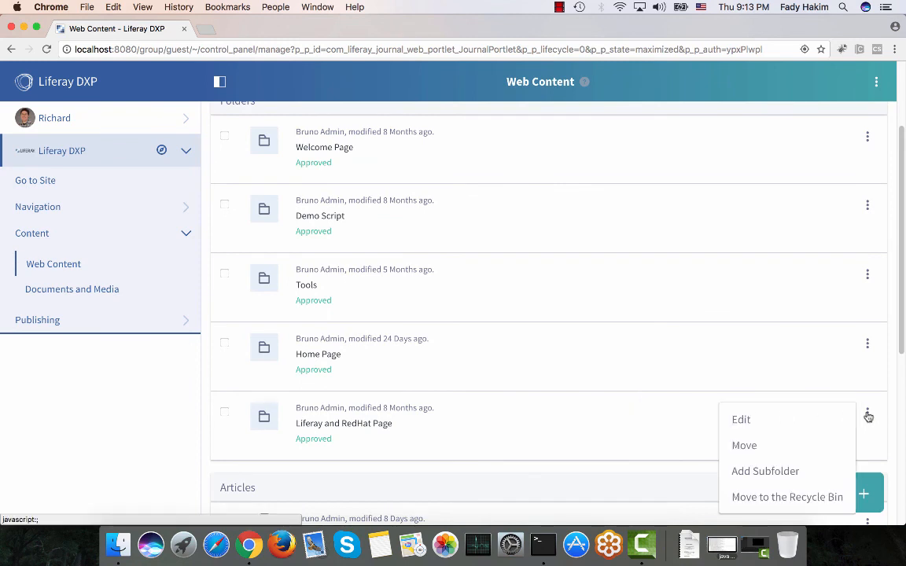
pyautogui.click(803, 419)
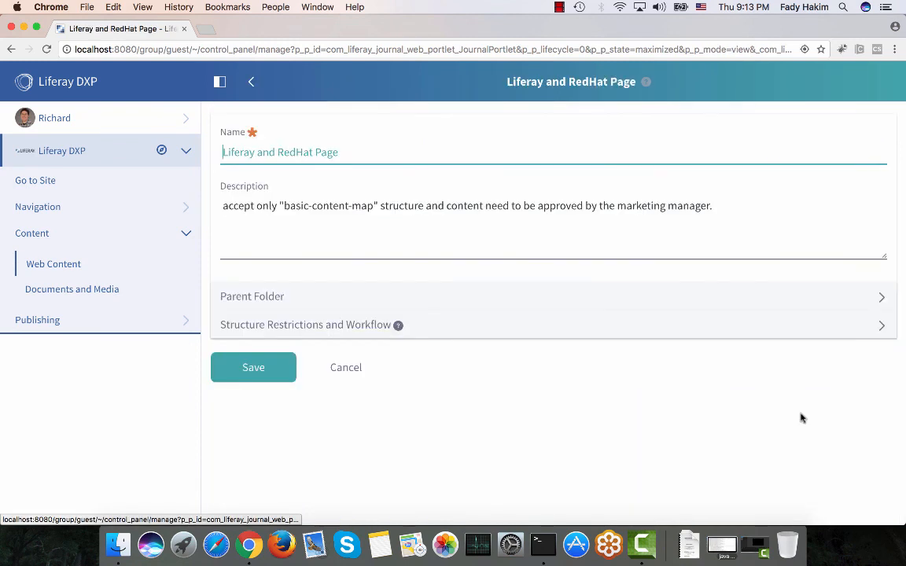
pyautogui.click(462, 321)
pyautogui.scroll(-3, 457, 325)
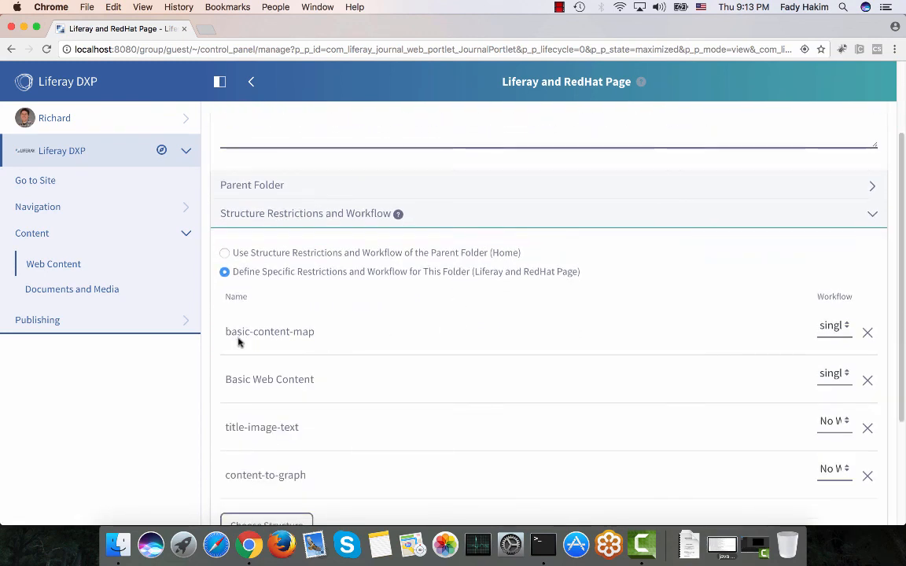
pyautogui.scroll(-3, 261, 358)
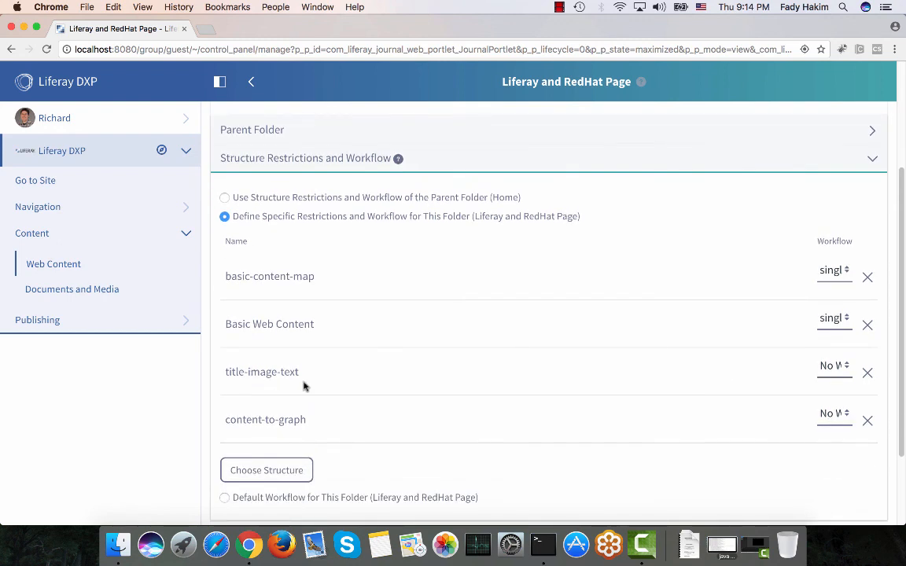
pyautogui.scroll(-1, 295, 383)
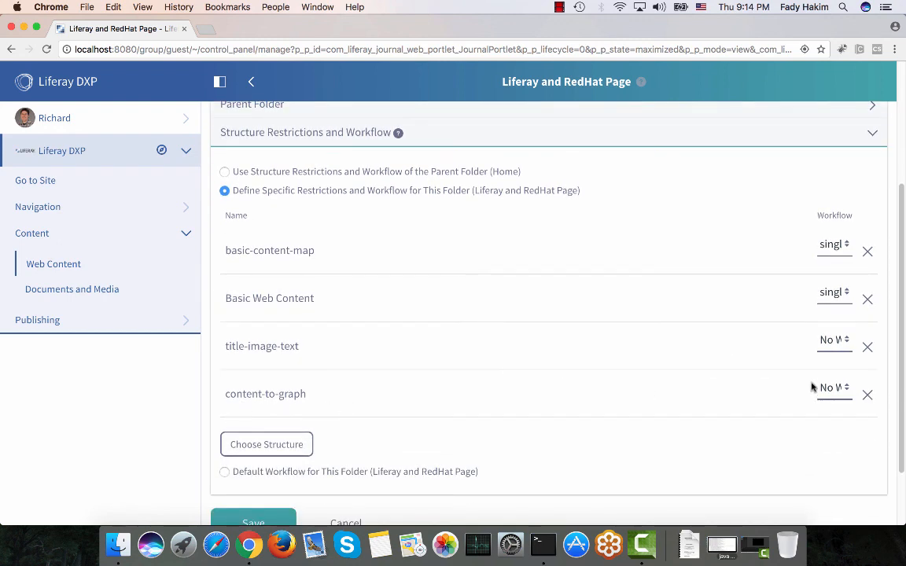
pyautogui.click(836, 341)
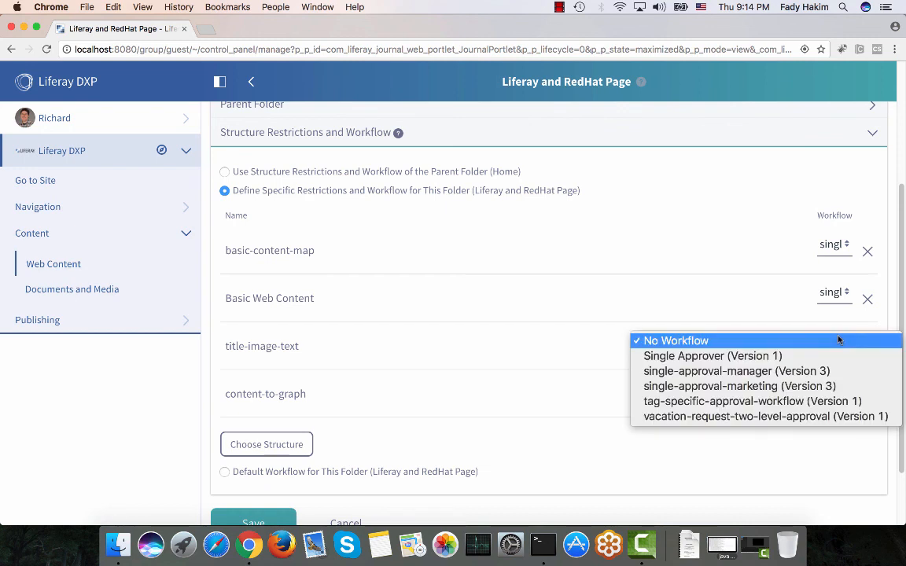
pyautogui.click(710, 305)
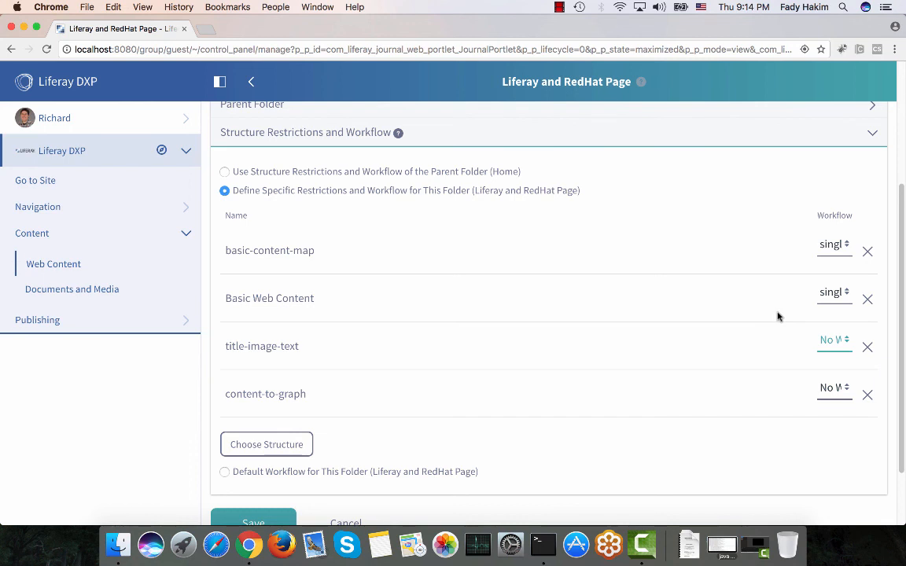
pyautogui.click(833, 293)
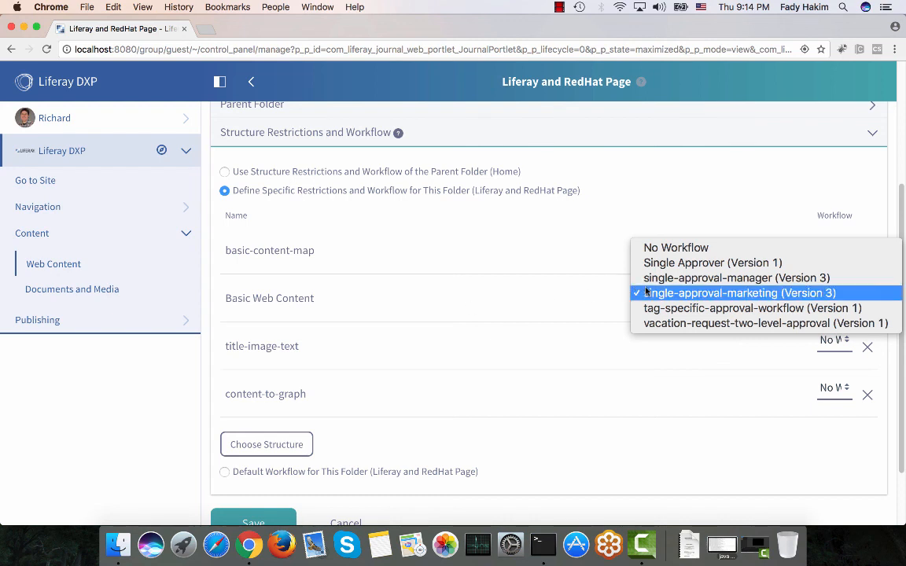
# Assign the single-approval-marketing (Version 3) workflow to Basic Web Content and open the site's Home page.
pyautogui.click(506, 269)
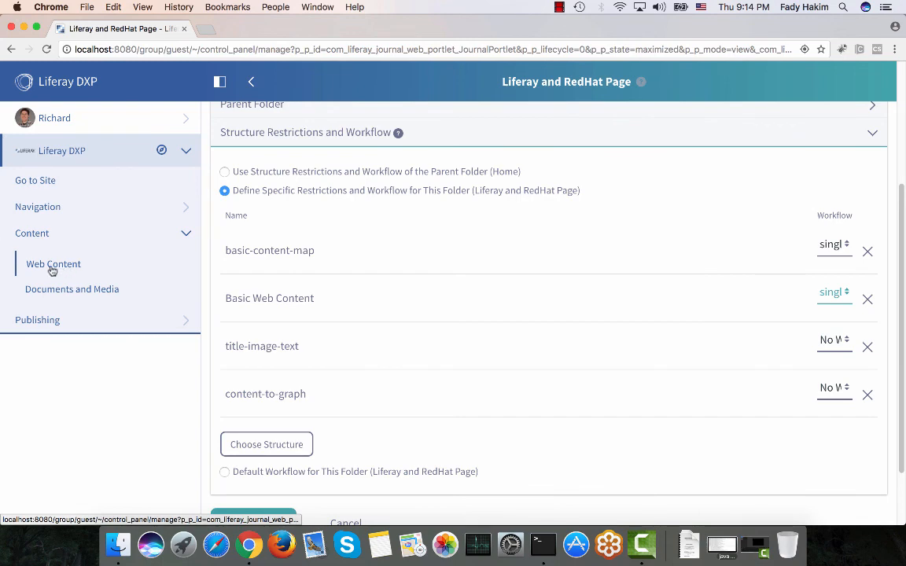
pyautogui.click(45, 181)
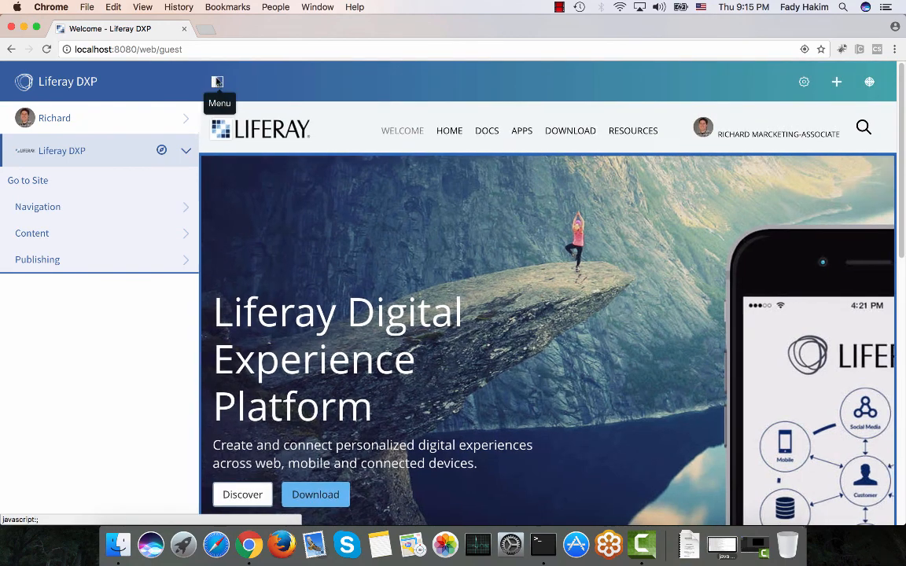
pyautogui.click(217, 82)
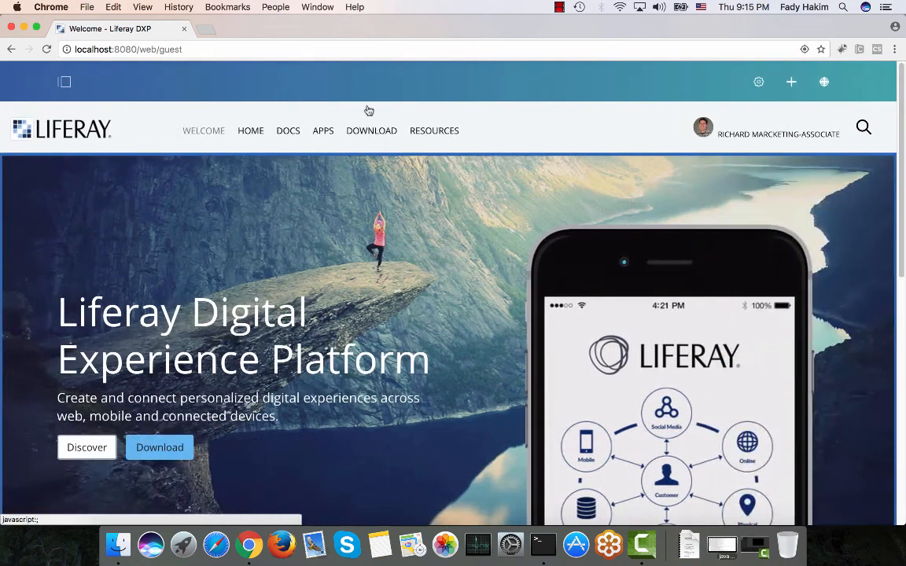
pyautogui.moveTo(254, 134)
pyautogui.click(264, 167)
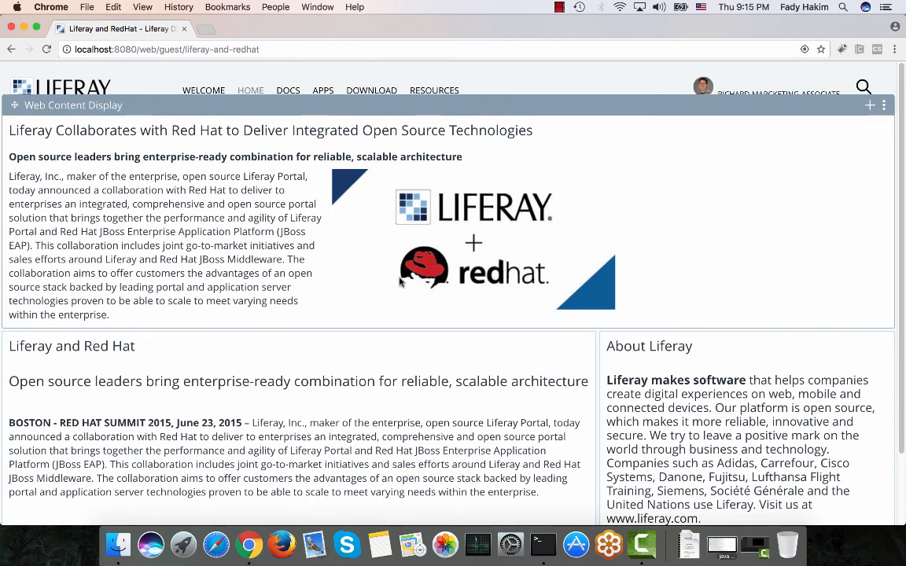
# Open the Liferay and Red Hat web content article for editing from its page display.
pyautogui.scroll(-2, 364, 328)
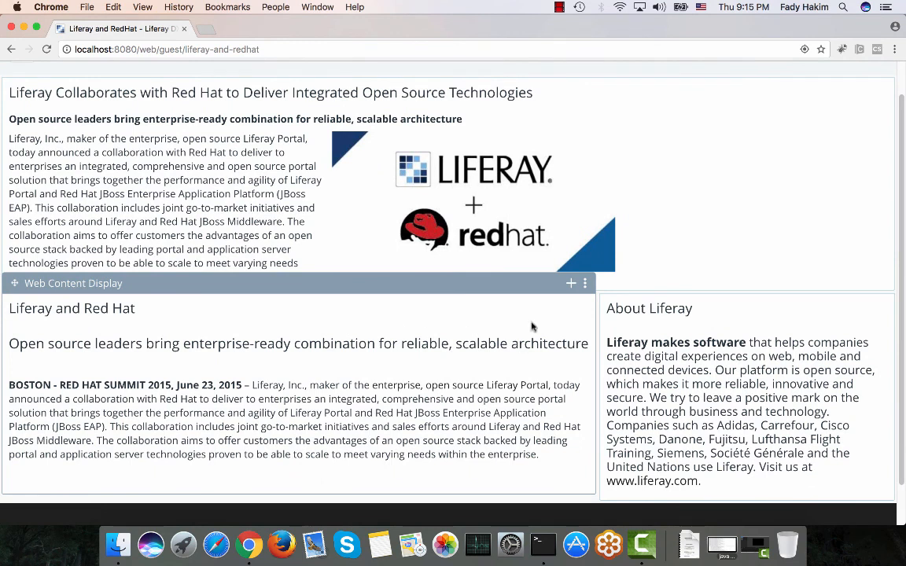
pyautogui.click(586, 282)
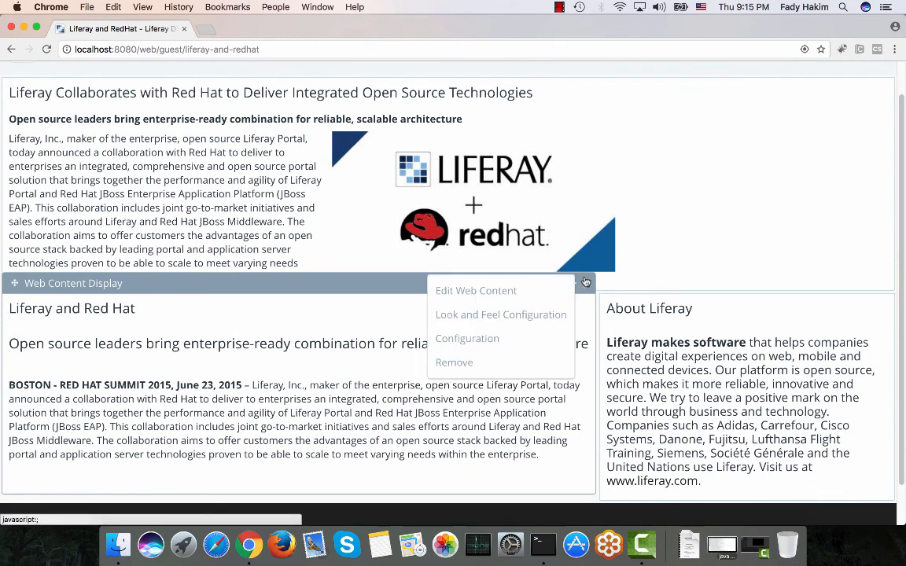
pyautogui.click(473, 291)
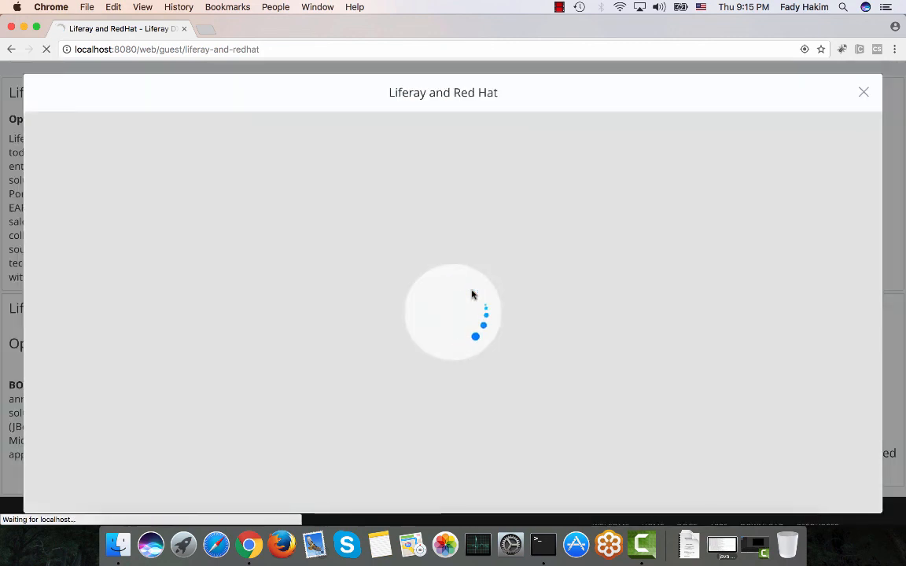
# Insert the Java_programming_language_logo.png image from the Images Liferay folder above the article's heading.
pyautogui.scroll(-5, 472, 295)
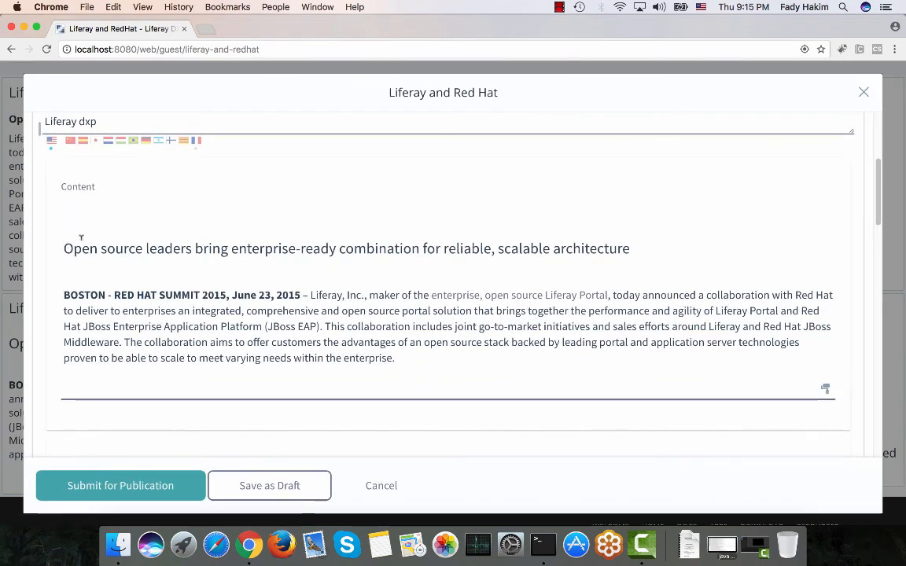
pyautogui.click(64, 249)
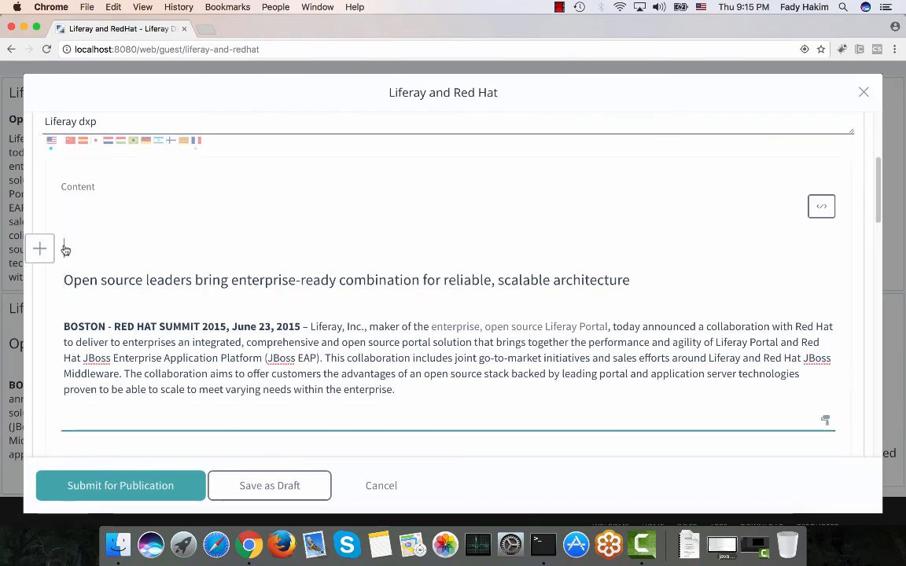
pyautogui.click(37, 269)
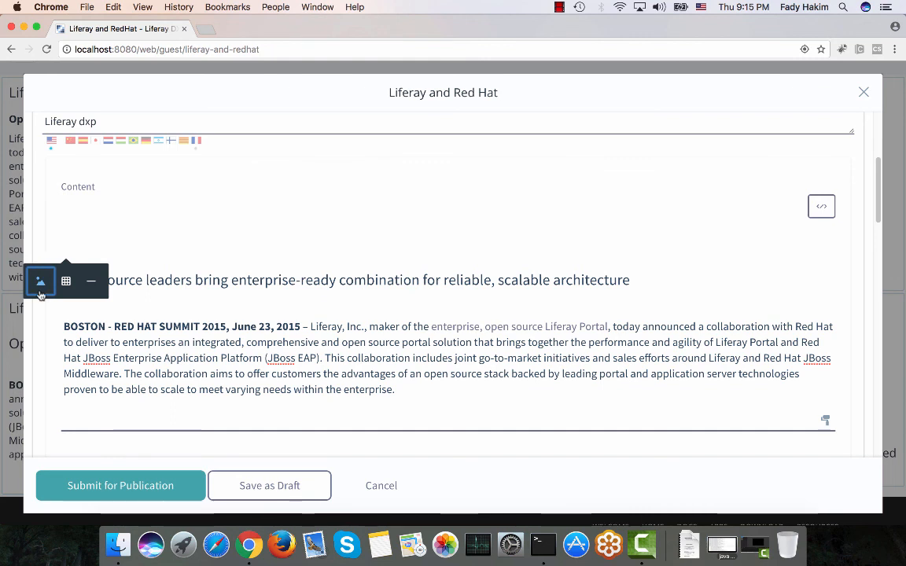
pyautogui.click(40, 285)
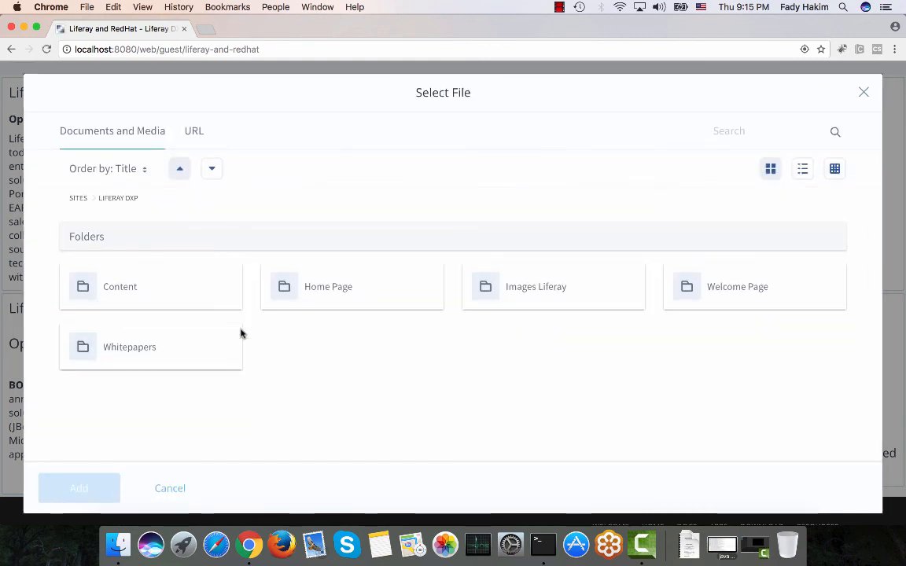
pyautogui.click(712, 289)
pyautogui.scroll(-3, 549, 292)
pyautogui.scroll(-5, 549, 292)
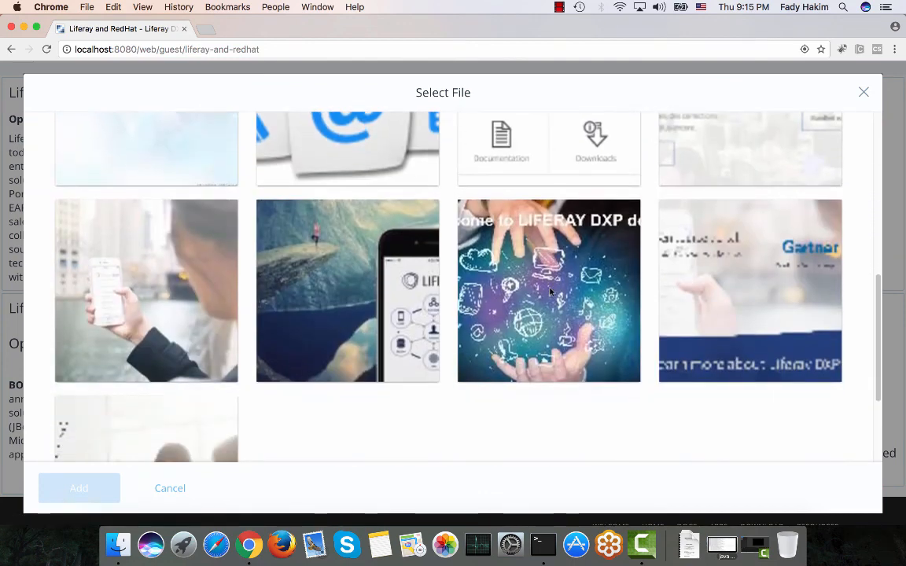
pyautogui.scroll(8, 548, 291)
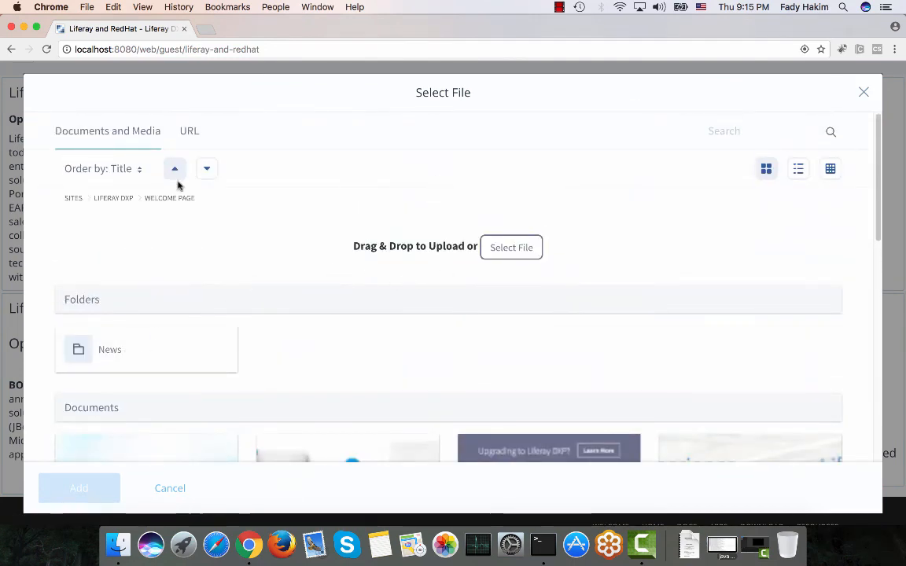
pyautogui.click(114, 201)
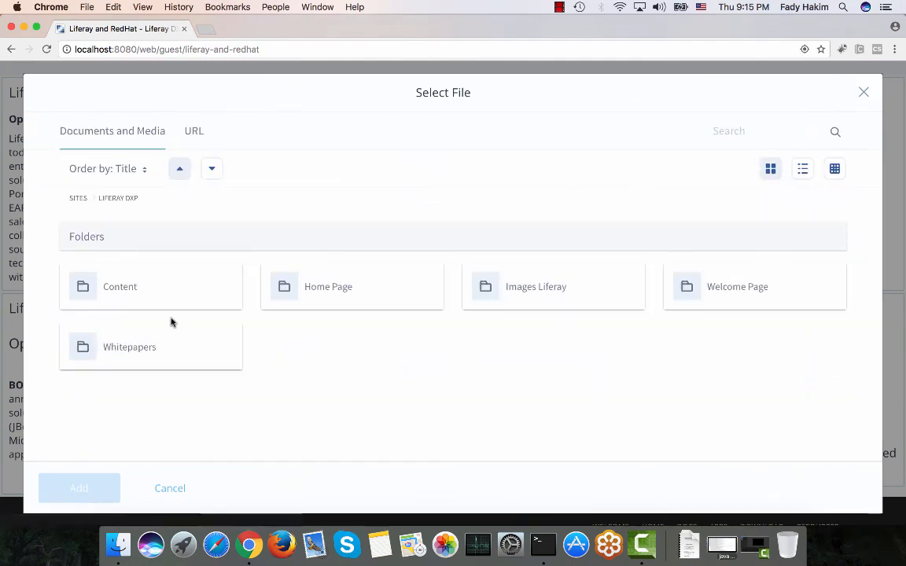
pyautogui.click(121, 285)
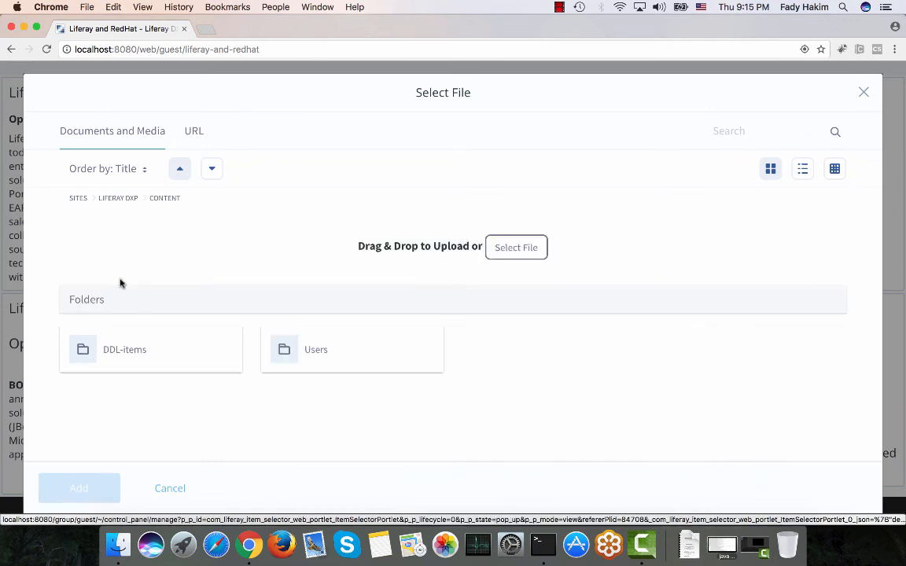
pyautogui.click(113, 198)
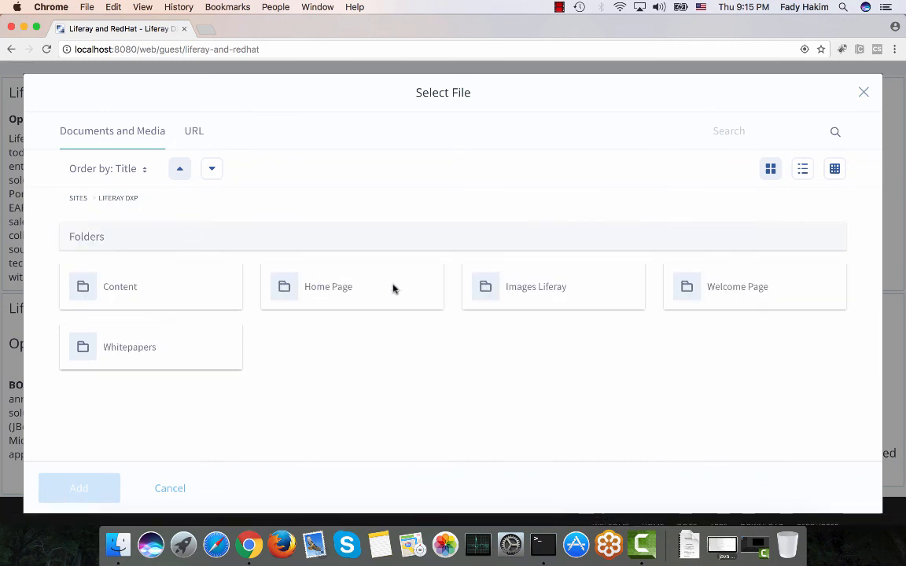
pyautogui.click(538, 288)
pyautogui.scroll(-5, 539, 288)
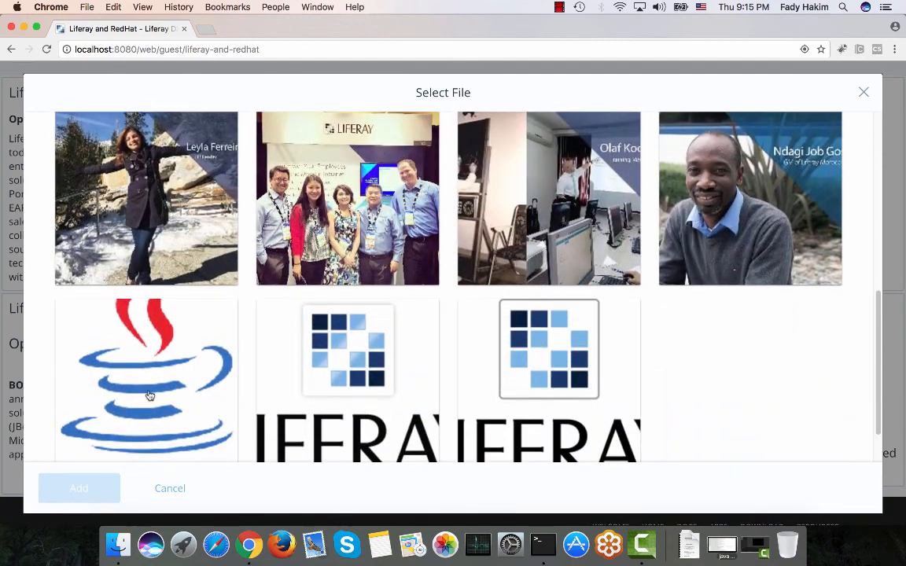
pyautogui.click(151, 391)
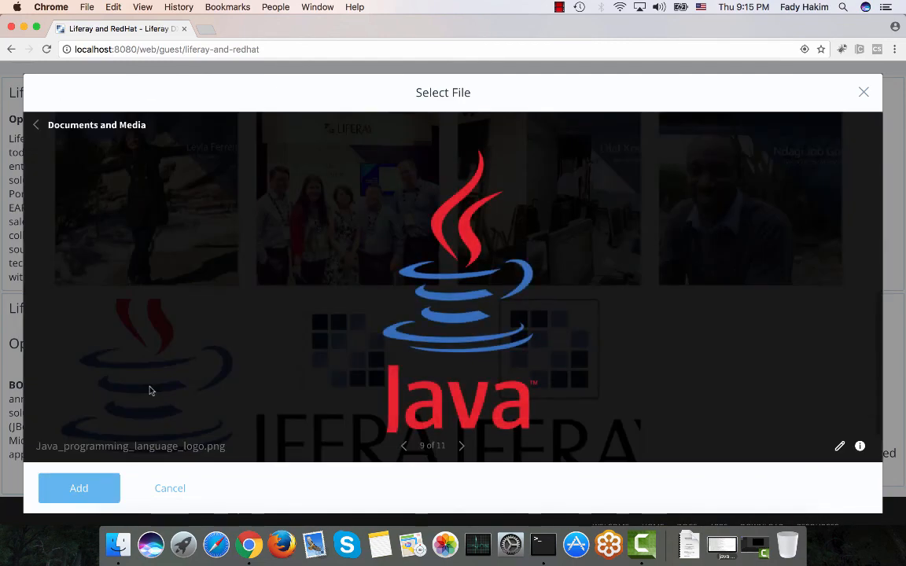
pyautogui.click(91, 491)
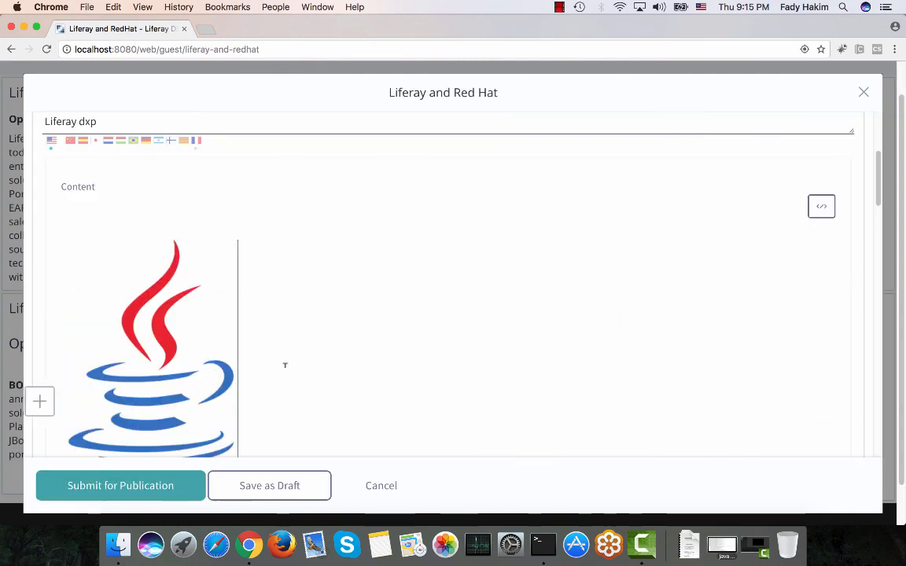
# Bold the words "Open source" in the heading and delete ", scalable architecture" from its end.
pyautogui.scroll(-5, 283, 364)
pyautogui.scroll(-1, 285, 365)
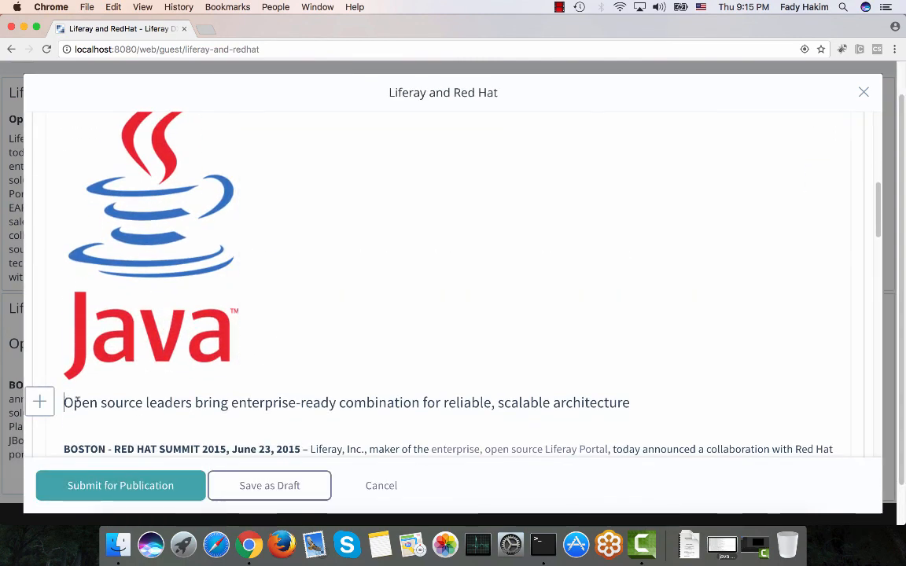
pyautogui.moveTo(64, 402); pyautogui.dragTo(143, 402)
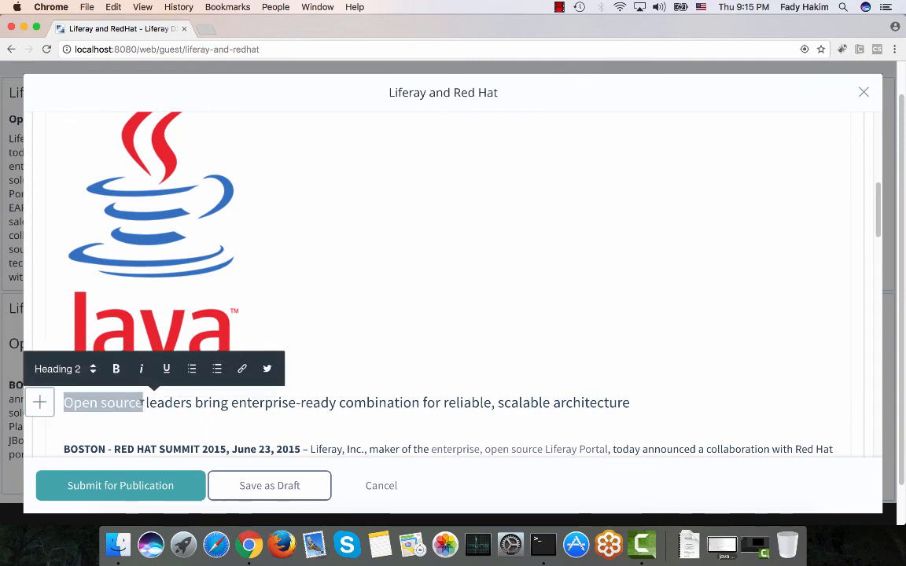
pyautogui.click(115, 369)
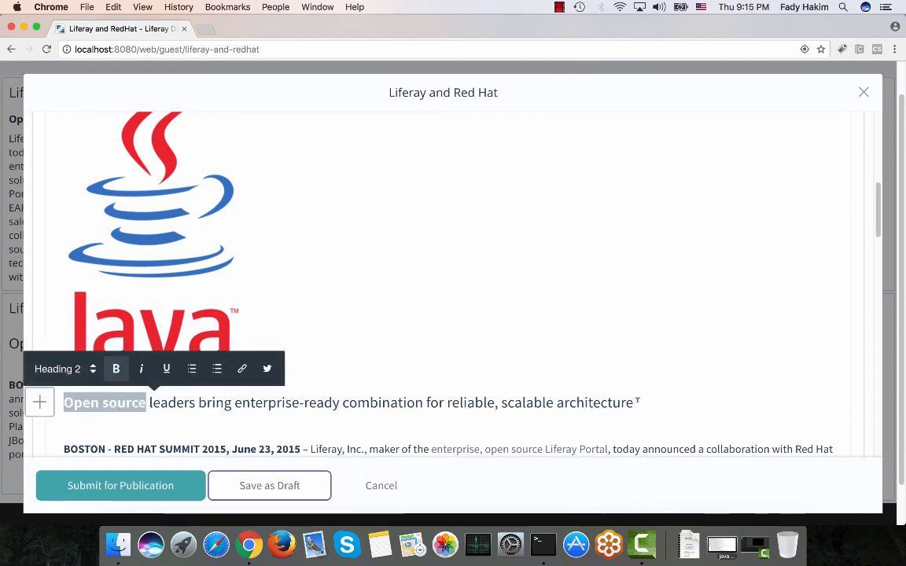
pyautogui.moveTo(634, 402); pyautogui.dragTo(494, 398)
pyautogui.press('BackSpace')
# Prefix the heading with the word NEW and submit the article for publication.
pyautogui.click(64, 402)
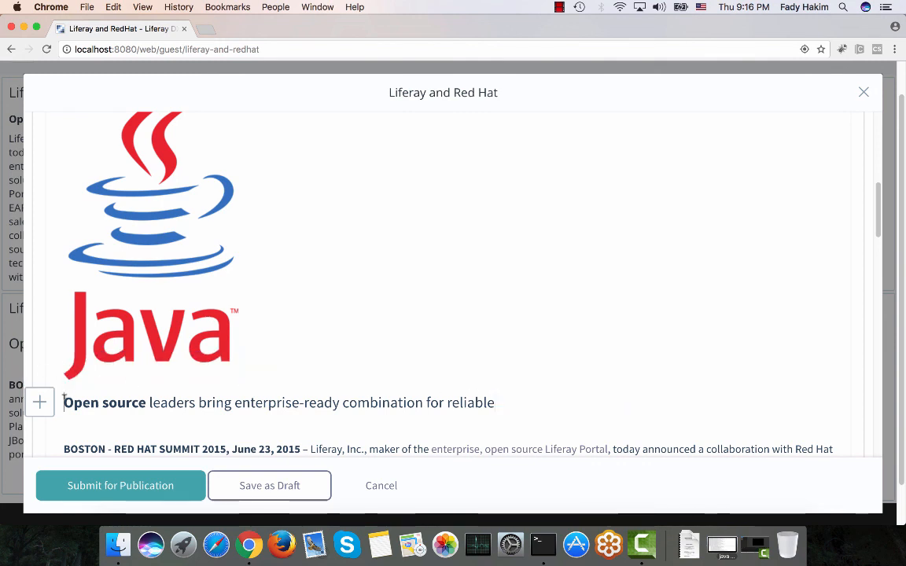
pyautogui.write('NEw')
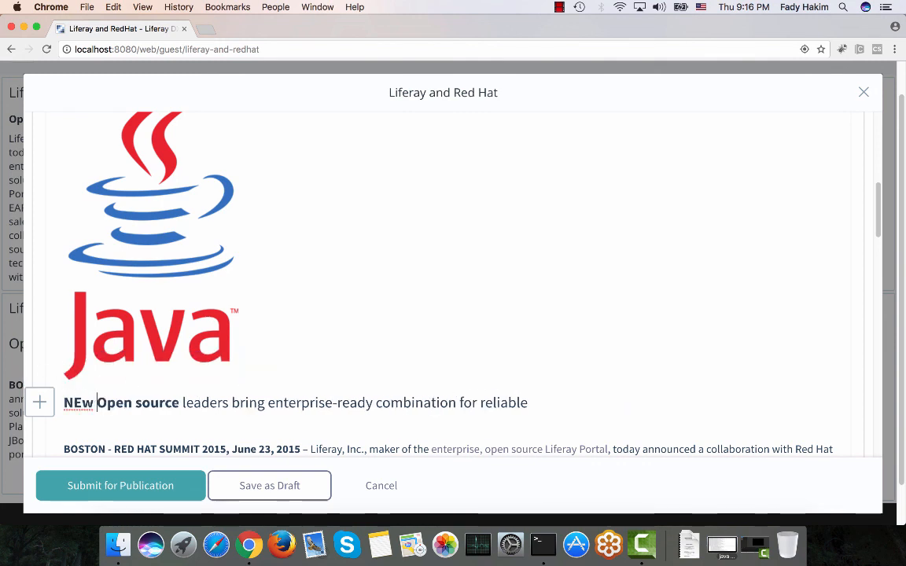
pyautogui.press('BackSpace')
pyautogui.press('BackSpace')
pyautogui.write('W')
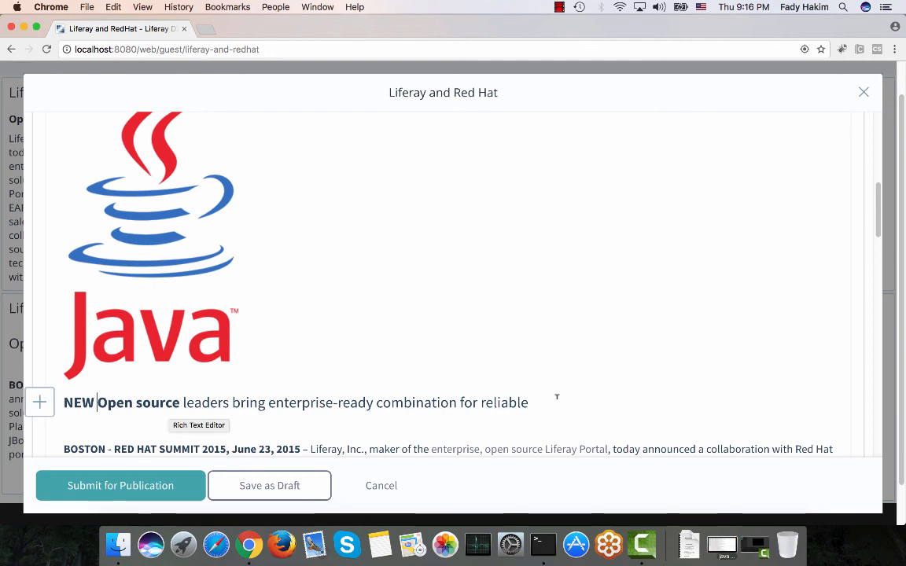
pyautogui.click(162, 494)
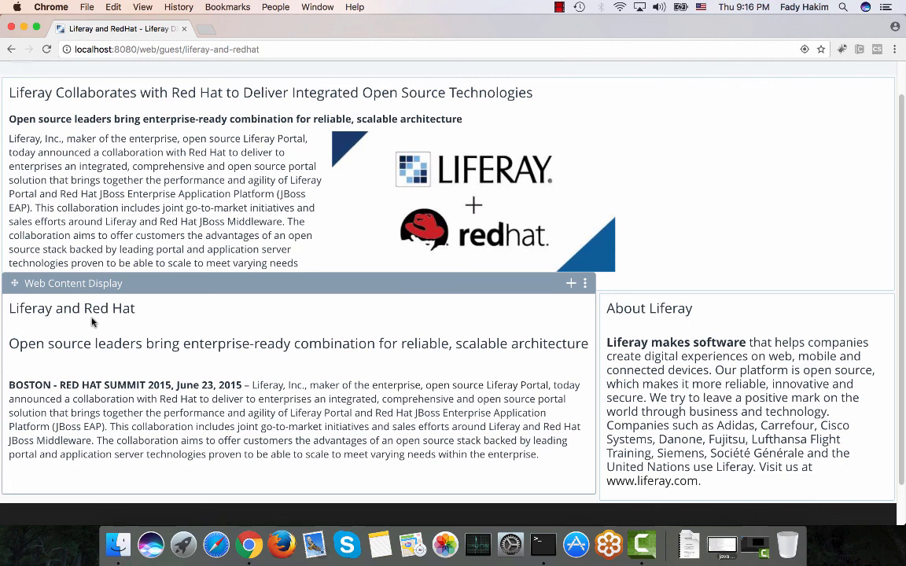
# Switch to Firefox and open localhost:8080.
pyautogui.click(282, 544)
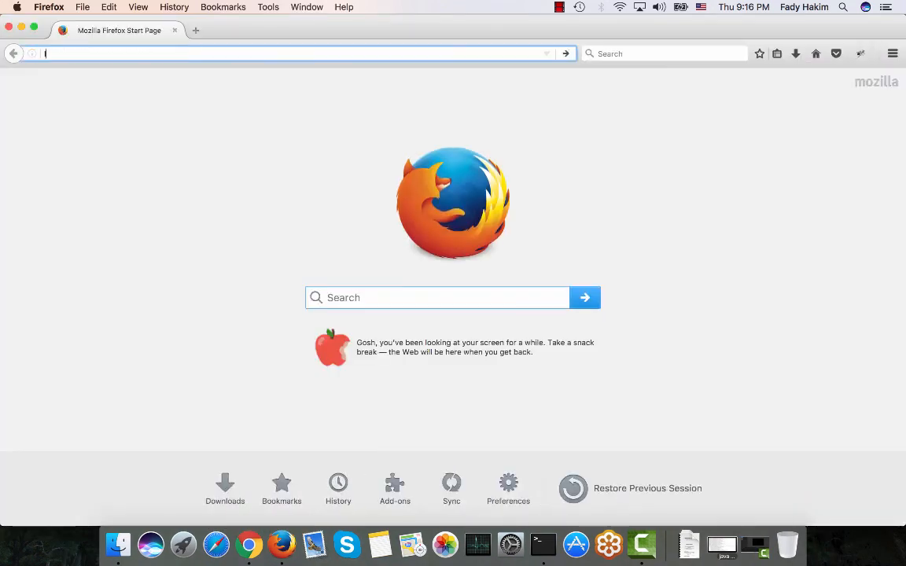
pyautogui.write('localhost:808')
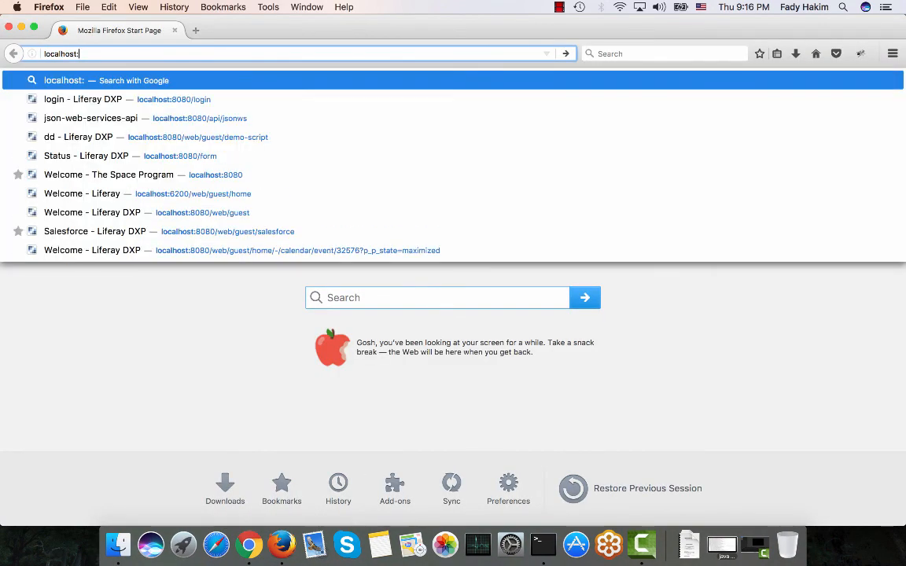
pyautogui.write('08')
pyautogui.press('Return')
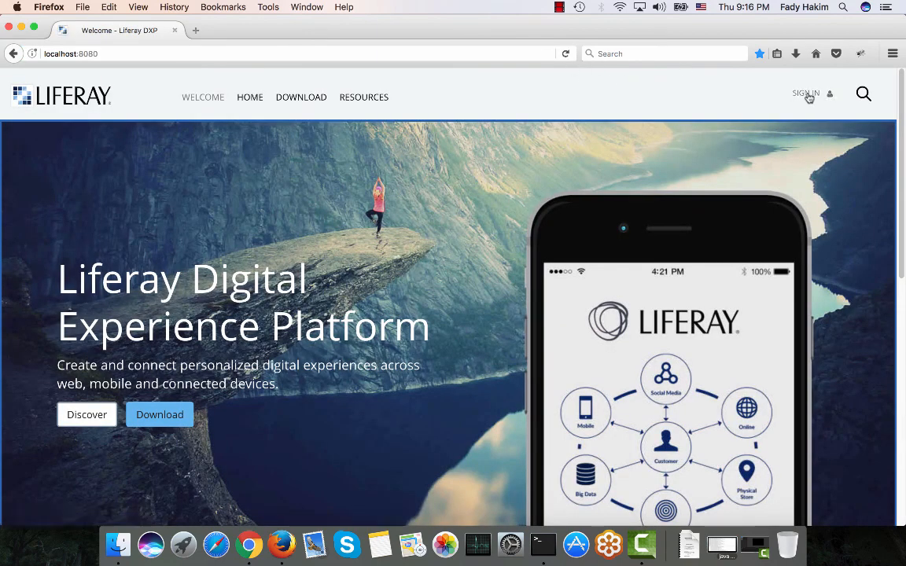
# Sign in with the marketing director's screen name and account password.
pyautogui.click(808, 95)
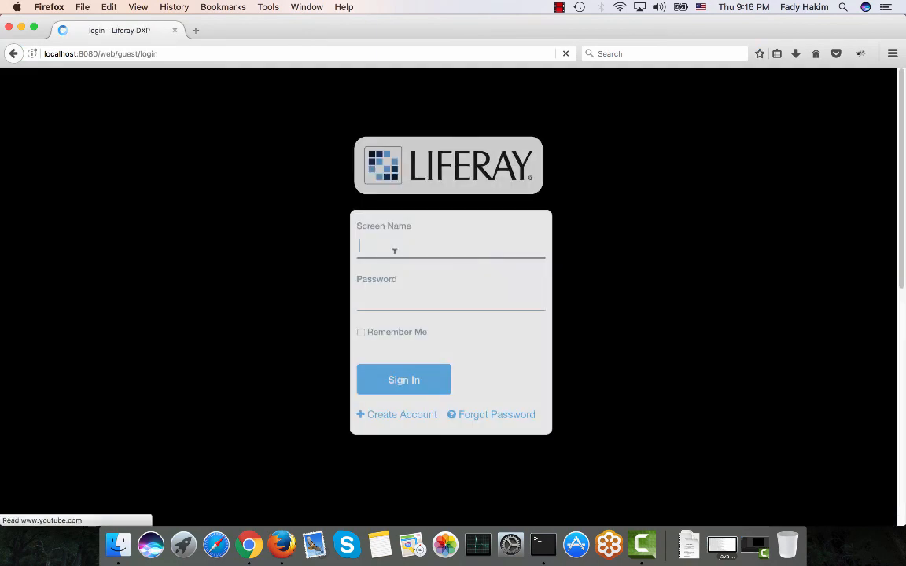
pyautogui.write('michelle')
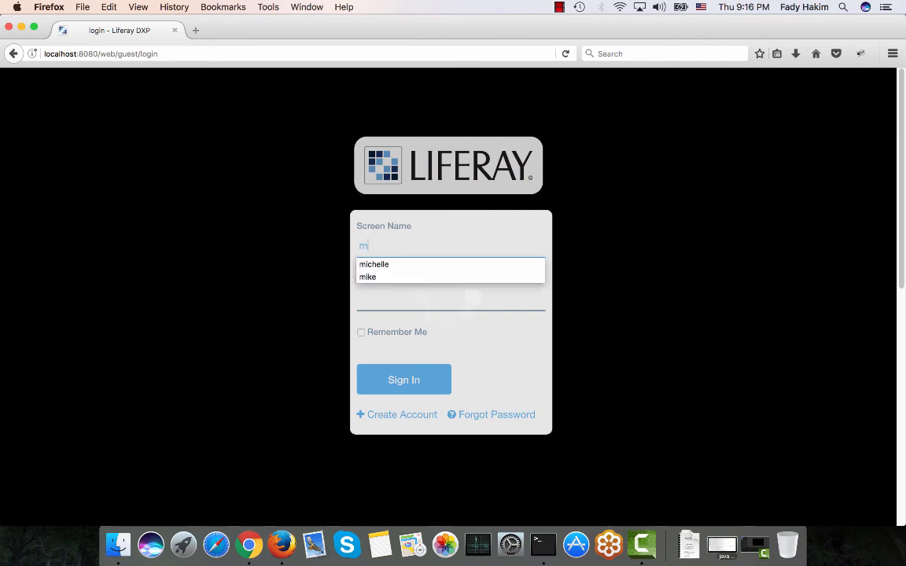
pyautogui.press('Tab')
pyautogui.write('********')
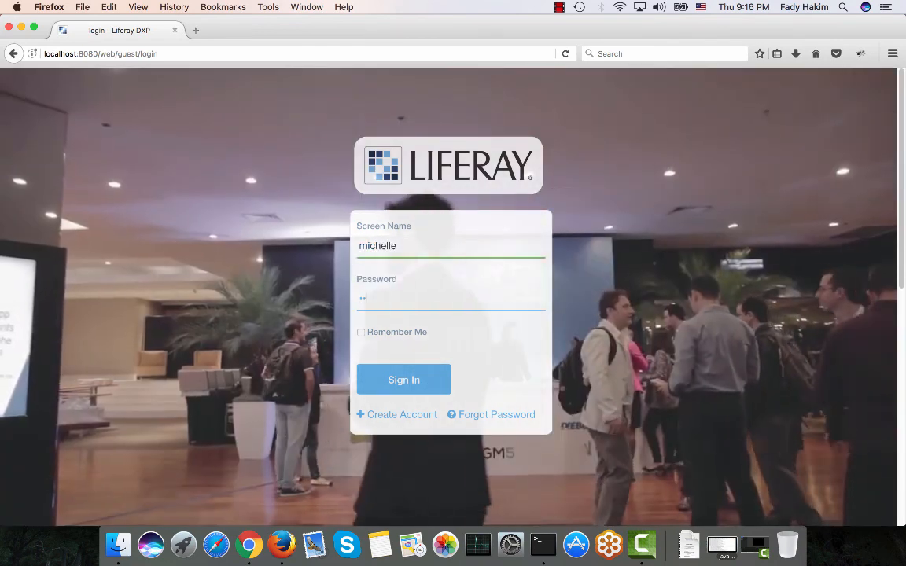
pyautogui.press('Return')
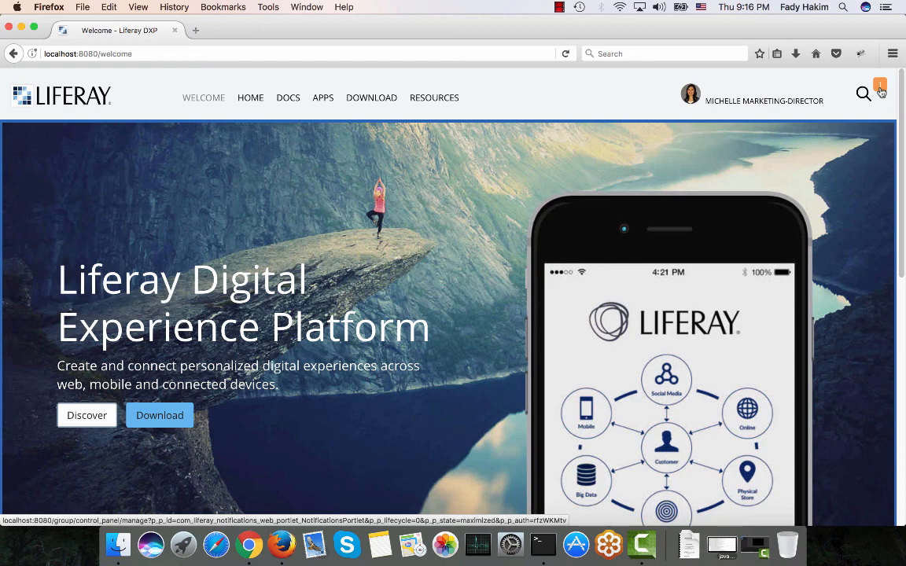
# Open your workflow tasks from the notification and show the tasks assigned to your roles.
pyautogui.click(881, 92)
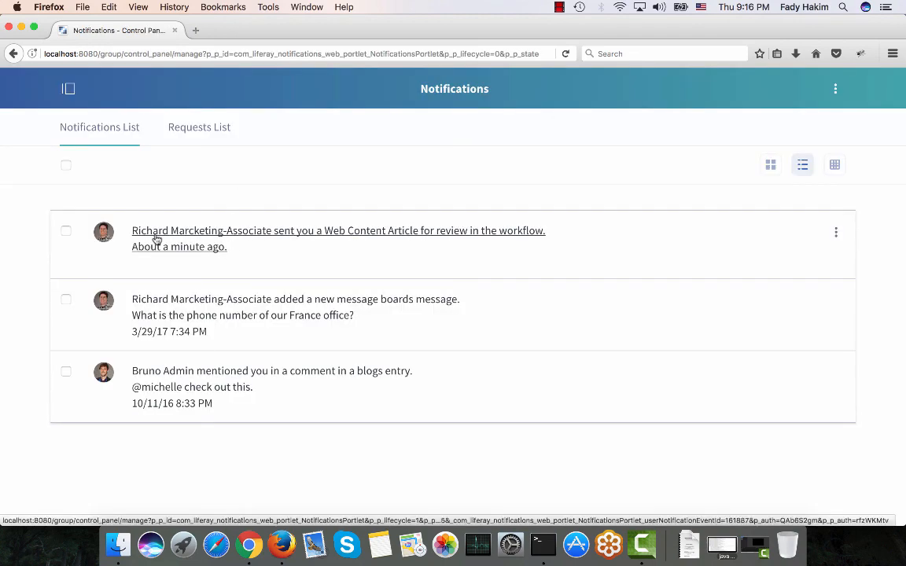
pyautogui.click(68, 88)
pyautogui.click(56, 133)
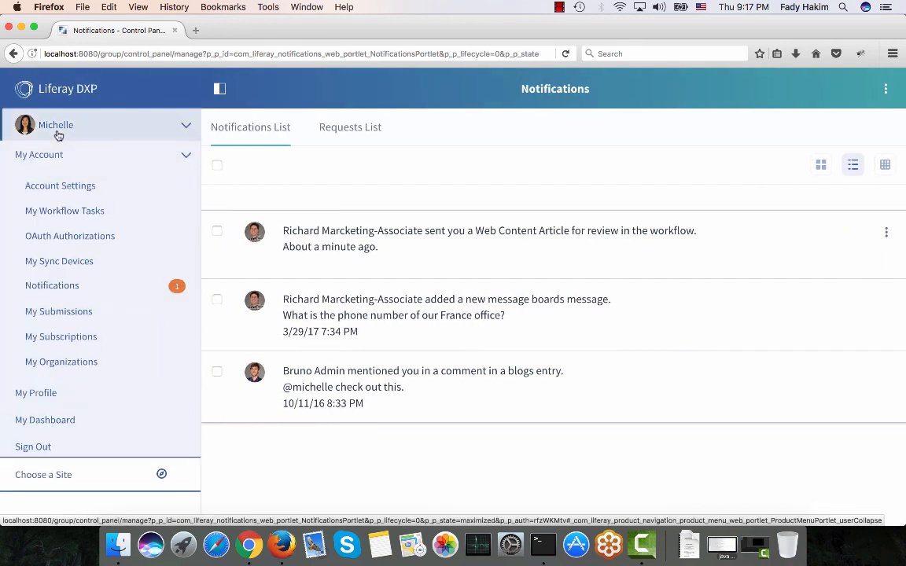
pyautogui.click(56, 215)
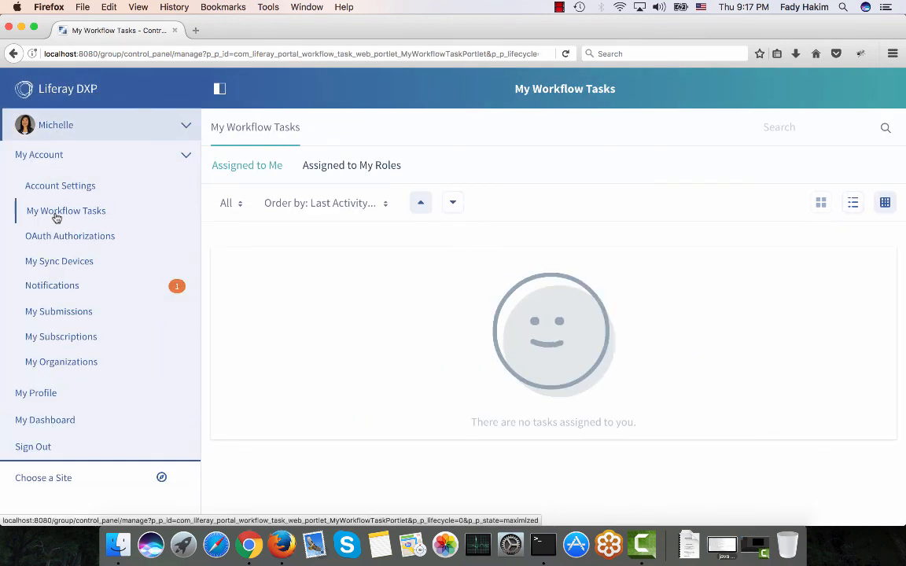
pyautogui.click(327, 168)
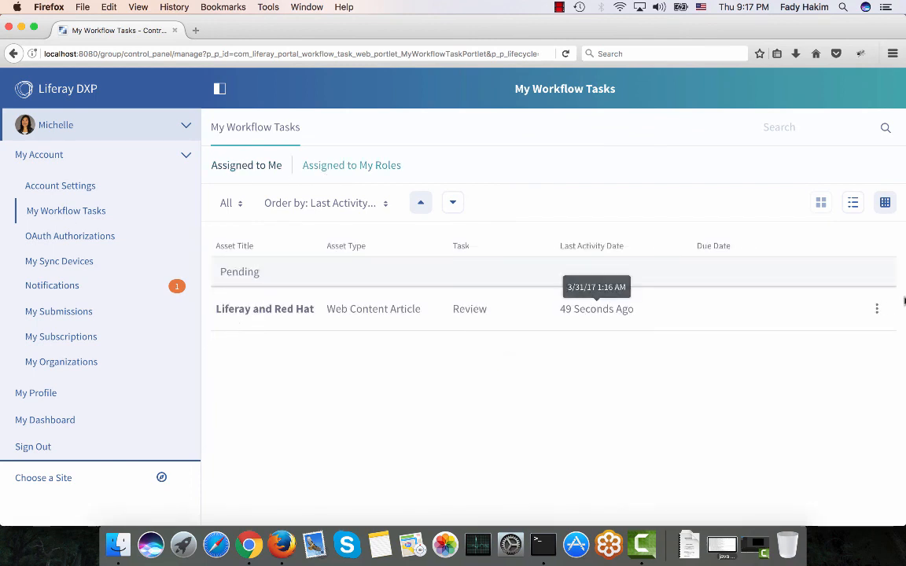
# Assign the Liferay and Red Hat review task to yourself with the comment "I will work on that now.".
pyautogui.click(877, 310)
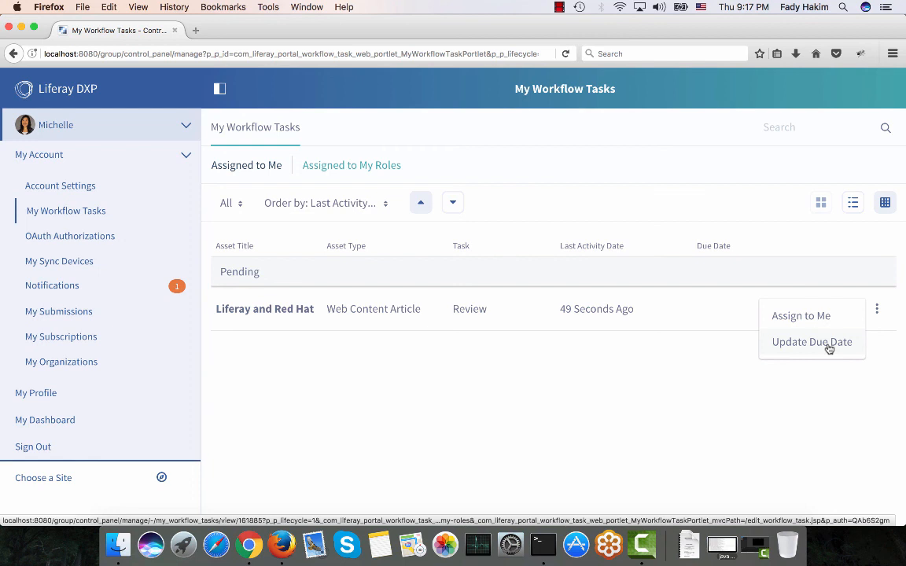
pyautogui.click(797, 319)
pyautogui.click(568, 284)
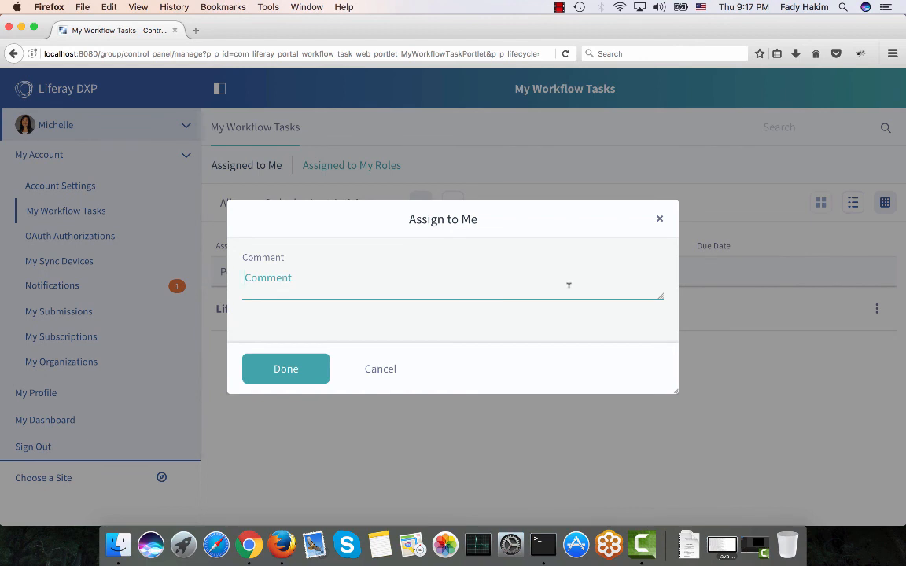
pyautogui.write('I will work on that now.')
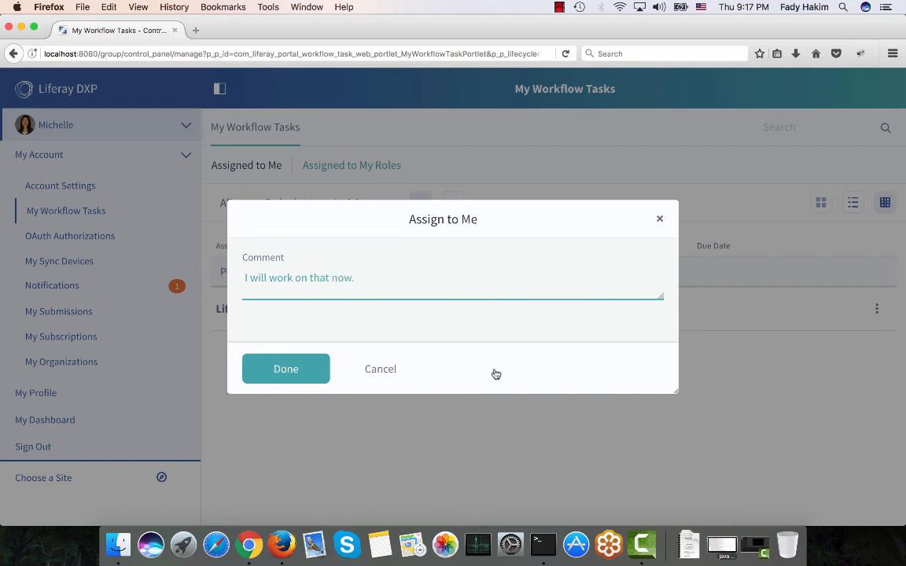
pyautogui.click(299, 376)
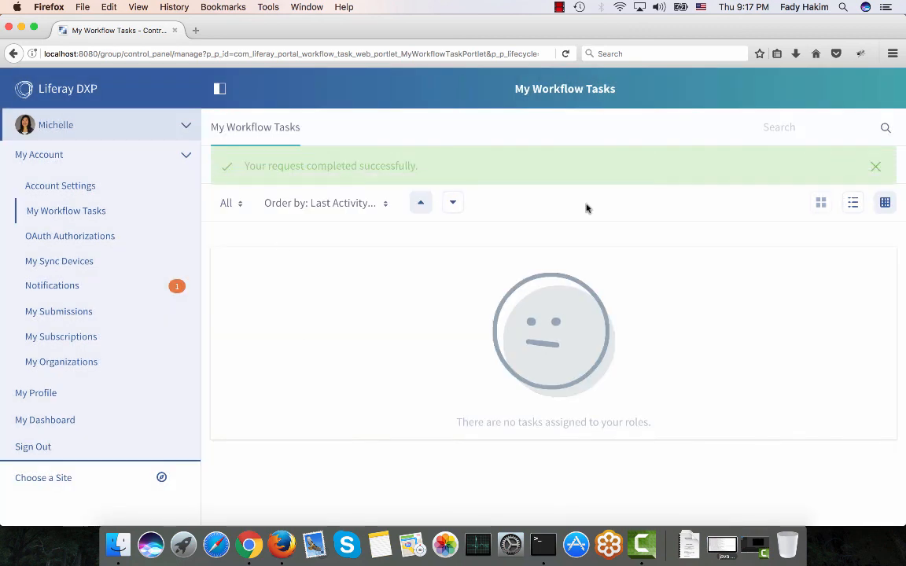
# Open the assigned Liferay and Red Hat review task and examine the differences between article versions 1.2 and 1.3.
pyautogui.click(874, 164)
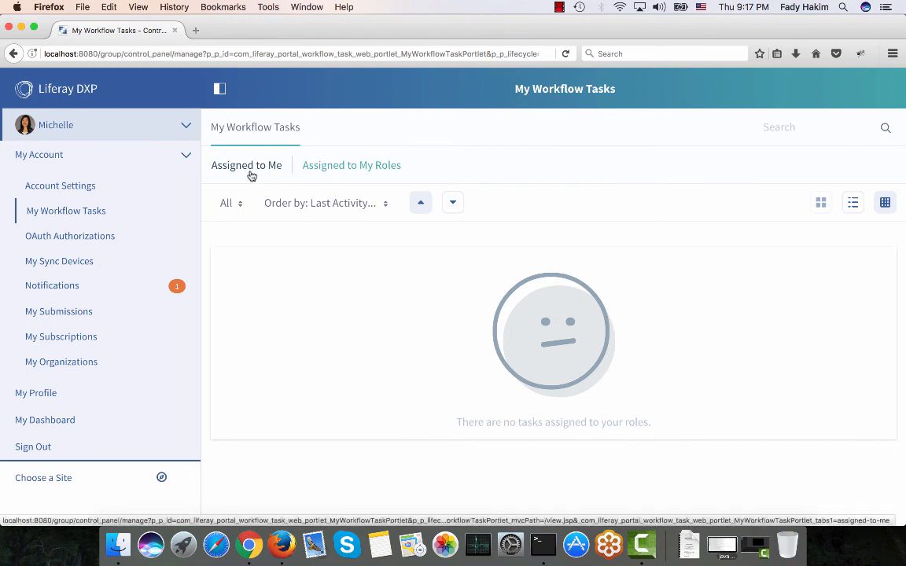
pyautogui.click(248, 171)
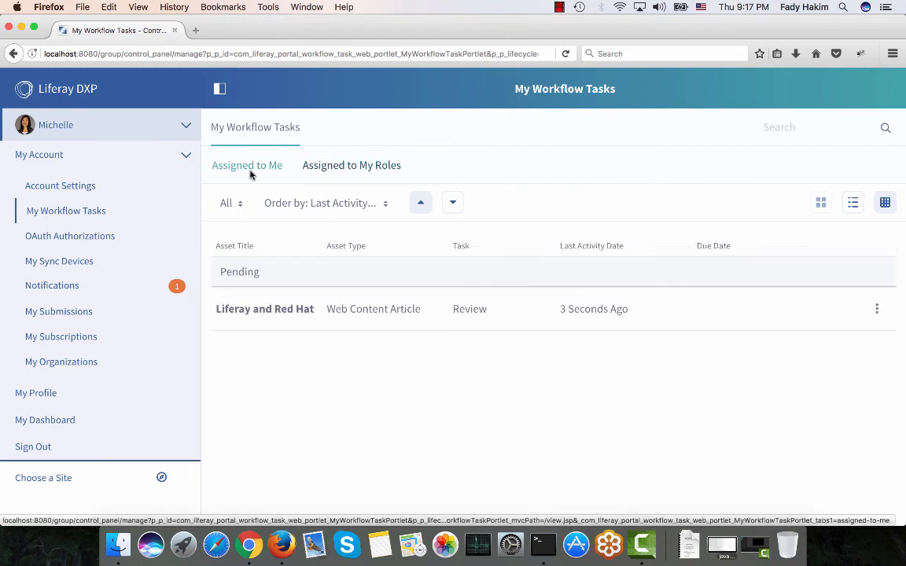
pyautogui.click(277, 312)
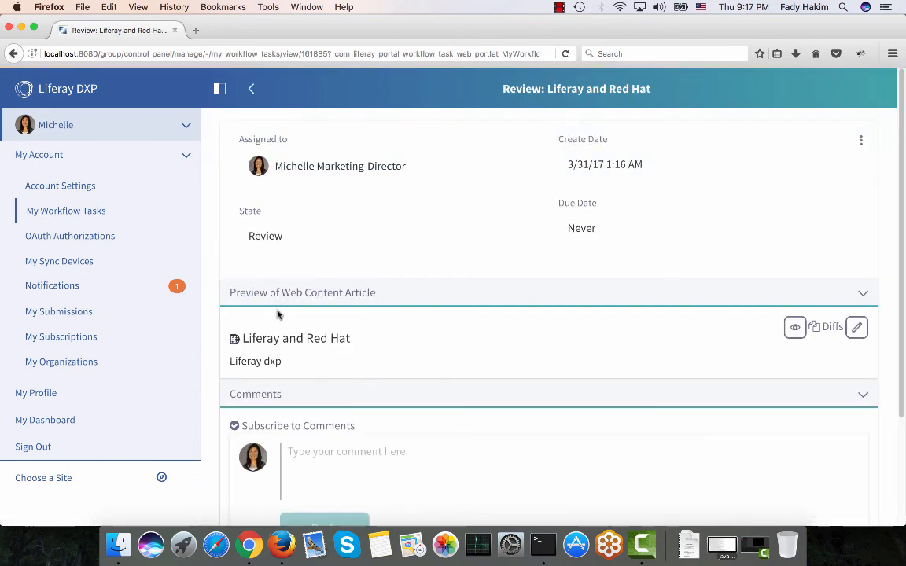
pyautogui.scroll(-1, 481, 323)
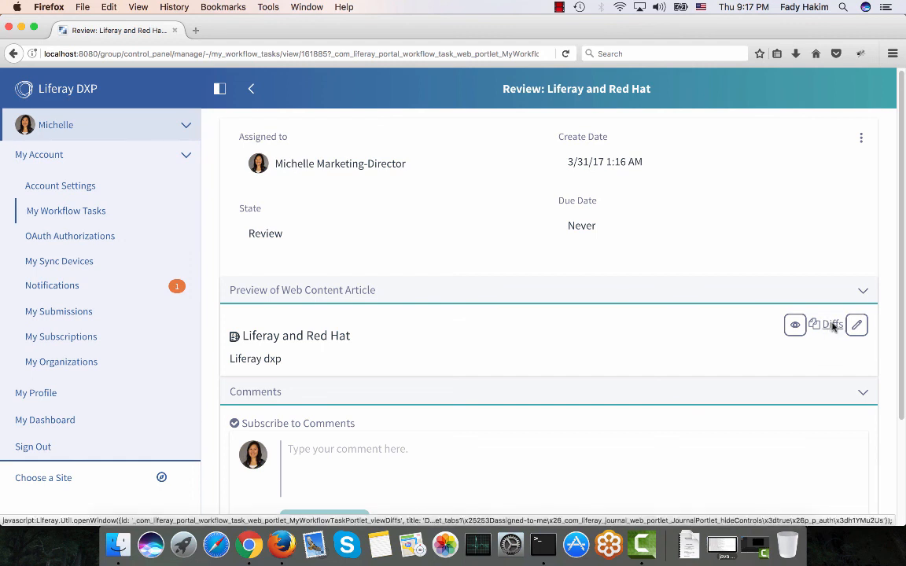
pyautogui.click(833, 325)
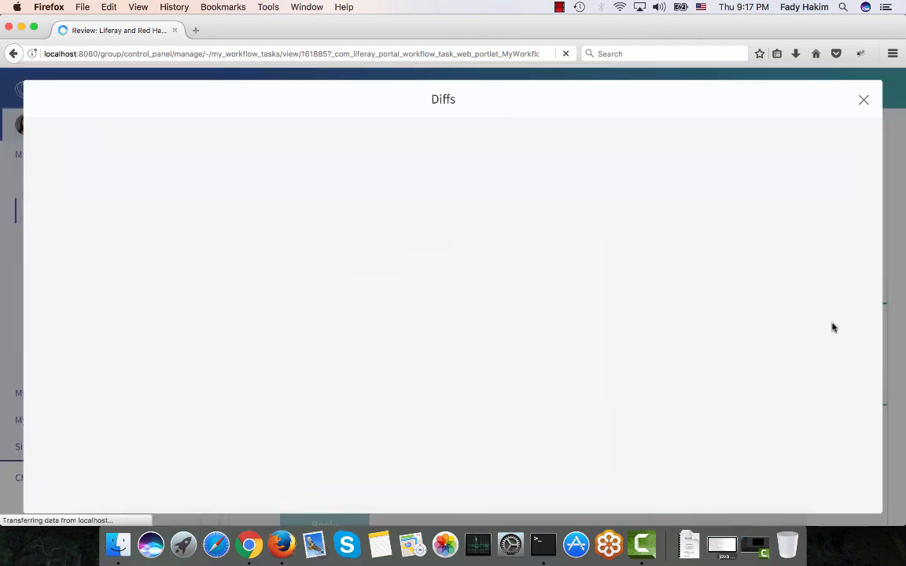
pyautogui.scroll(-1, 598, 151)
pyautogui.scroll(-2, 597, 149)
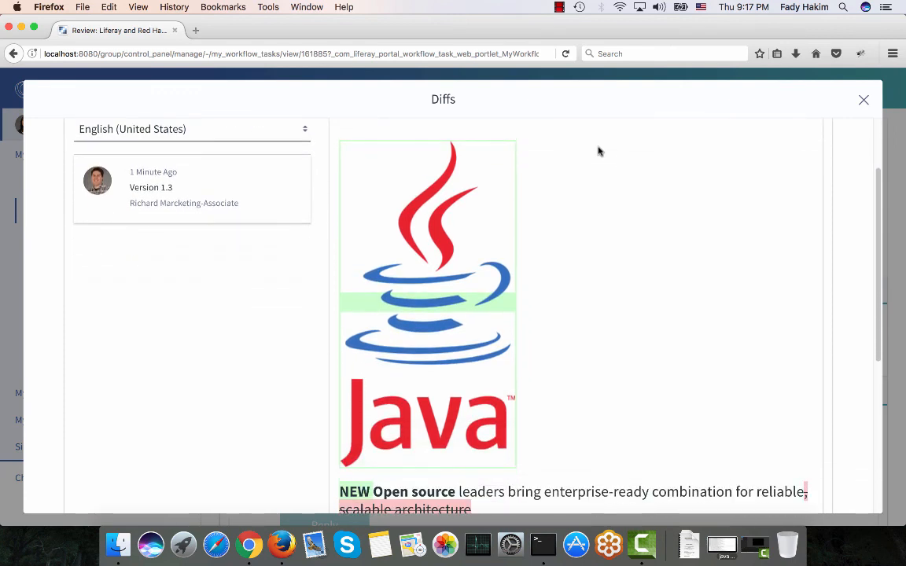
pyautogui.scroll(2, 379, 237)
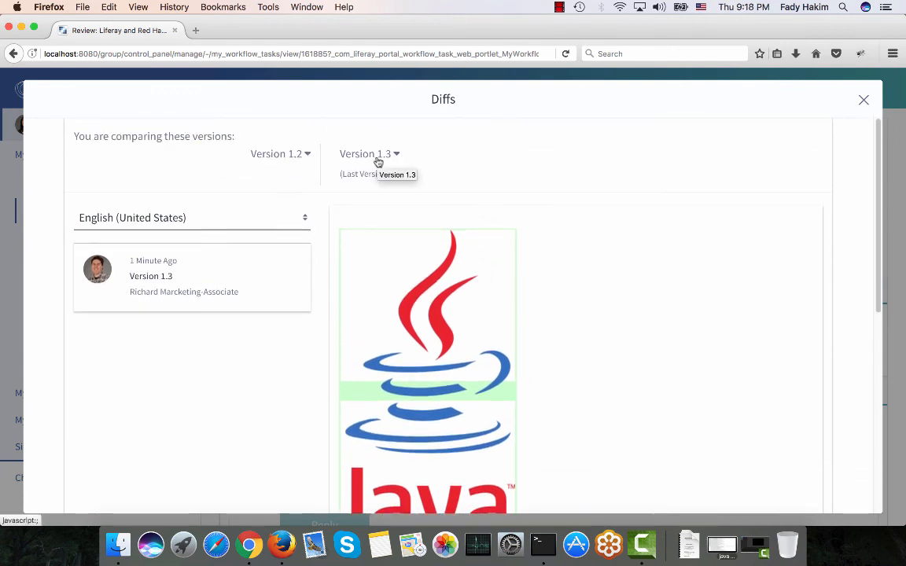
pyautogui.scroll(-2, 396, 265)
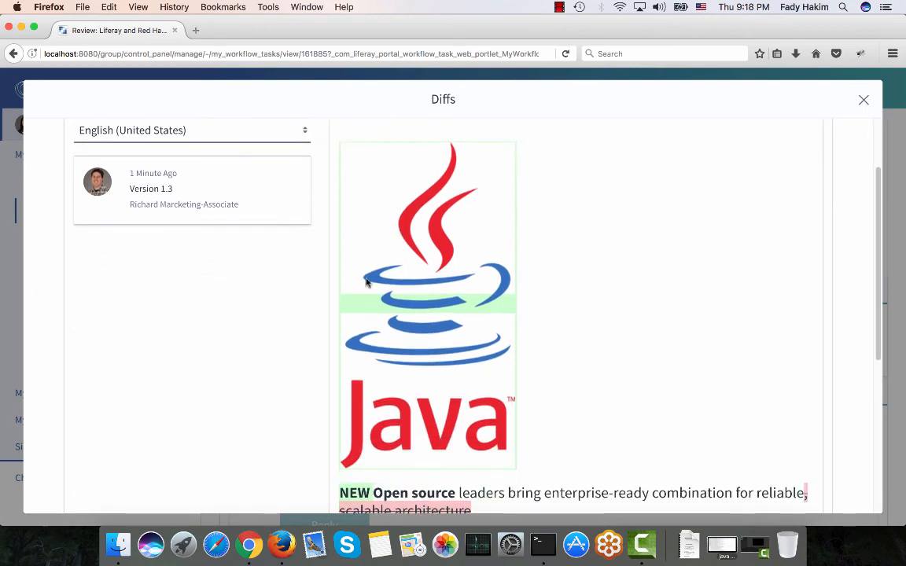
pyautogui.scroll(-3, 431, 146)
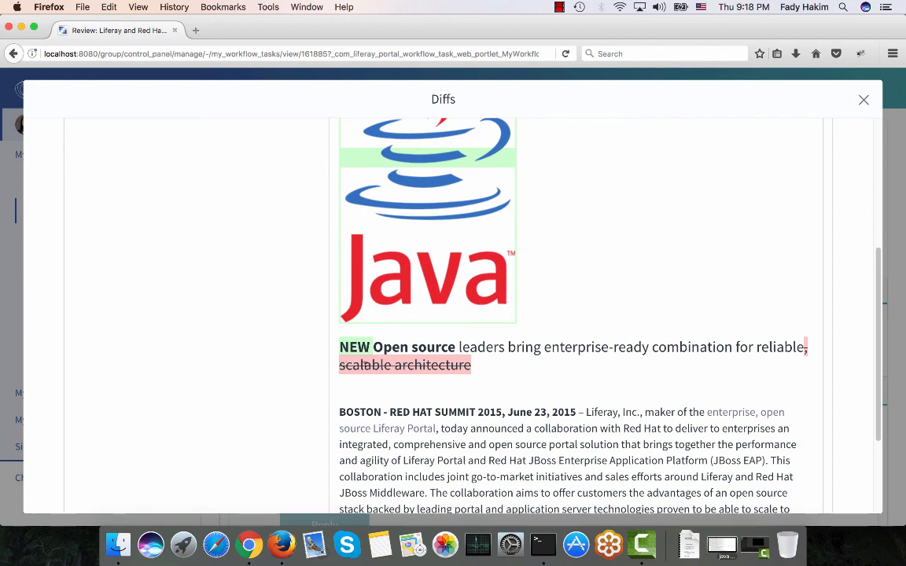
pyautogui.scroll(-3, 471, 369)
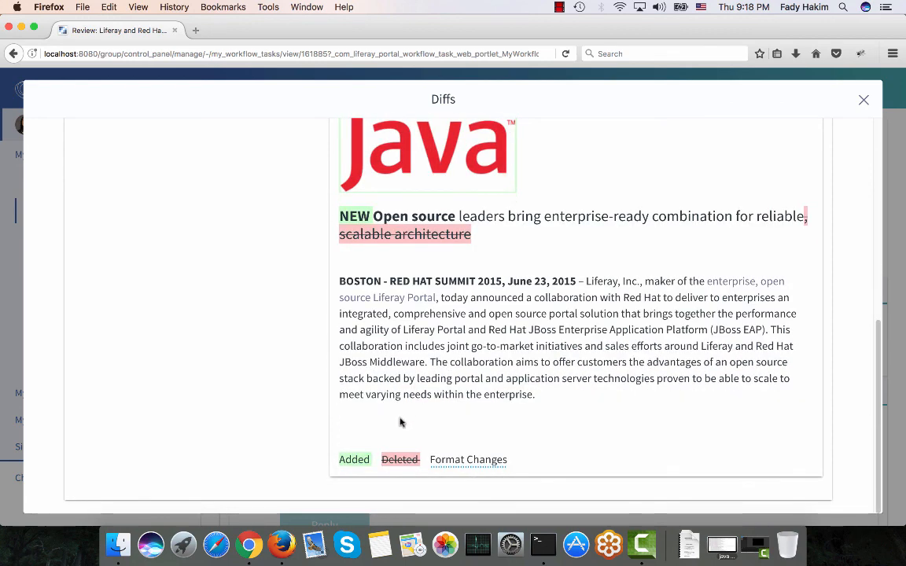
pyautogui.scroll(7, 397, 457)
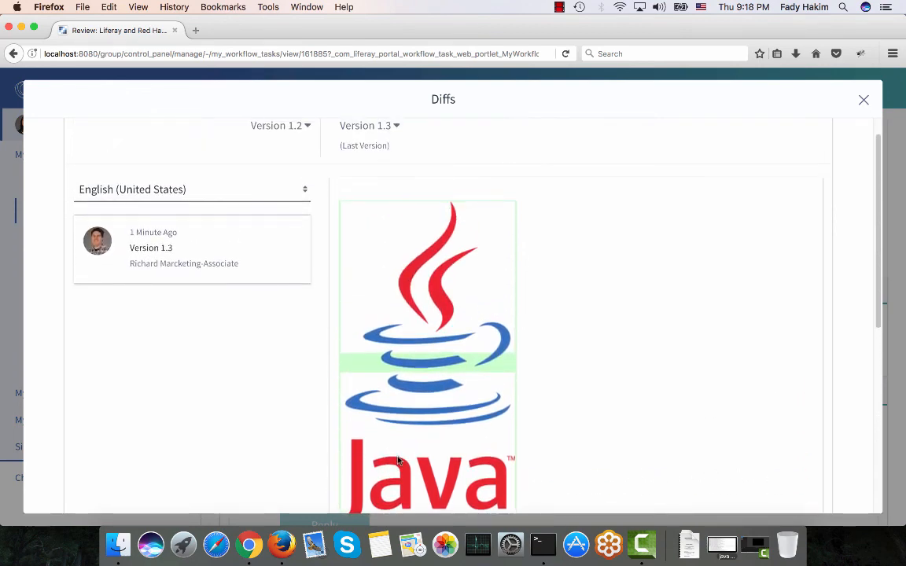
pyautogui.scroll(-6, 229, 392)
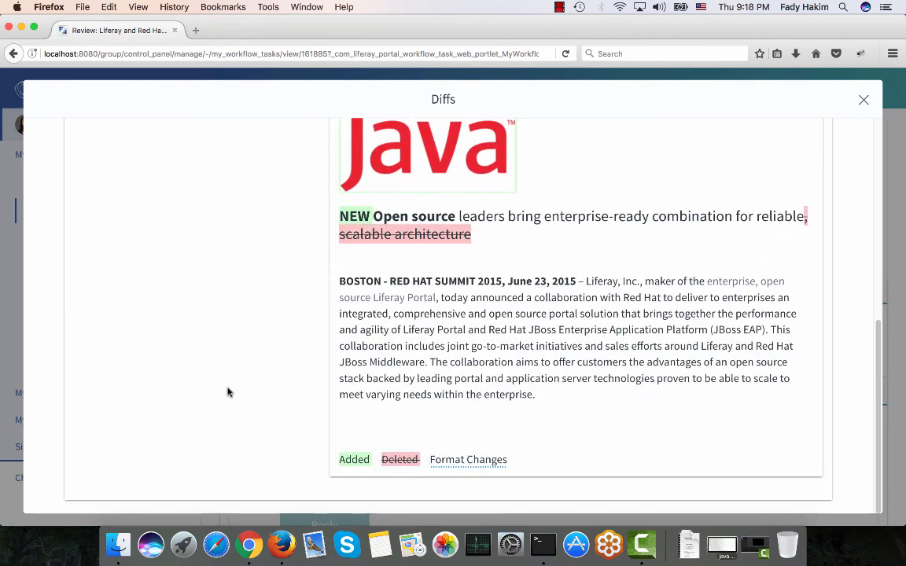
pyautogui.scroll(7, 757, 145)
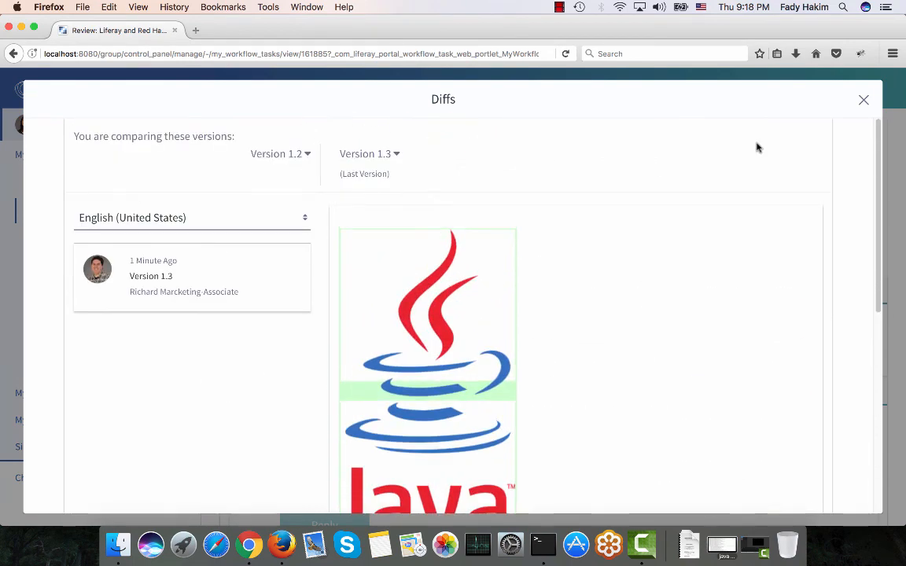
pyautogui.click(863, 101)
# Write a comment mentioning the marketing associate: "Thanks for the great work please change the colors..".
pyautogui.scroll(-2, 456, 252)
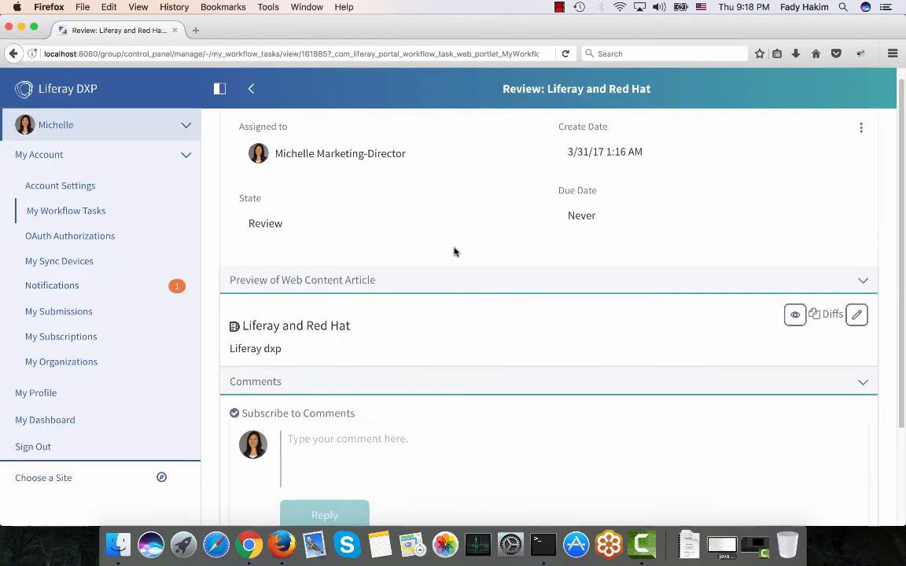
pyautogui.scroll(-1, 455, 252)
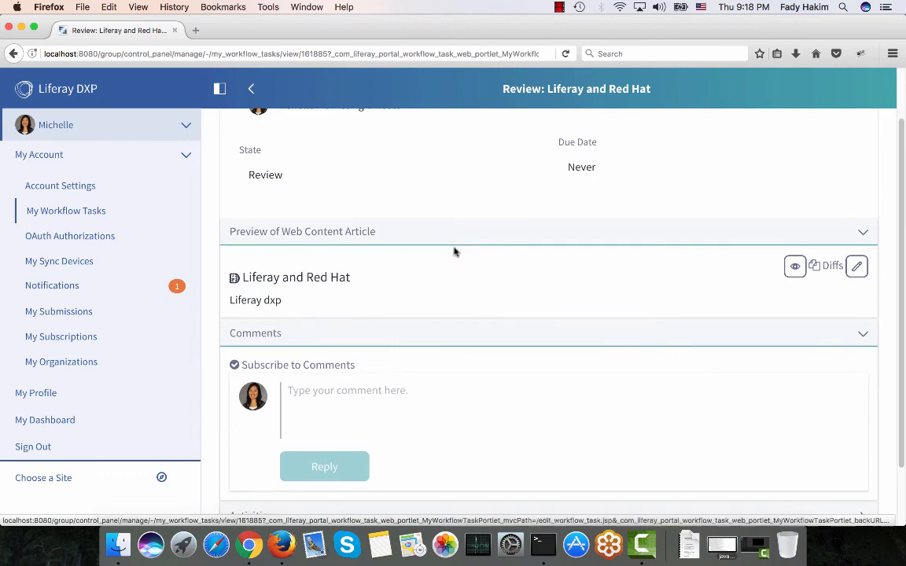
pyautogui.click(346, 383)
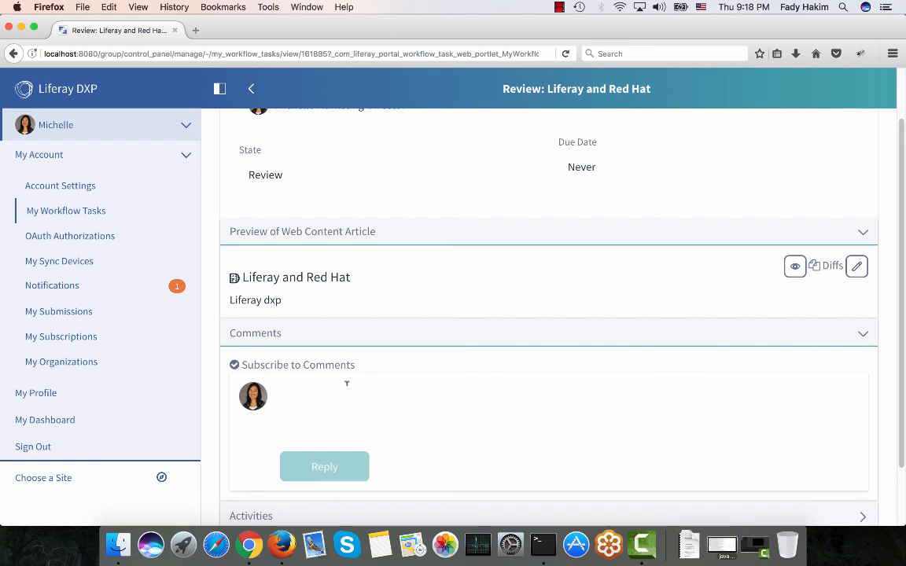
pyautogui.write('@richard')
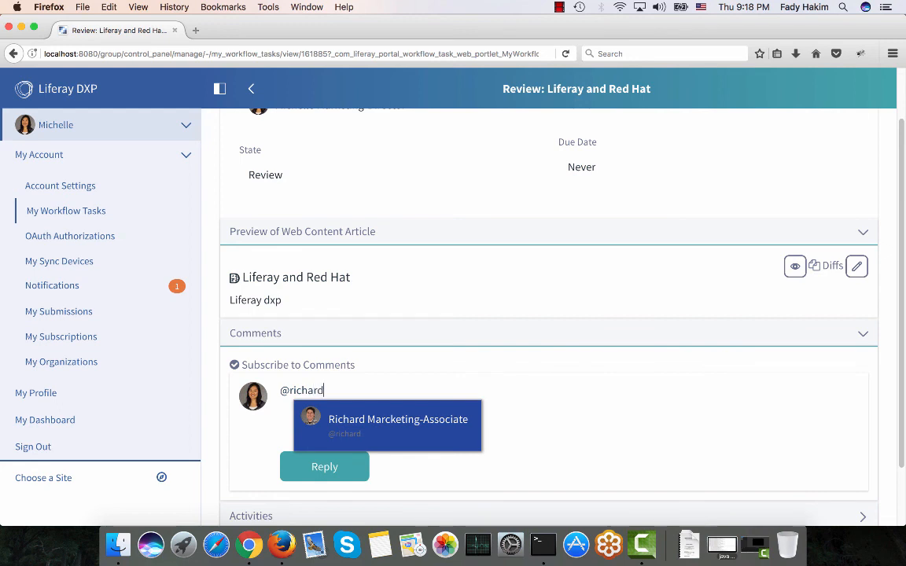
pyautogui.press('Return')
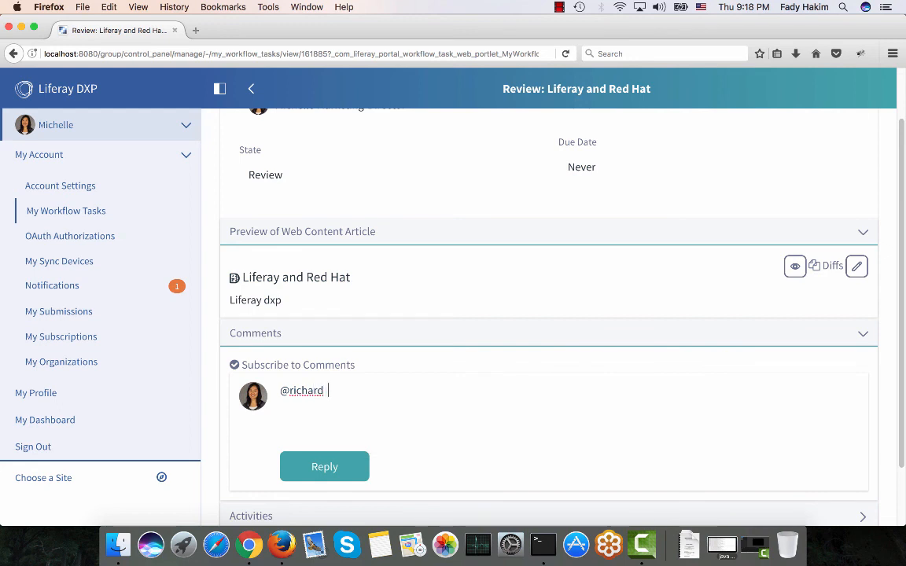
pyautogui.write('Thanks for the great work ')
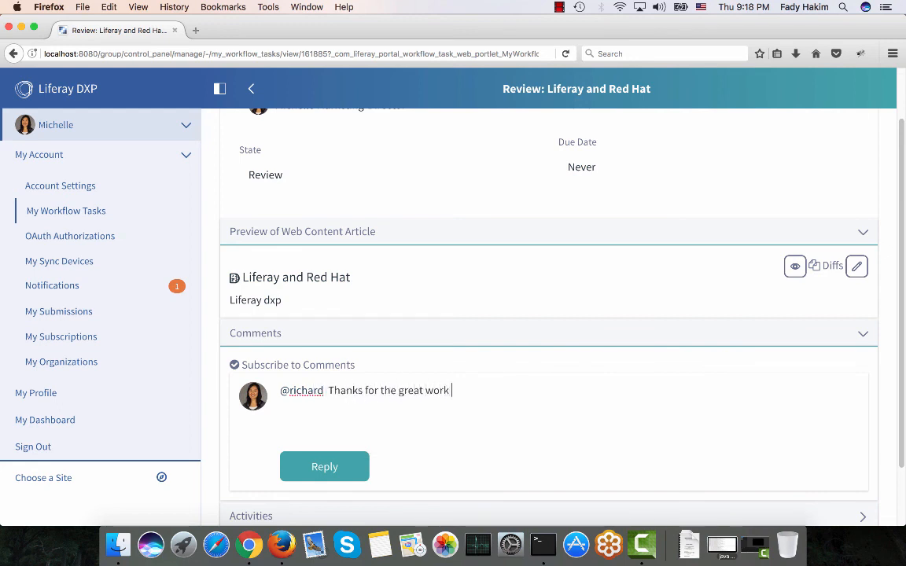
pyautogui.write('please check ')
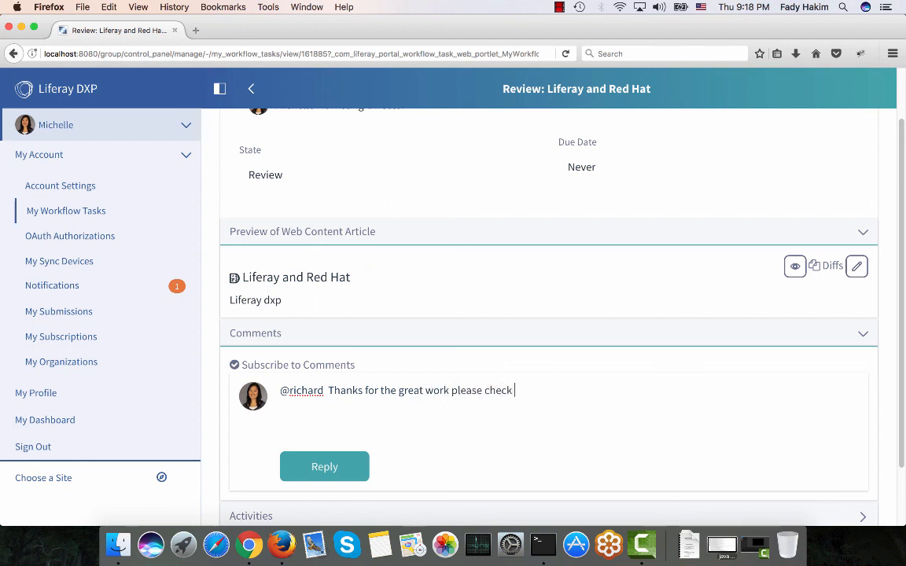
pyautogui.write('the colors..')
pyautogui.click(508, 391)
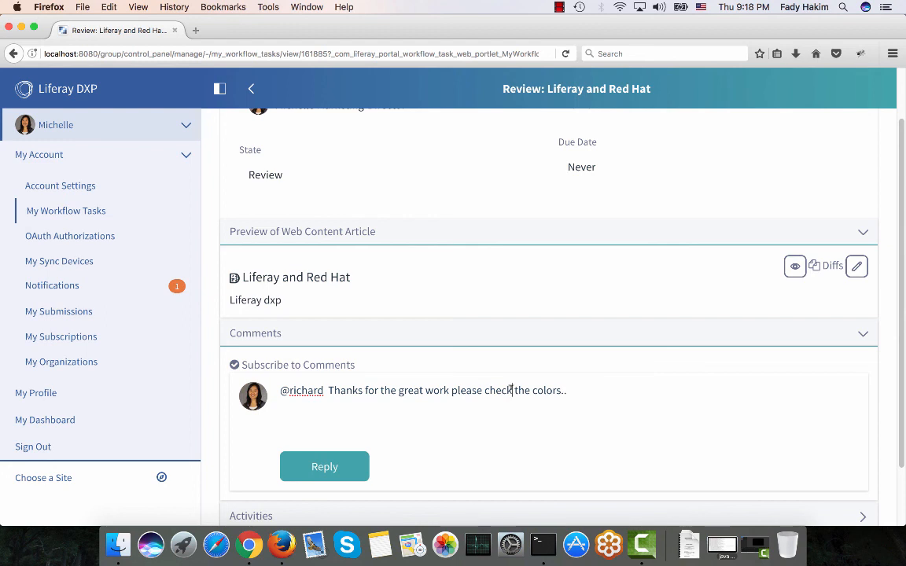
pyautogui.press('BackSpace')
pyautogui.press('BackSpace')
pyautogui.press('BackSpace')
pyautogui.write('ange')
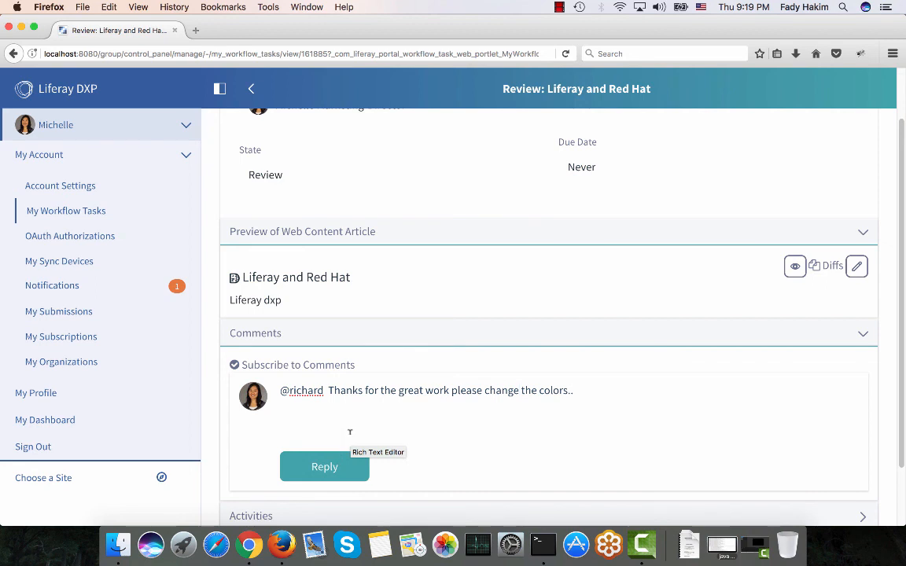
# Approve the review task, adding a comment that begins "Thanks.".
pyautogui.scroll(1, 350, 431)
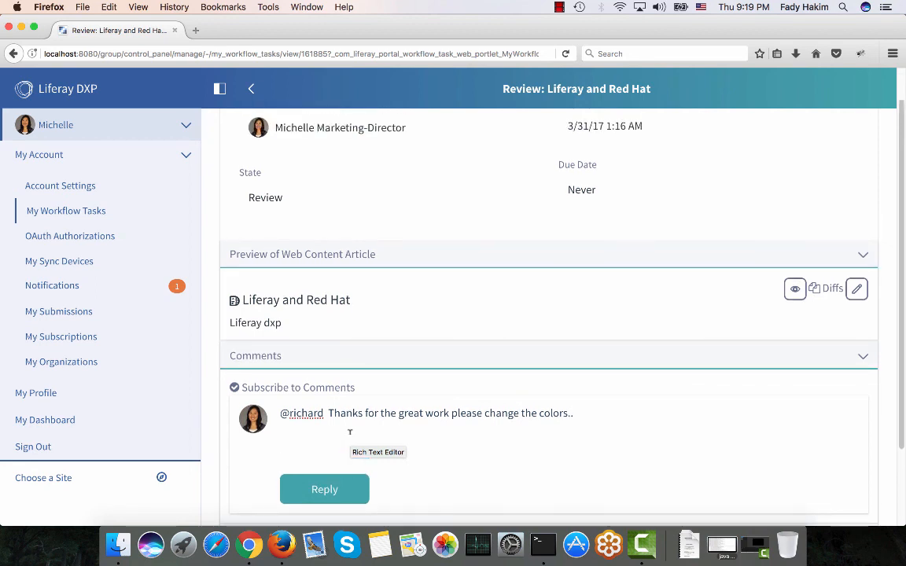
pyautogui.scroll(2, 350, 432)
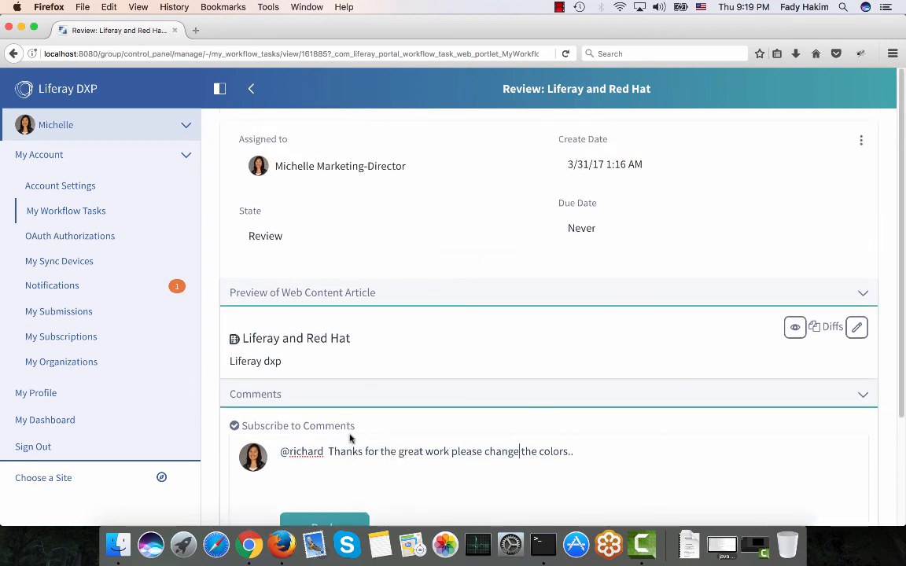
pyautogui.click(860, 140)
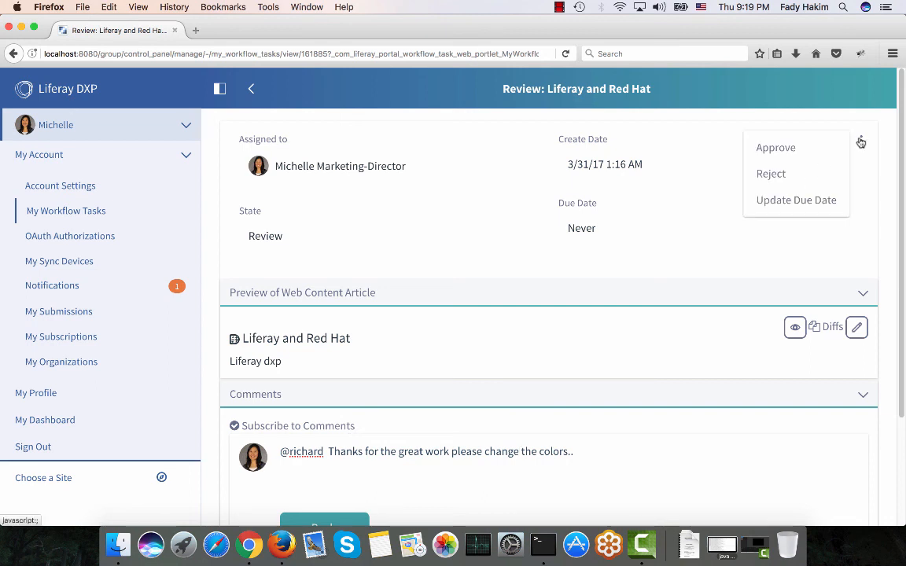
pyautogui.click(800, 146)
pyautogui.click(478, 281)
pyautogui.write('T')
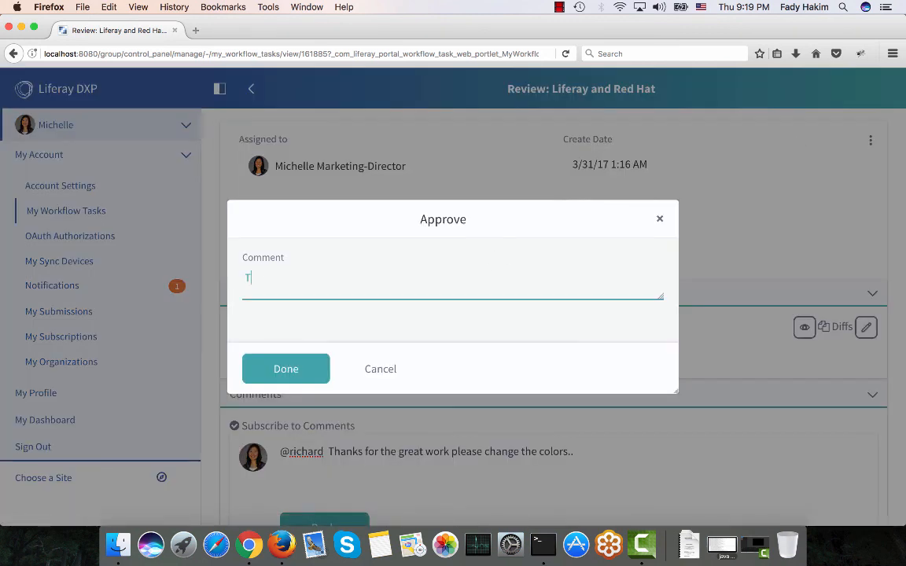
pyautogui.write('hnak')
pyautogui.press('BackSpace')
pyautogui.press('BackSpace')
pyautogui.press('BackSpace')
pyautogui.write('anks. ap')
pyautogui.click(273, 369)
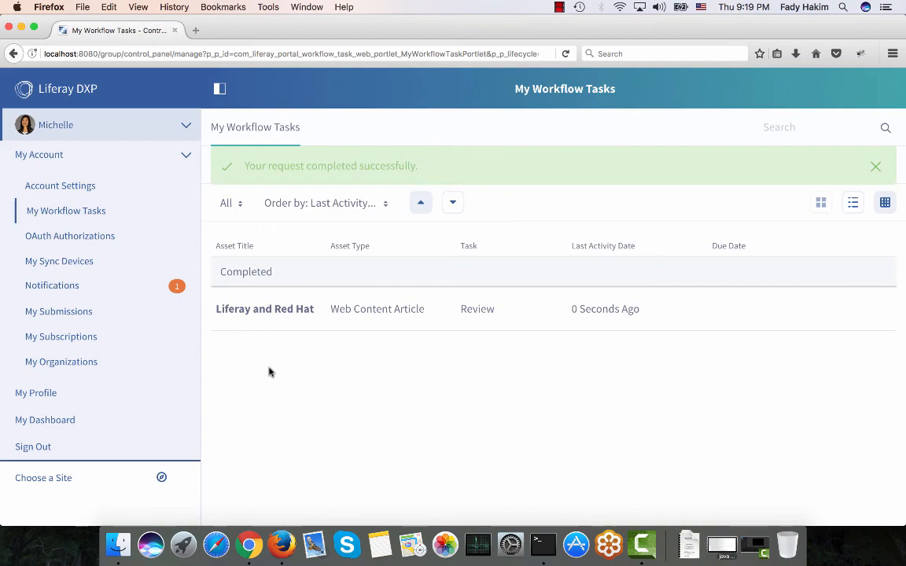
# Switch to Chrome and reload the Liferay and RedHat page to view the updated article content.
pyautogui.click(251, 542)
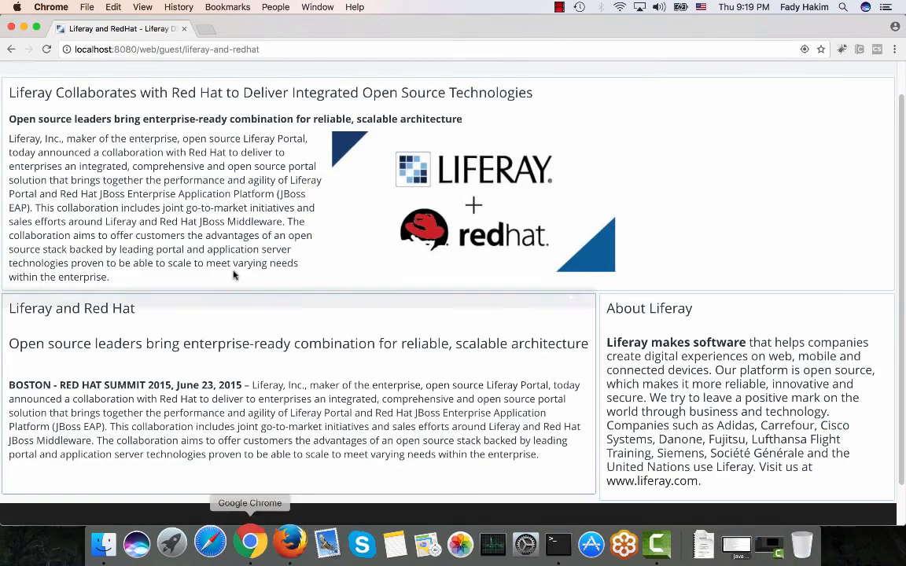
pyautogui.scroll(2, 234, 276)
pyautogui.click(47, 49)
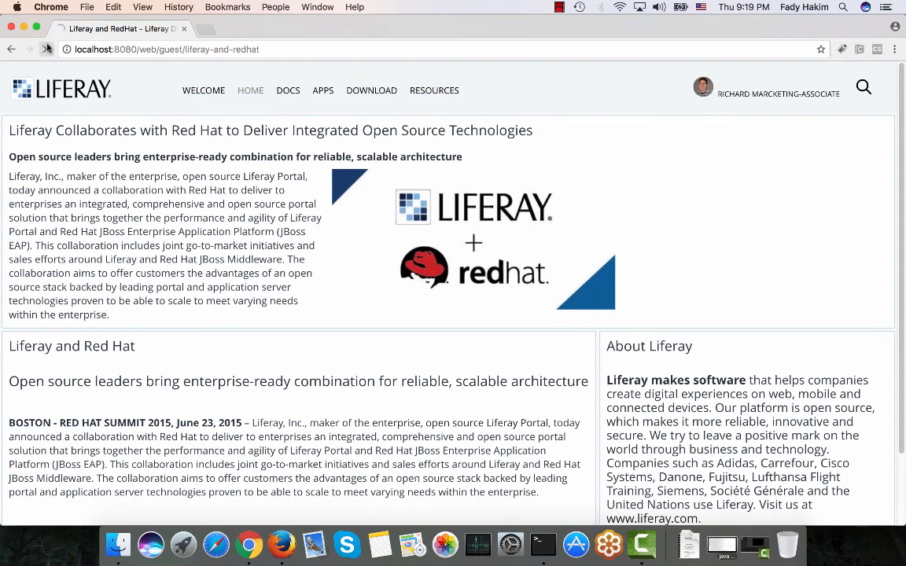
pyautogui.scroll(-5, 135, 330)
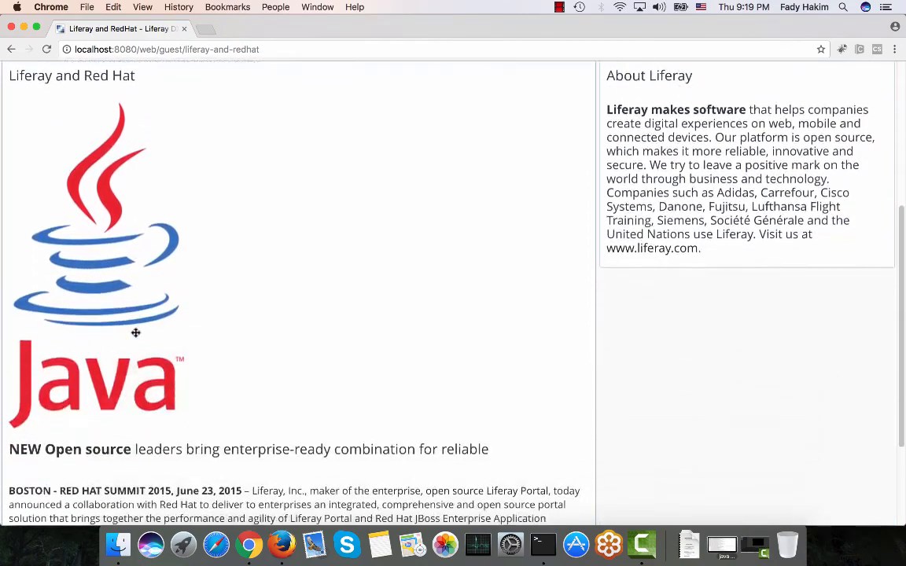
pyautogui.scroll(-2, 135, 333)
pyautogui.scroll(8, 136, 334)
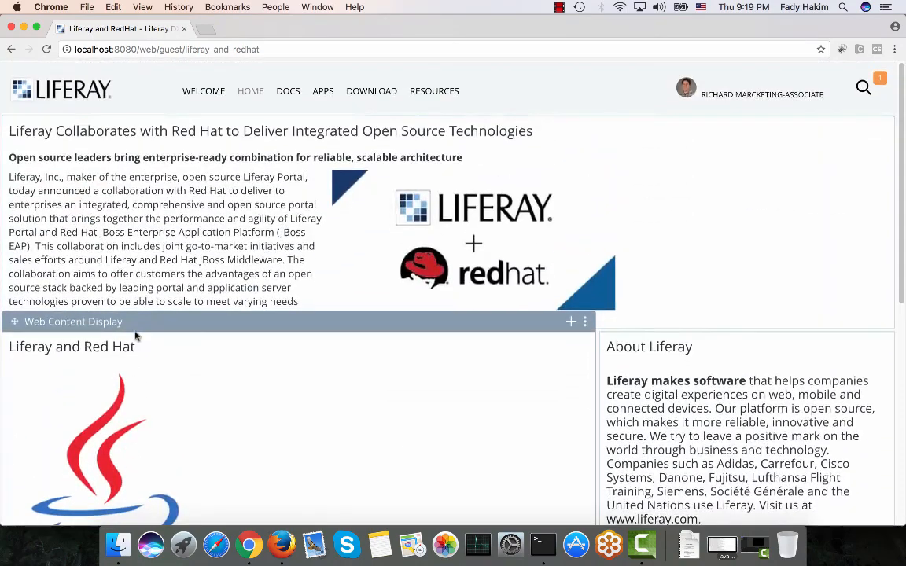
# Open the notifications and mark the submission approval notification as read.
pyautogui.click(881, 79)
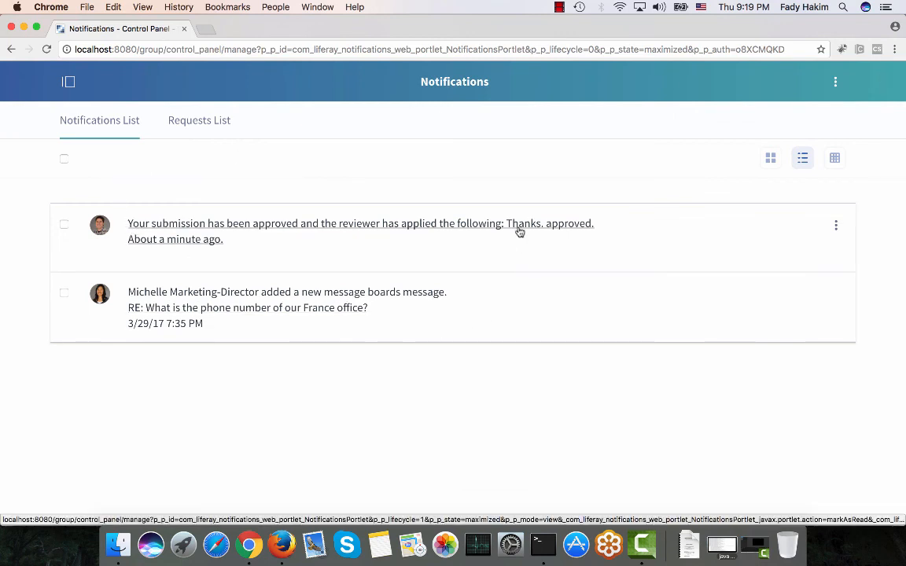
pyautogui.click(836, 226)
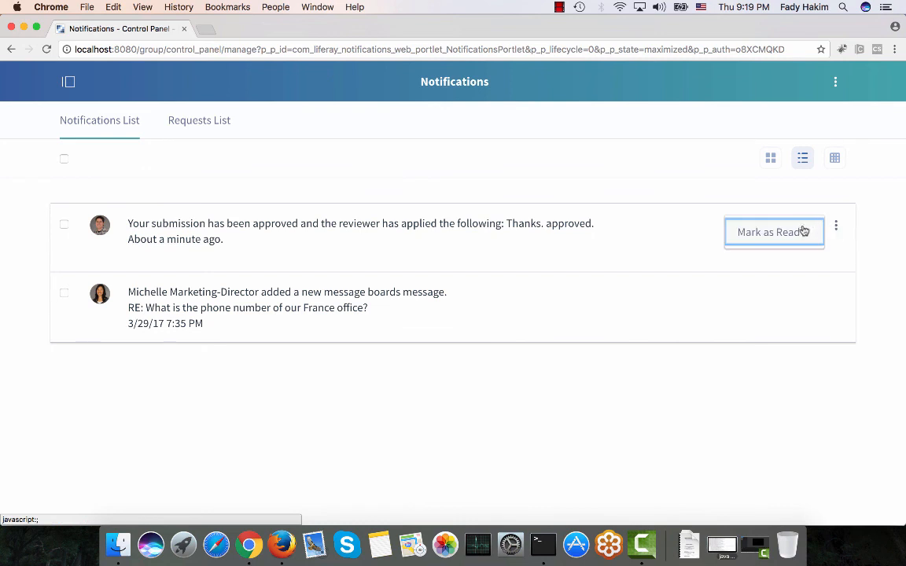
pyautogui.click(803, 232)
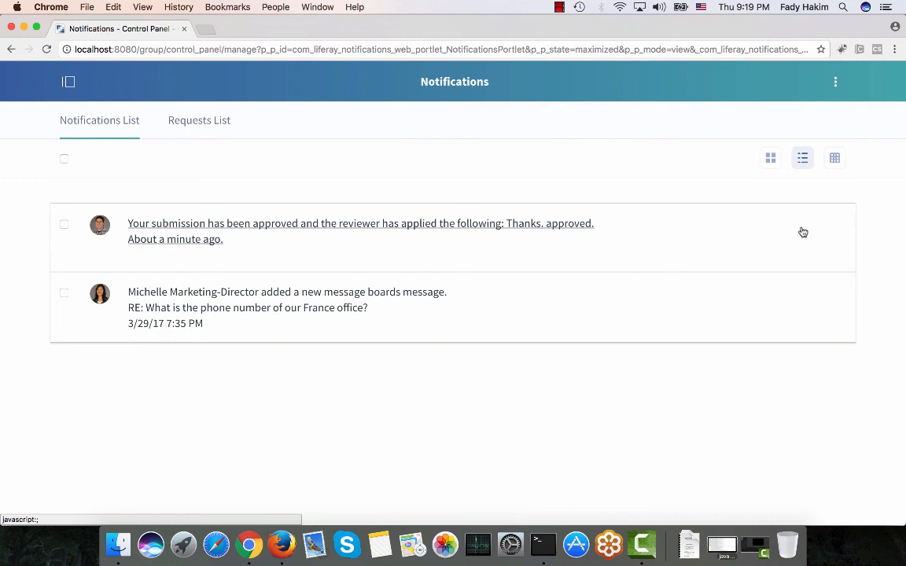
# Go to the site and open the Liferay and RedHat page under Home to review its content.
pyautogui.click(68, 81)
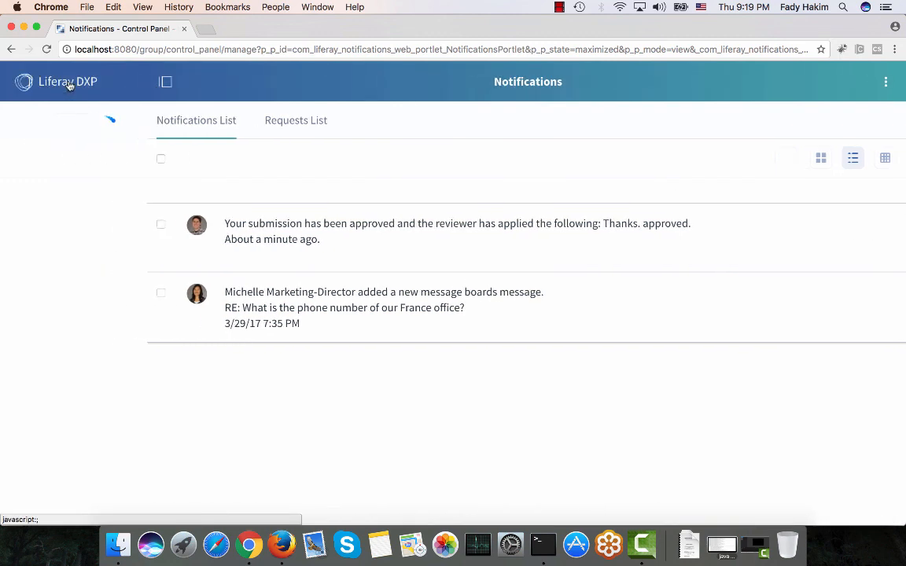
pyautogui.click(60, 180)
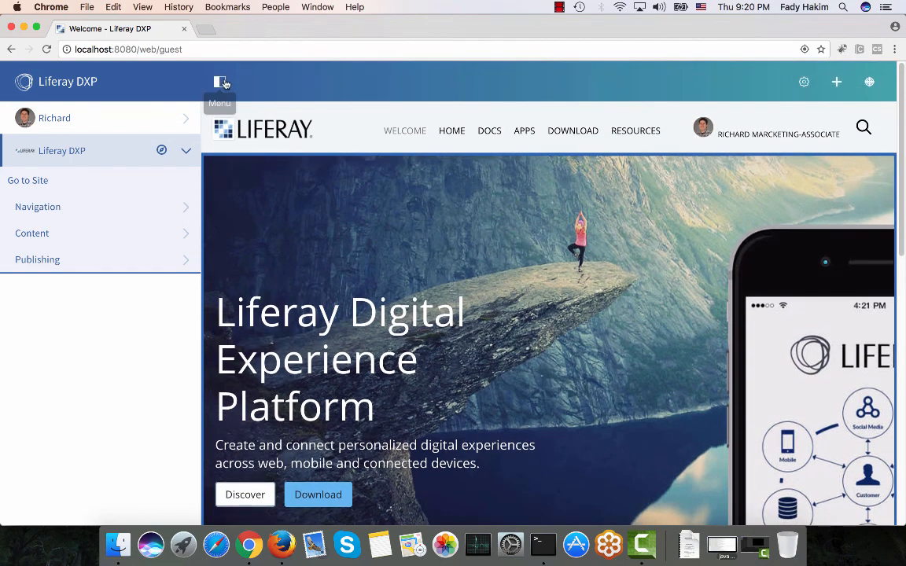
pyautogui.click(221, 82)
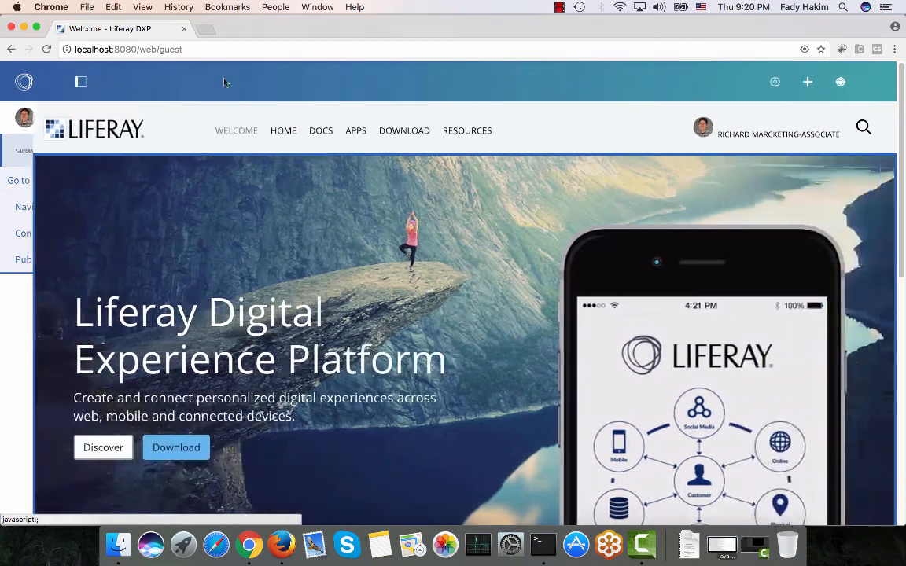
pyautogui.moveTo(250, 131)
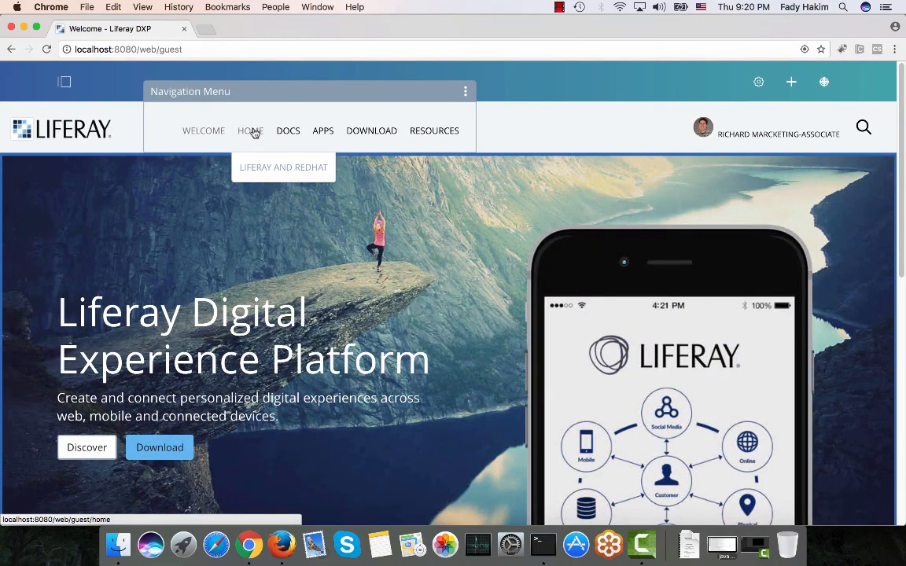
pyautogui.click(253, 132)
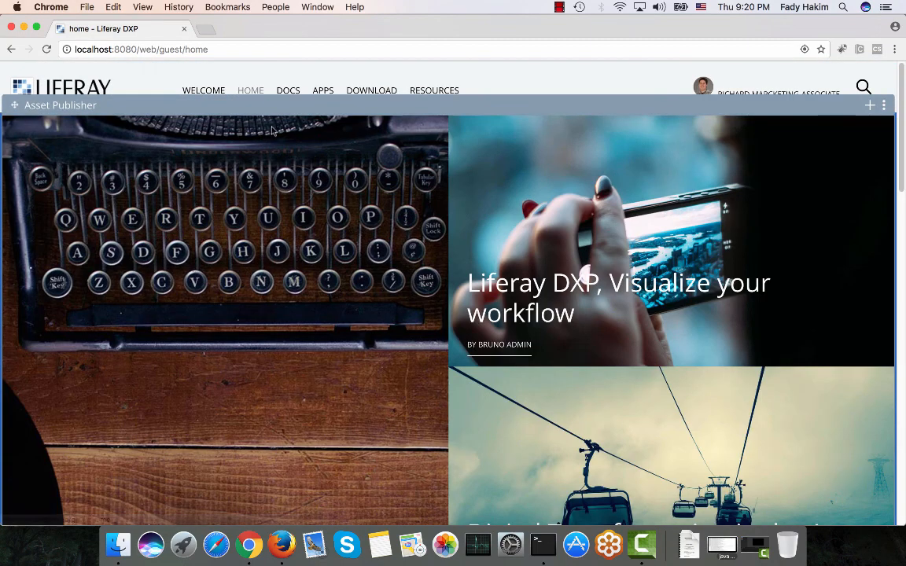
pyautogui.moveTo(252, 111)
pyautogui.click(255, 130)
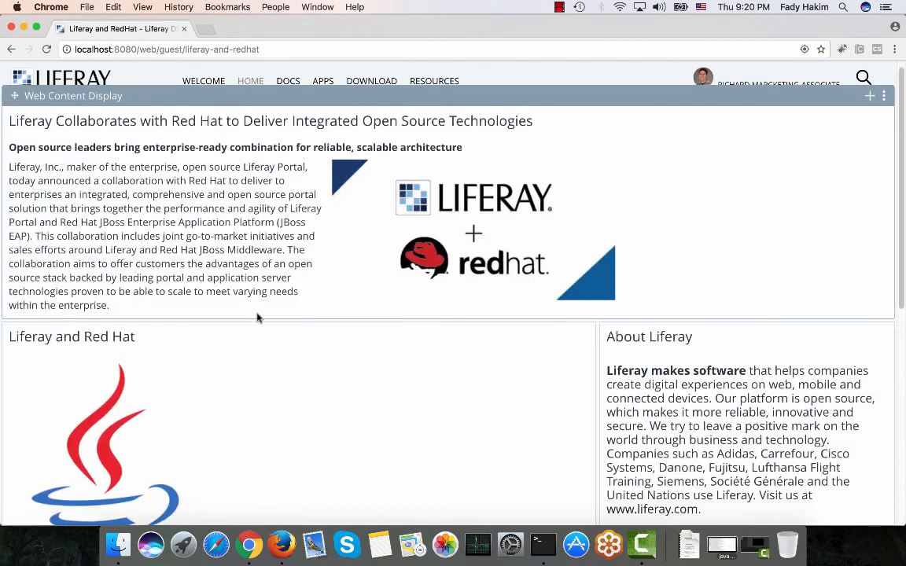
pyautogui.scroll(-2, 258, 317)
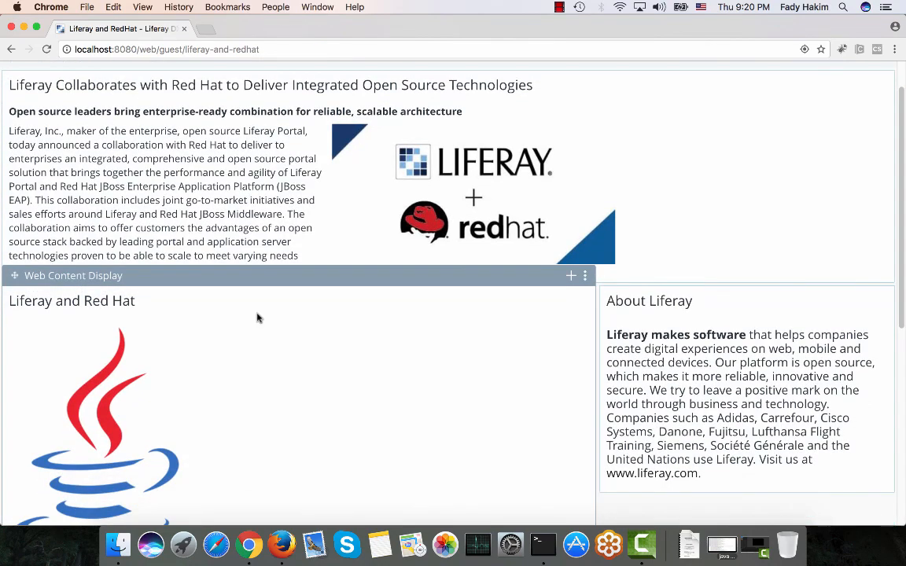
pyautogui.scroll(3, 257, 318)
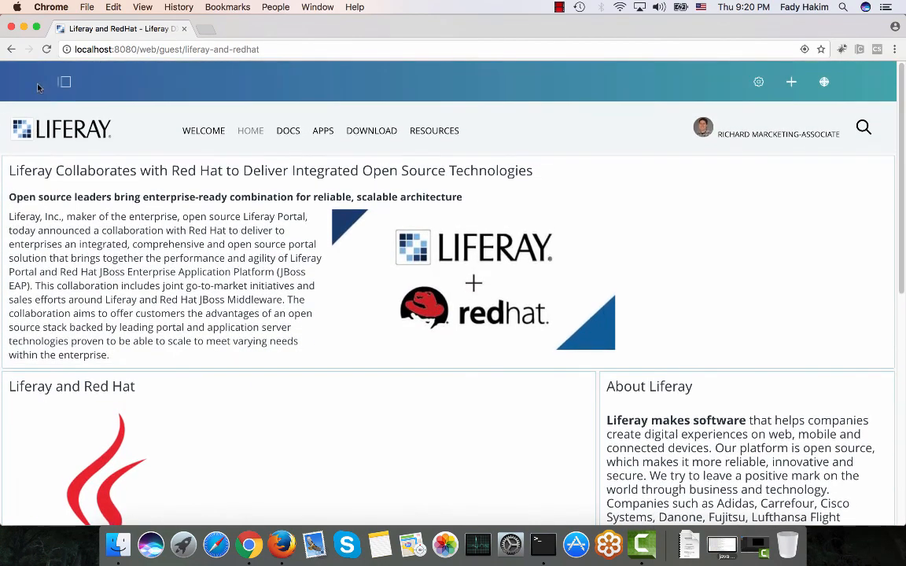
# Open the Liferay and RedHat Page web content folder and preview the "Liferay Collaborates with Red Hat" article.
pyautogui.click(64, 90)
pyautogui.click(83, 236)
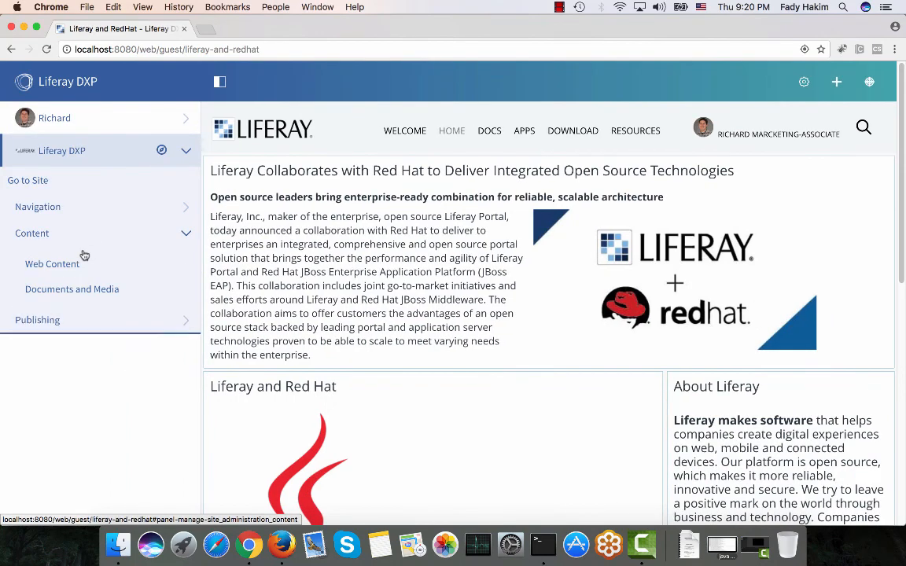
pyautogui.click(81, 265)
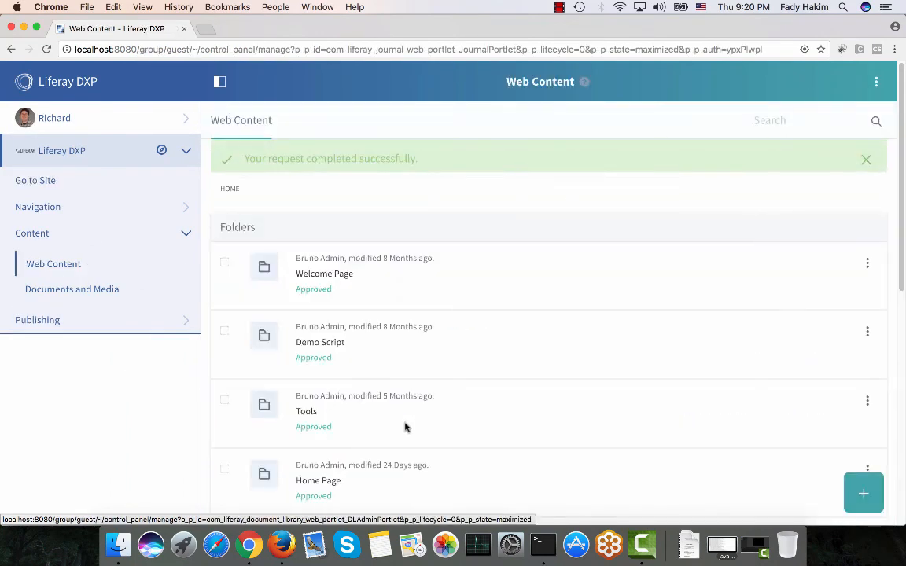
pyautogui.scroll(-3, 404, 427)
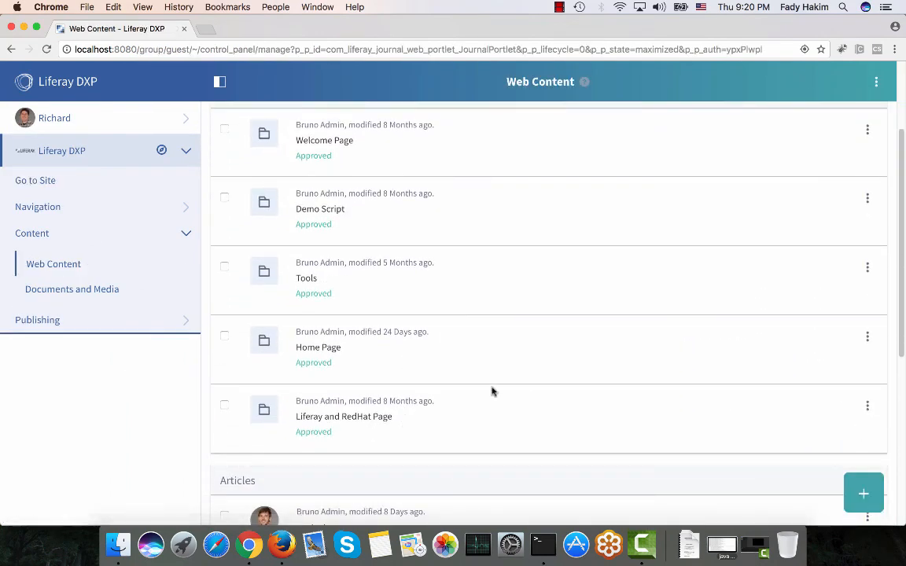
pyautogui.click(309, 425)
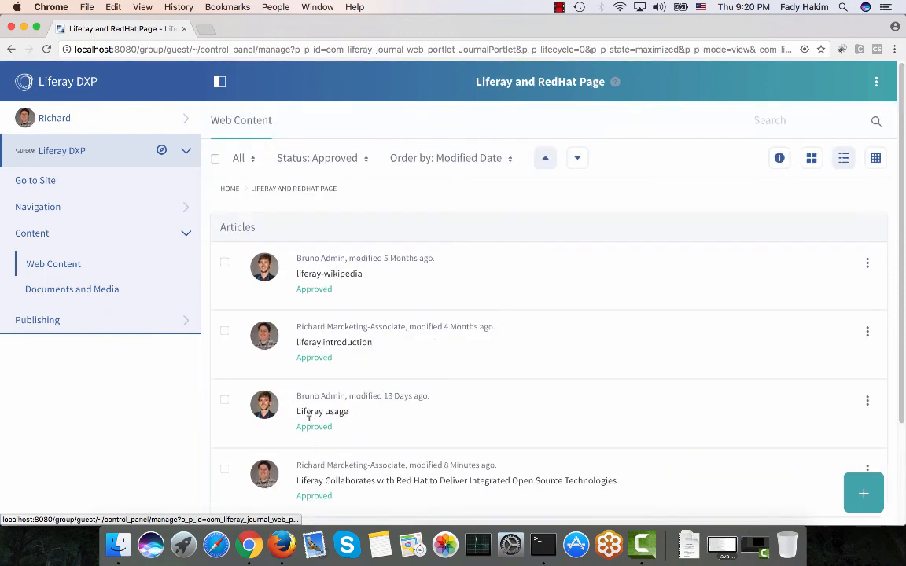
pyautogui.scroll(-3, 310, 418)
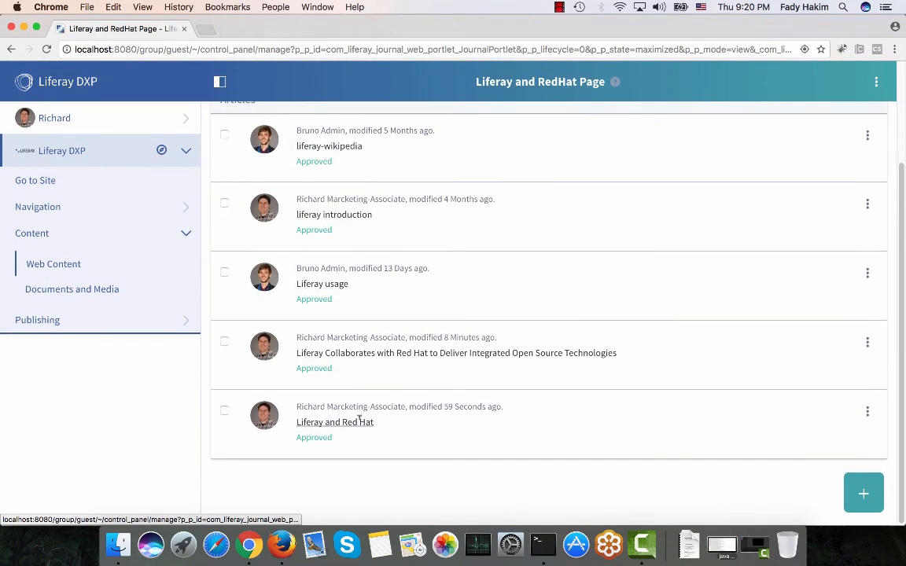
pyautogui.click(868, 345)
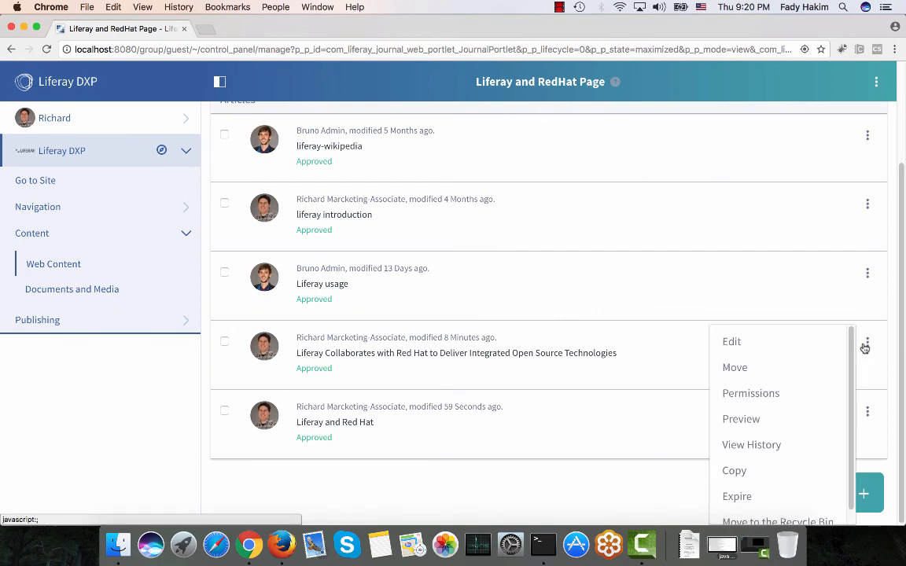
pyautogui.click(754, 422)
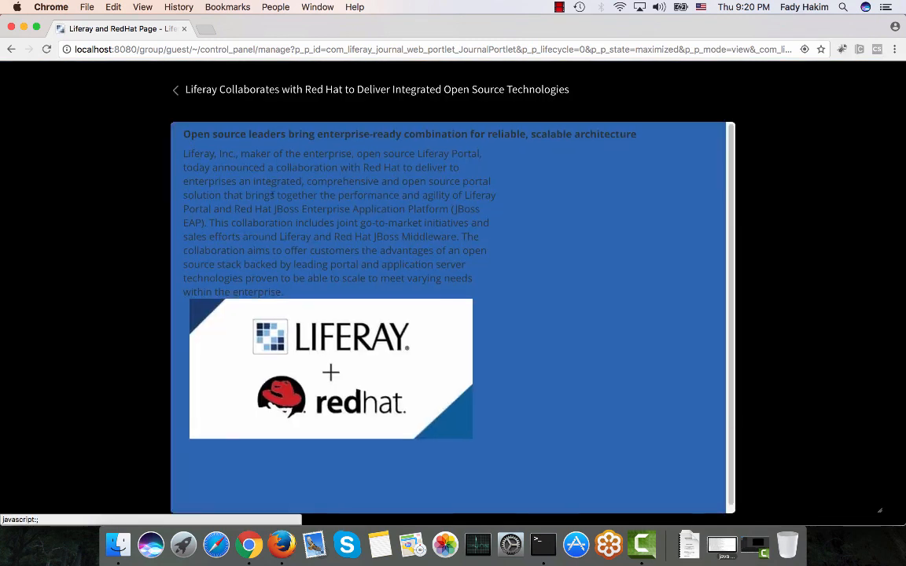
pyautogui.click(175, 90)
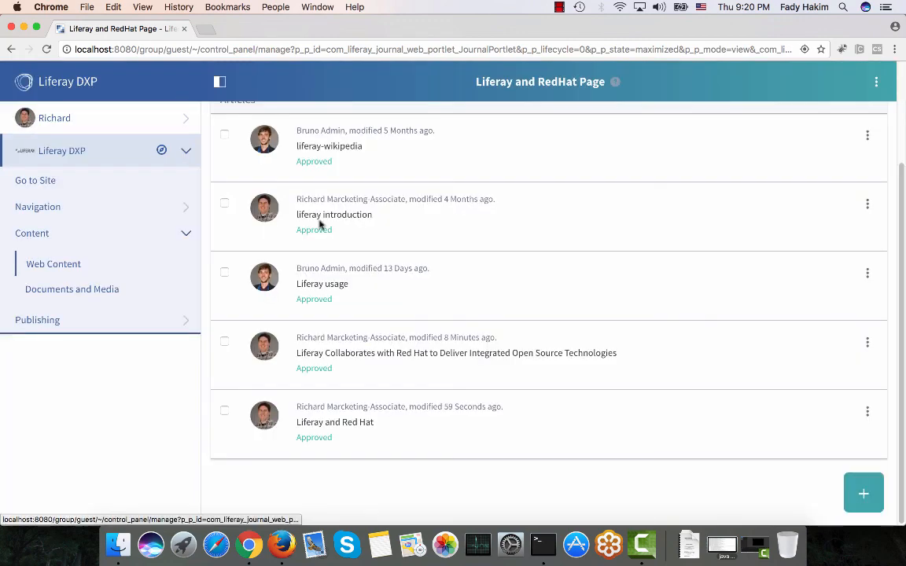
# Open the Liferay and Red Hat article for editing, inspect its title, summary and content, and leave without saving.
pyautogui.click(867, 410)
pyautogui.click(782, 347)
pyautogui.scroll(-3, 781, 348)
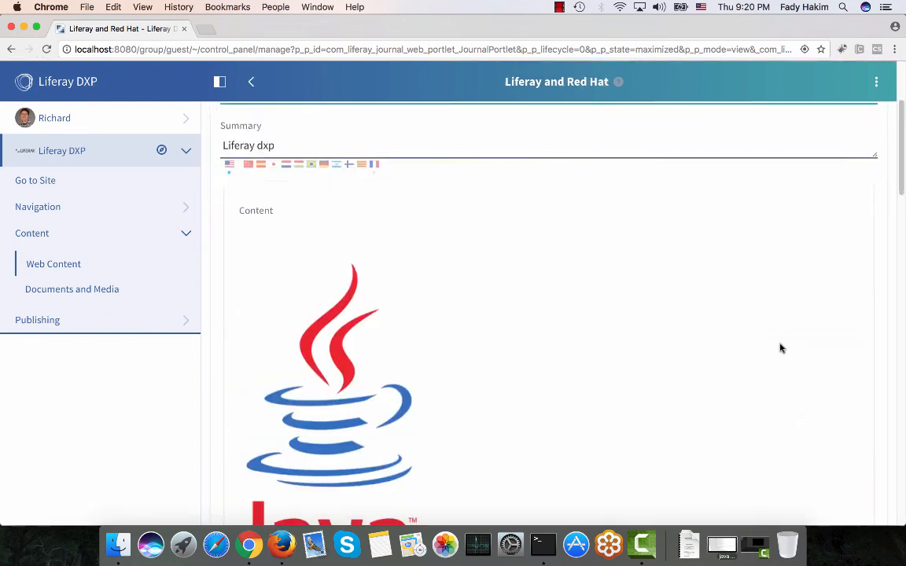
pyautogui.scroll(3, 781, 349)
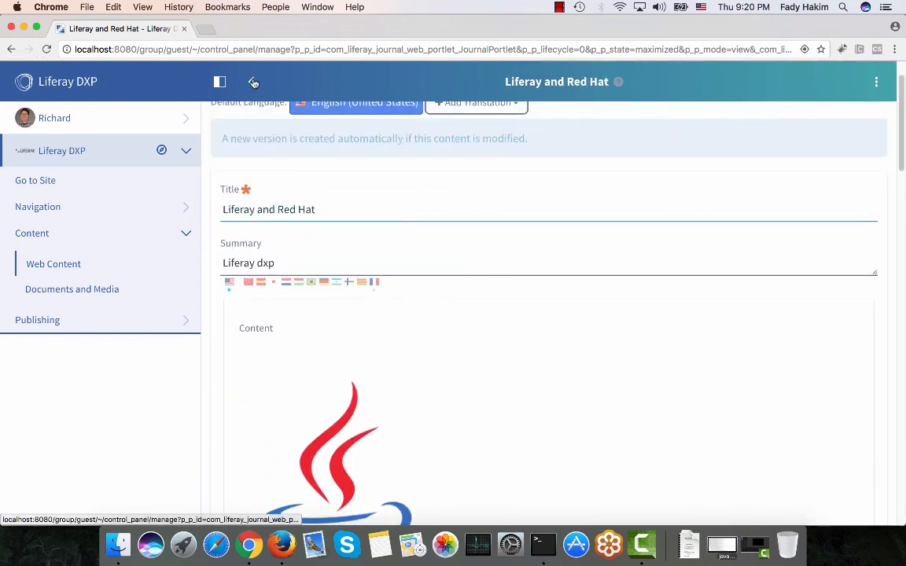
pyautogui.click(253, 82)
# Delete version 1.3 from the Liferay and Red Hat article's version history.
pyautogui.scroll(-3, 800, 437)
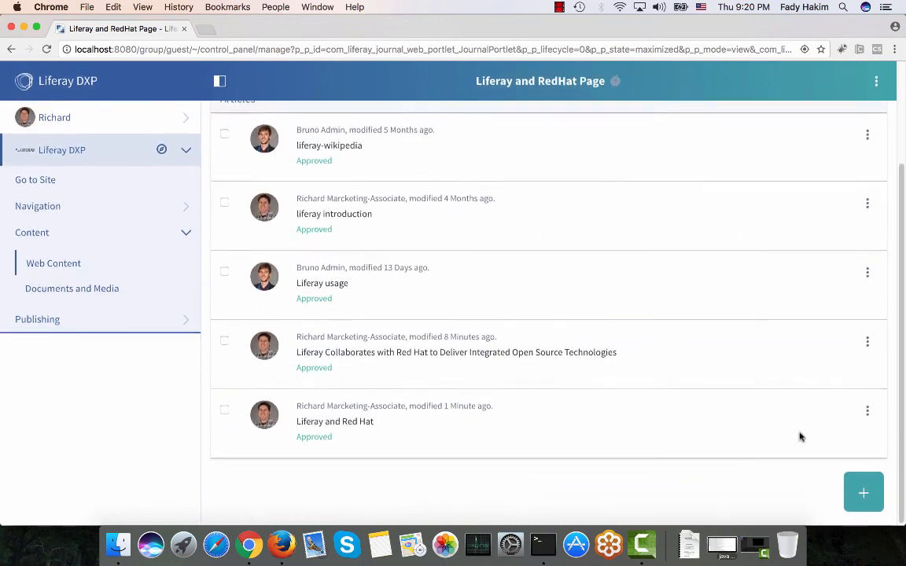
pyautogui.click(867, 411)
pyautogui.click(811, 440)
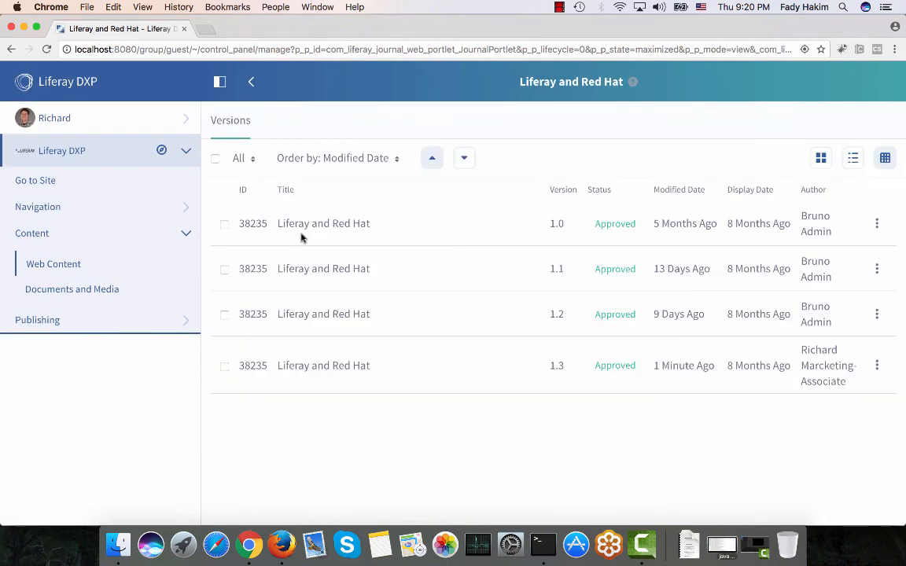
pyautogui.click(225, 368)
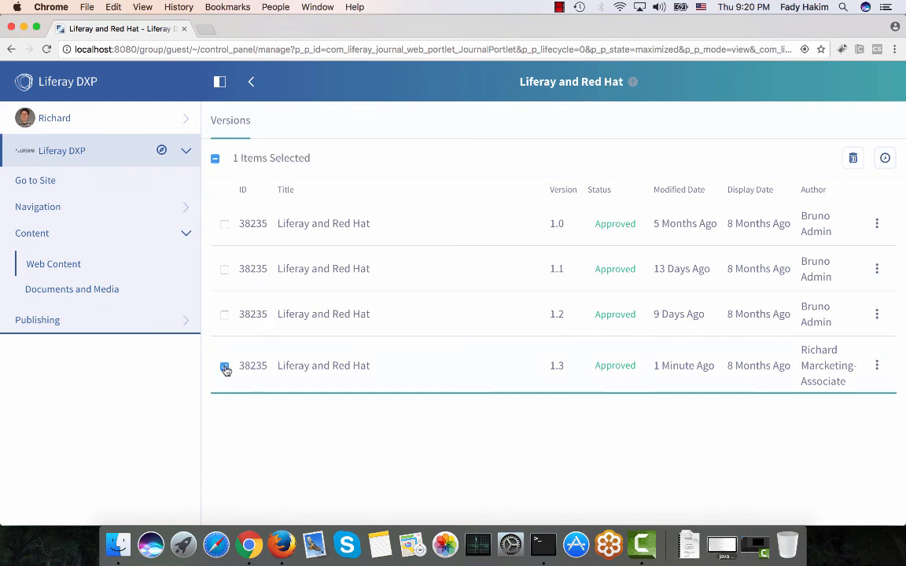
pyautogui.click(878, 367)
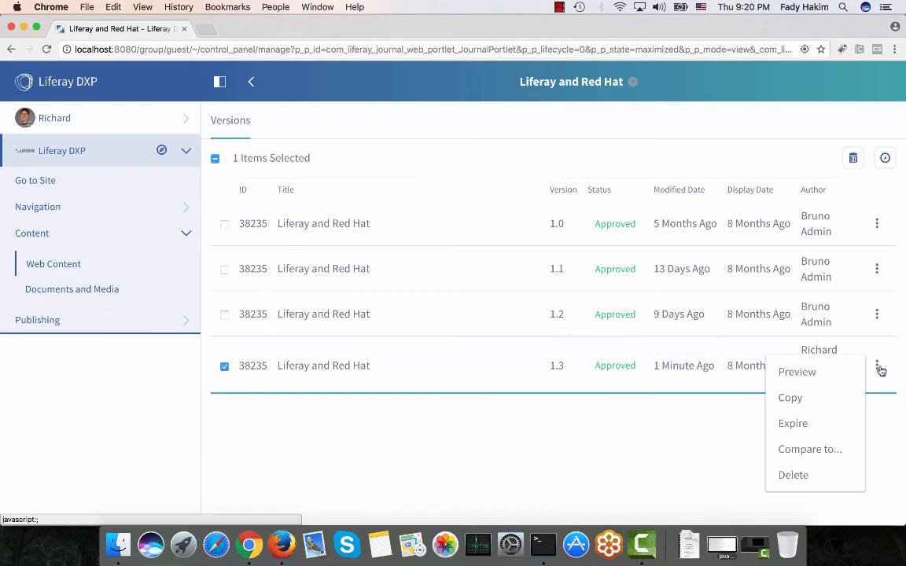
pyautogui.click(794, 475)
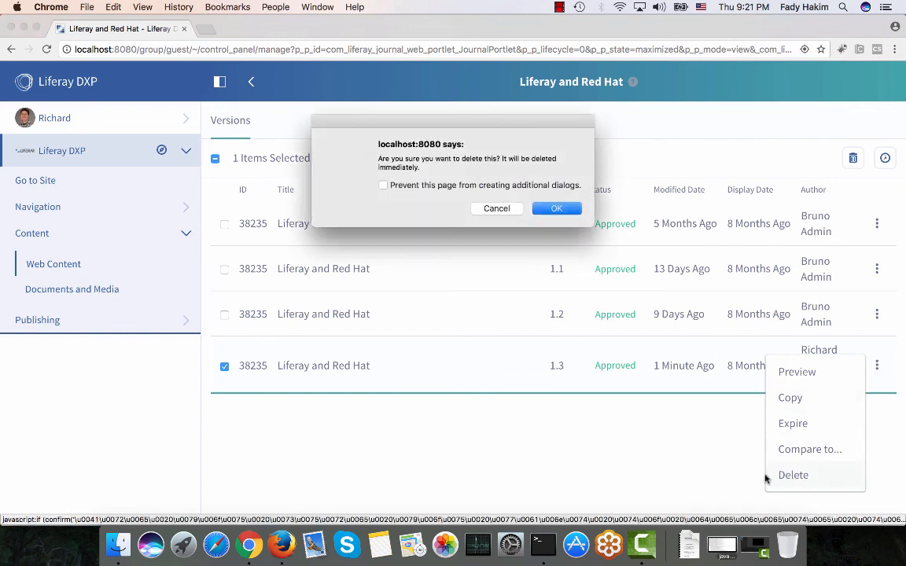
pyautogui.click(557, 209)
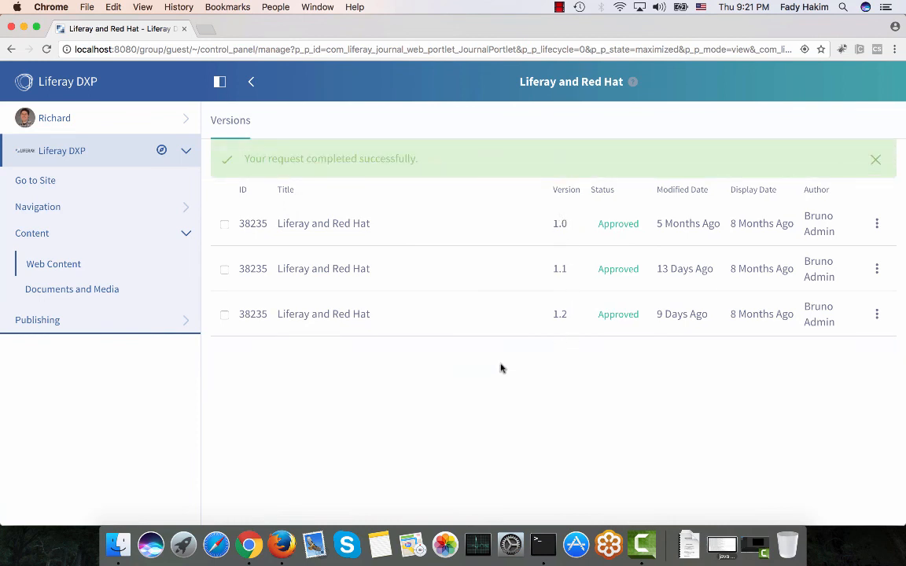
# Return to the site and open the Liferay and RedHat page to check the displayed article.
pyautogui.click(33, 183)
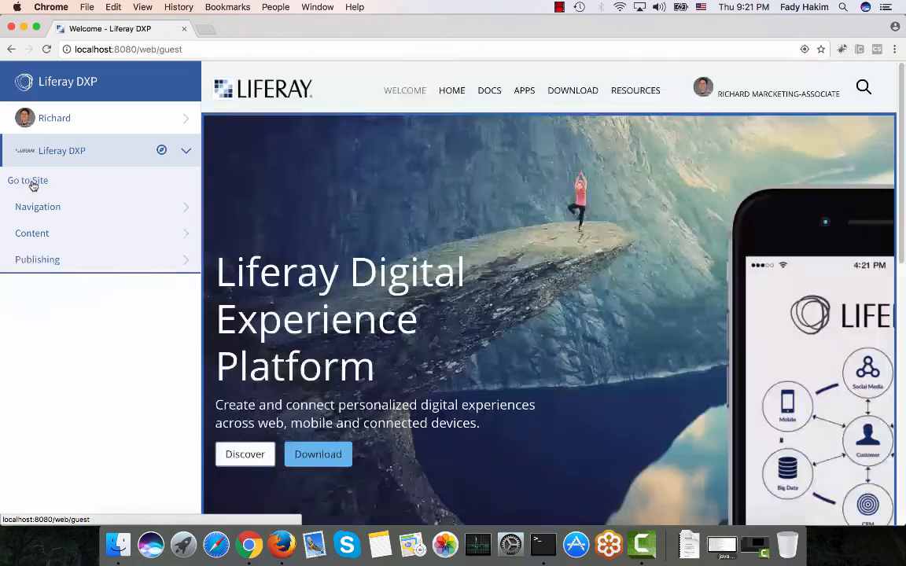
pyautogui.moveTo(454, 93)
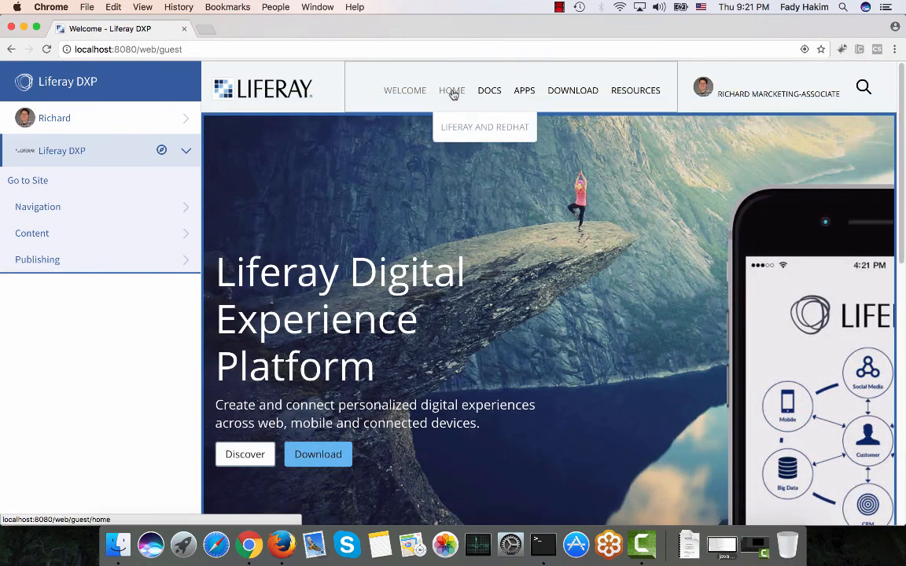
pyautogui.click(470, 129)
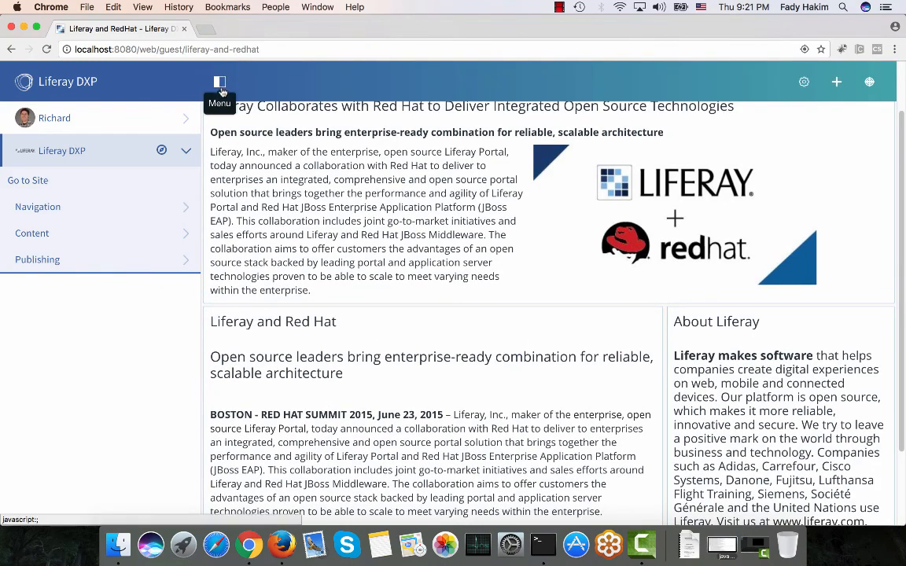
# Open the site's Web Content structures list from the site menu.
pyautogui.click(220, 79)
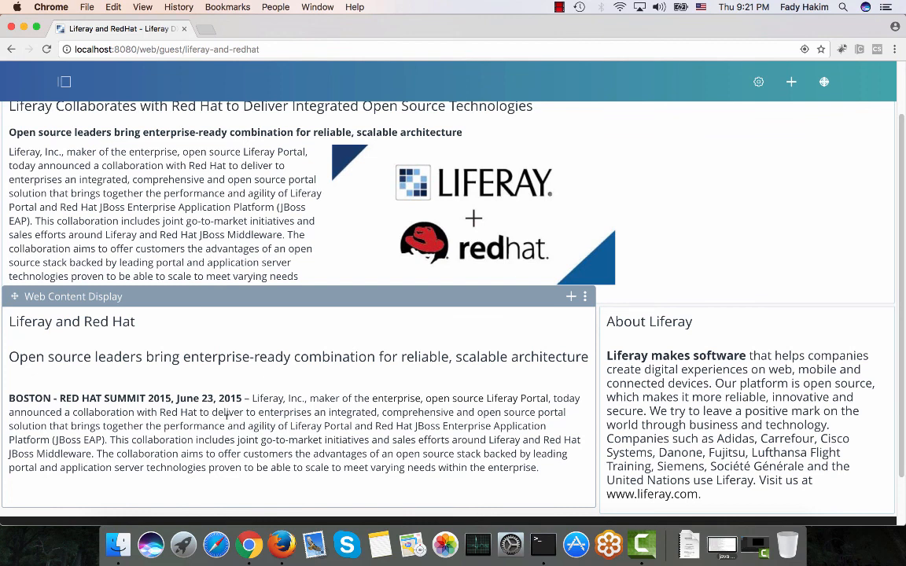
pyautogui.scroll(2, 226, 416)
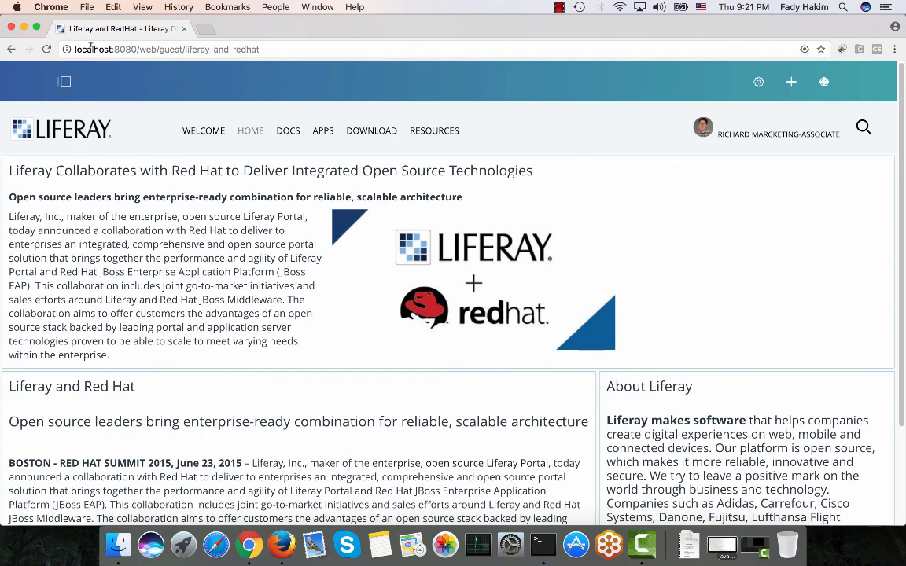
pyautogui.click(64, 82)
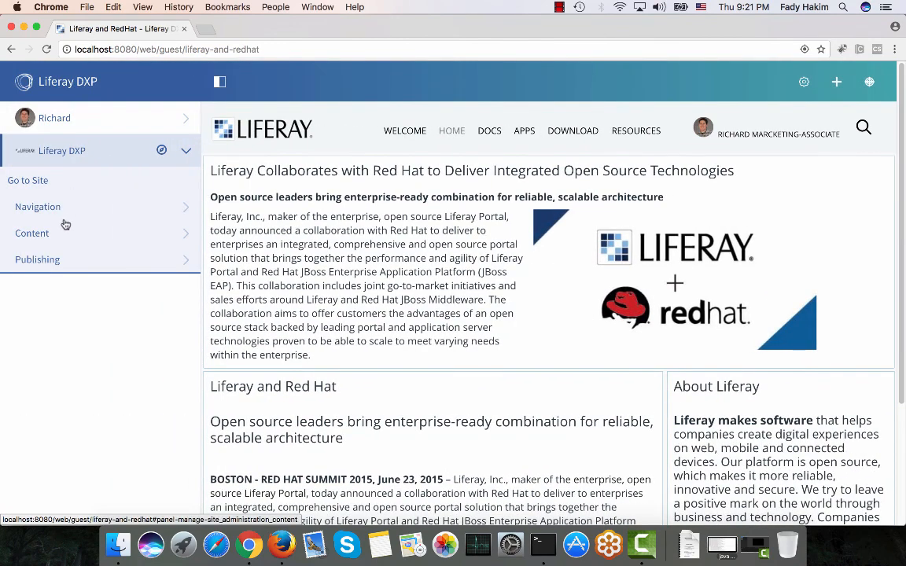
pyautogui.click(65, 216)
pyautogui.click(66, 214)
pyautogui.click(63, 238)
pyautogui.click(65, 265)
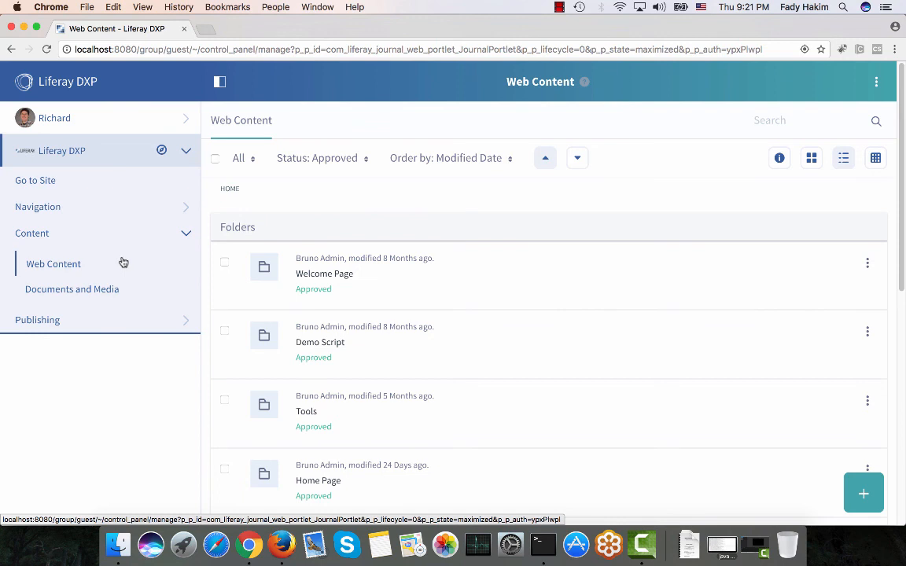
pyautogui.click(876, 82)
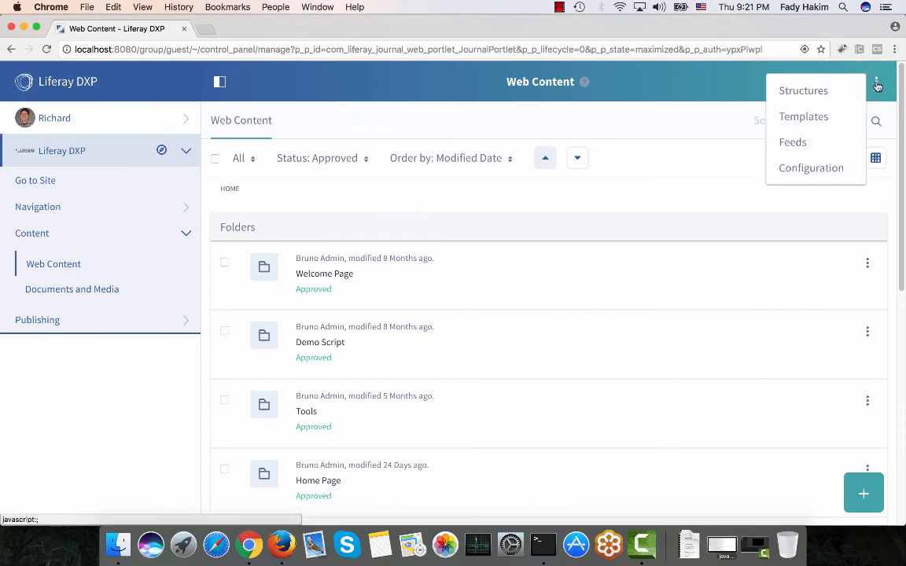
pyautogui.click(826, 91)
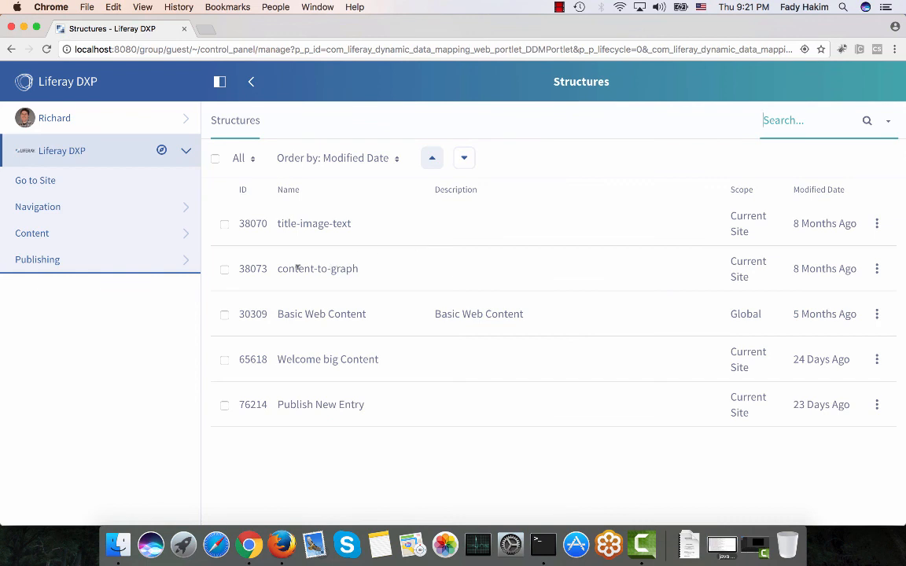
pyautogui.click(876, 269)
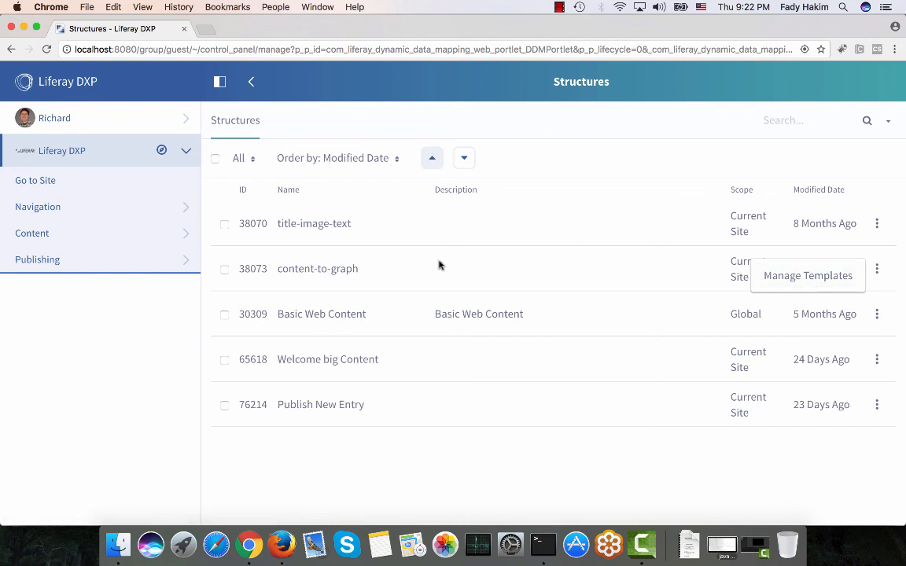
# Switch to Firefox, select the Liferay DXP site, and open its Web Content structures list.
pyautogui.click(288, 543)
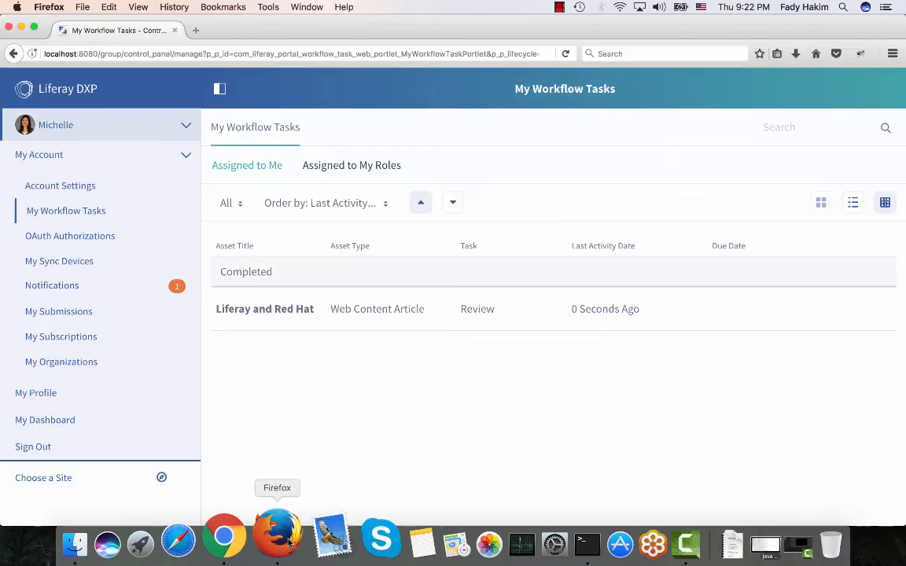
pyautogui.click(98, 157)
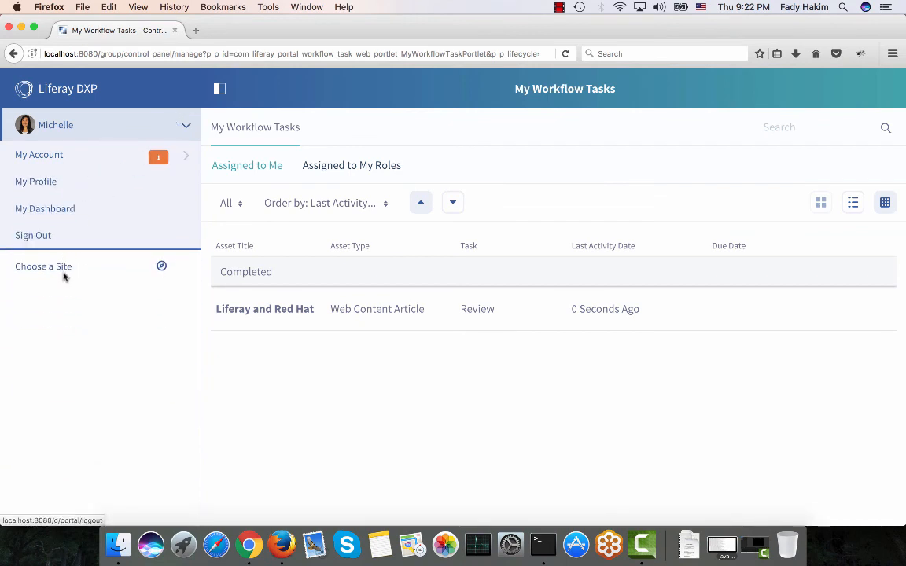
pyautogui.click(162, 265)
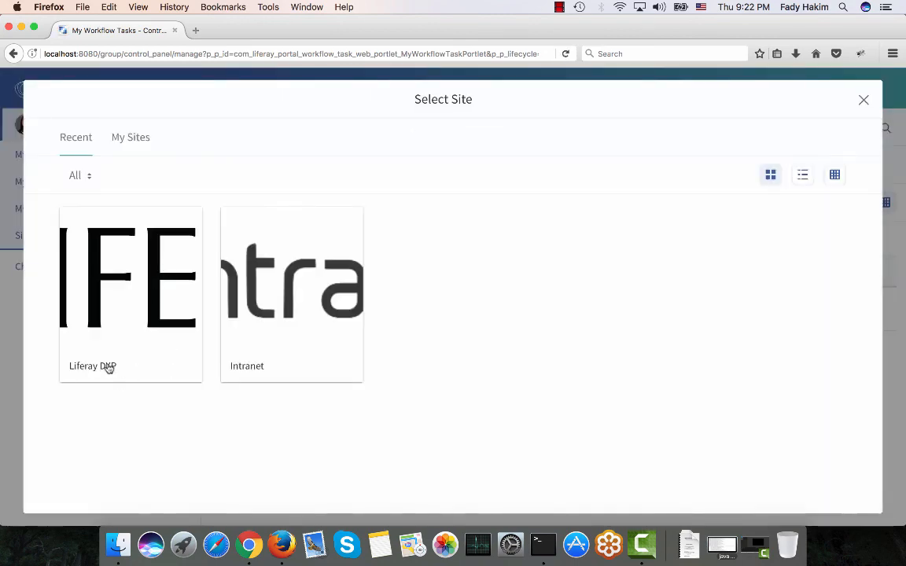
pyautogui.click(107, 367)
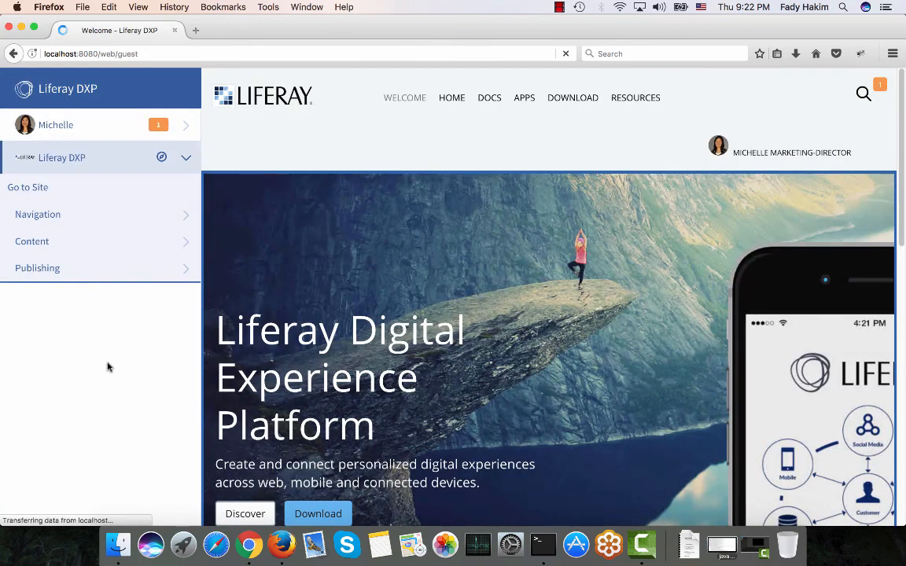
pyautogui.click(70, 238)
pyautogui.click(68, 273)
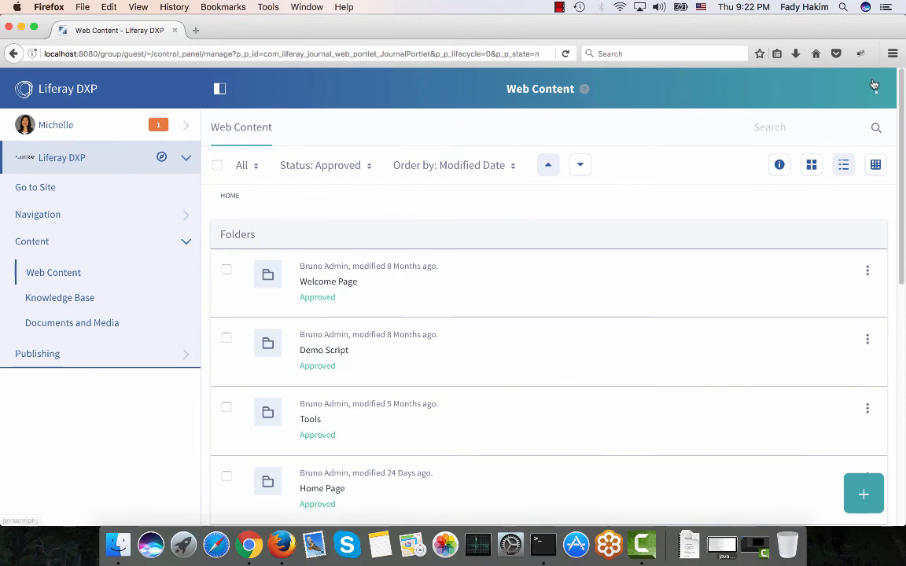
pyautogui.click(877, 89)
pyautogui.click(834, 105)
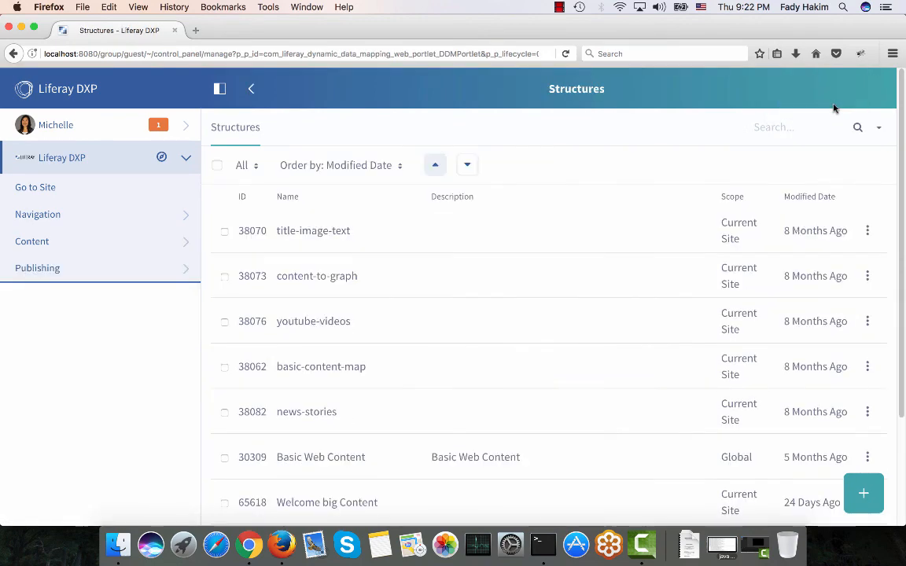
# Open the content-to-graph structure for editing and inspect the Graph Type field's settings and options.
pyautogui.click(869, 276)
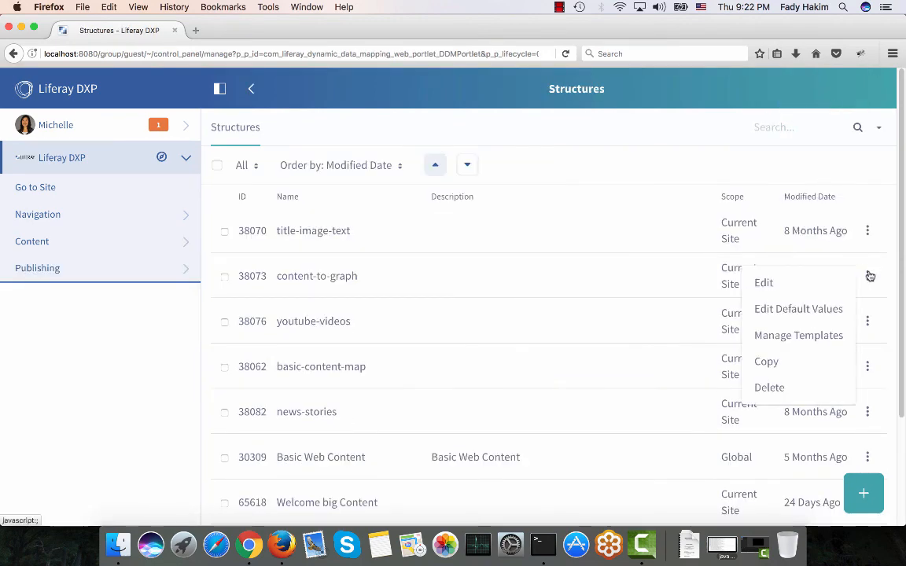
pyautogui.click(814, 283)
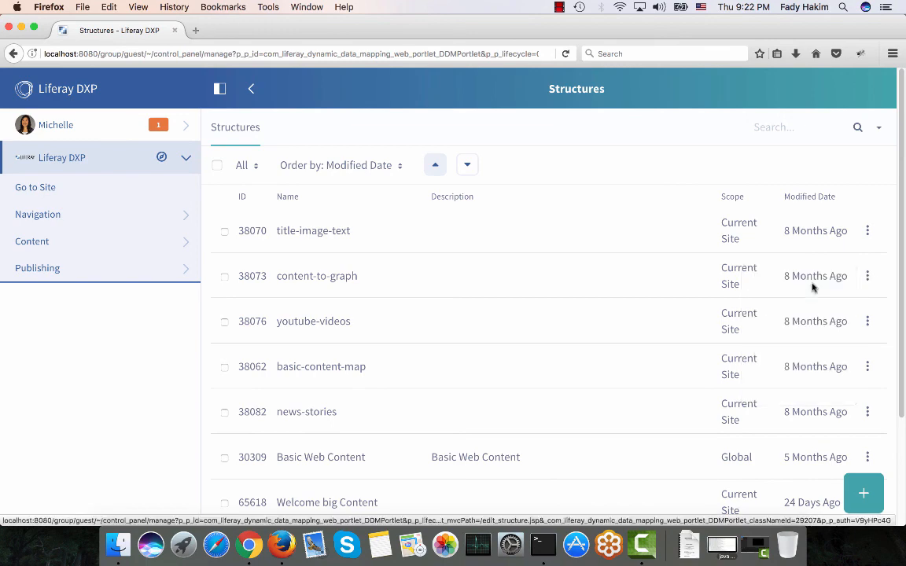
pyautogui.scroll(-5, 652, 323)
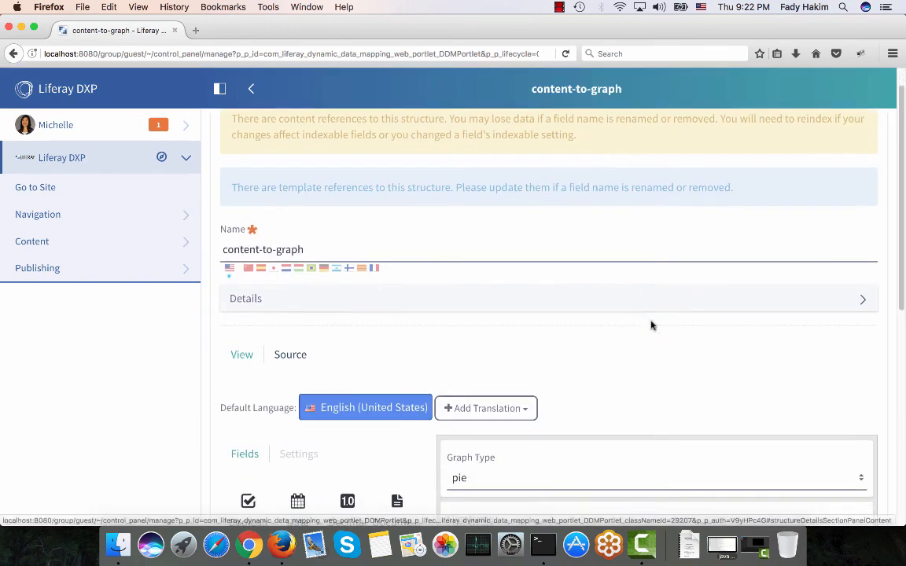
pyautogui.scroll(-2, 645, 323)
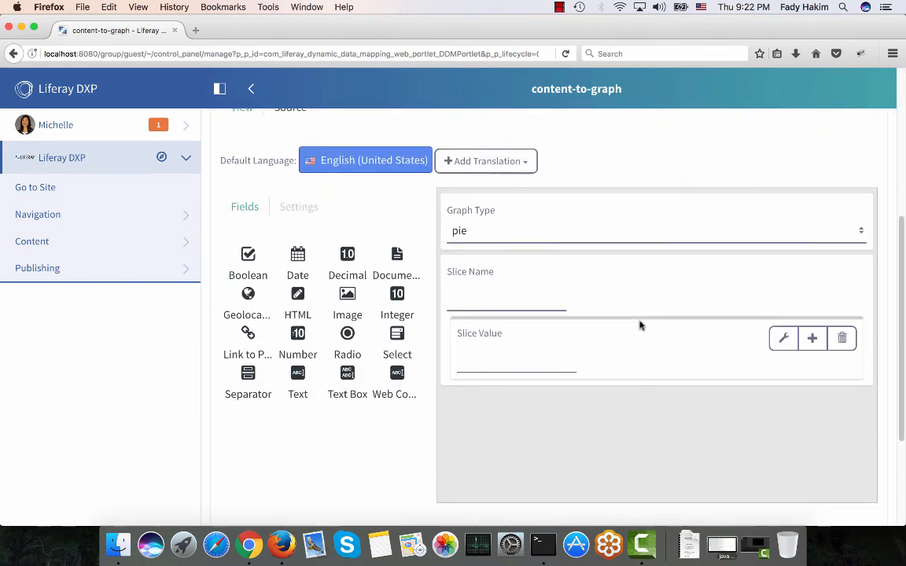
pyautogui.click(481, 233)
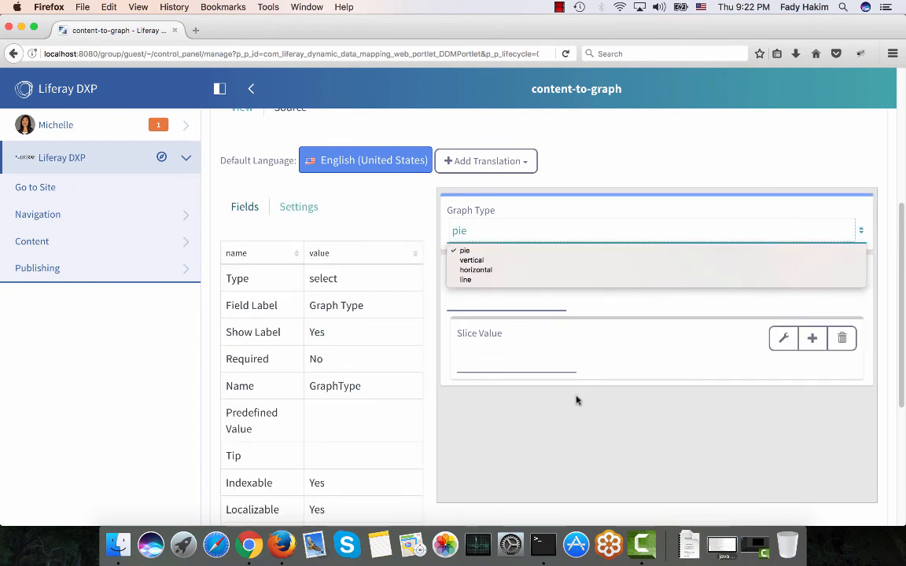
pyautogui.click(613, 370)
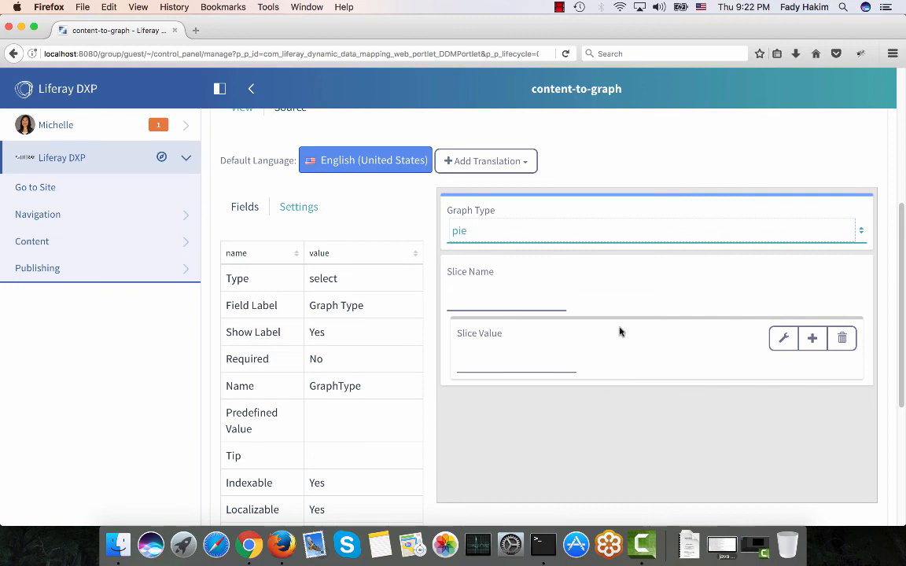
# Add Boolean and Integer fields to the content-to-graph structure, then cancel without saving.
pyautogui.click(244, 207)
pyautogui.moveTo(369, 290); pyautogui.dragTo(492, 445)
pyautogui.moveTo(397, 396); pyautogui.dragTo(494, 478)
pyautogui.scroll(-1, 385, 488)
pyautogui.scroll(-4, 381, 498)
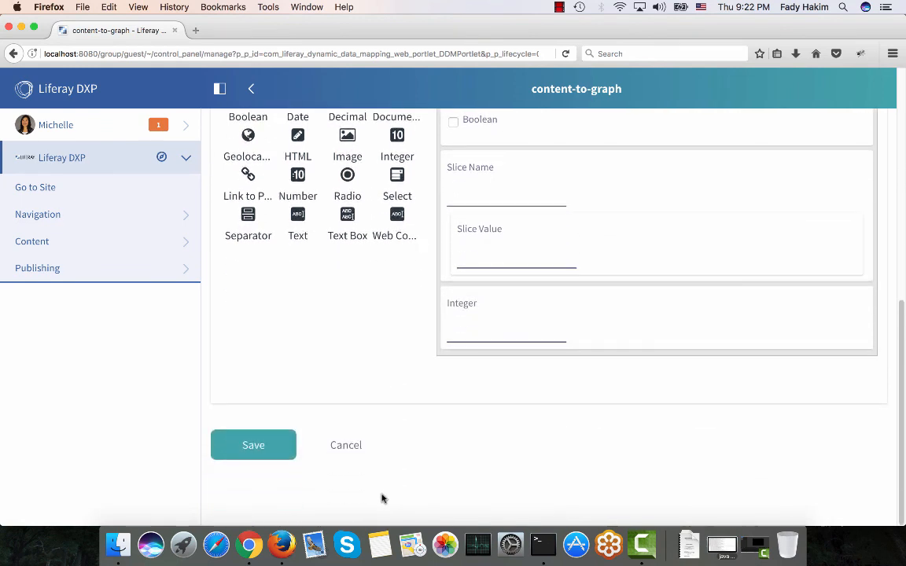
pyautogui.click(346, 444)
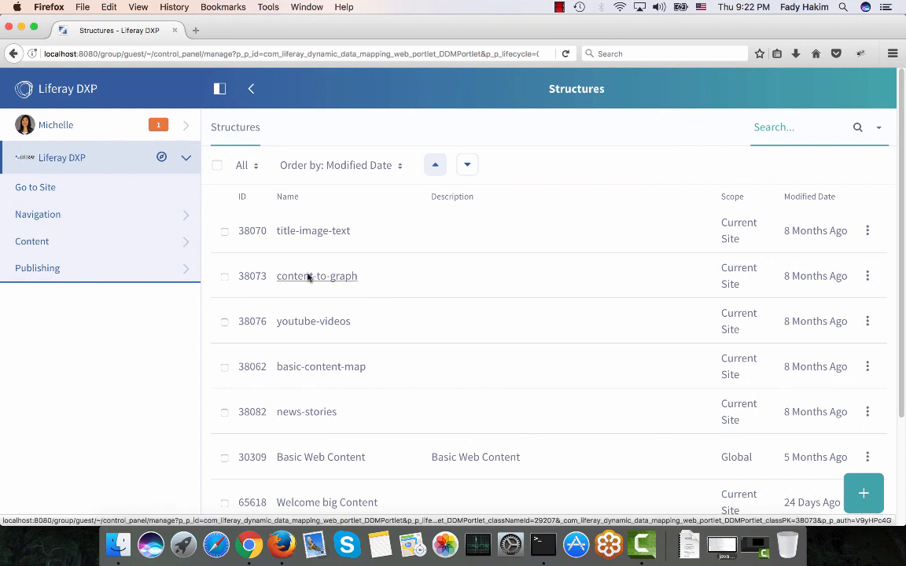
# Open the content-to-graph-template from the structure's templates and review its Velocity script.
pyautogui.click(870, 274)
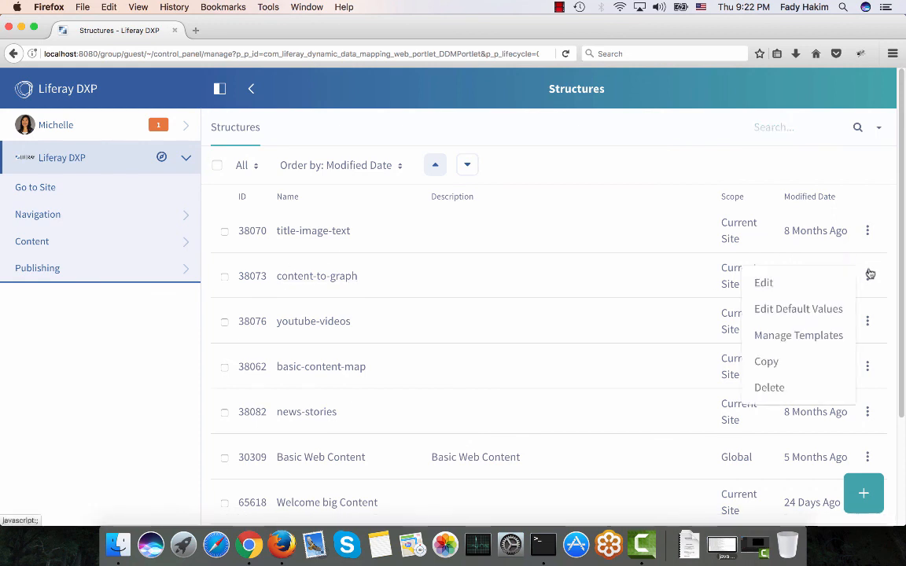
pyautogui.click(814, 336)
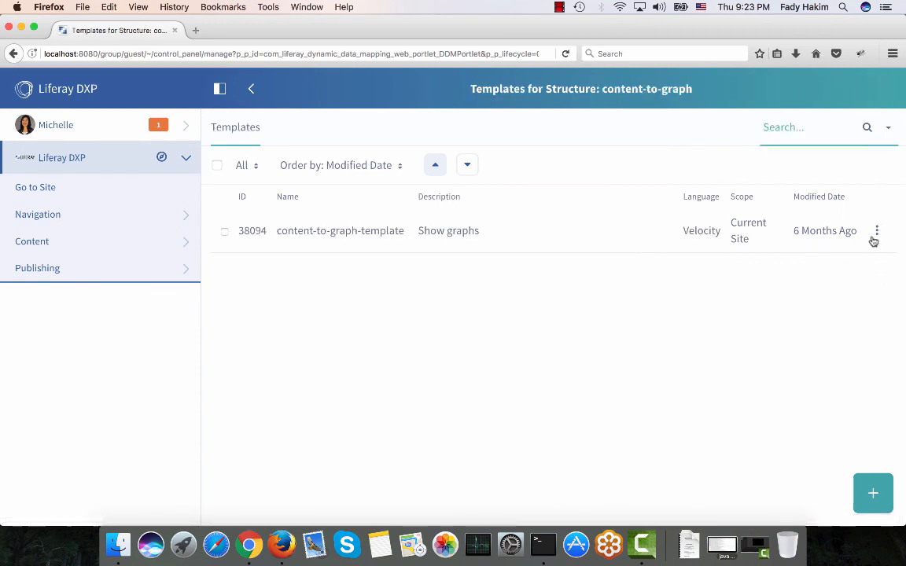
pyautogui.click(877, 231)
pyautogui.click(830, 237)
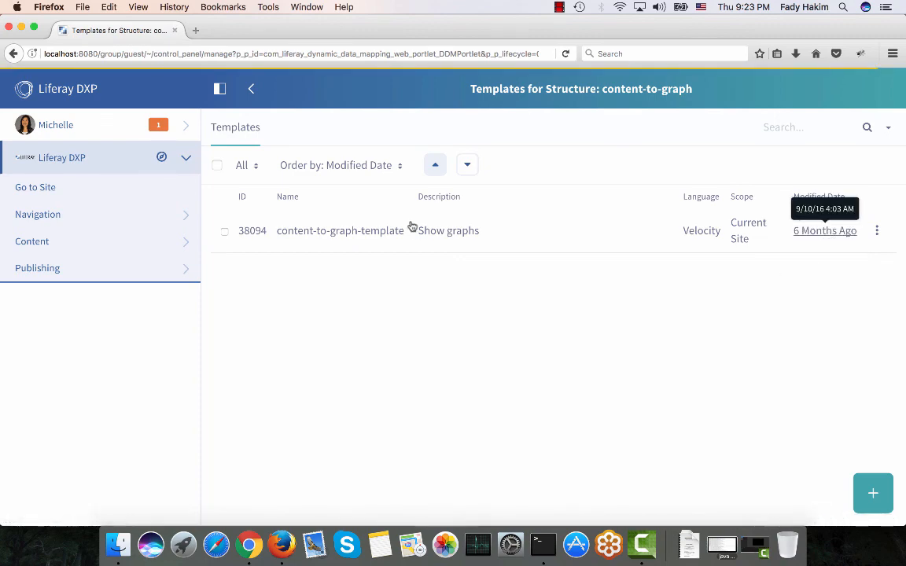
pyautogui.scroll(-1, 412, 227)
pyautogui.scroll(3, 543, 292)
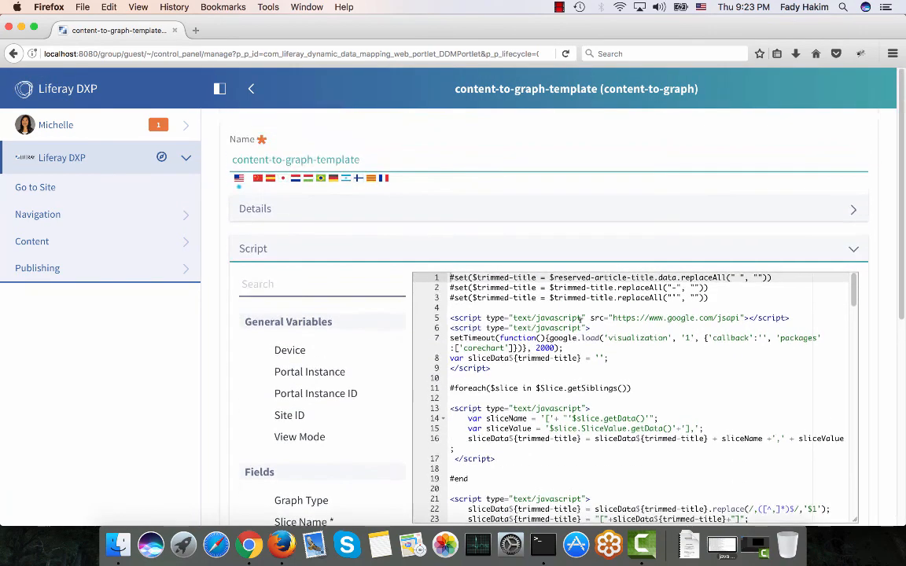
pyautogui.scroll(-3, 580, 319)
pyautogui.scroll(-20, 581, 319)
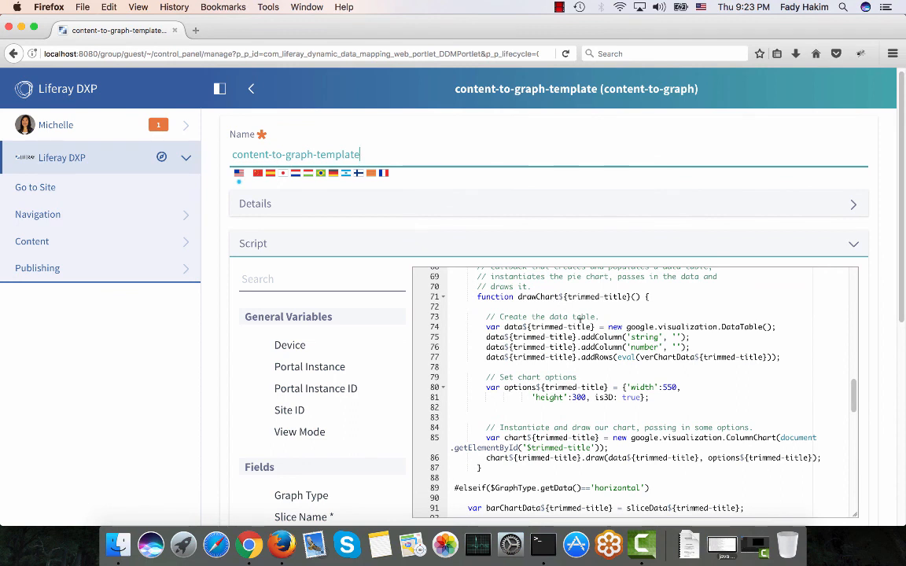
pyautogui.click(652, 147)
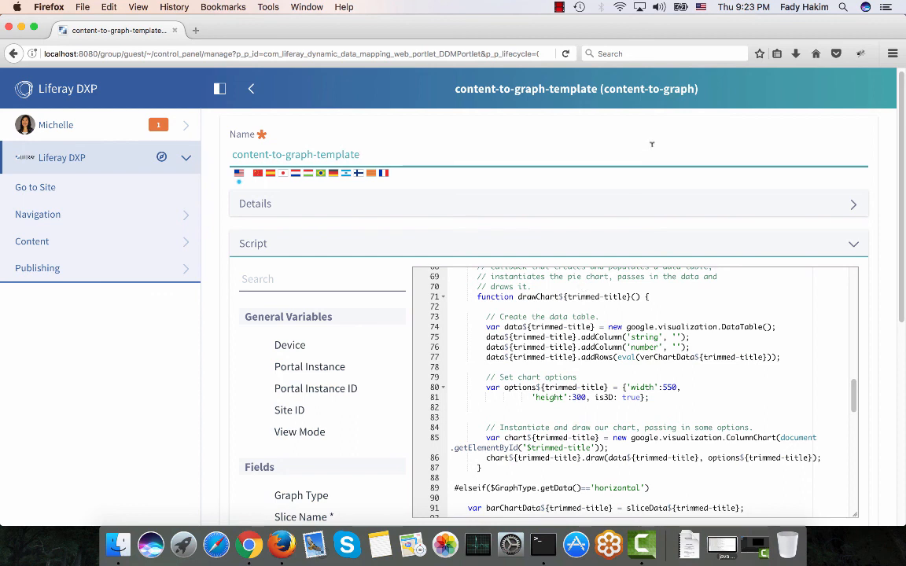